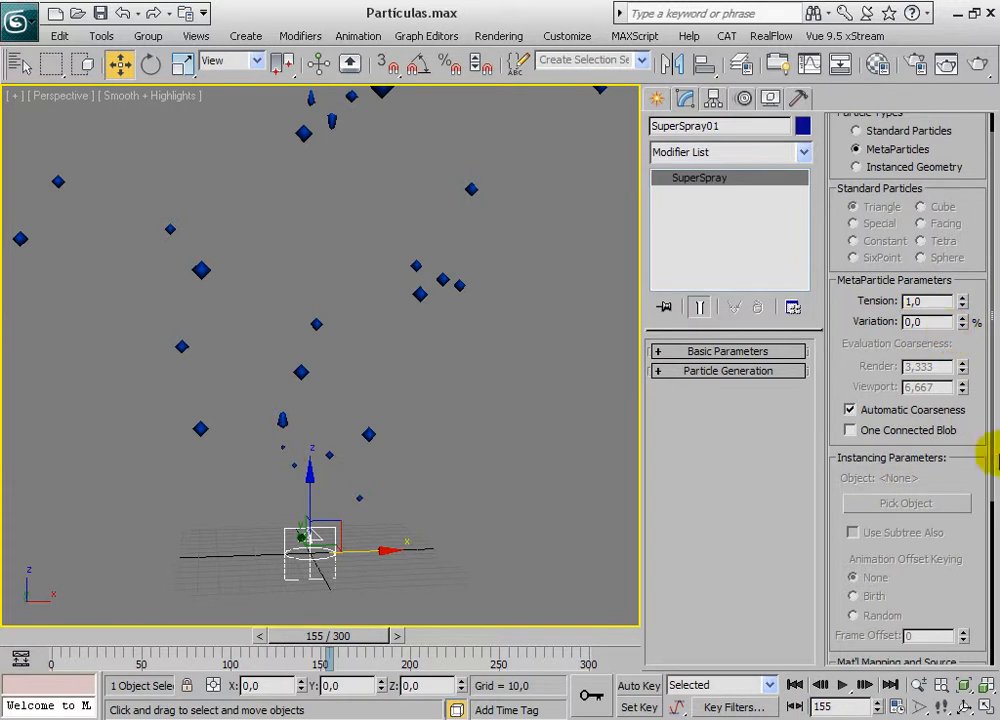
# - Play the MetaParticles animation from the first frame, stop at frame 14 and examine the particle shapes up close
pyautogui.moveTo(978, 462); pyautogui.dragTo(984, 498)
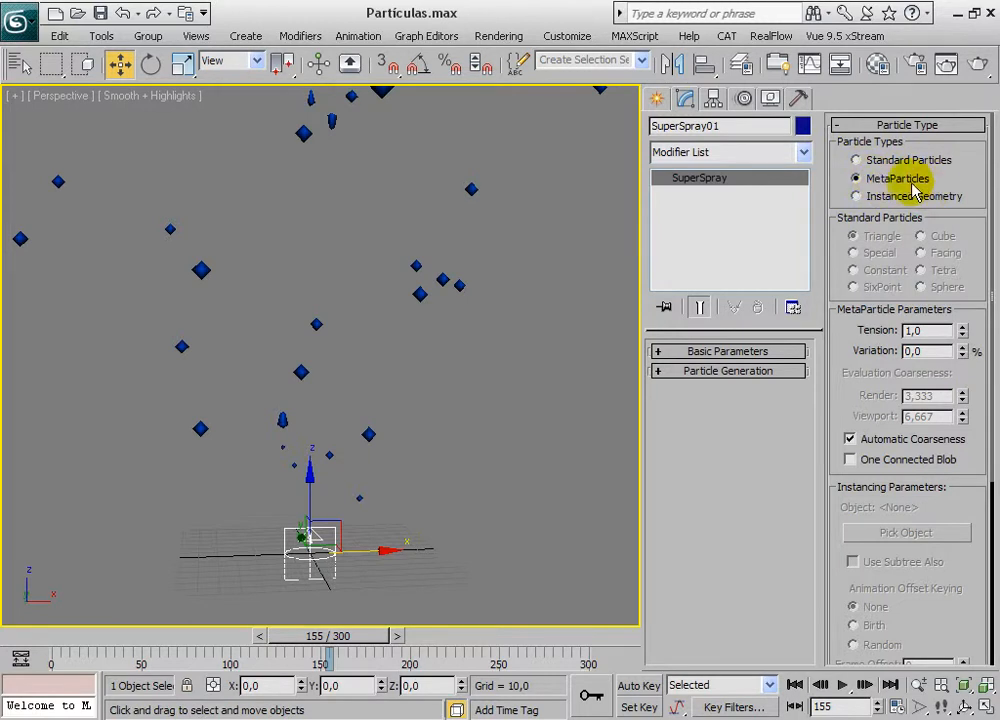
pyautogui.moveTo(328, 406); pyautogui.dragTo(328, 350, button='middle')
pyautogui.click(794, 685)
pyautogui.click(843, 685)
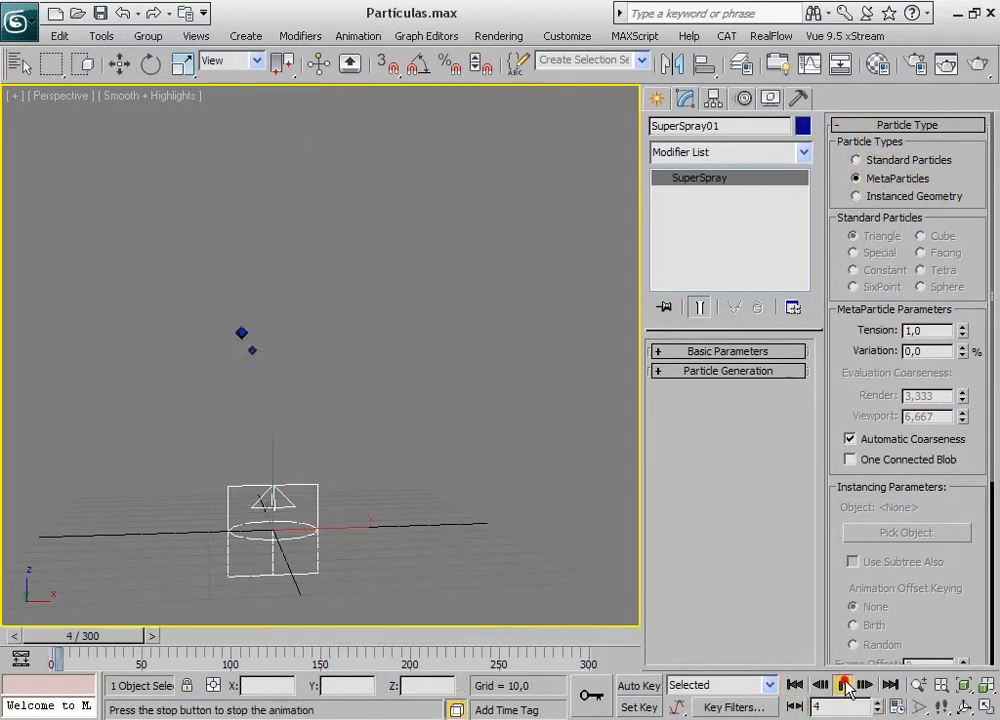
pyautogui.press('w')
pyautogui.scroll(5, 178, 482)
pyautogui.scroll(-5, 328, 364)
pyautogui.moveTo(261, 218); pyautogui.dragTo(327, 326, button='middle')
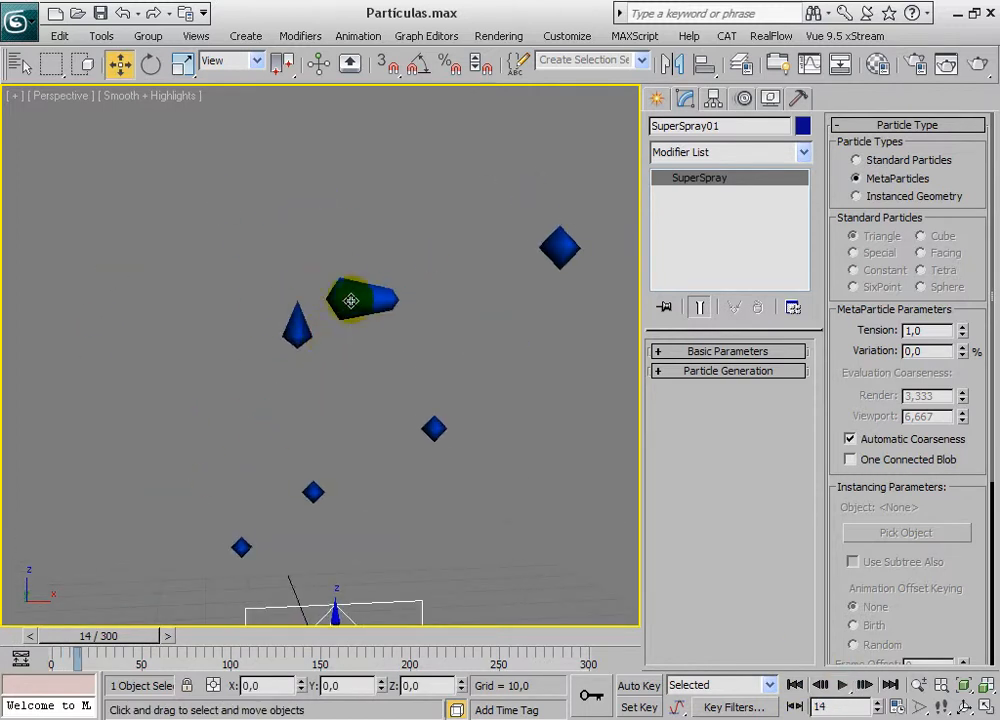
# - Render the perspective view at frame 14 to inspect the metaparticles, close the render and review the MetaParticle parameters
pyautogui.click(975, 64)
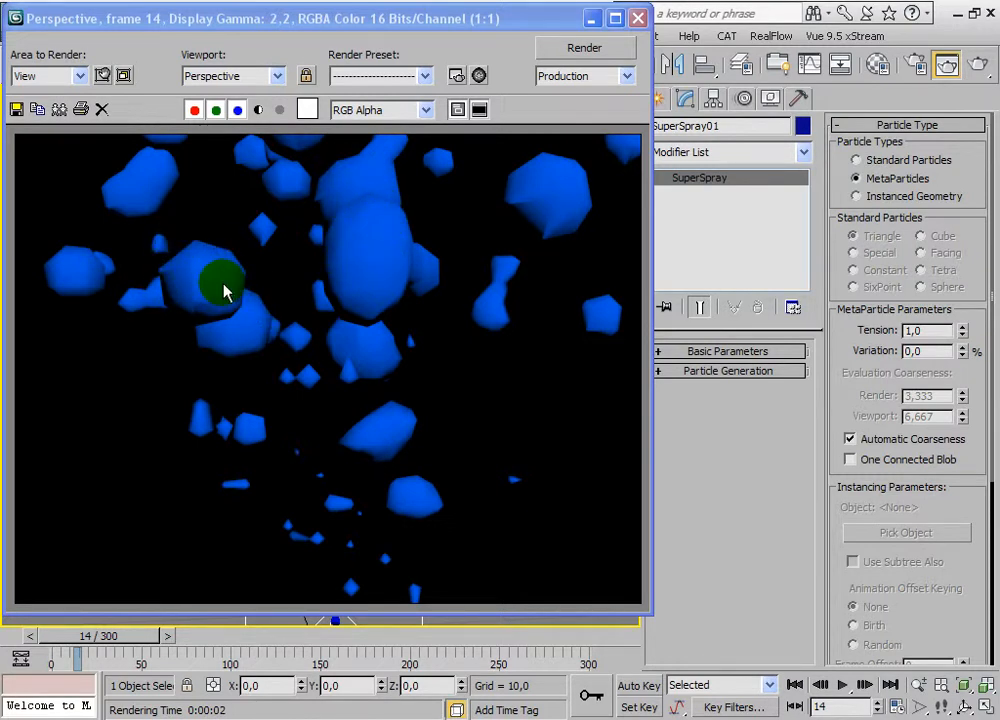
pyautogui.click(638, 19)
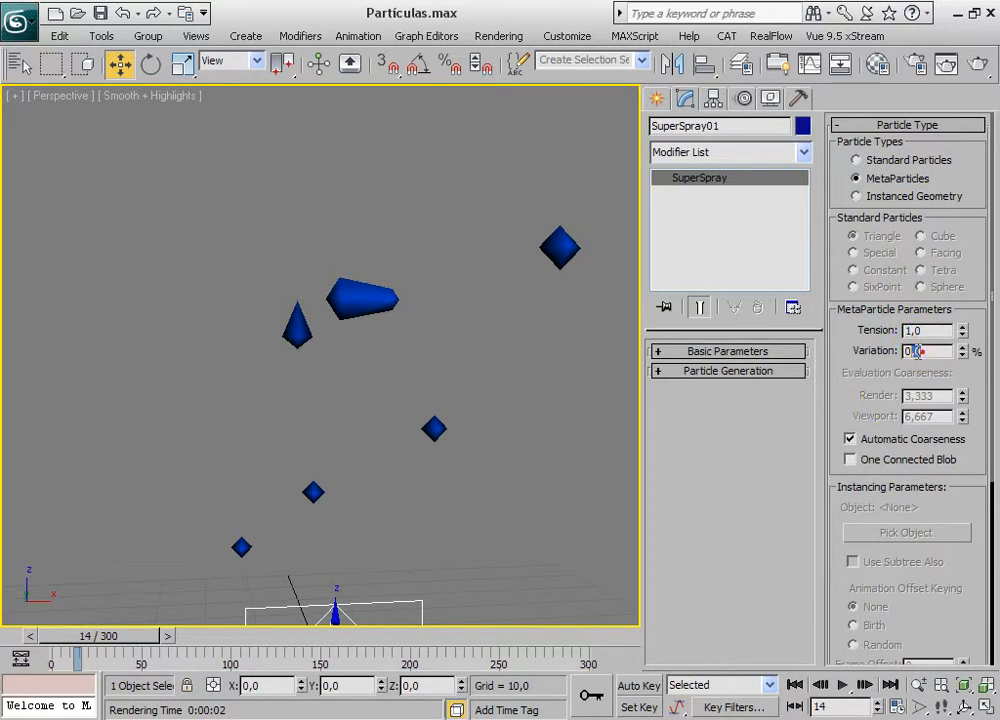
pyautogui.moveTo(984, 385)
pyautogui.mouseDown()
pyautogui.moveTo(982, 375)
pyautogui.moveTo(986, 400)
pyautogui.mouseUp()
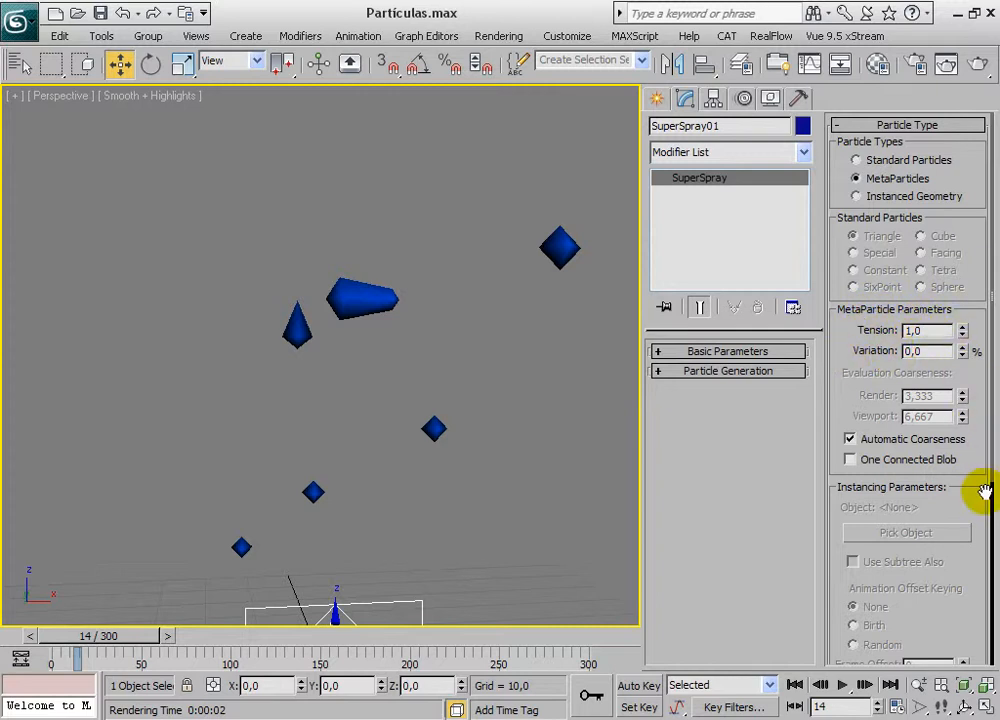
pyautogui.moveTo(973, 470); pyautogui.dragTo(988, 487)
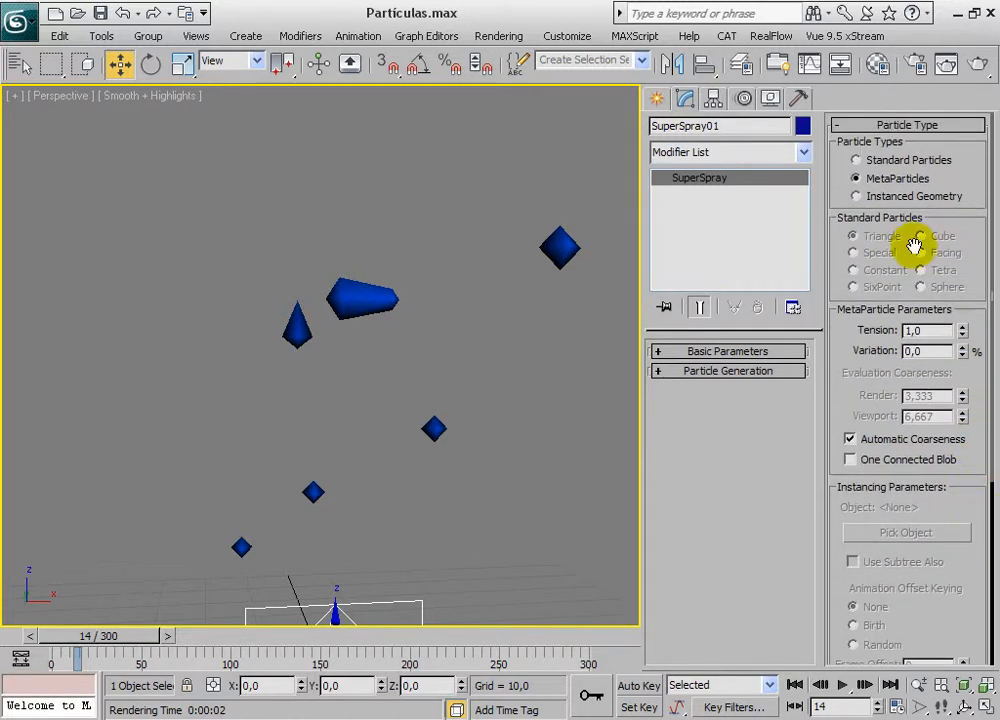
# - Create a standard primitive teapot with a radius of about 6,1 on the grid beside the Super Spray emitter
pyautogui.moveTo(382, 458); pyautogui.dragTo(370, 385, button='middle')
pyautogui.scroll(-4, 375, 359)
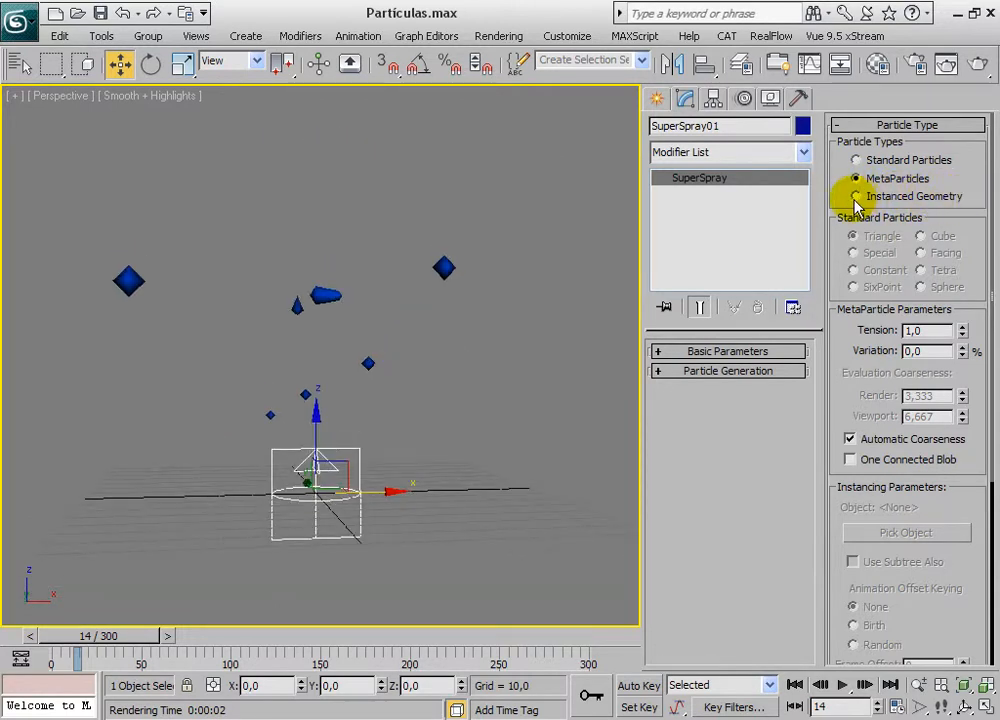
pyautogui.click(656, 99)
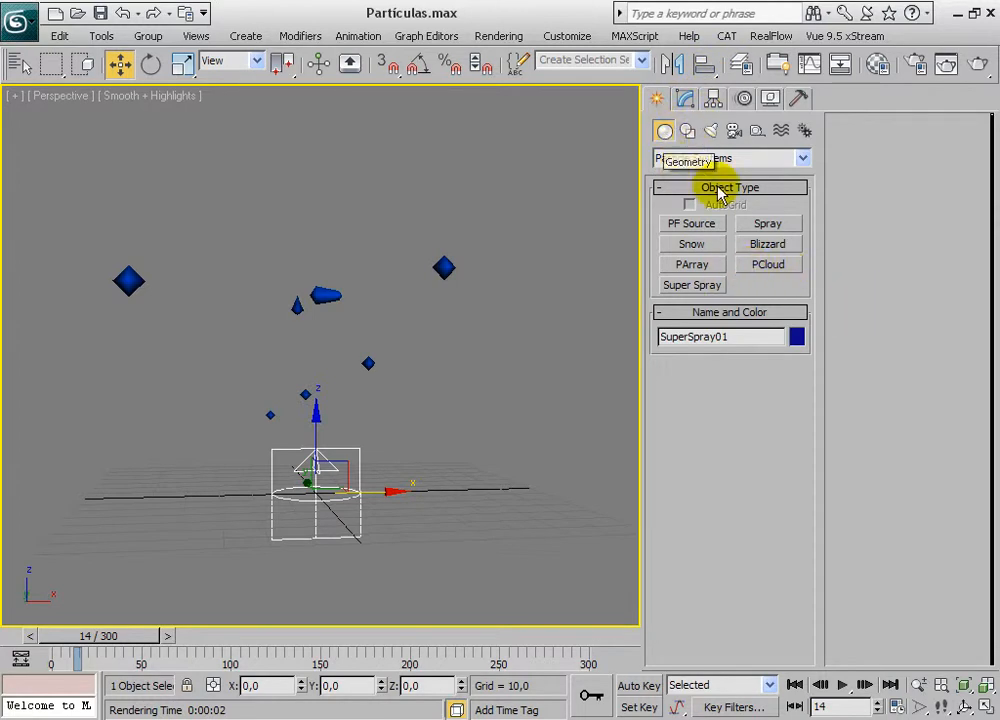
pyautogui.click(690, 159)
pyautogui.click(684, 174)
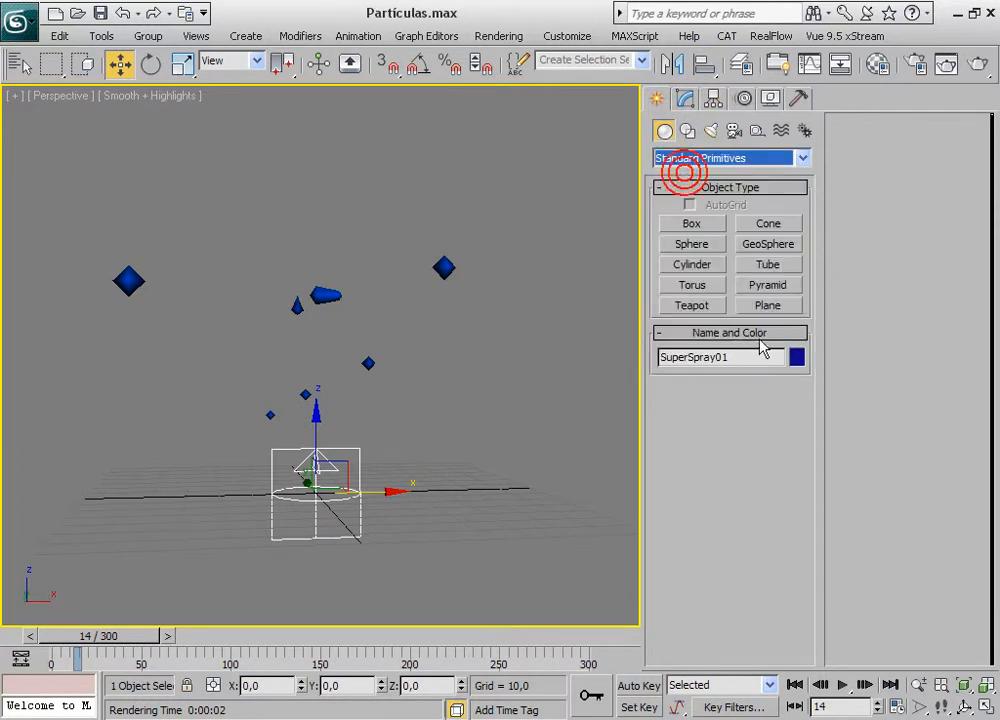
pyautogui.click(692, 305)
pyautogui.moveTo(491, 500); pyautogui.dragTo(492, 510)
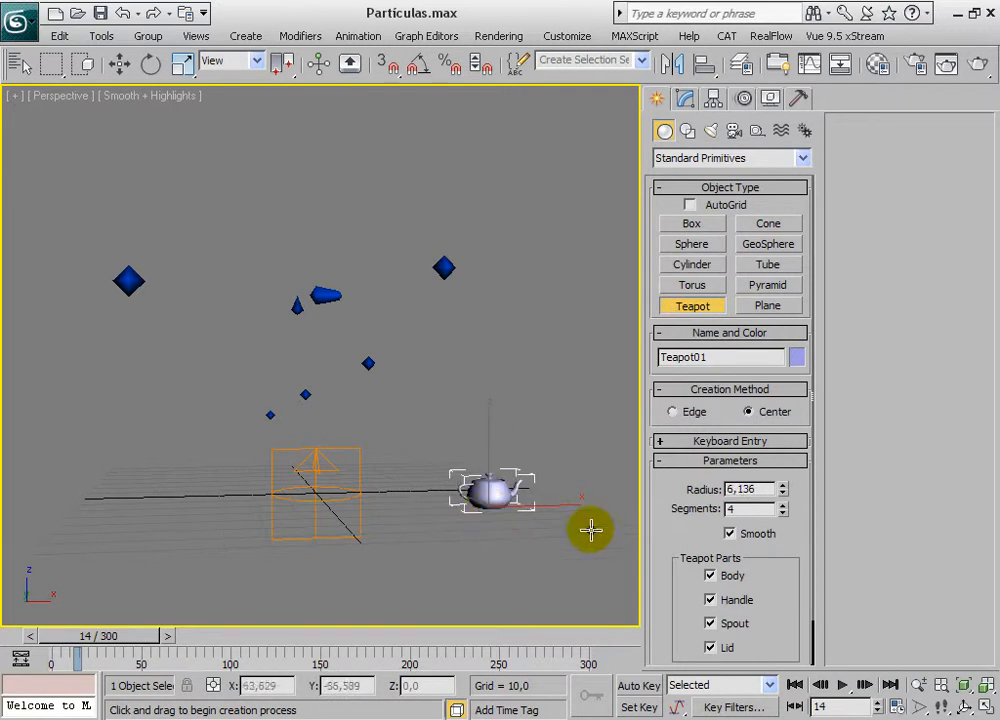
# - Select the Super Spray emitter and set its particle type to Instanced Geometry
pyautogui.click(685, 98)
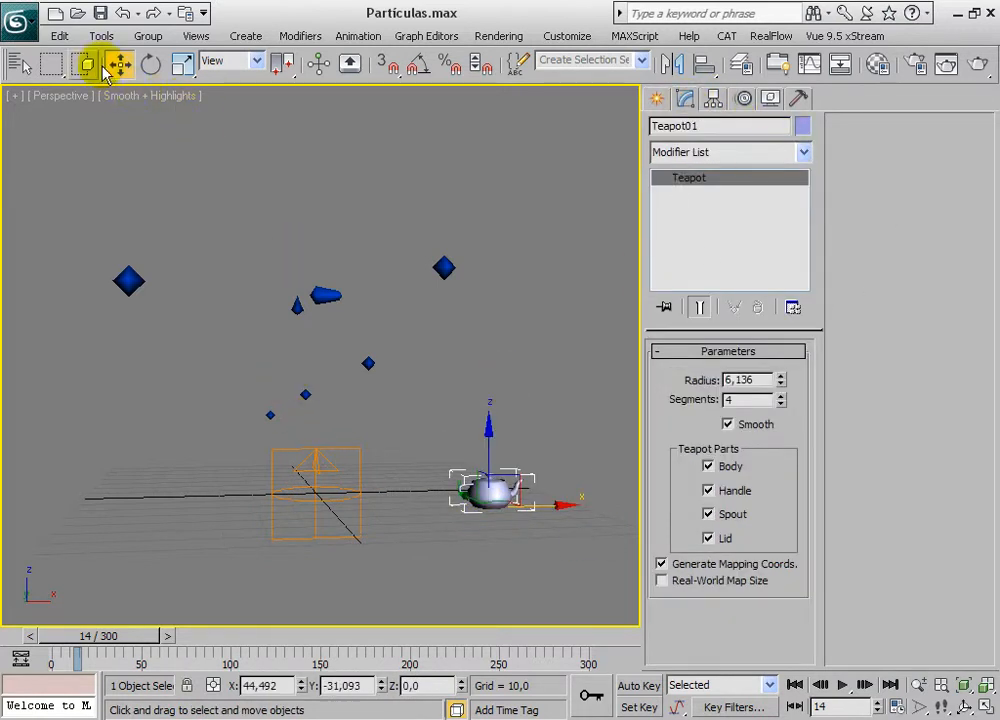
pyautogui.moveTo(215, 79); pyautogui.dragTo(330, 83)
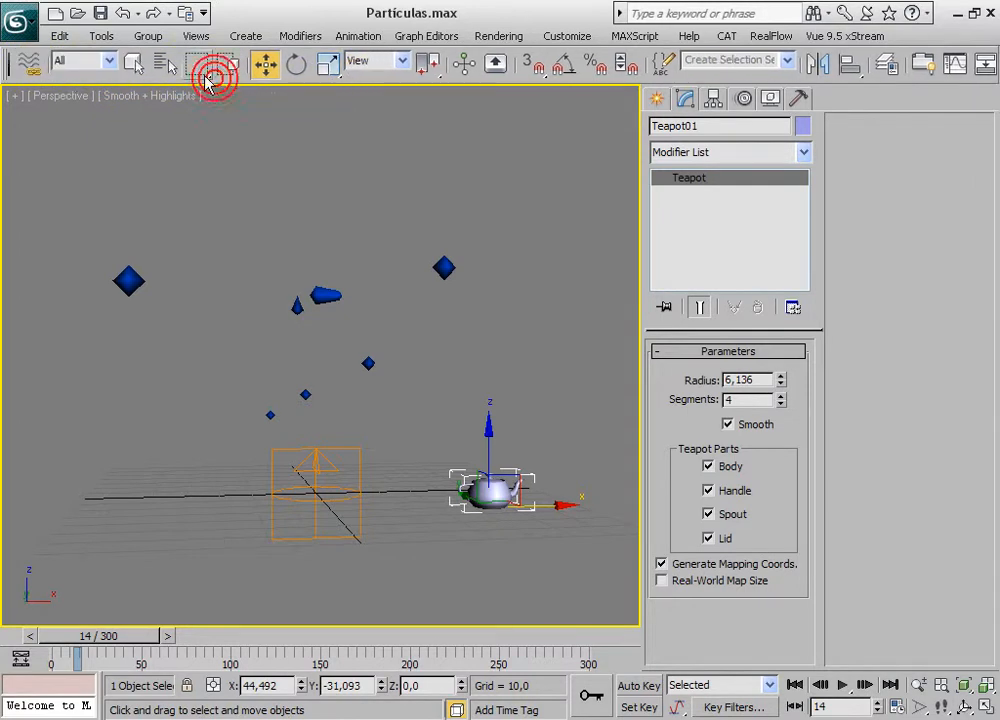
pyautogui.click(137, 66)
pyautogui.click(270, 490)
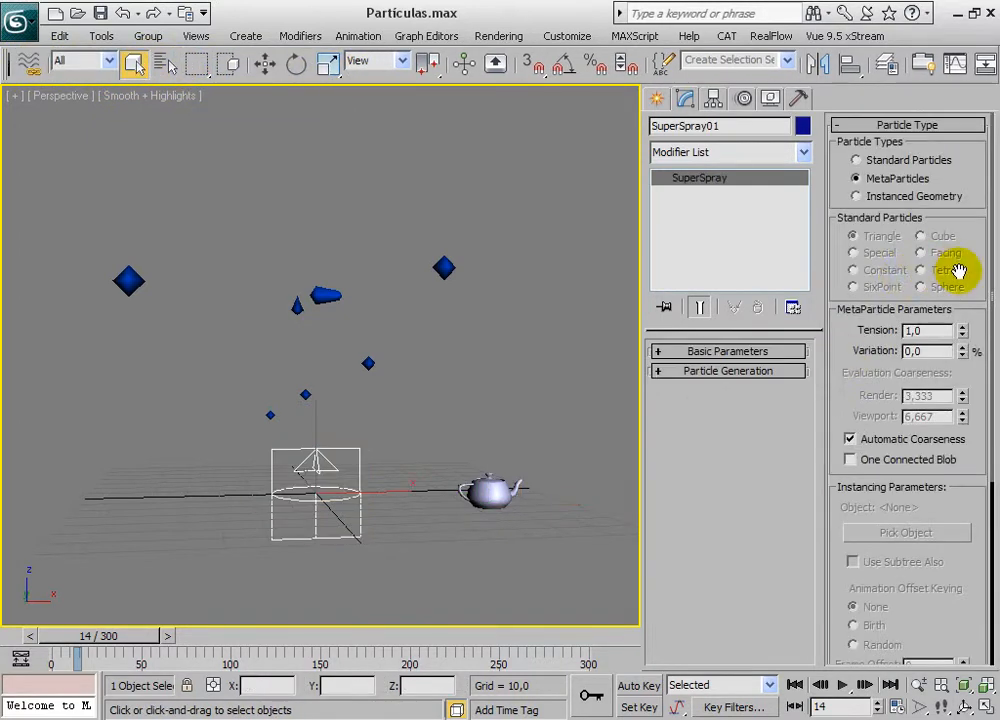
pyautogui.click(856, 196)
# - Pick the teapot as the instanced object for the Super Spray particles
pyautogui.moveTo(975, 630); pyautogui.dragTo(978, 503)
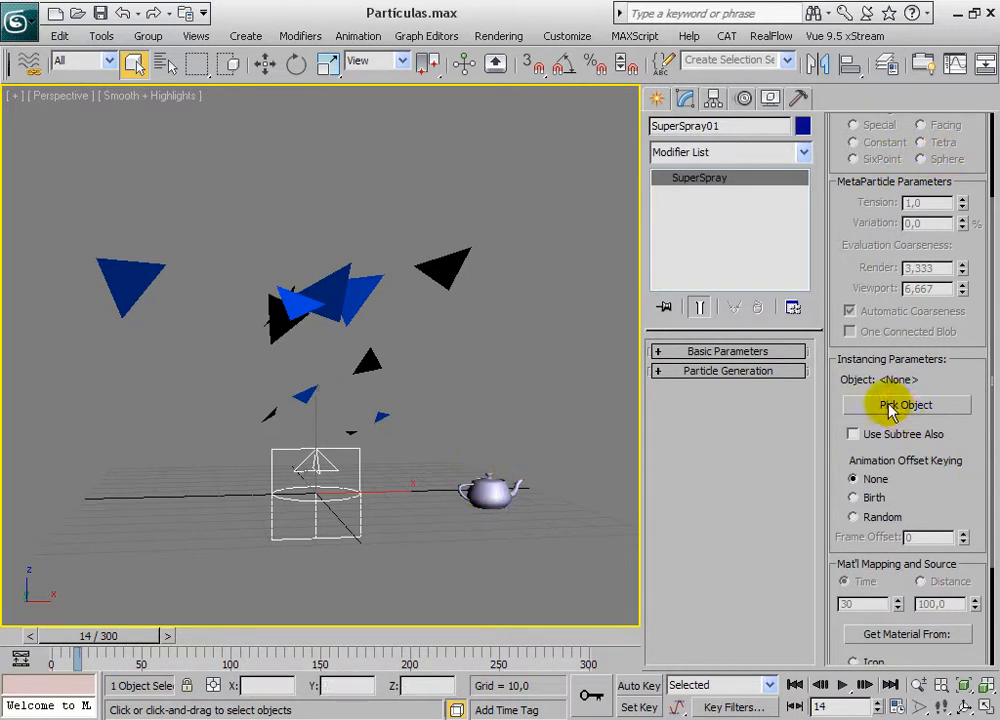
pyautogui.moveTo(978, 378)
pyautogui.mouseDown()
pyautogui.moveTo(980, 413)
pyautogui.moveTo(979, 390)
pyautogui.mouseUp()
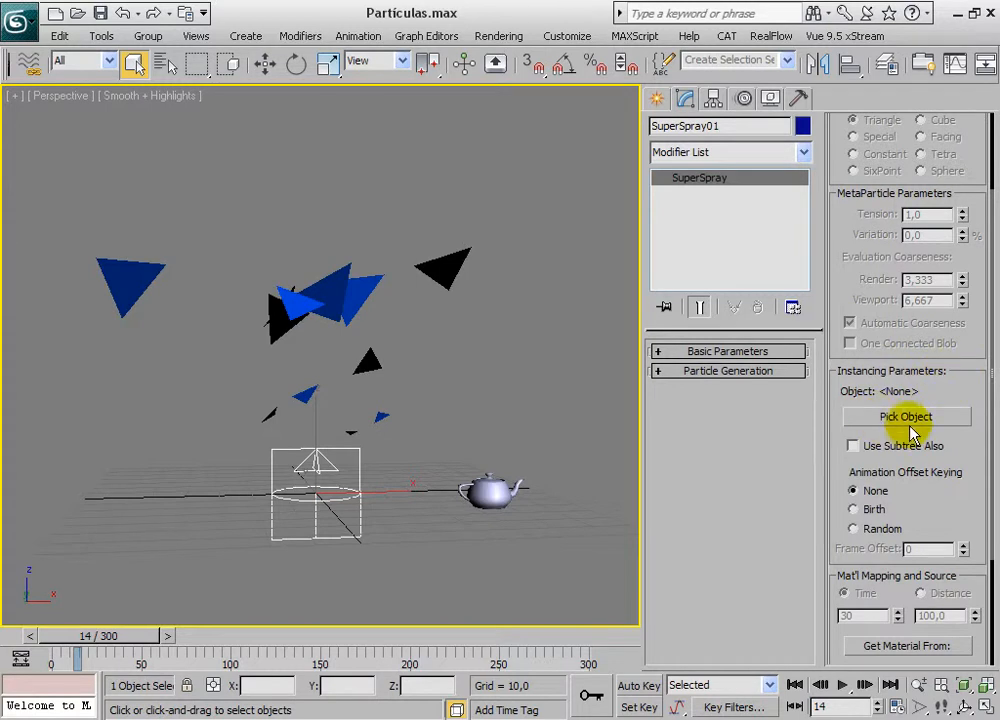
pyautogui.click(955, 418)
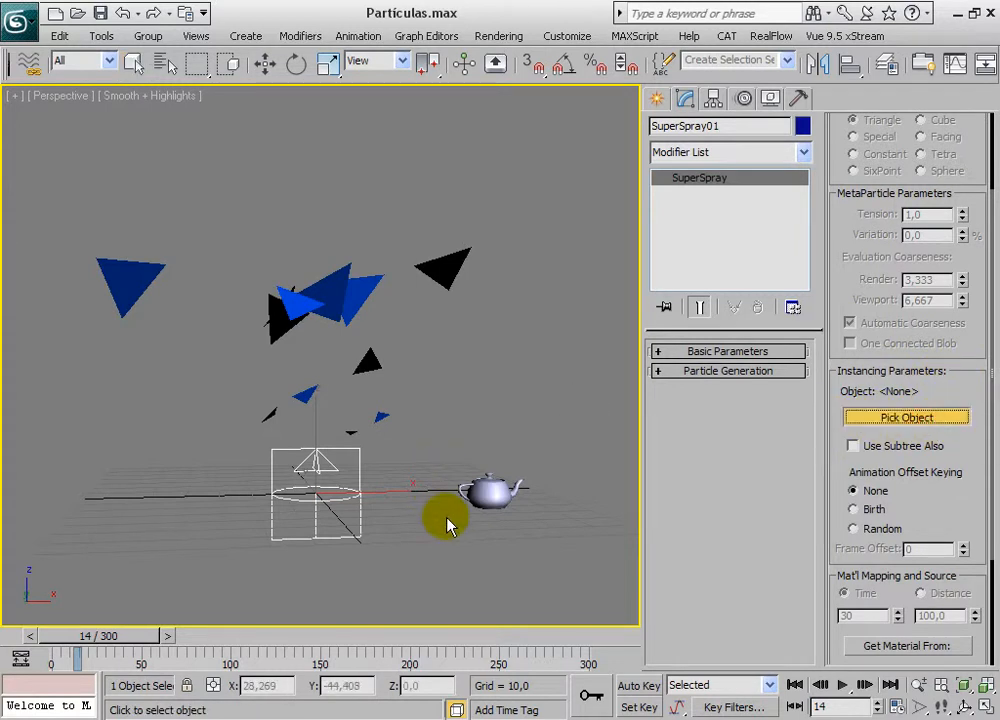
pyautogui.click(494, 491)
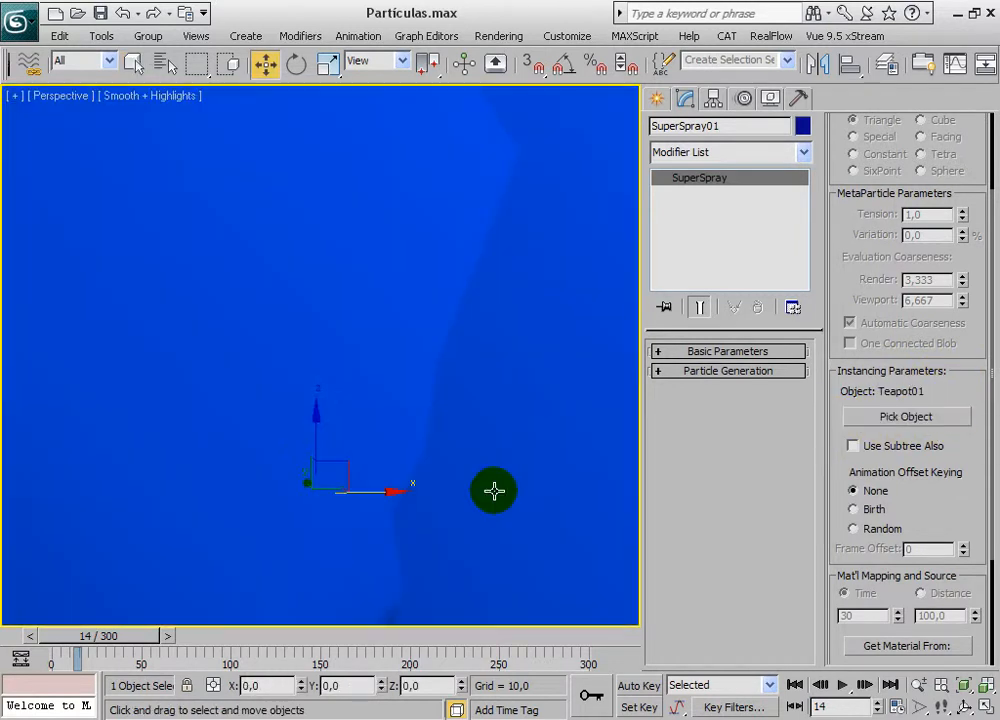
# - Play the instanced teapot particles from the first frame in a wider view, stopping after a short stretch
pyautogui.scroll(-3, 379, 417)
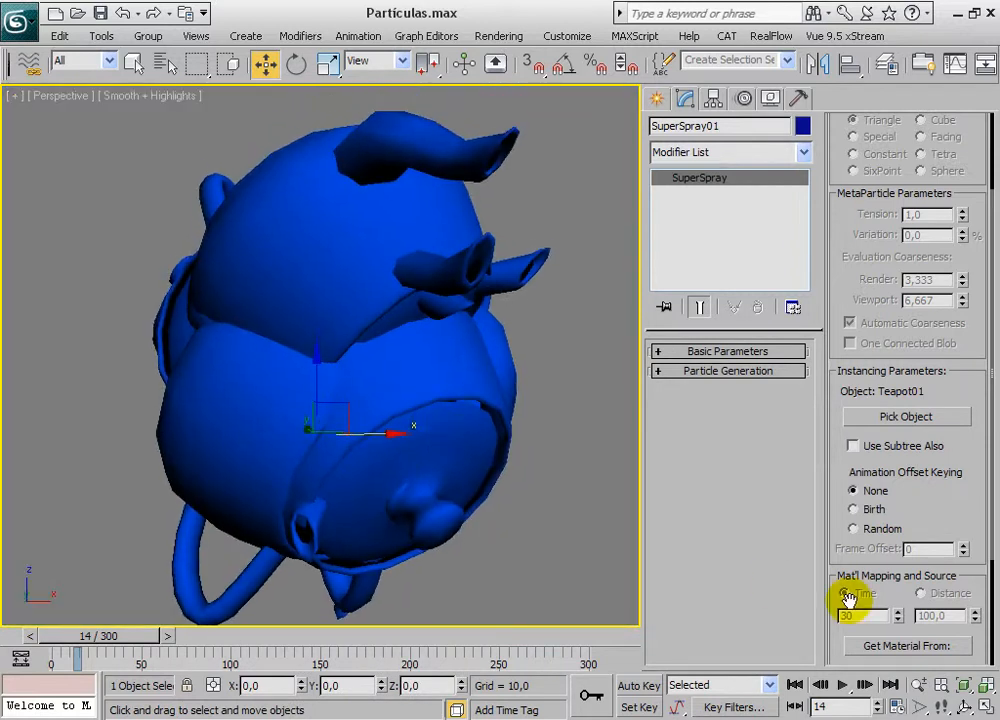
pyautogui.click(795, 685)
pyautogui.click(843, 685)
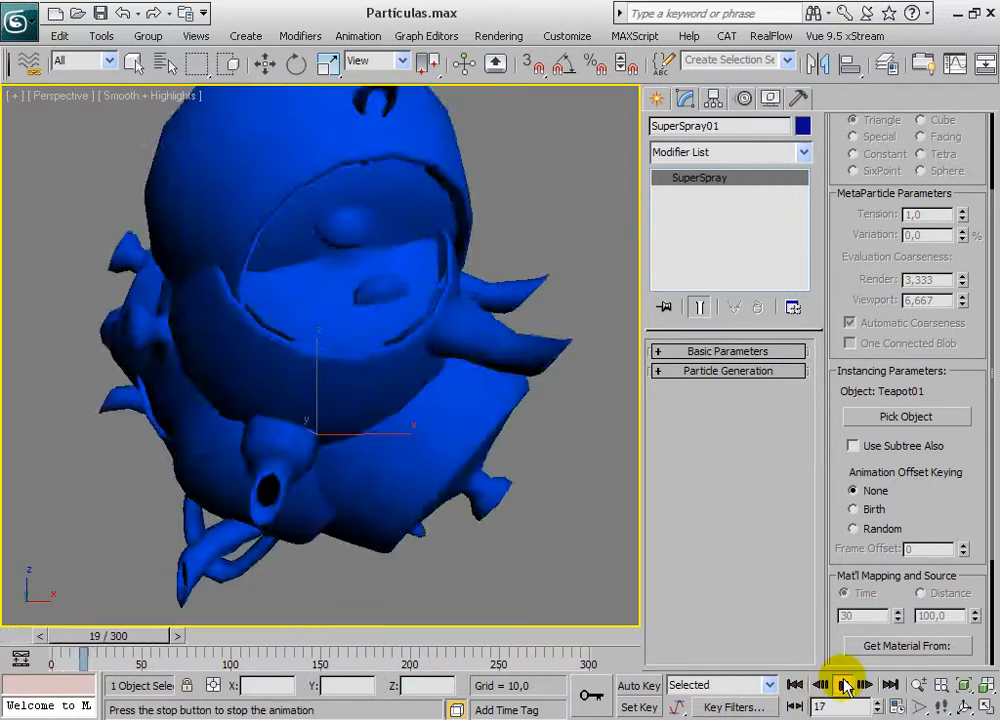
pyautogui.click(843, 685)
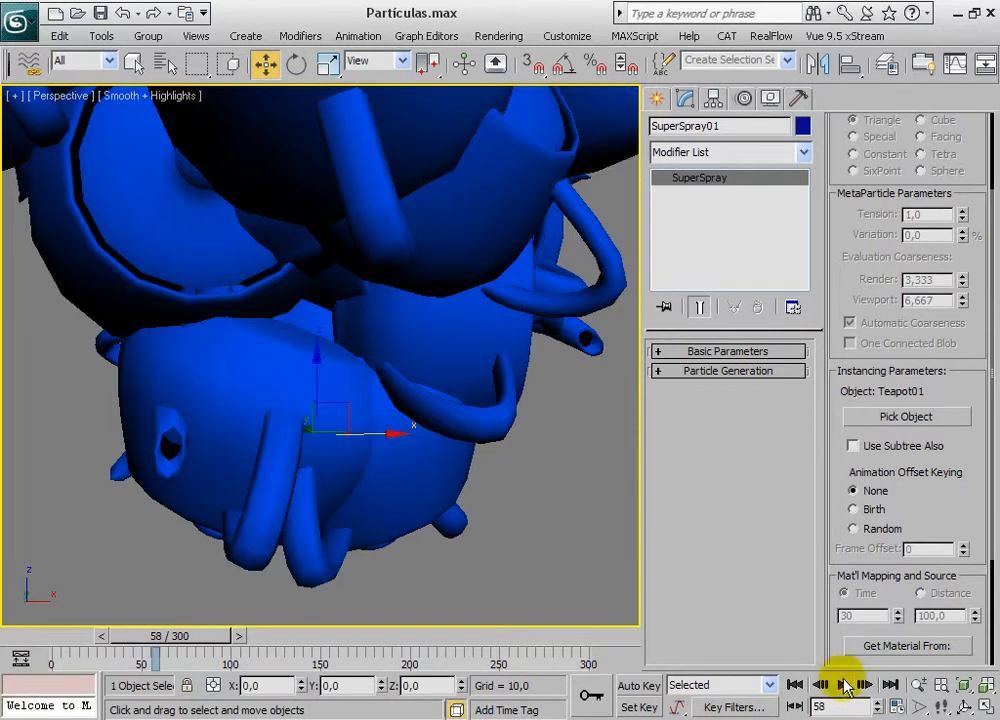
# - Set the Super Spray's particle speed to 1,0 in its Particle Generation settings
pyautogui.scroll(4, 974, 392)
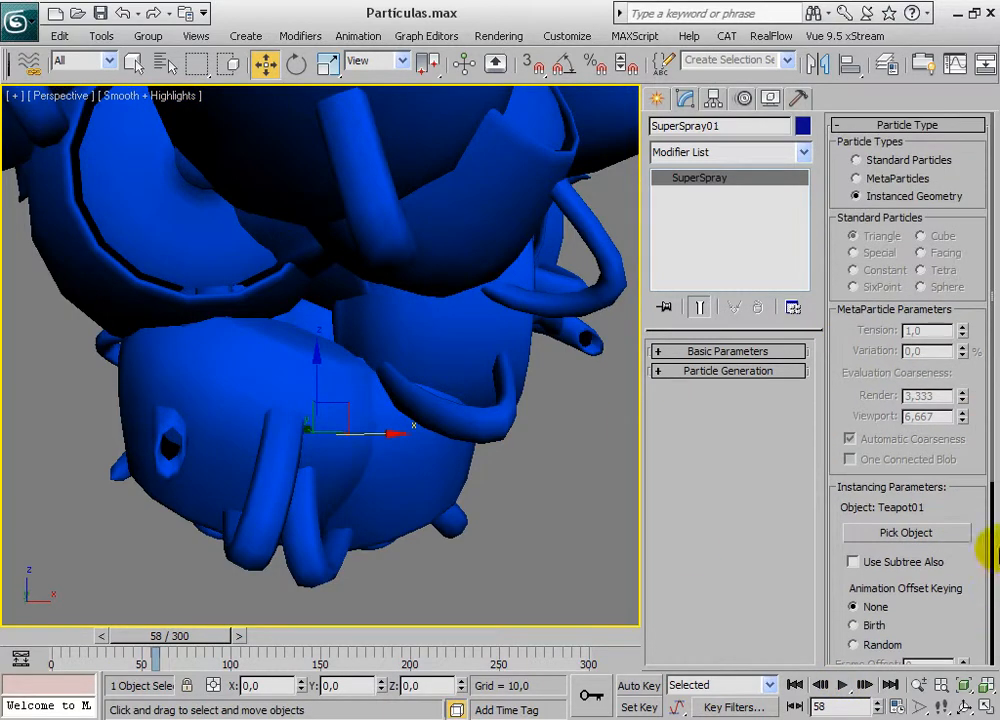
pyautogui.click(707, 369)
pyautogui.click(928, 226)
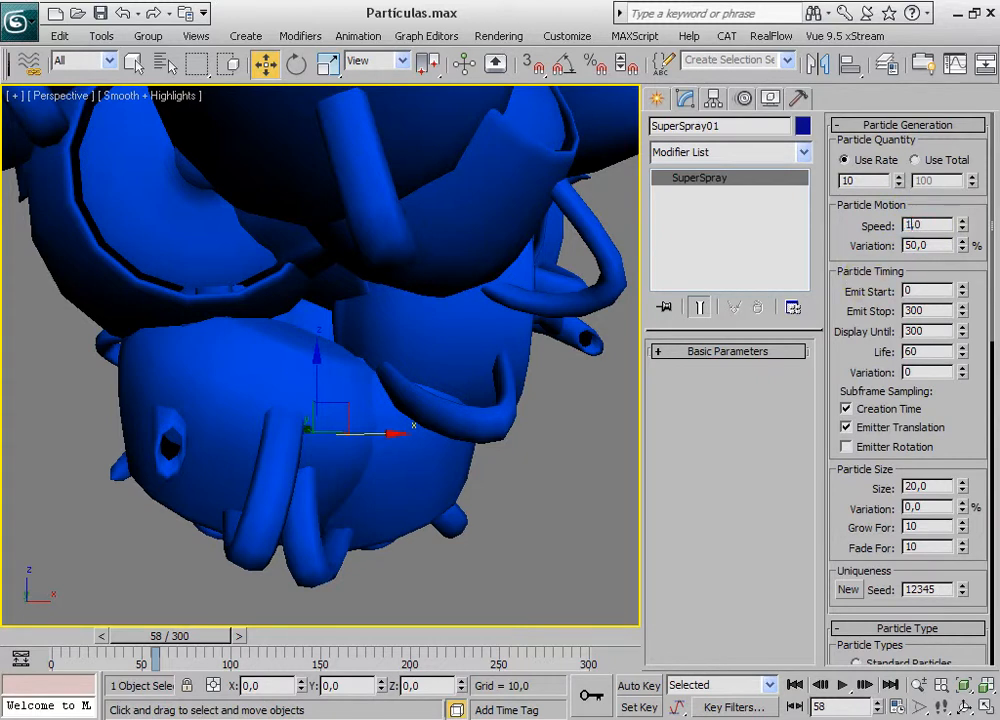
pyautogui.press('Return')
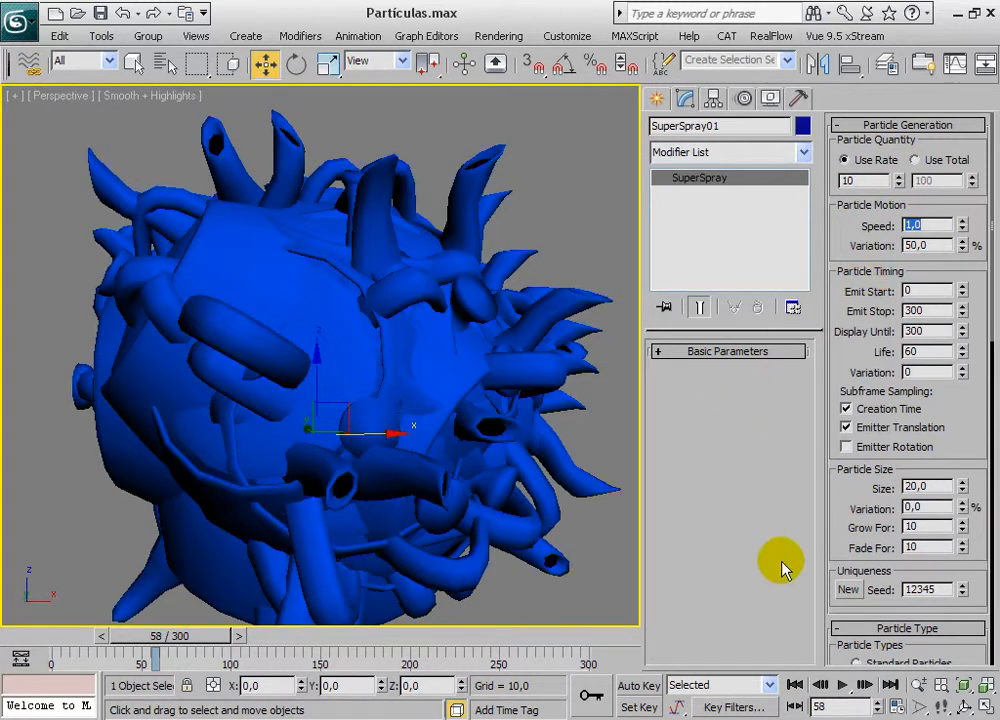
pyautogui.moveTo(970, 441); pyautogui.dragTo(995, 432)
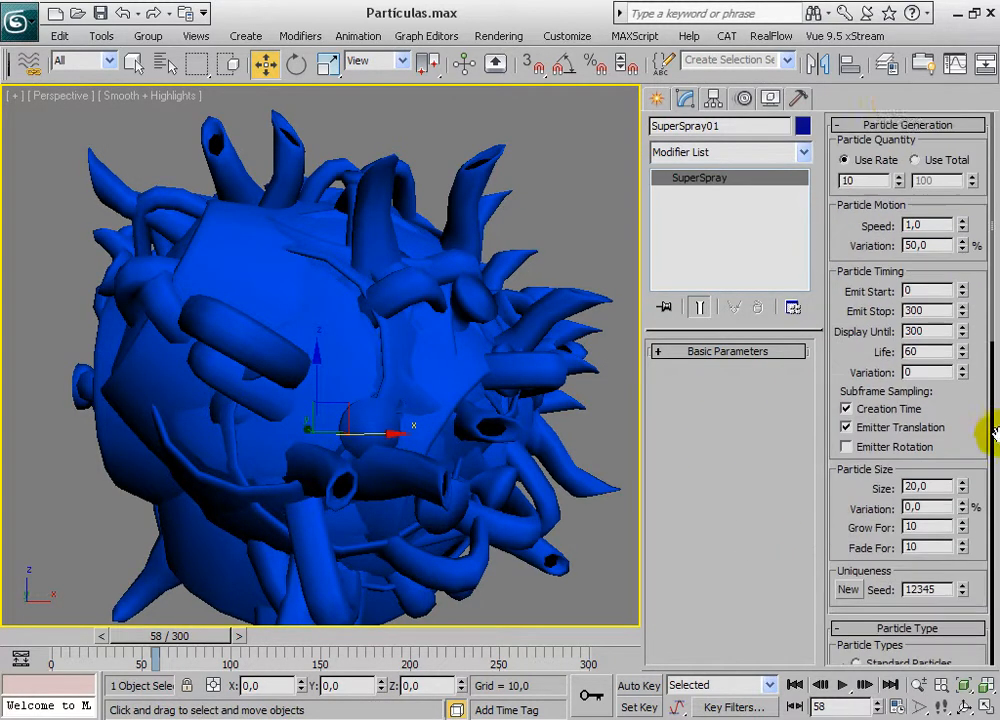
pyautogui.click(893, 124)
# - Replay the slower teapot particles from the first frame, stop playback and look through the instancing parameters
pyautogui.click(794, 685)
pyautogui.click(842, 685)
pyautogui.click(842, 685)
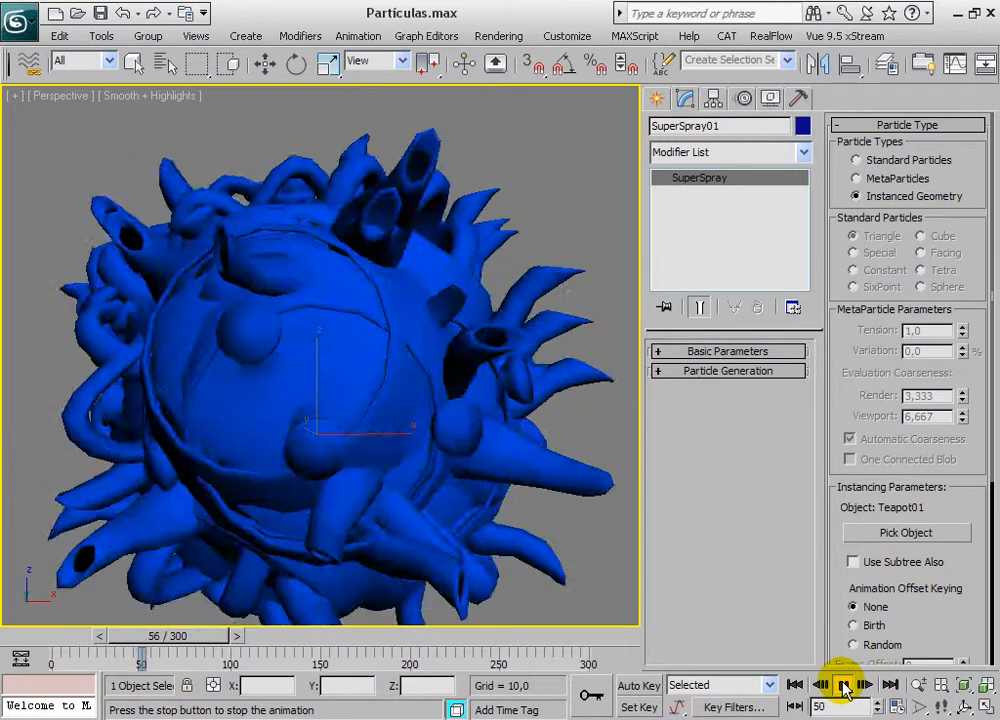
pyautogui.click(842, 685)
pyautogui.press('w')
pyautogui.moveTo(988, 309); pyautogui.dragTo(984, 152)
pyautogui.moveTo(977, 412); pyautogui.dragTo(988, 327)
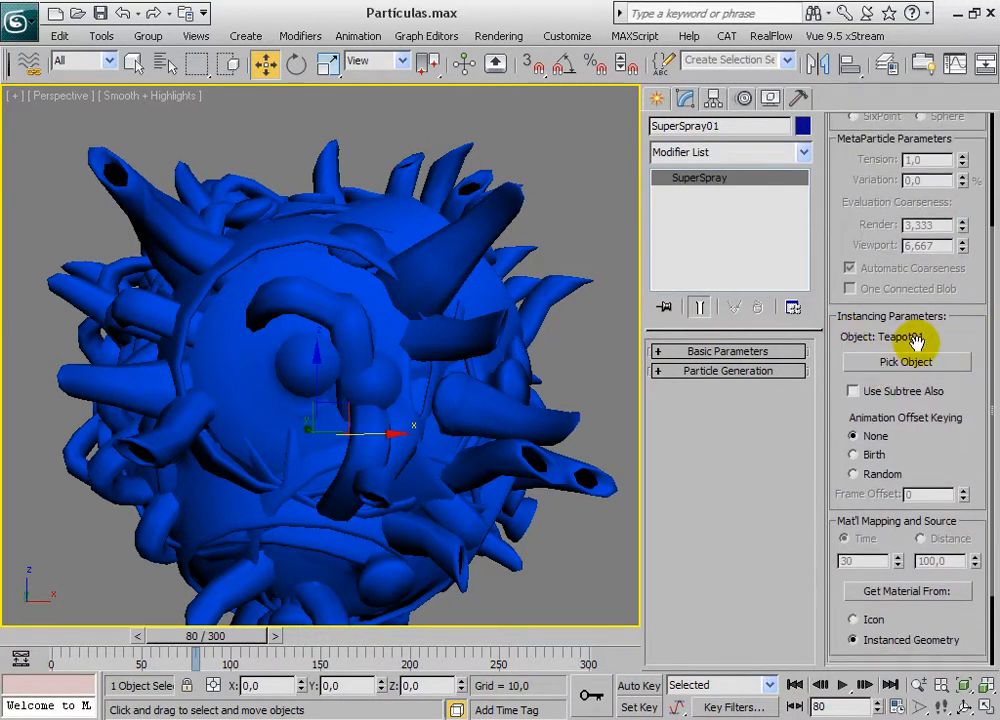
pyautogui.moveTo(978, 484); pyautogui.dragTo(966, 357)
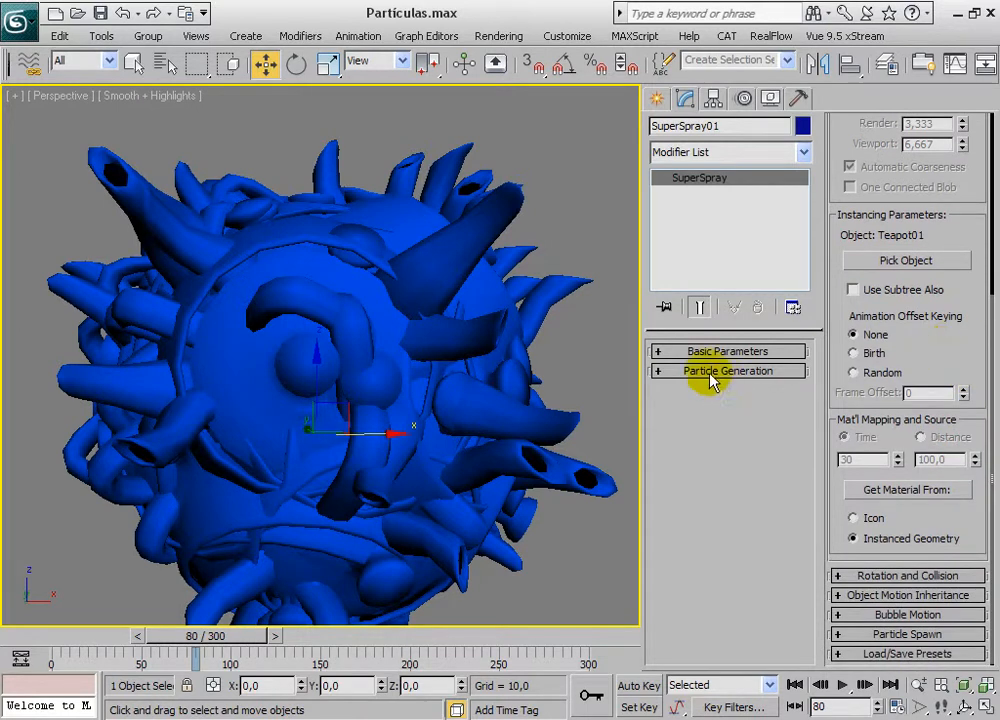
# - Check the Super Spray's basic parameters and set the particle size to 1,0 in the Particle Generation settings
pyautogui.click(682, 352)
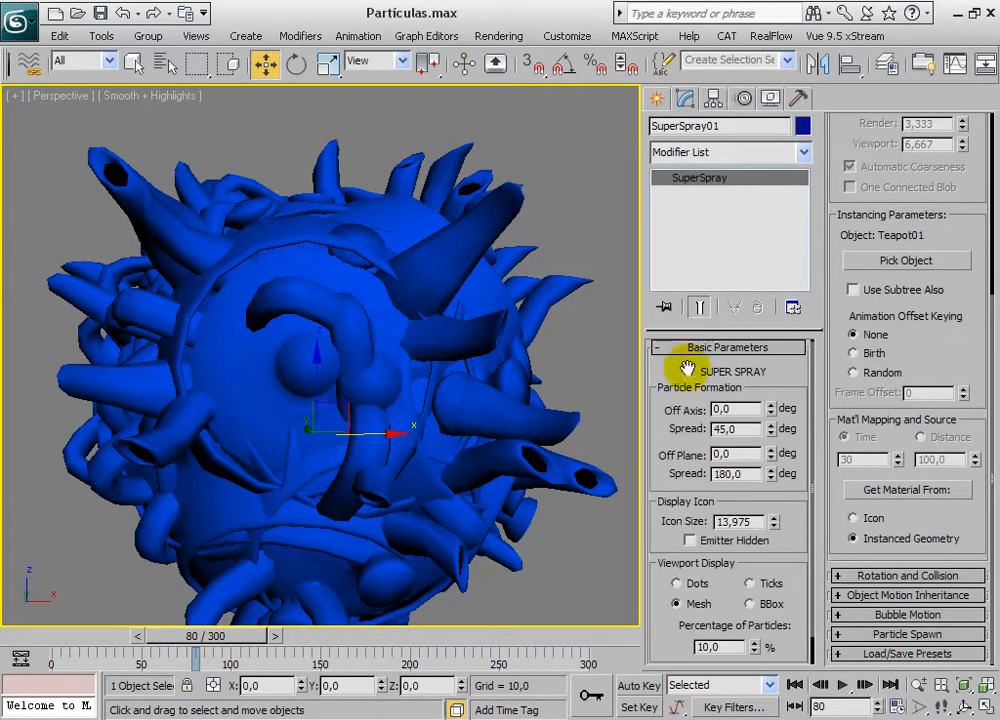
pyautogui.moveTo(802, 555); pyautogui.dragTo(795, 526)
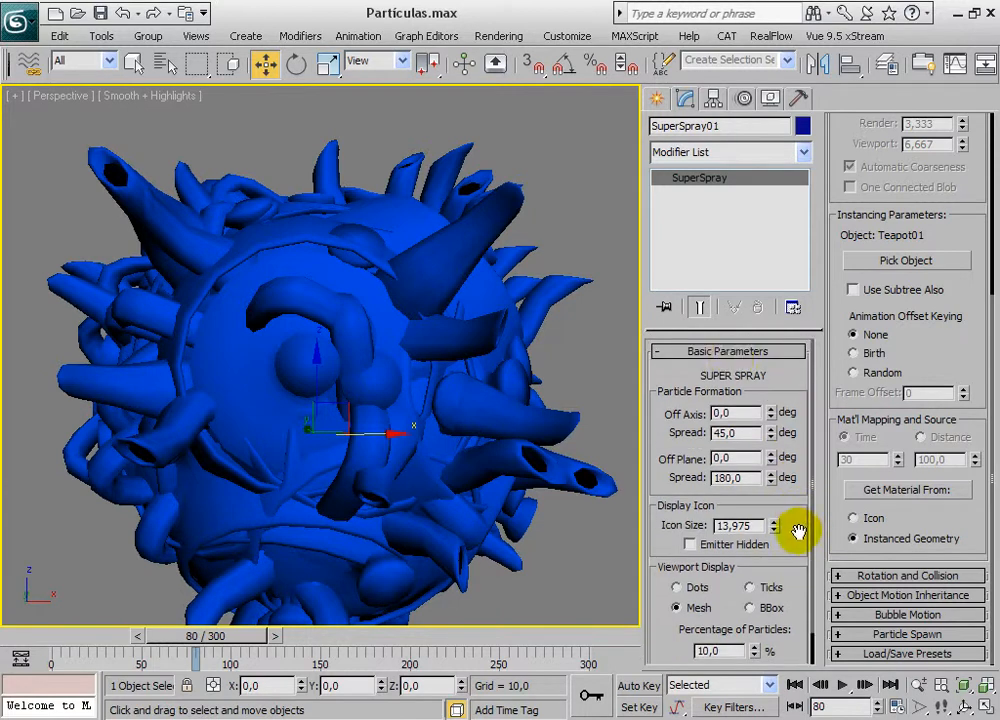
pyautogui.click(729, 352)
pyautogui.click(727, 371)
pyautogui.moveTo(980, 203); pyautogui.dragTo(984, 318)
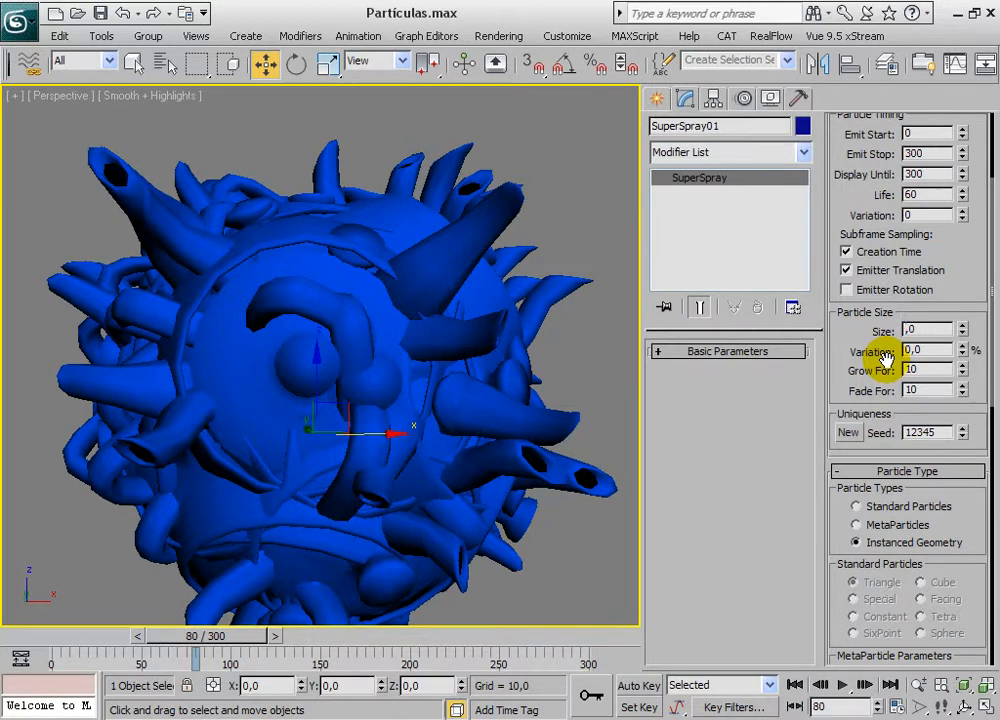
pyautogui.press('Return')
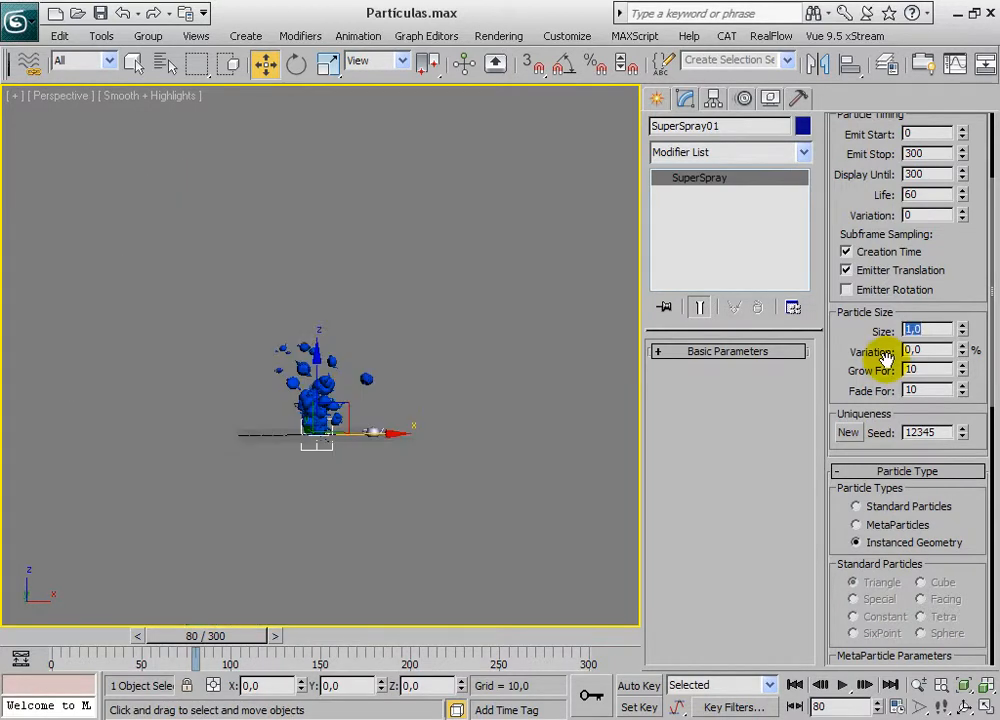
# - Replay the enlarged teapot particles from the first frame in a closer view and stop playback partway through
pyautogui.scroll(3, 379, 410)
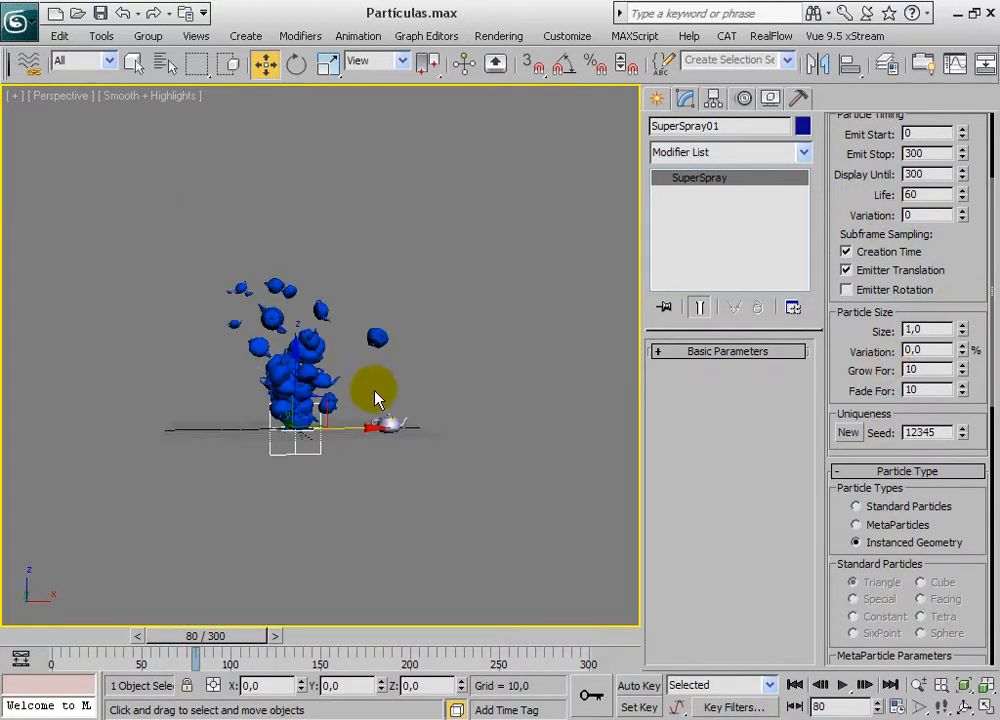
pyautogui.scroll(4, 368, 405)
pyautogui.moveTo(368, 406); pyautogui.dragTo(412, 410, button='middle')
pyautogui.scroll(3, 400, 395)
pyautogui.scroll(-3, 403, 394)
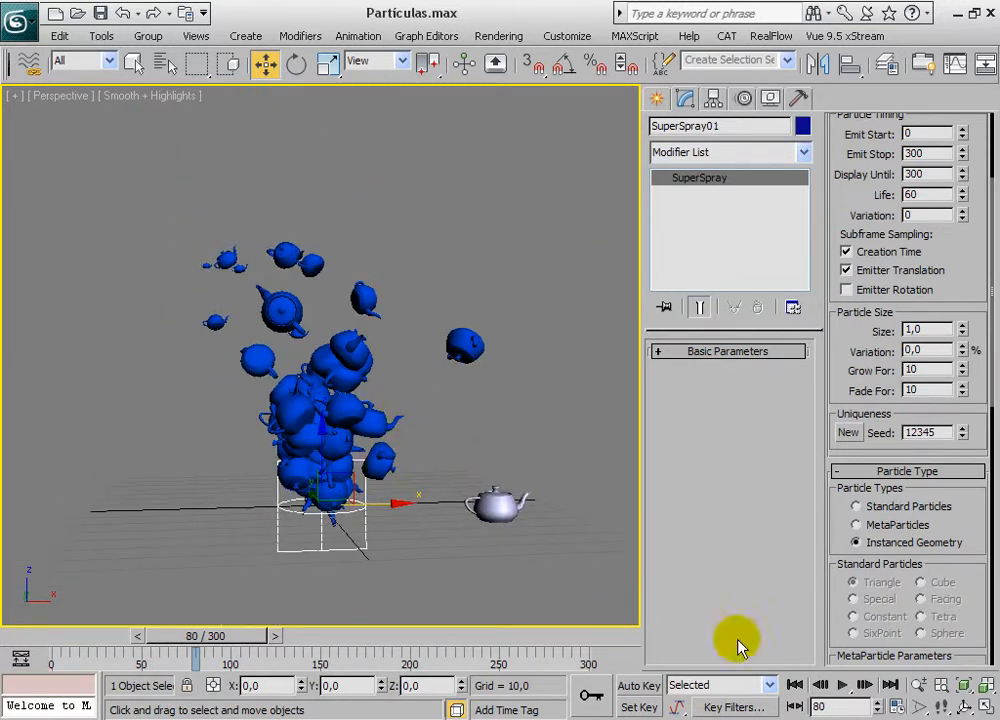
pyautogui.click(794, 685)
pyautogui.click(843, 685)
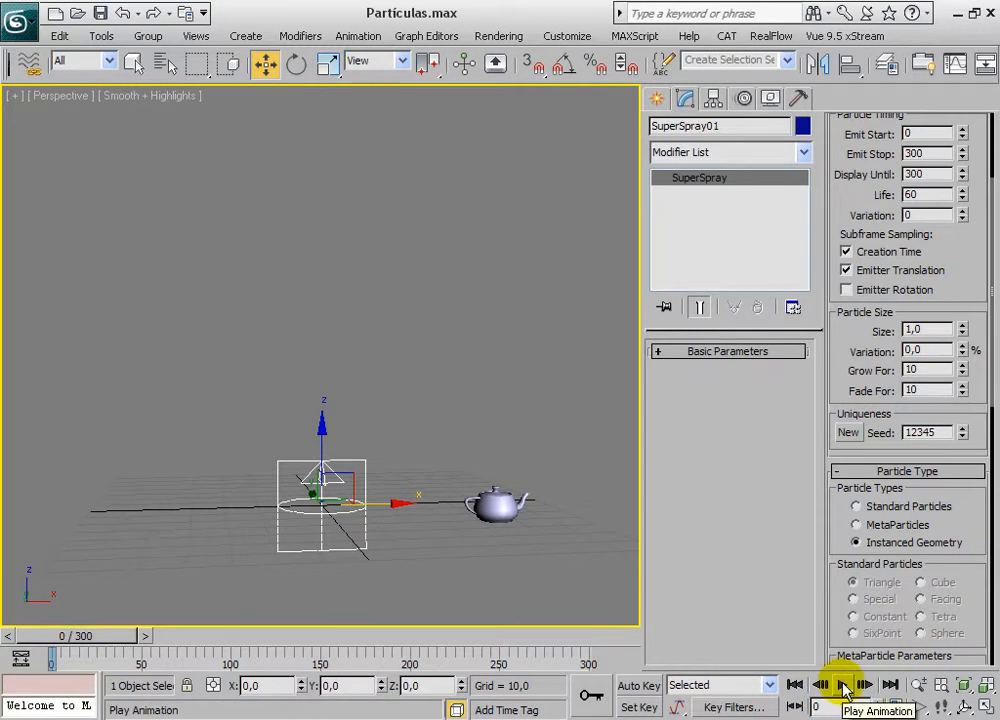
pyautogui.click(843, 686)
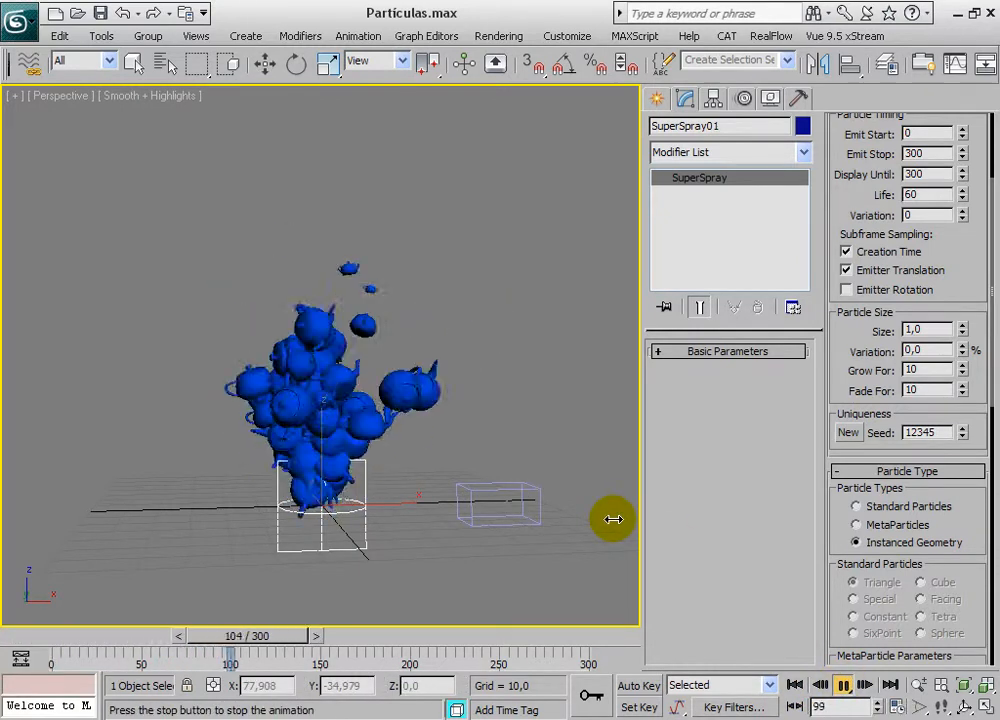
pyautogui.click(843, 686)
# - Render the current frame with the teapot particles seen close up, and close the rendered frame window
pyautogui.scroll(3, 447, 497)
pyautogui.moveTo(443, 491); pyautogui.dragTo(442, 434, button='middle')
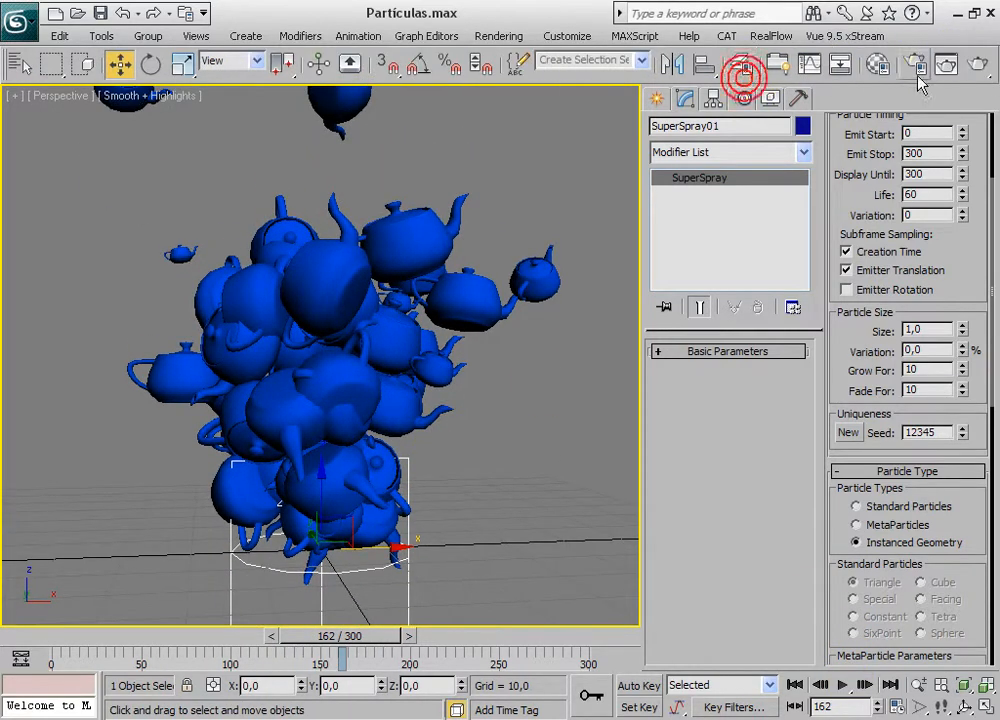
pyautogui.click(982, 66)
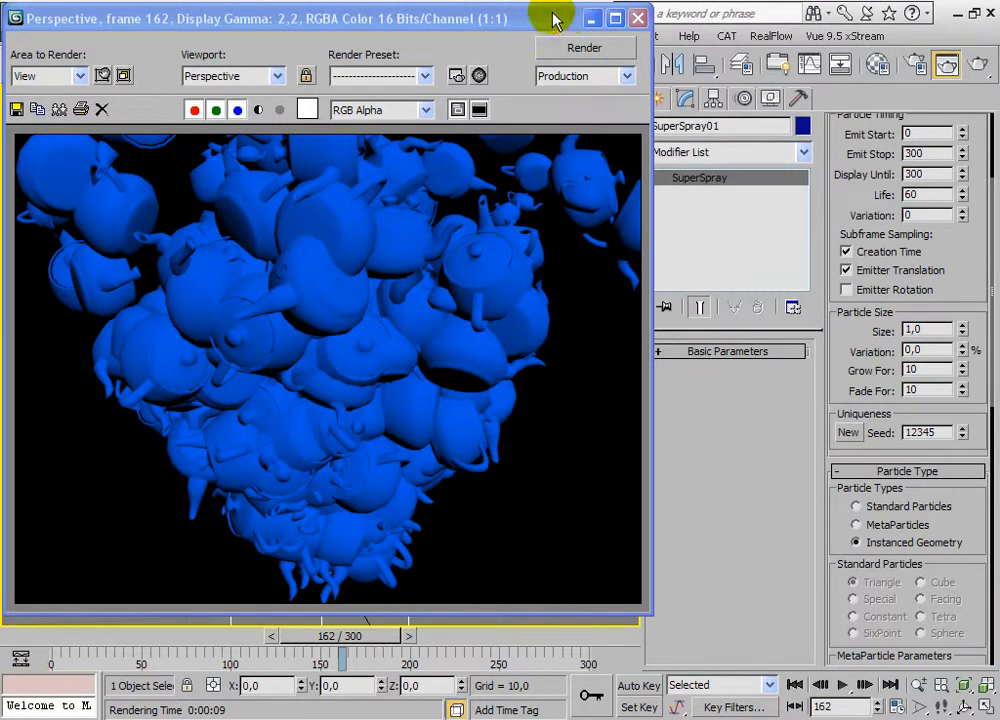
pyautogui.click(637, 18)
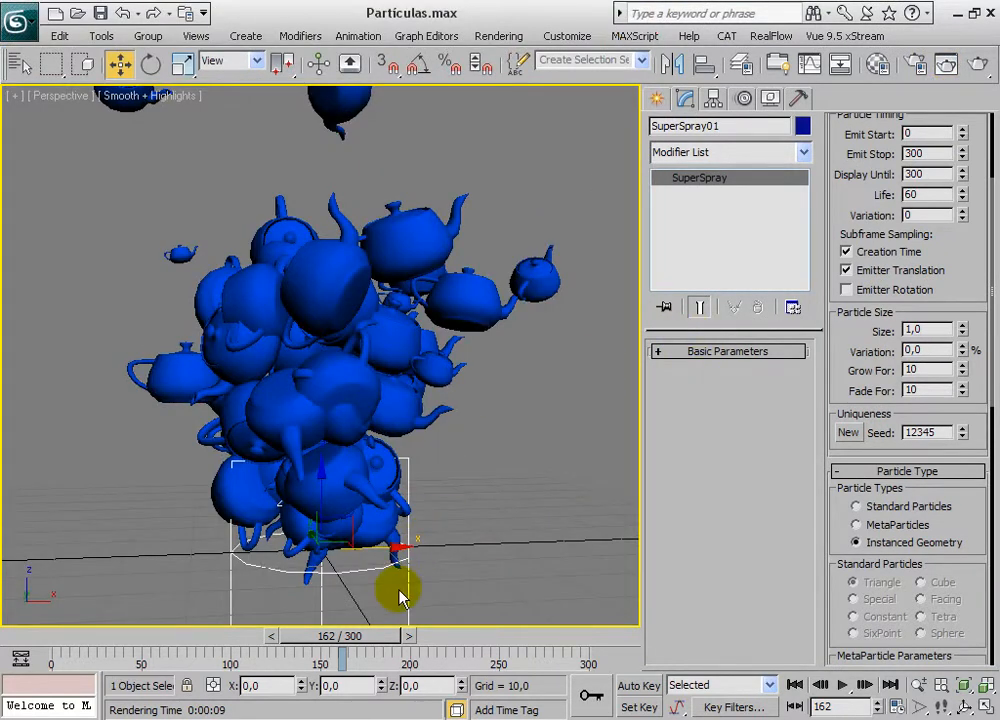
# - Check the blue sample material in the Material Editor and close the editor
pyautogui.moveTo(439, 601); pyautogui.dragTo(440, 602)
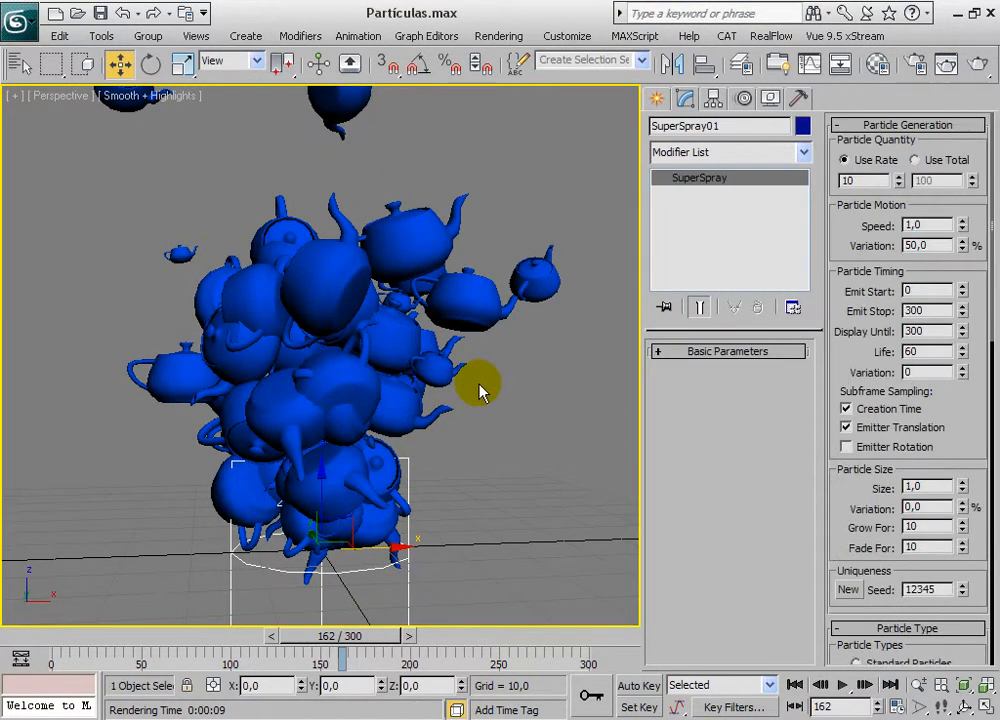
pyautogui.press('m')
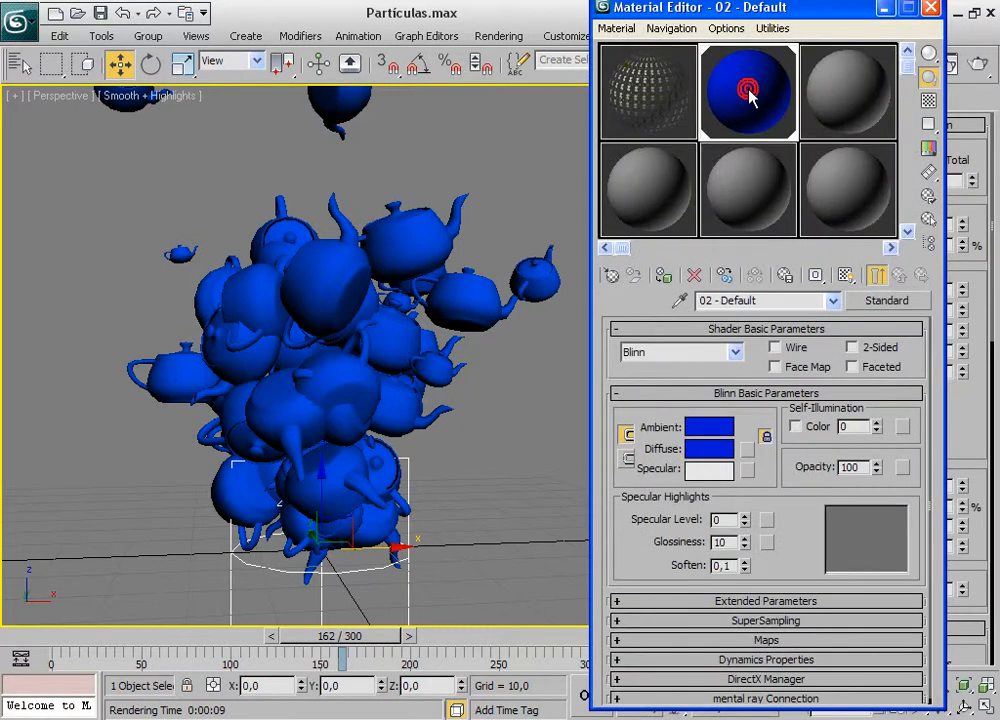
pyautogui.click(930, 7)
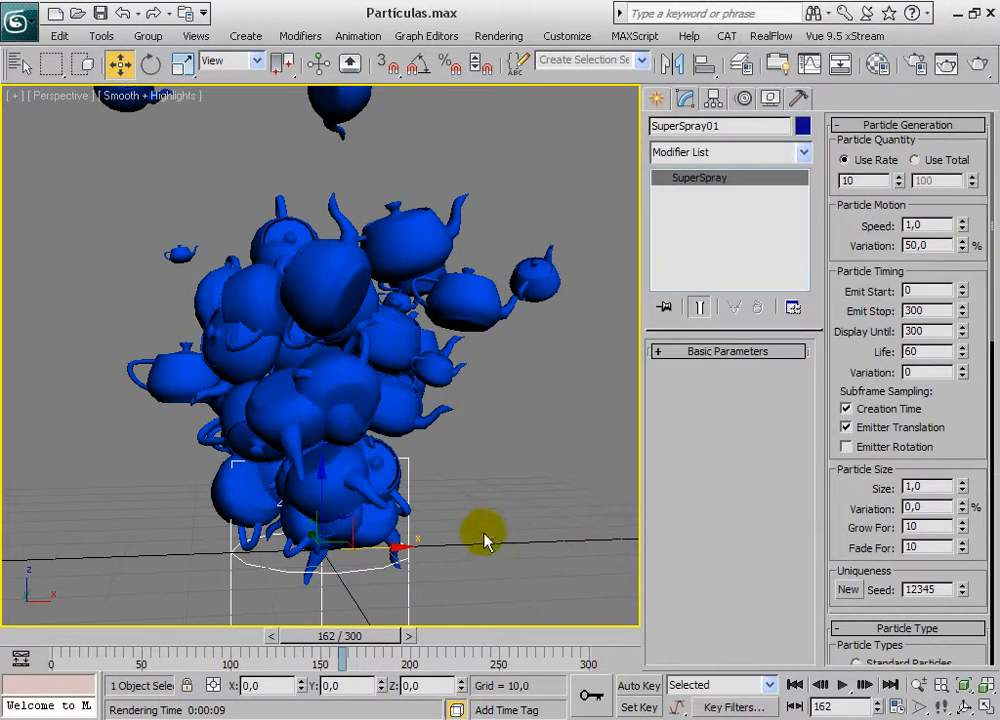
# - Apply the source teapot's material to the particles with Get Material From, using Instanced Geometry as the source
pyautogui.moveTo(487, 538); pyautogui.dragTo(418, 480, button='middle')
pyautogui.scroll(-5, 405, 465)
pyautogui.scroll(4, 458, 490)
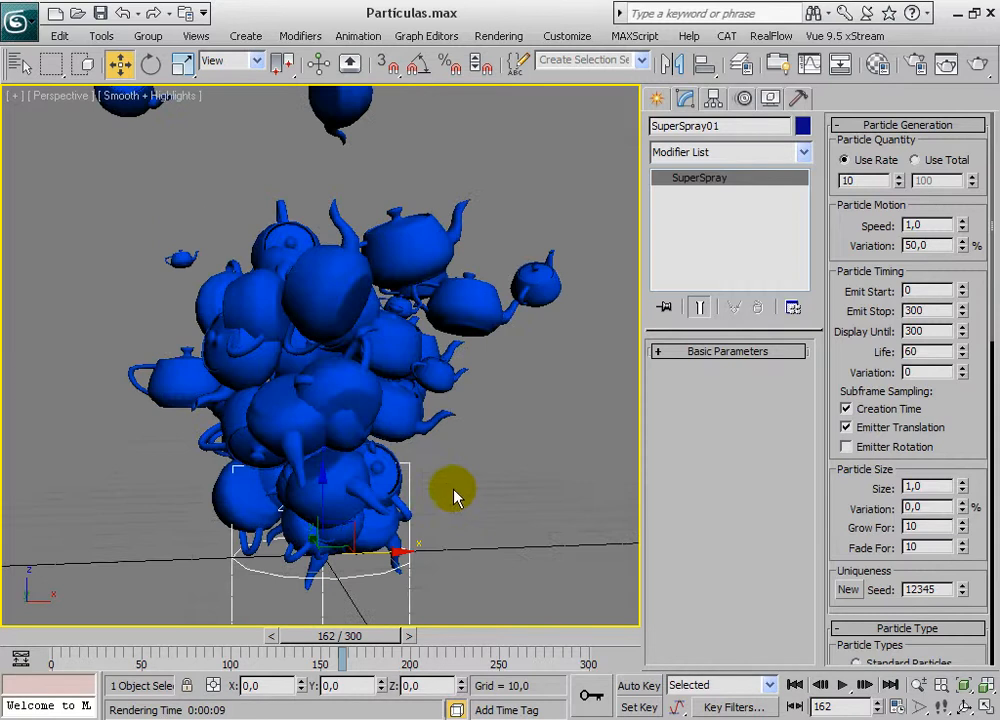
pyautogui.scroll(-4, 445, 492)
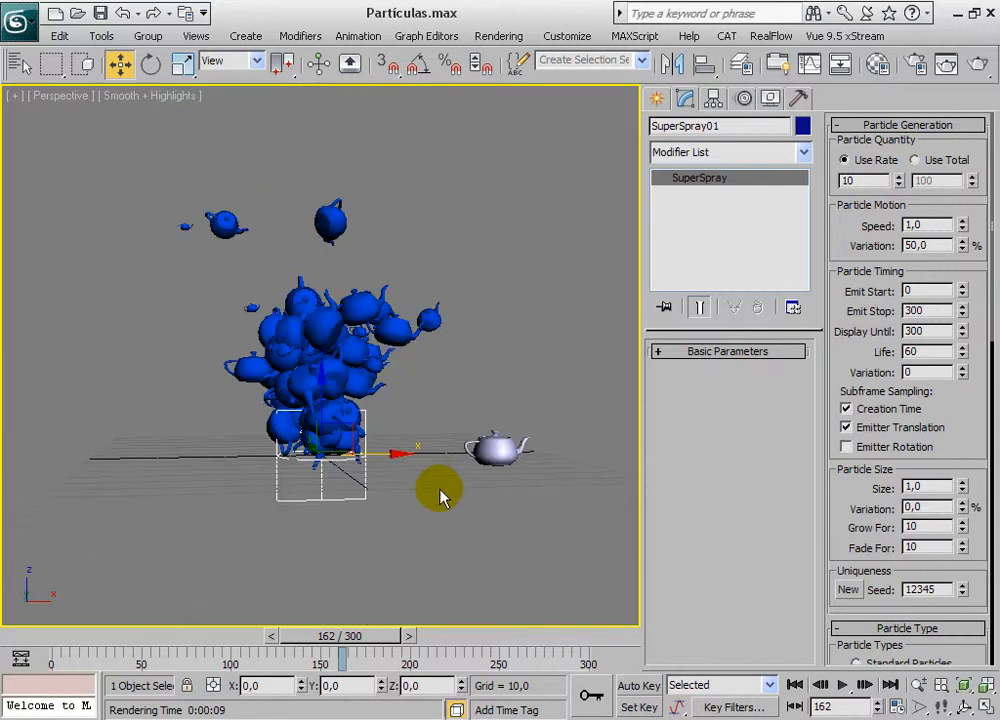
pyautogui.click(319, 190)
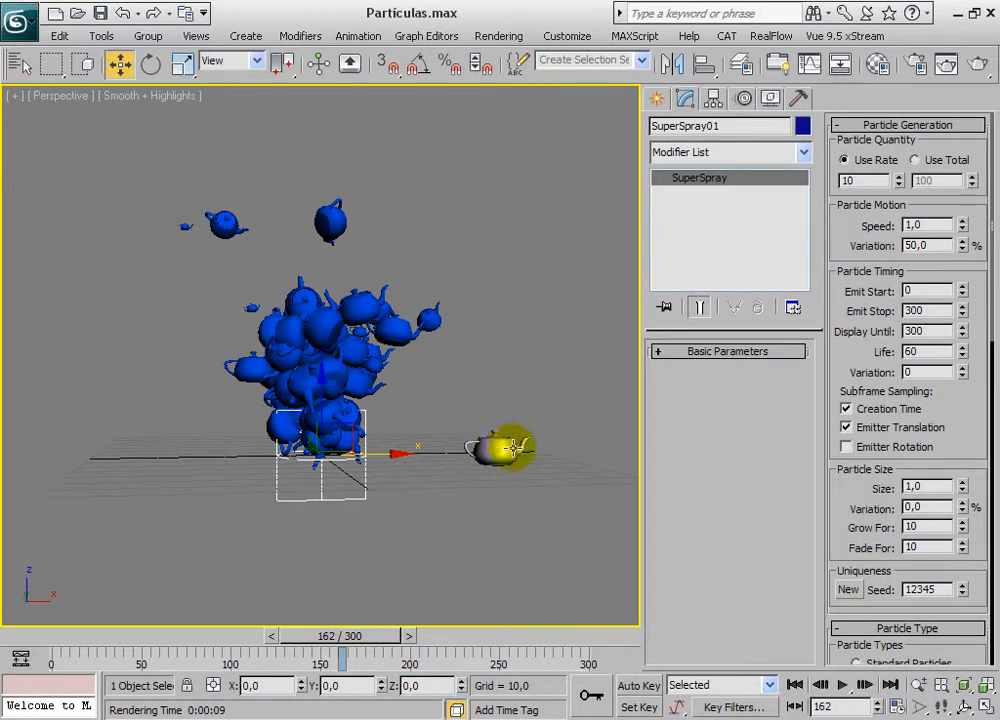
pyautogui.moveTo(946, 433); pyautogui.dragTo(955, 118)
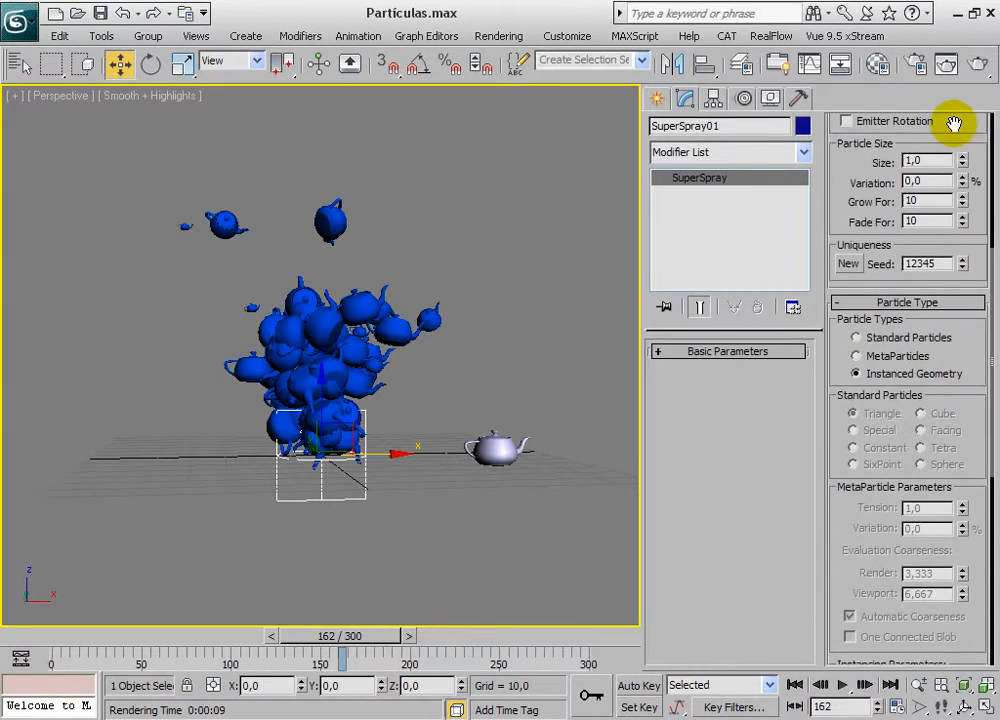
pyautogui.moveTo(976, 441); pyautogui.dragTo(978, 130)
pyautogui.scroll(-3, 955, 499)
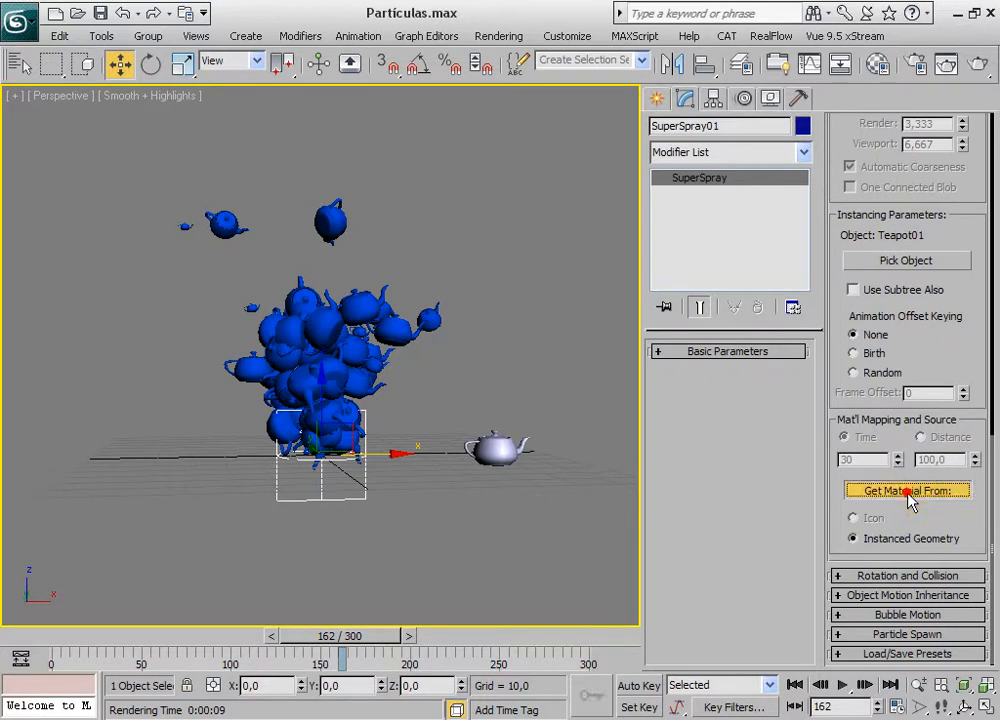
pyautogui.click(910, 492)
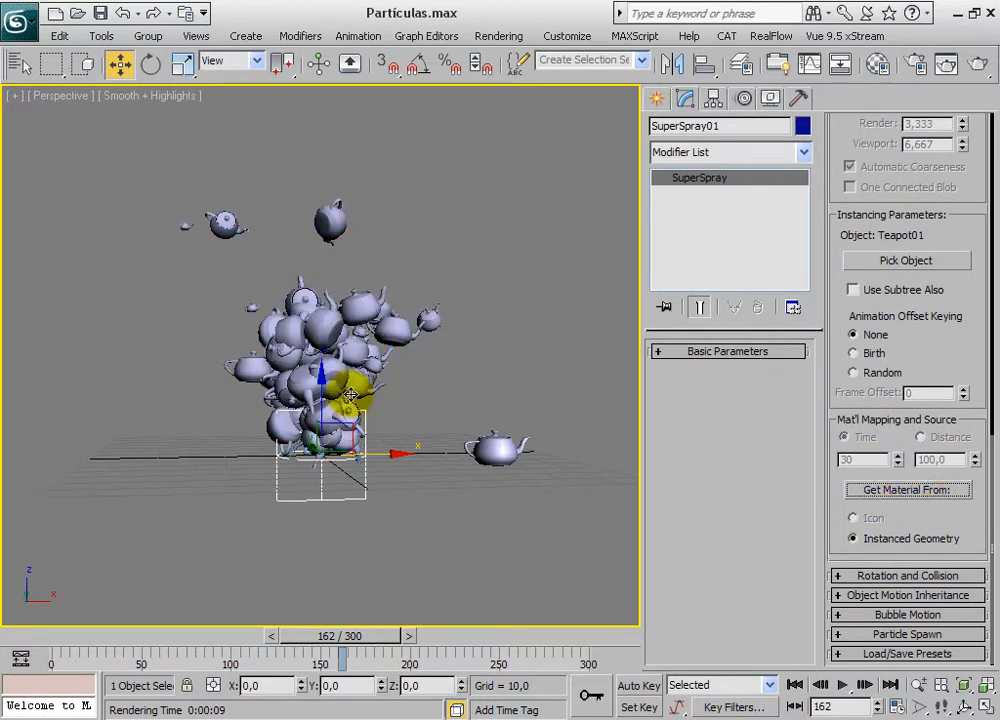
# - Compare the particles with the source teapot, reselect the Super Spray and play a short stretch of the animation
pyautogui.scroll(5, 391, 385)
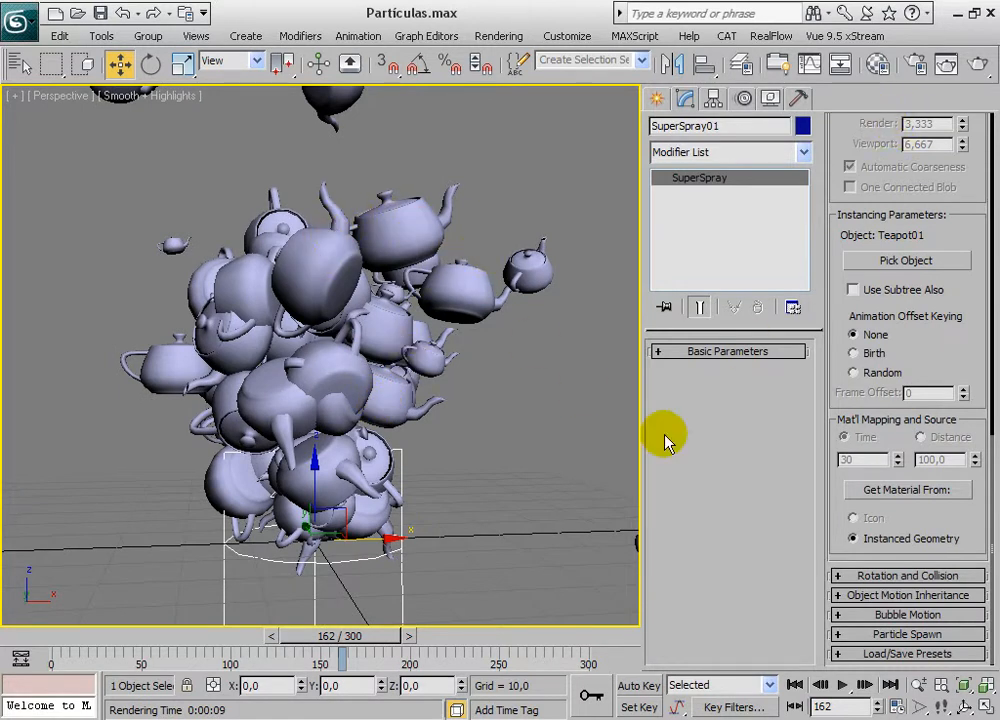
pyautogui.scroll(-5, 458, 487)
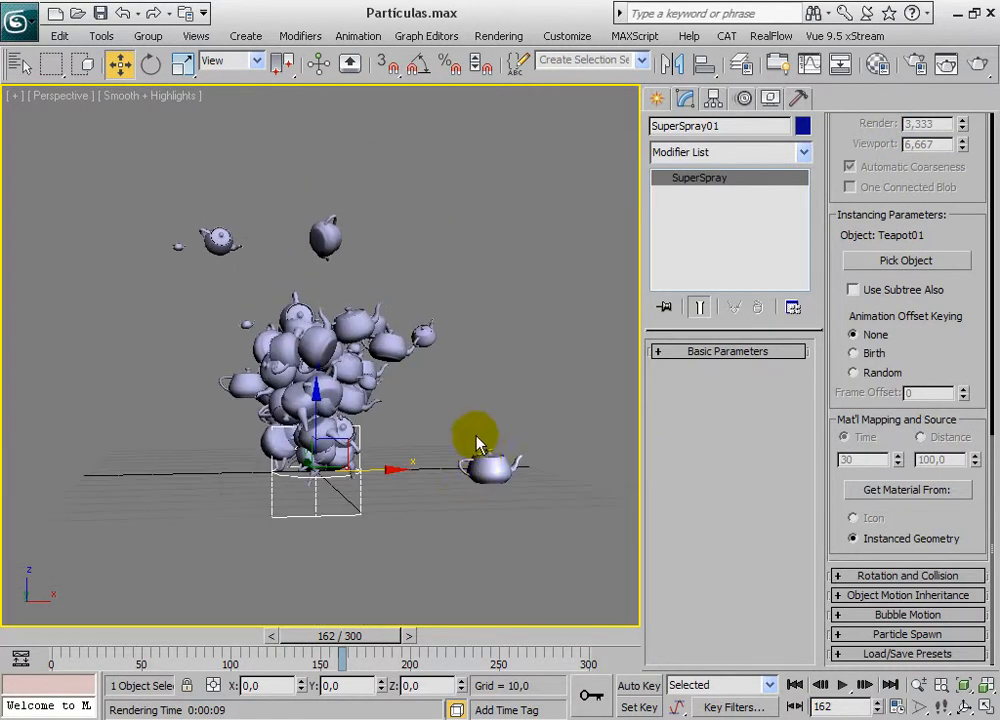
pyautogui.click(478, 445)
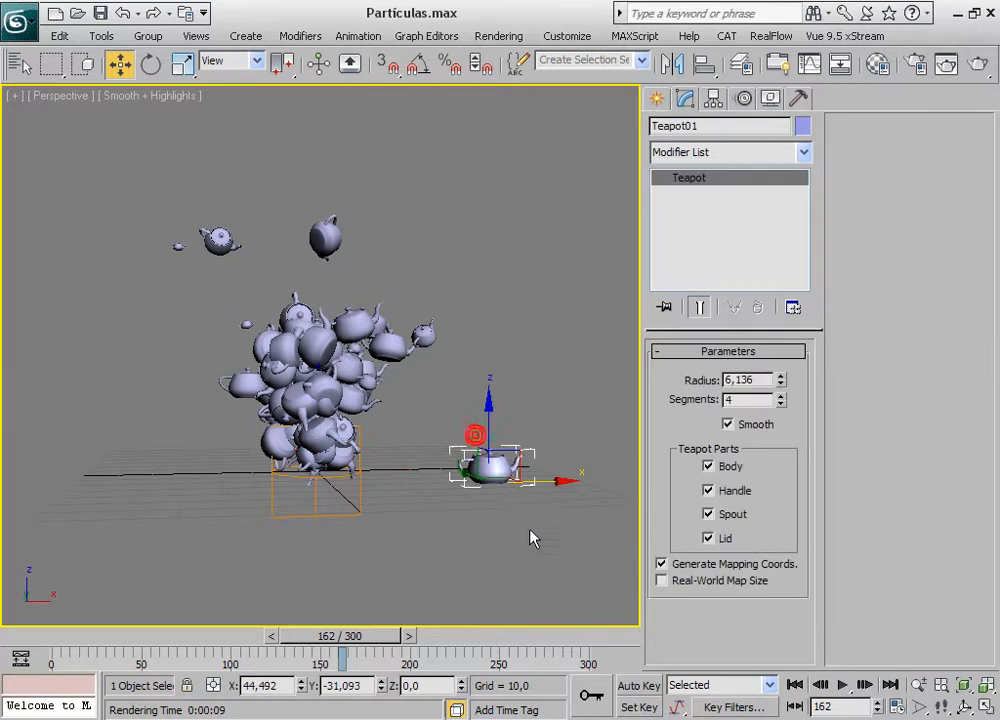
pyautogui.click(352, 508)
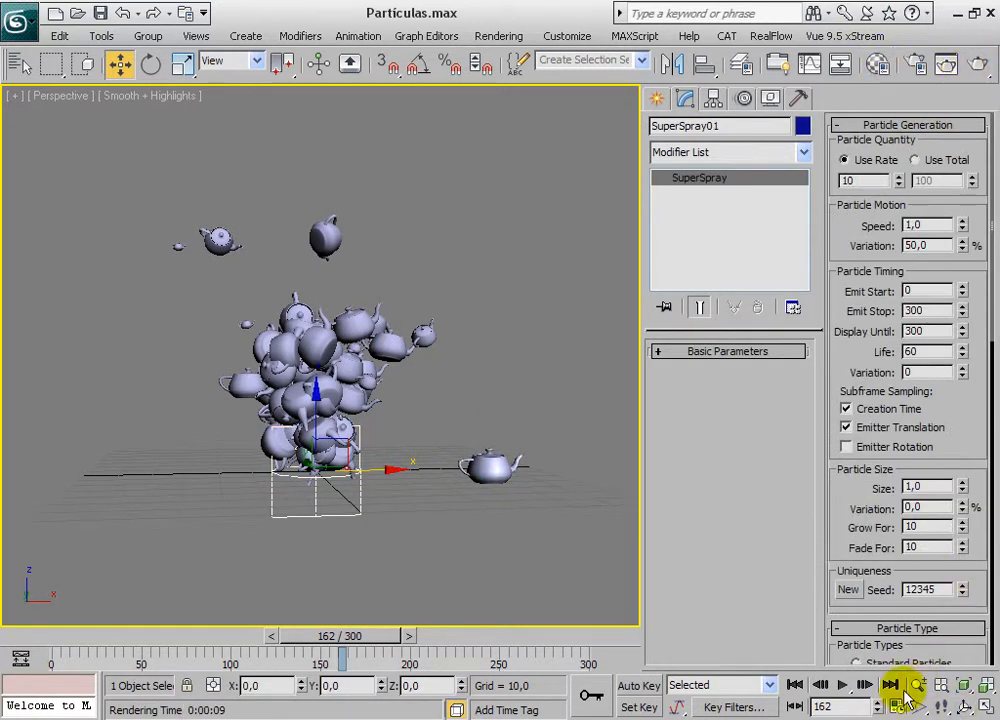
pyautogui.click(842, 690)
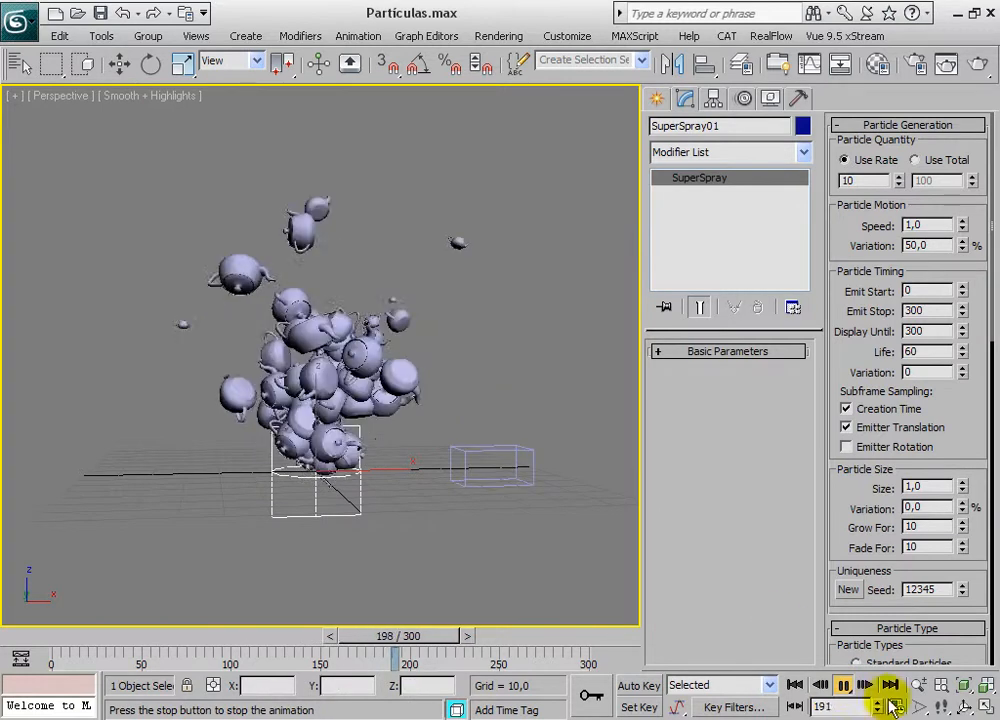
pyautogui.click(842, 686)
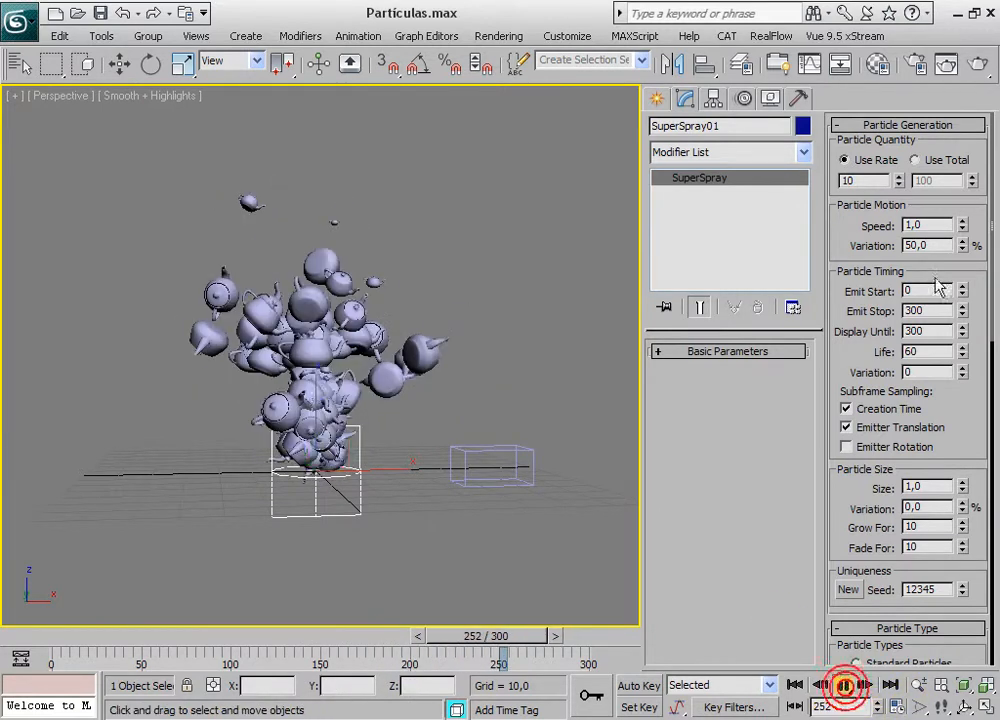
# - Set the Super Spray's particle speed to 10,0 in its Particle Generation settings
pyautogui.moveTo(978, 325); pyautogui.dragTo(988, 371)
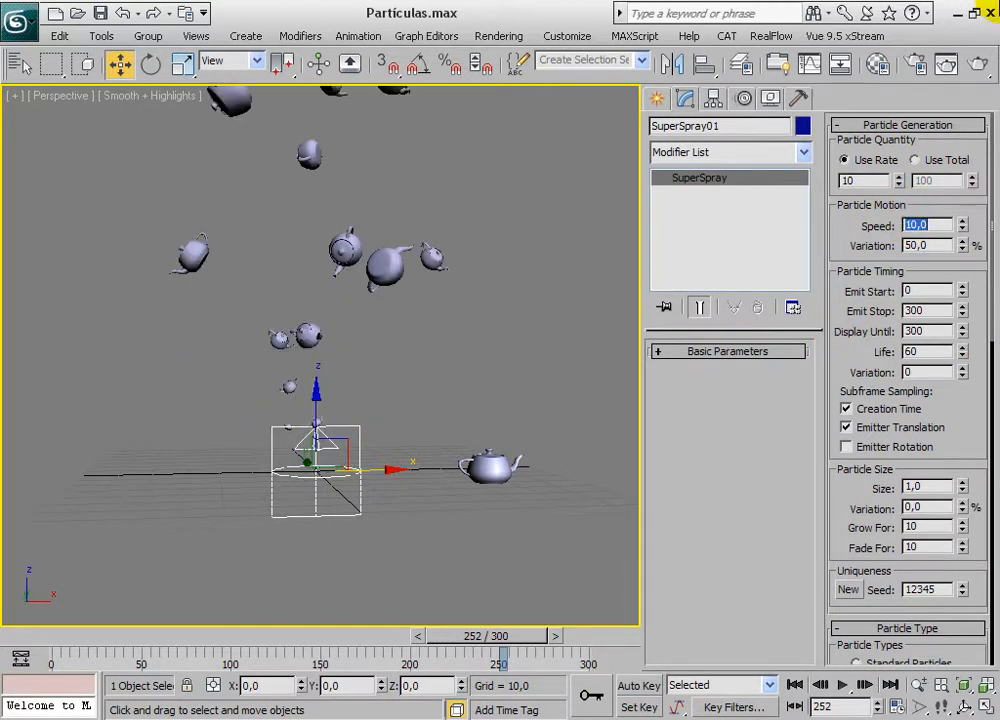
pyautogui.moveTo(433, 289); pyautogui.dragTo(446, 398, button='middle')
pyautogui.scroll(-3, 443, 404)
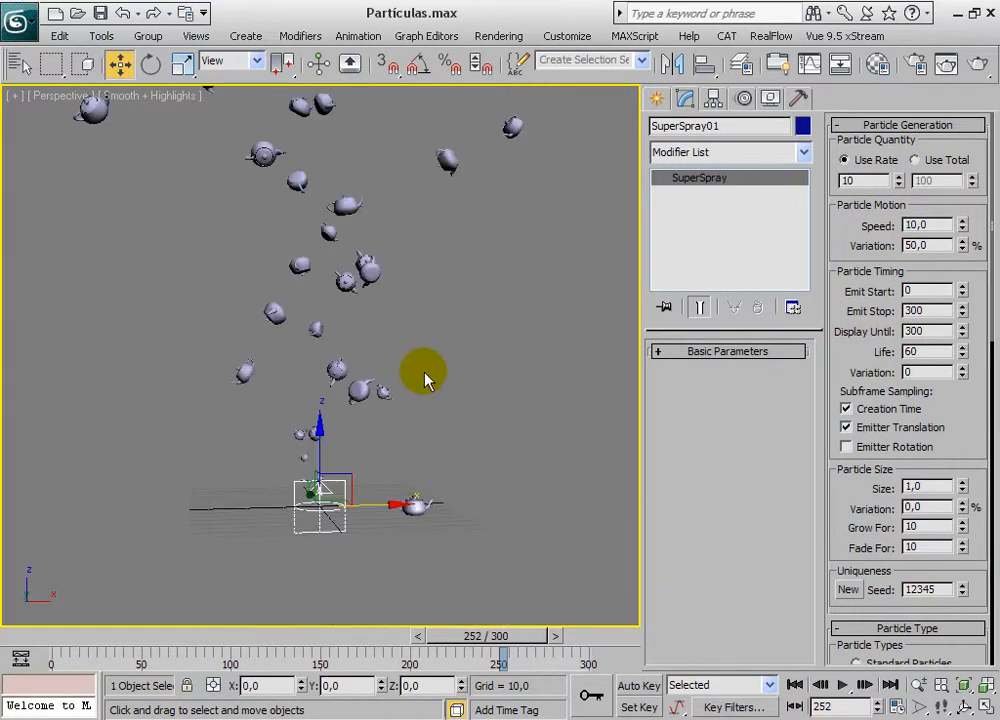
# - Play the faster teapot particles from the first frame, stop partway, and render the current frame for a preview
pyautogui.click(796, 687)
pyautogui.click(843, 688)
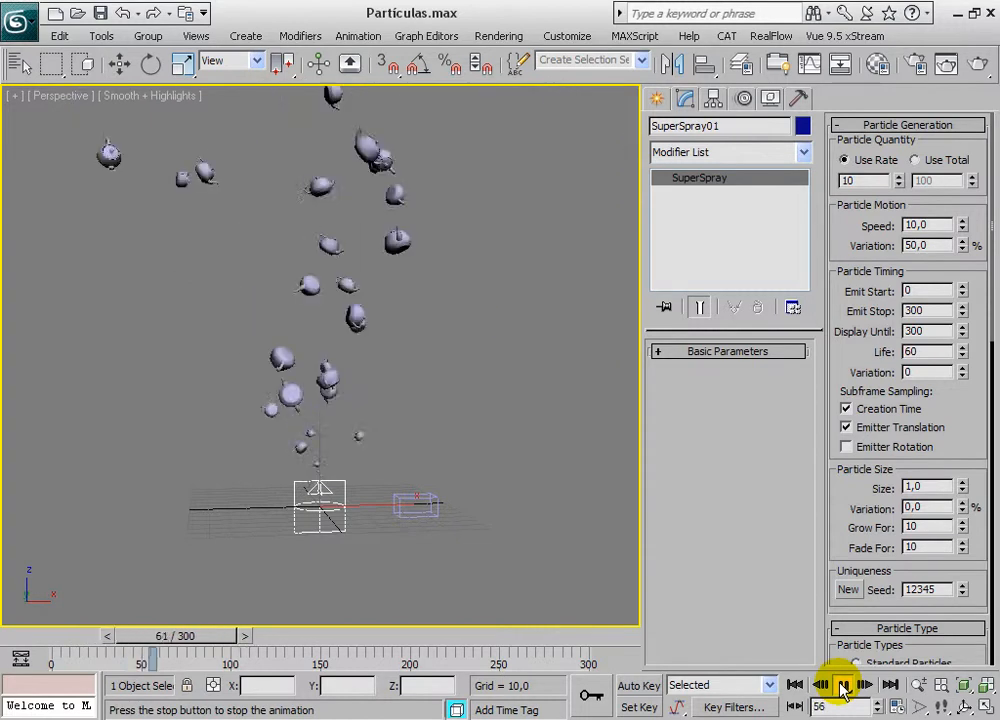
pyautogui.click(843, 688)
pyautogui.press('w')
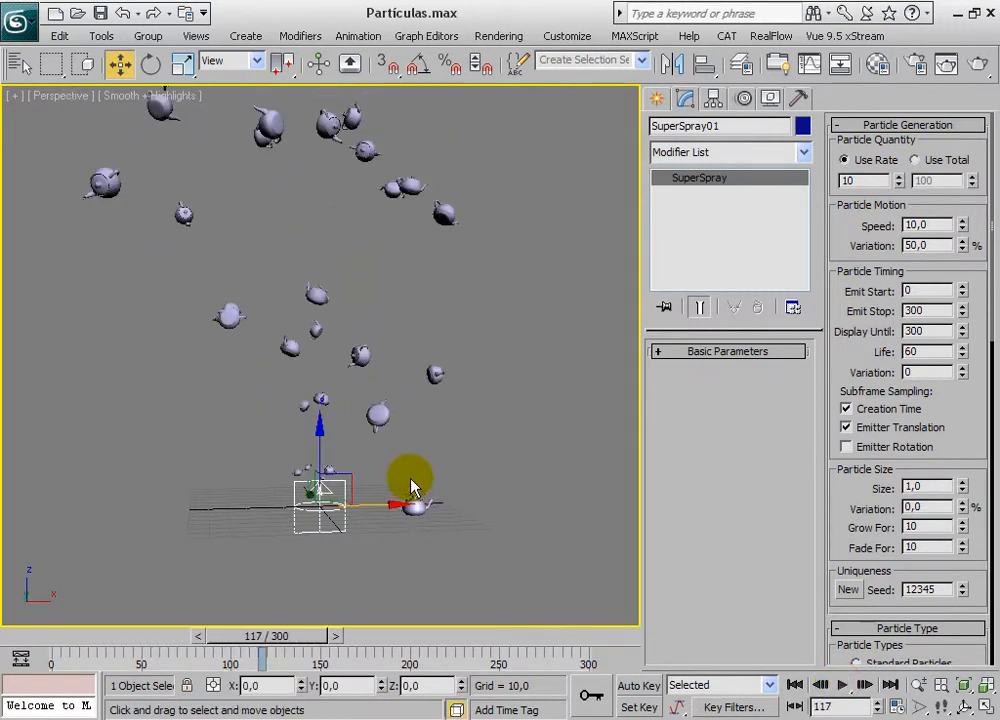
pyautogui.click(978, 64)
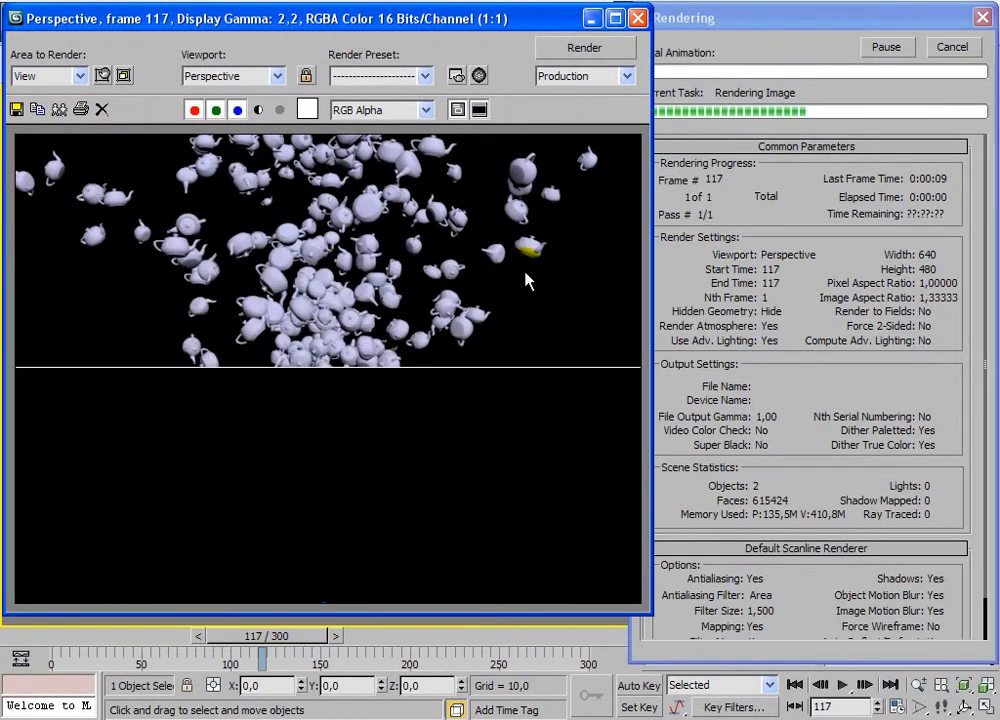
pyautogui.click(639, 18)
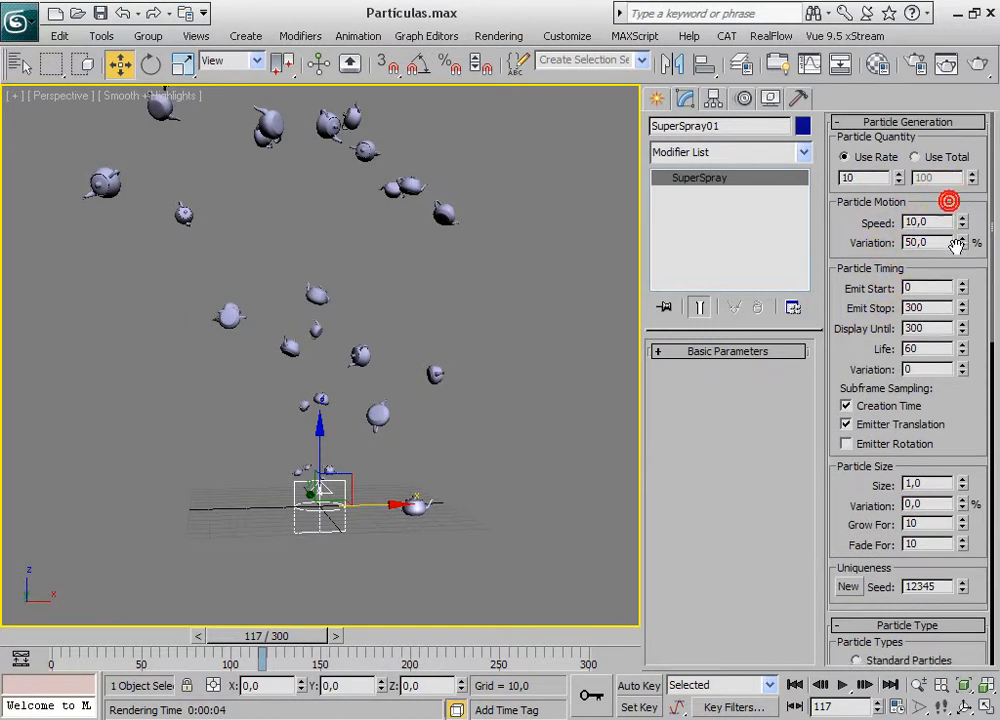
# - Switch the Super Spray's particle type to Standard Particles and delete the source teapot
pyautogui.click(893, 125)
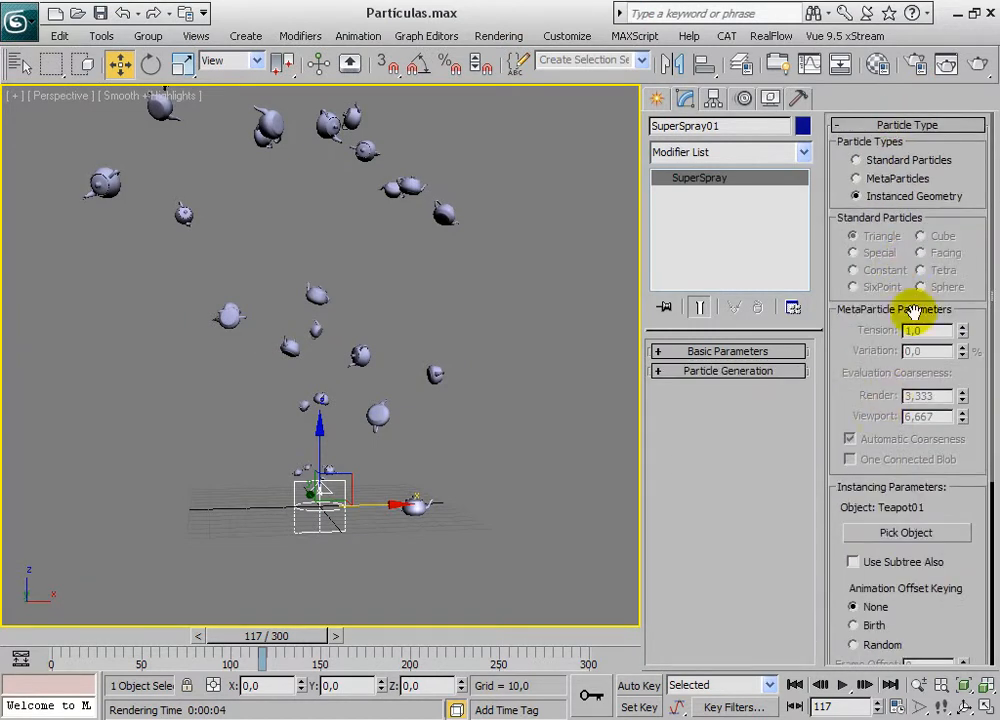
pyautogui.click(855, 160)
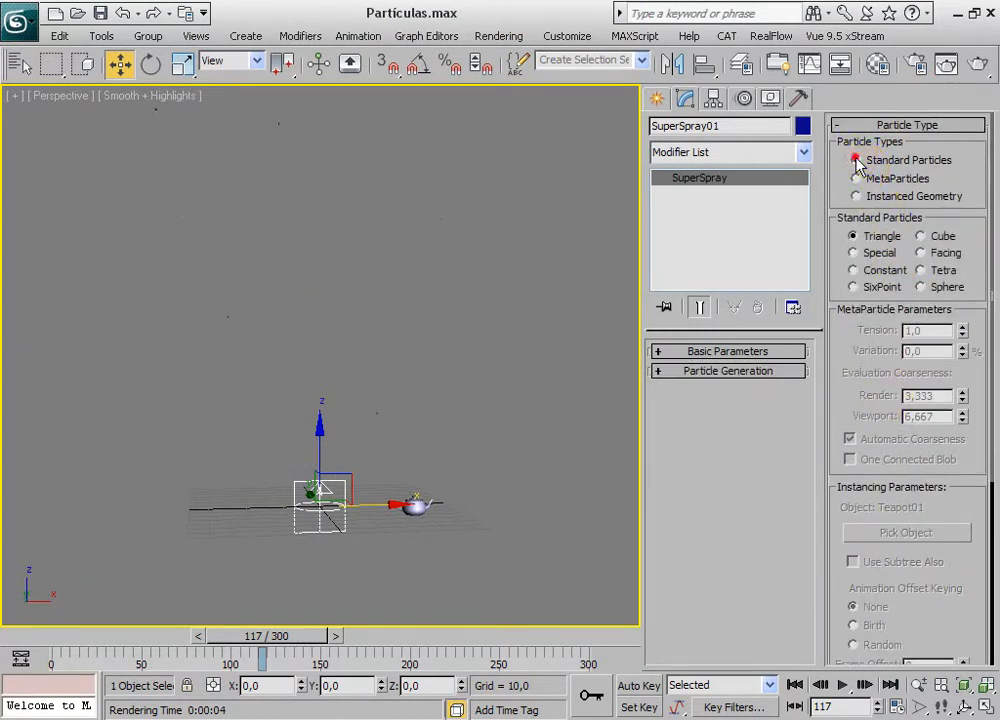
pyautogui.click(418, 506)
pyautogui.press('Delete')
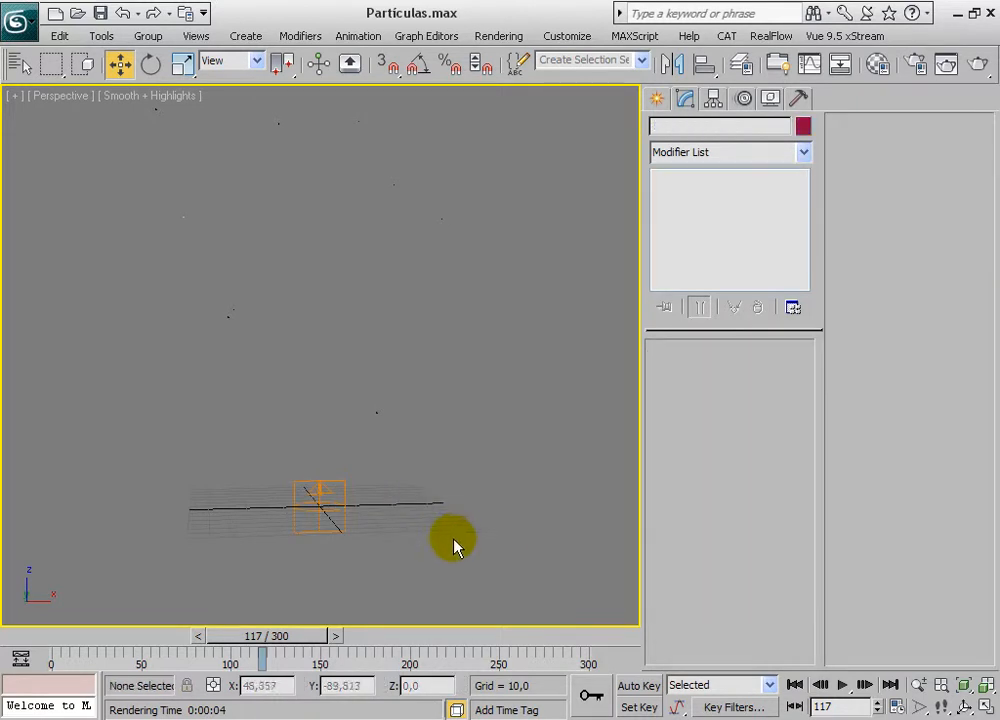
# - Play the standard triangle particles from the first frame and stop after a short stretch to inspect them around the emitter
pyautogui.moveTo(446, 540); pyautogui.dragTo(440, 408, button='middle')
pyautogui.scroll(5, 437, 486)
pyautogui.click(796, 685)
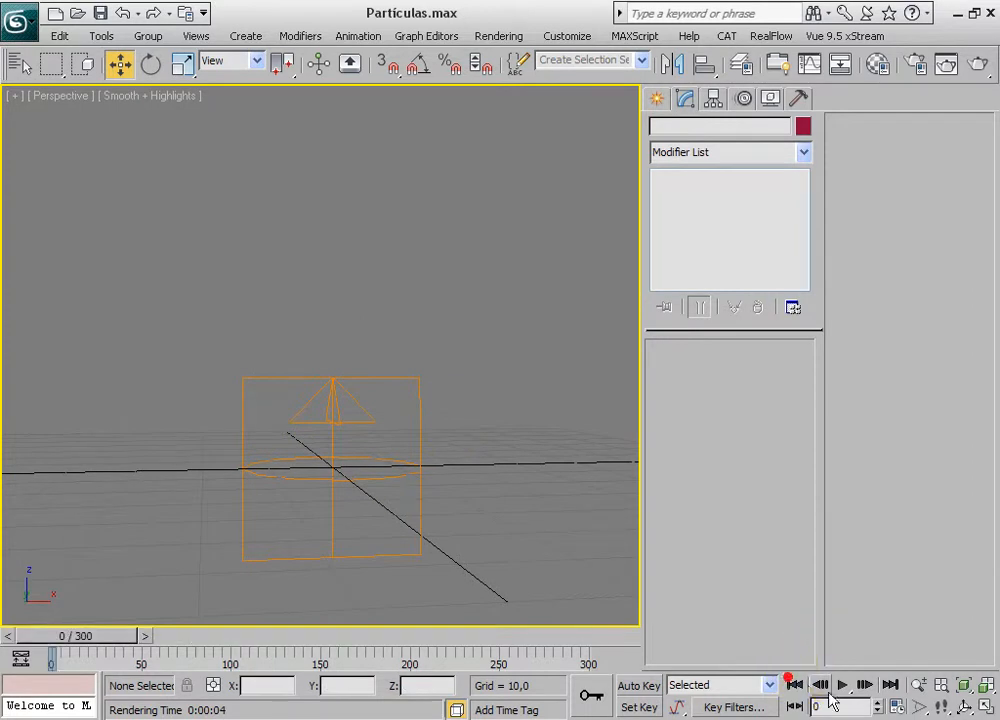
pyautogui.click(841, 685)
pyautogui.click(840, 685)
pyautogui.moveTo(287, 266); pyautogui.dragTo(310, 338, button='middle')
pyautogui.scroll(-4, 344, 341)
pyautogui.moveTo(416, 311); pyautogui.dragTo(402, 337, button='middle')
# - Set the Super Spray's particle speed to 1,0 and size to 10,0, and play the triangle particles
pyautogui.click(352, 418)
pyautogui.click(785, 352)
pyautogui.click(701, 371)
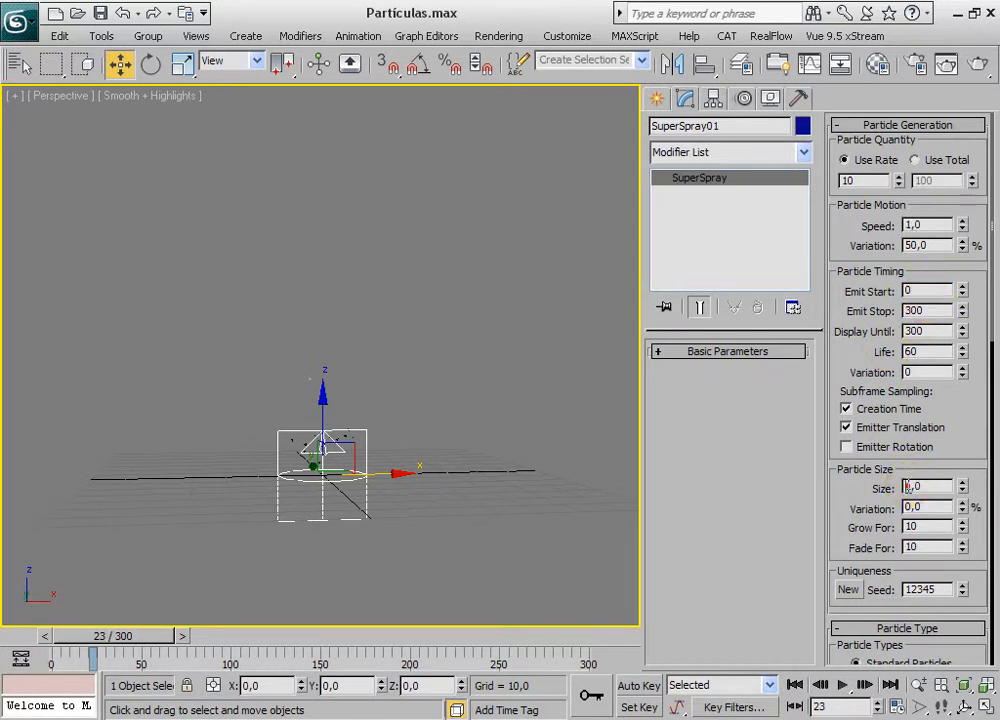
pyautogui.press('Return')
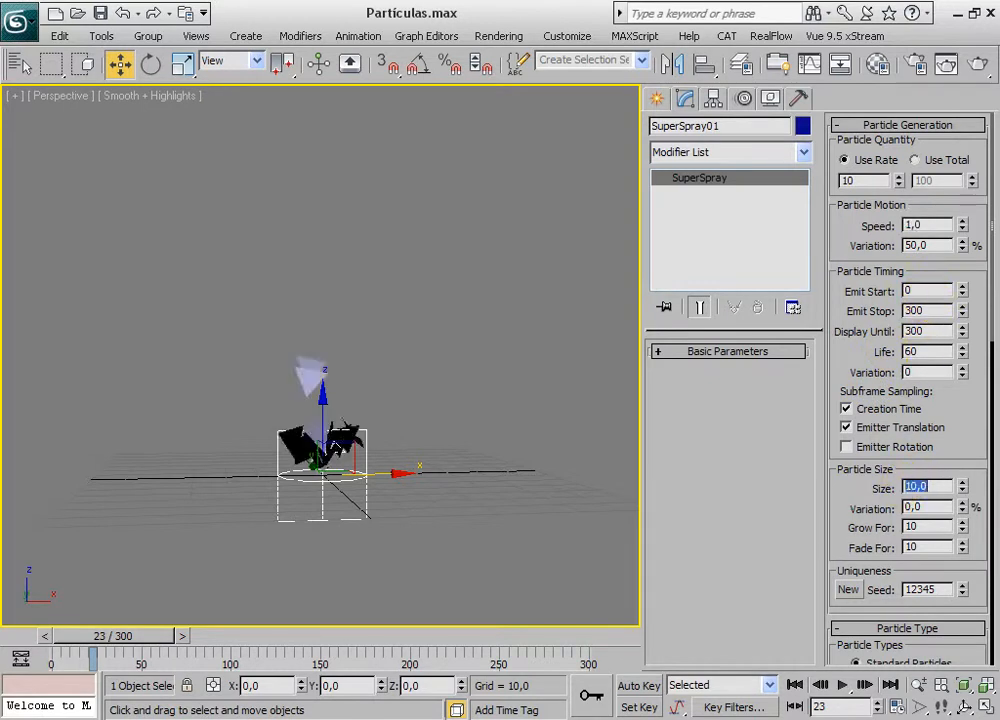
pyautogui.click(843, 686)
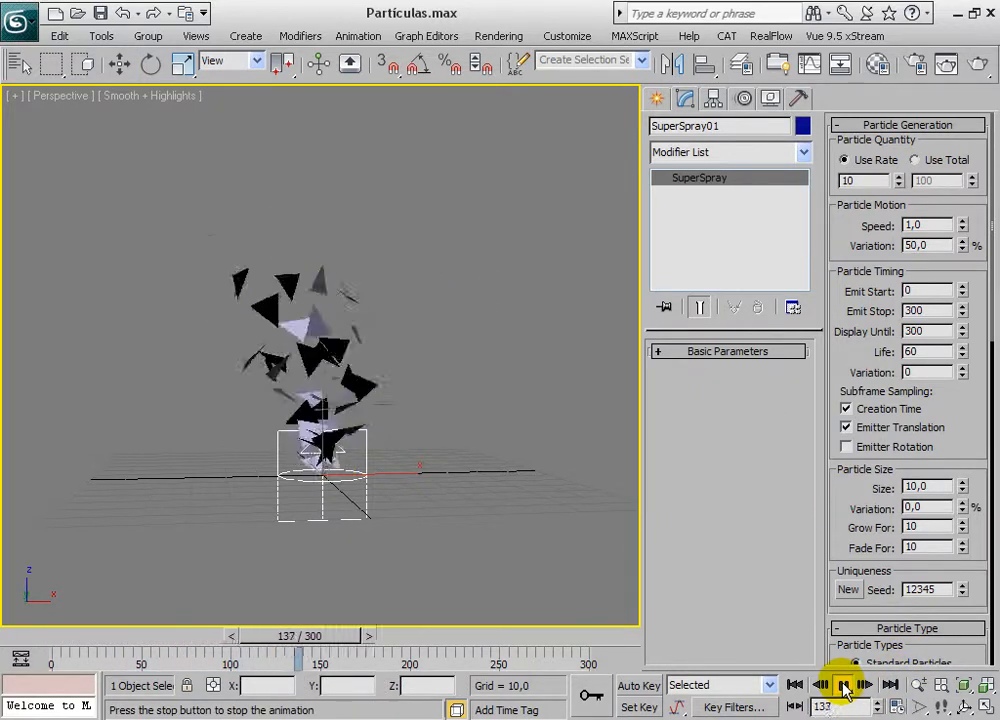
# - Activate the Move tool, set the Super Spray's particle speed to 2,0, and collapse the Particle Generation settings
pyautogui.press('w')
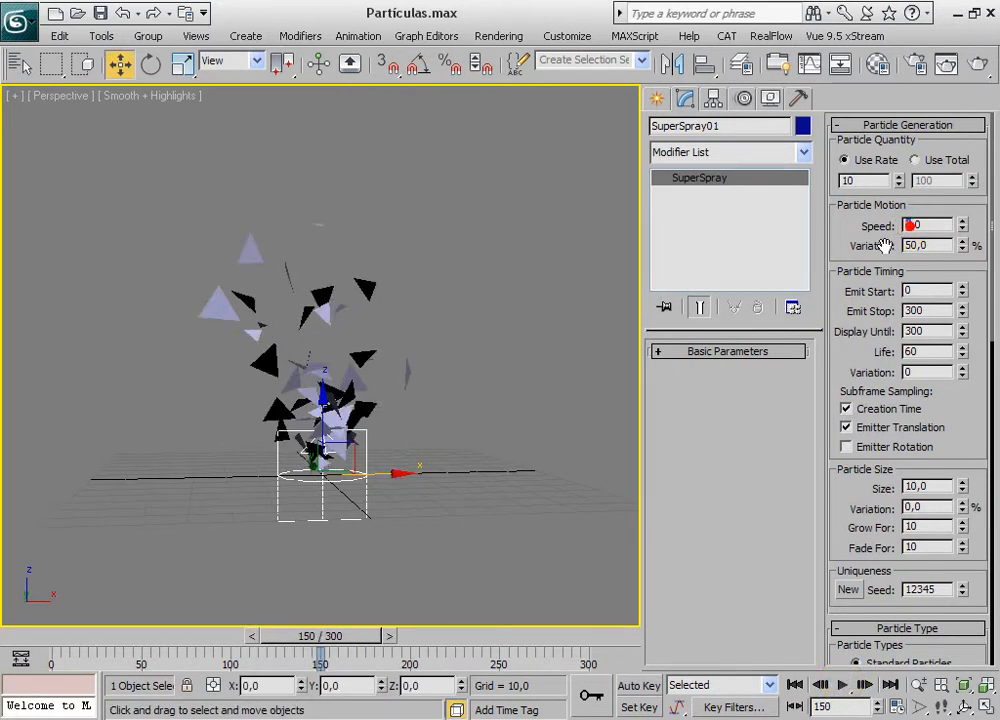
pyautogui.write('2')
pyautogui.press('Return')
pyautogui.moveTo(403, 197); pyautogui.dragTo(400, 246, button='middle')
pyautogui.click(917, 123)
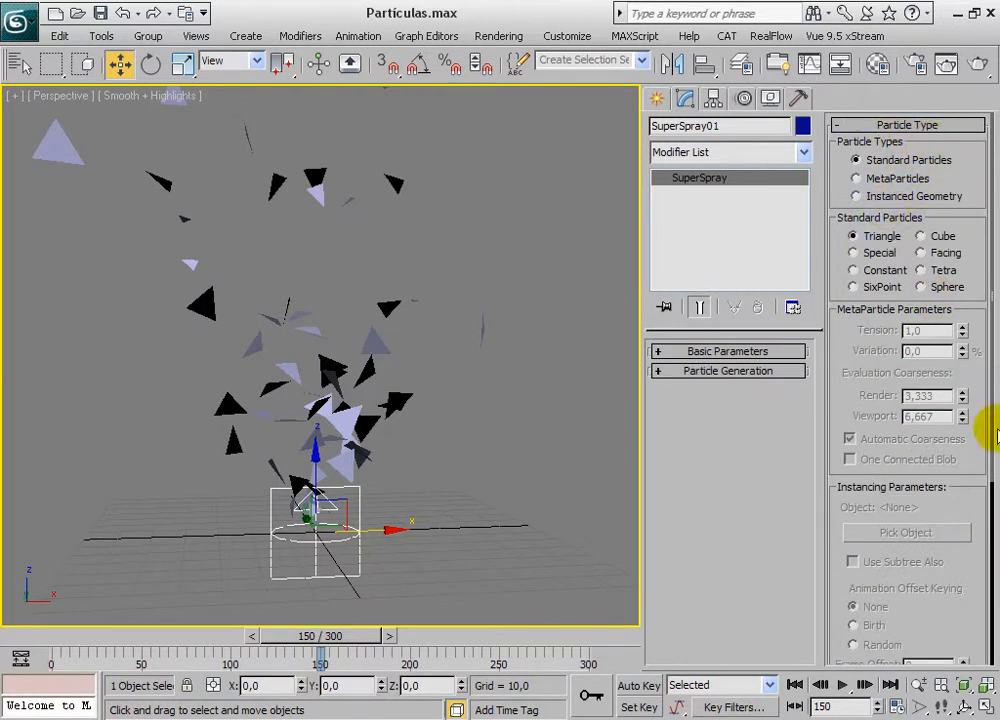
# - Review the Super Spray's Rotation and Collision settings and look over the Particle Generation settings again
pyautogui.moveTo(975, 465); pyautogui.dragTo(984, 397)
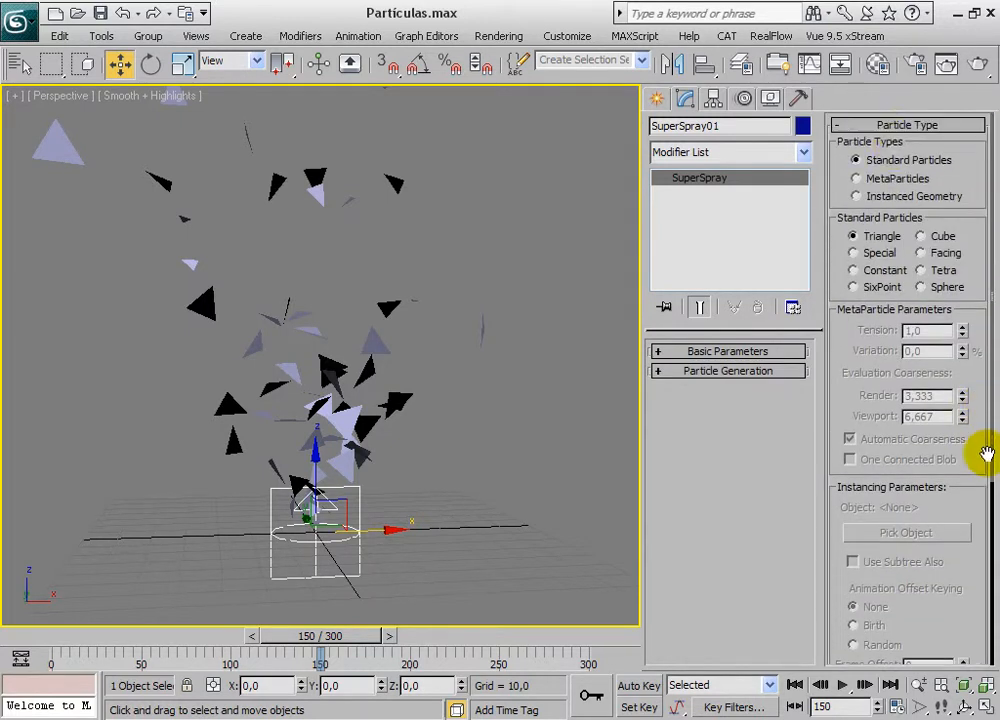
pyautogui.click(885, 125)
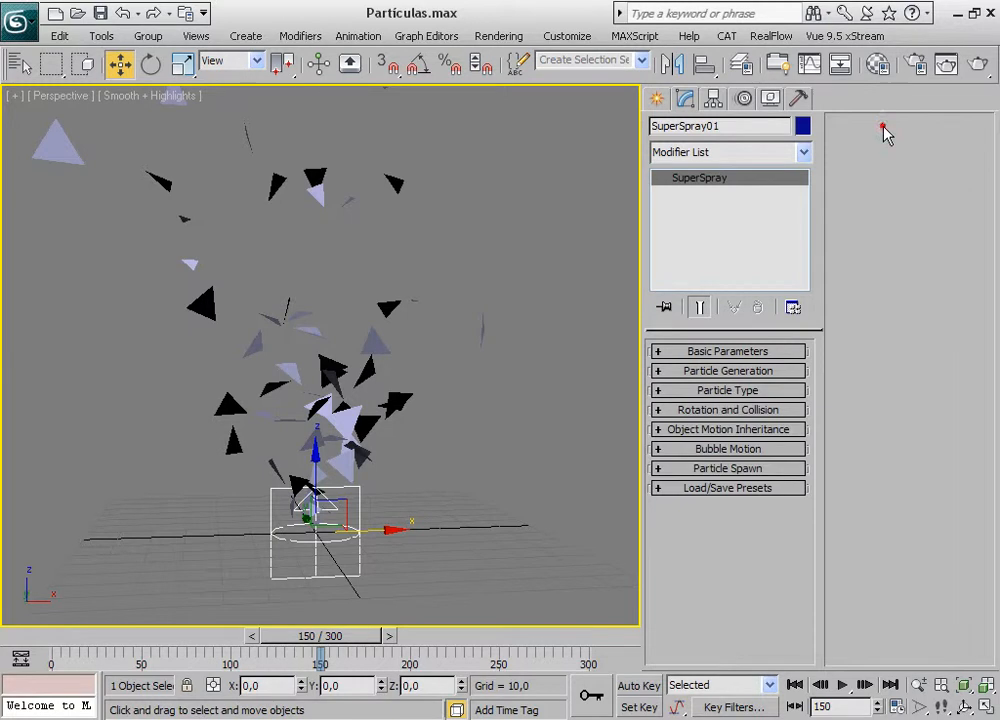
pyautogui.click(724, 411)
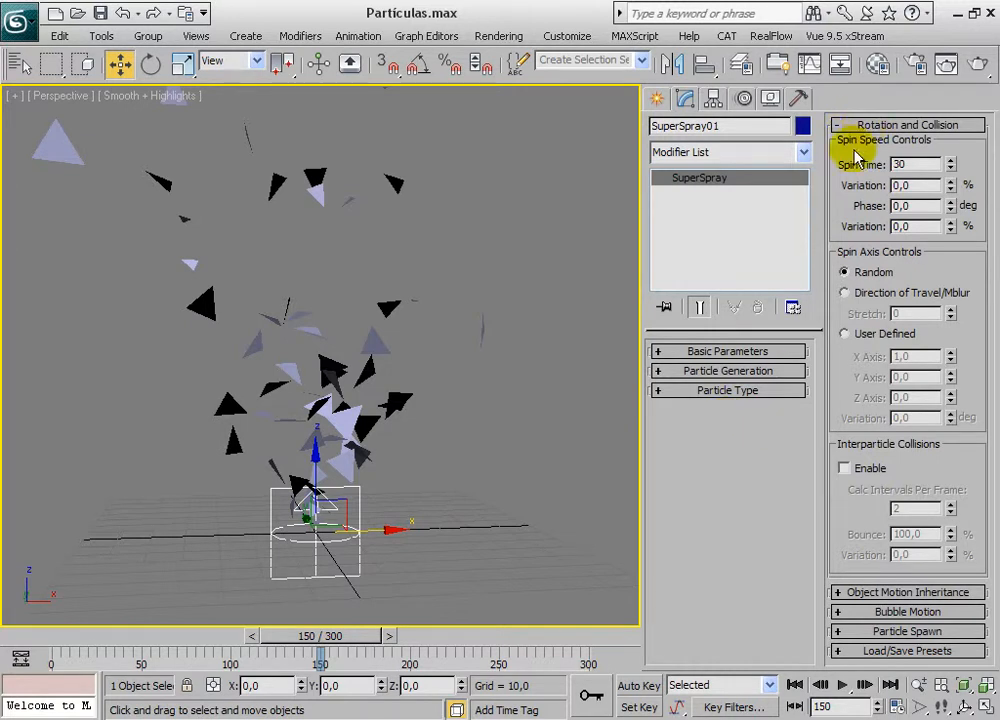
pyautogui.click(687, 373)
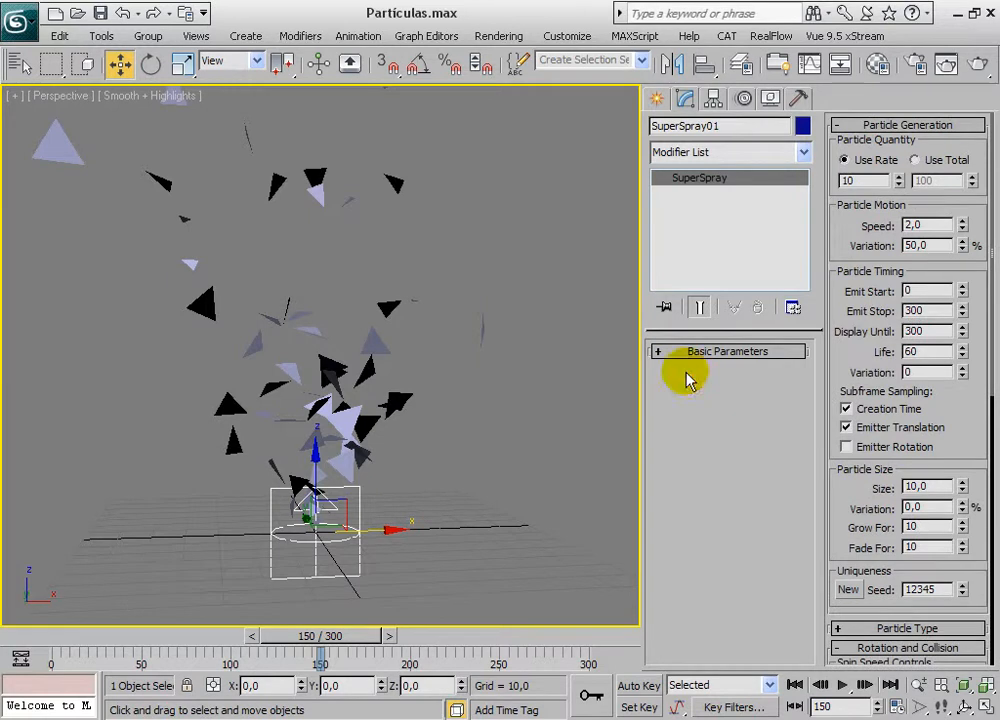
pyautogui.moveTo(960, 431); pyautogui.dragTo(980, 460)
pyautogui.click(870, 125)
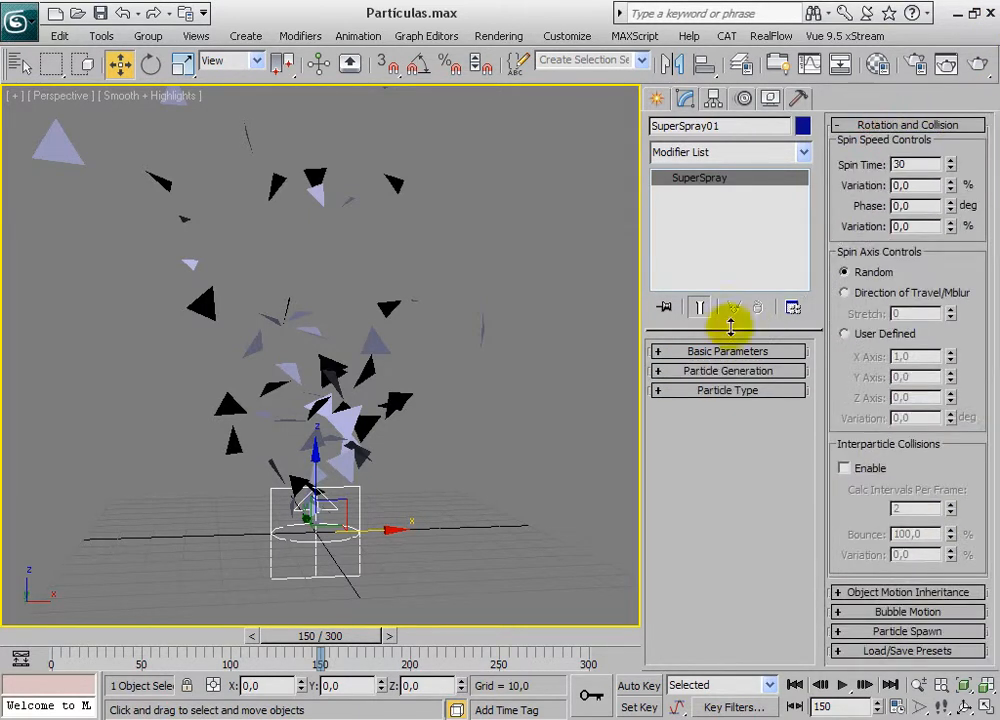
# - Change the Super Spray's standard particle shape to Cube and collapse the Particle Type settings
pyautogui.click(710, 391)
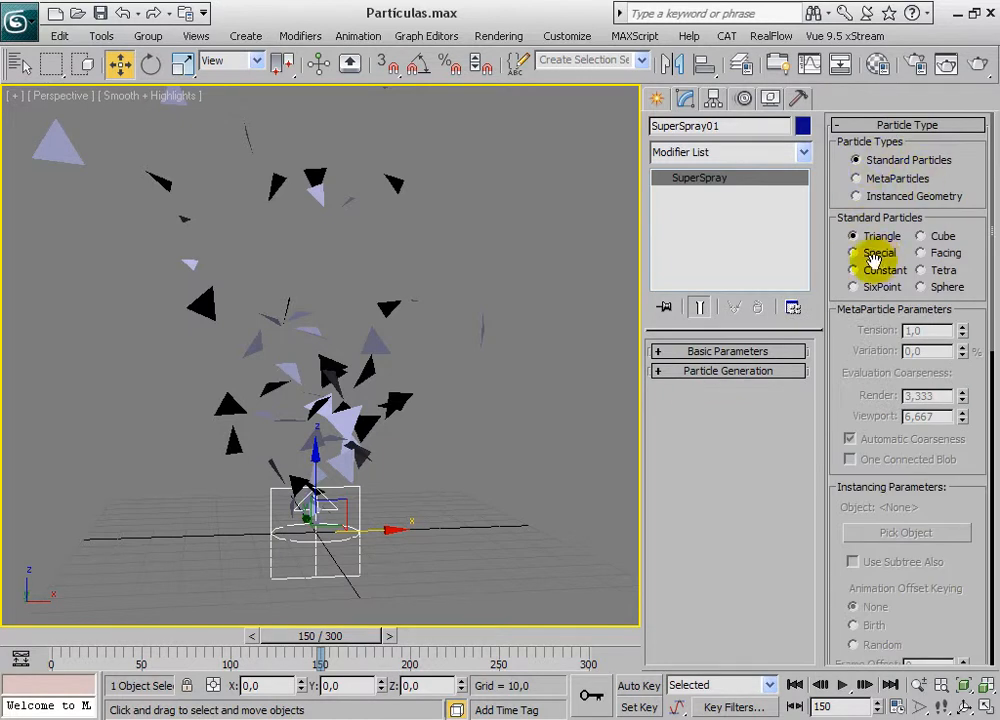
pyautogui.click(920, 236)
pyautogui.moveTo(452, 454)
pyautogui.mouseDown(button='middle')
pyautogui.moveTo(461, 450)
pyautogui.moveTo(467, 467)
pyautogui.moveTo(455, 464)
pyautogui.mouseUp(button='middle')
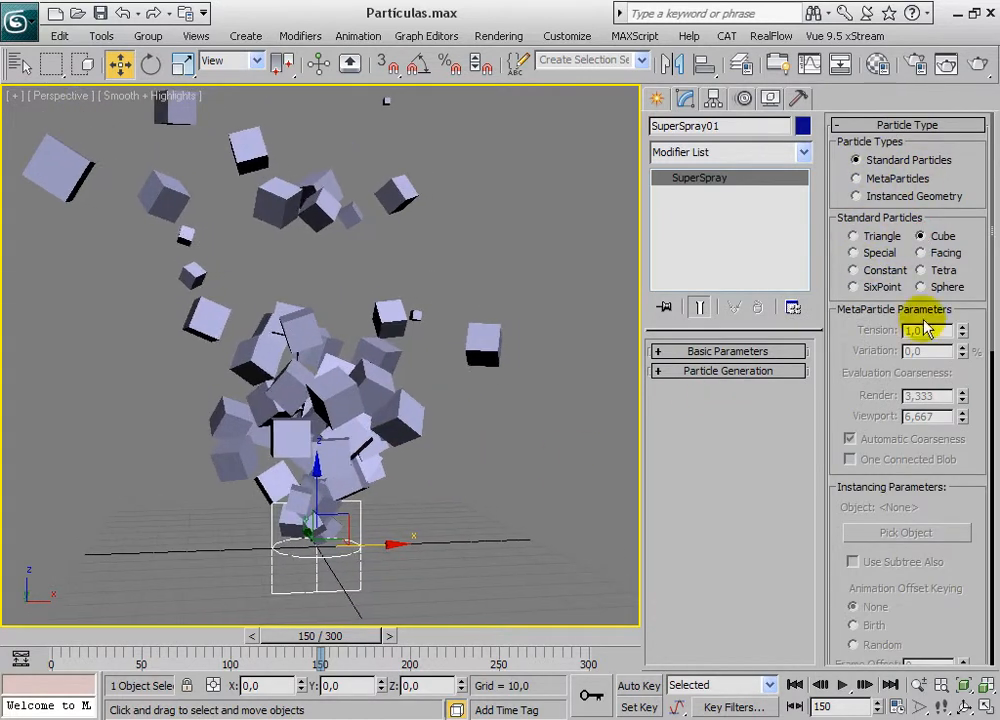
pyautogui.click(887, 126)
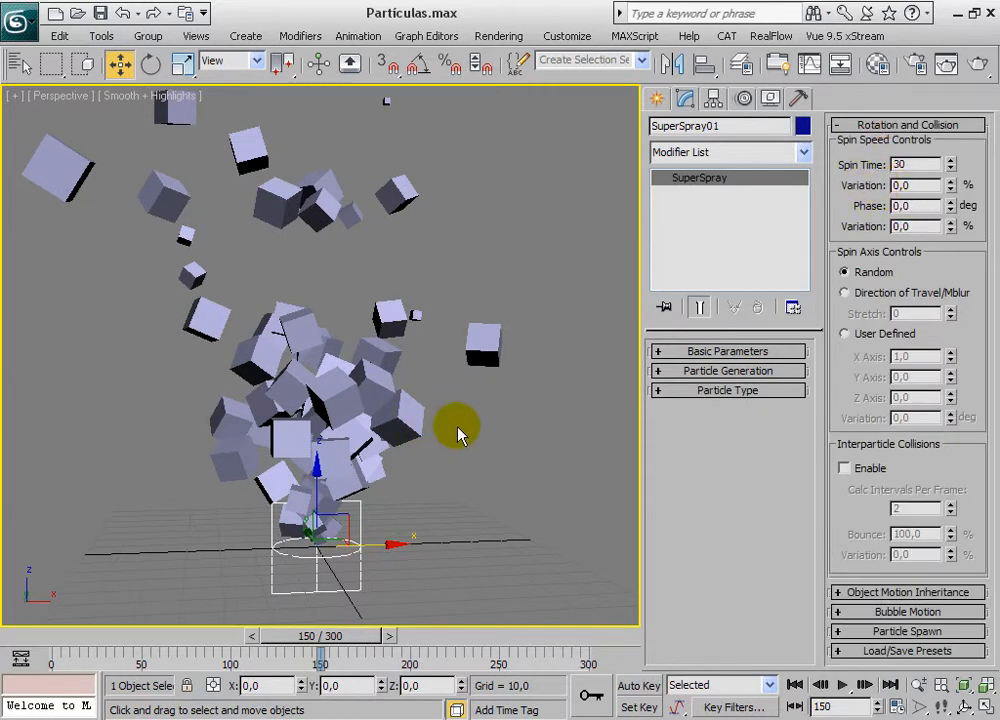
# - Set the particles' spin time to 0 and play the animation to watch the cubes from different angles
pyautogui.keyDown('alt'); pyautogui.moveTo(470, 484); pyautogui.dragTo(491, 456, button='middle'); pyautogui.keyUp('alt')
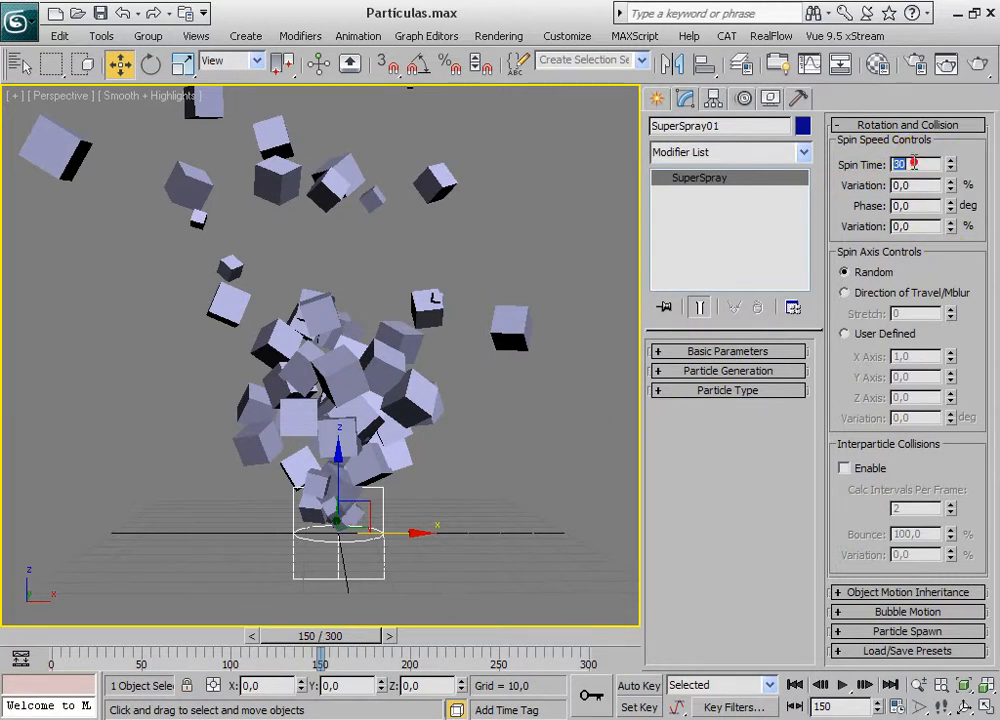
pyautogui.press('Return')
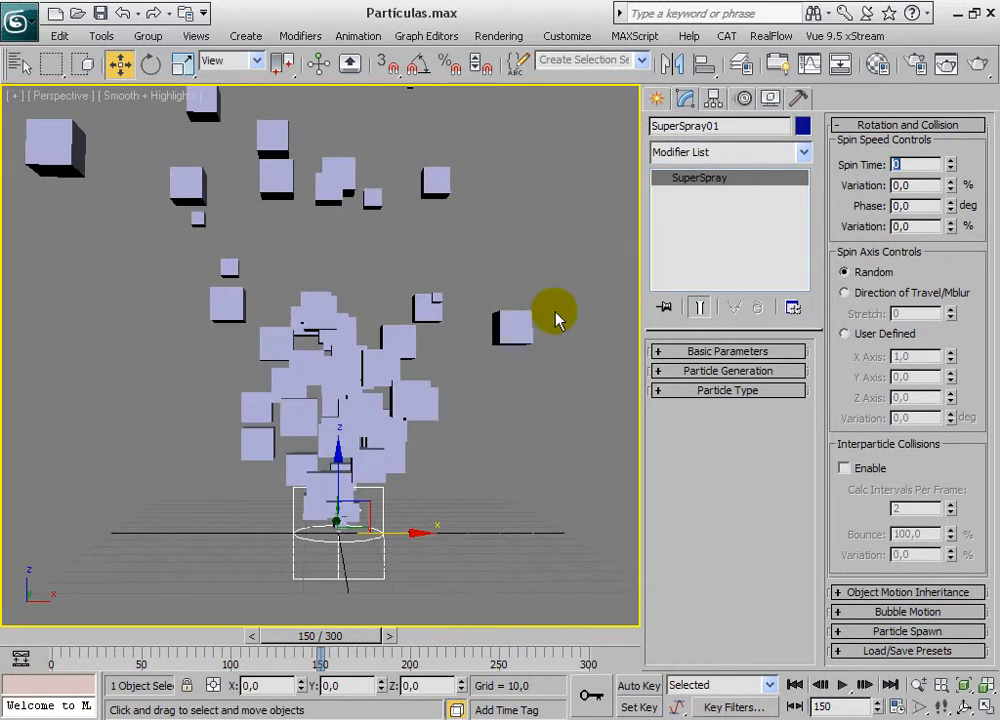
pyautogui.click(842, 685)
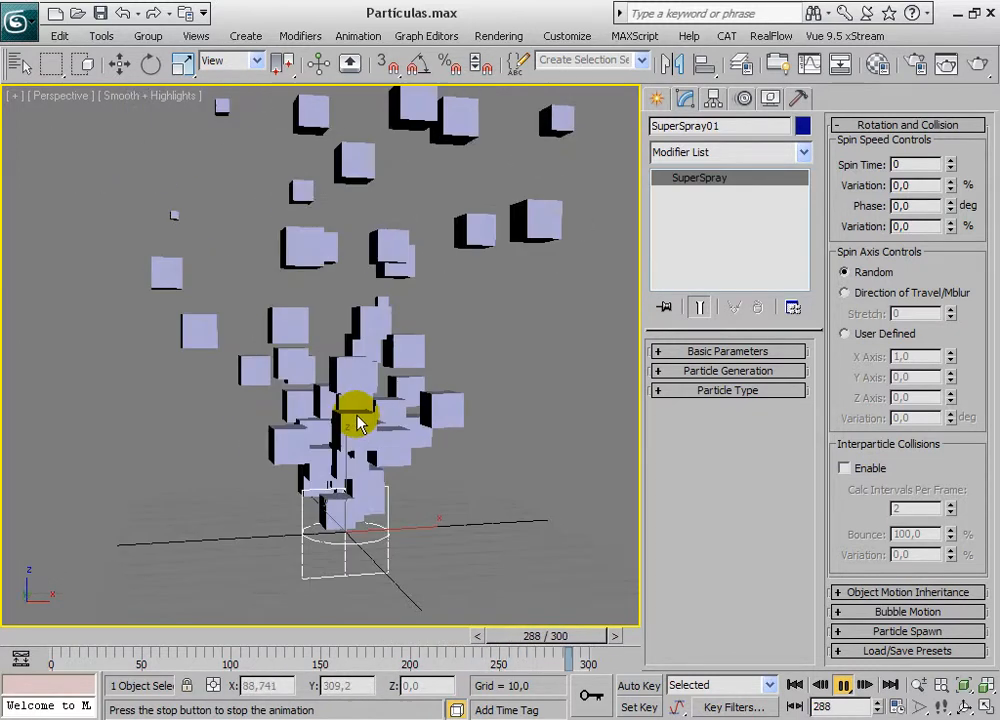
pyautogui.moveTo(384, 490)
pyautogui.keyDown('alt'); pyautogui.mouseDown(button='middle')
pyautogui.moveTo(366, 502)
pyautogui.moveTo(373, 477)
pyautogui.mouseUp(button='middle'); pyautogui.keyUp('alt')
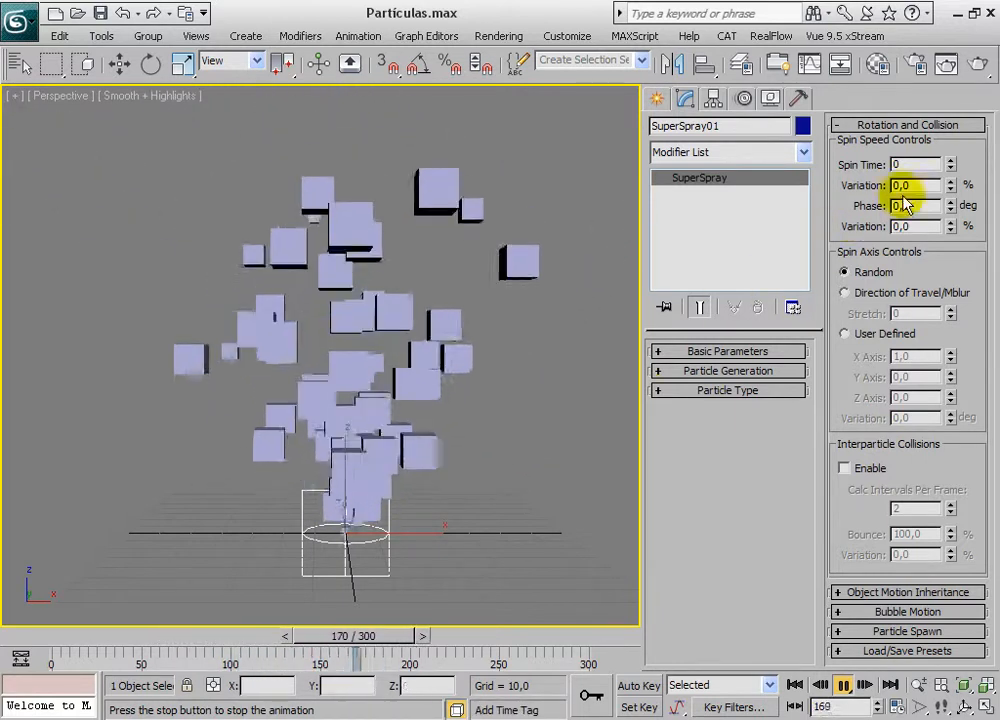
# - Raise the particles' spin time to 5 during playback, and try a spin time of 10
pyautogui.click(952, 160)
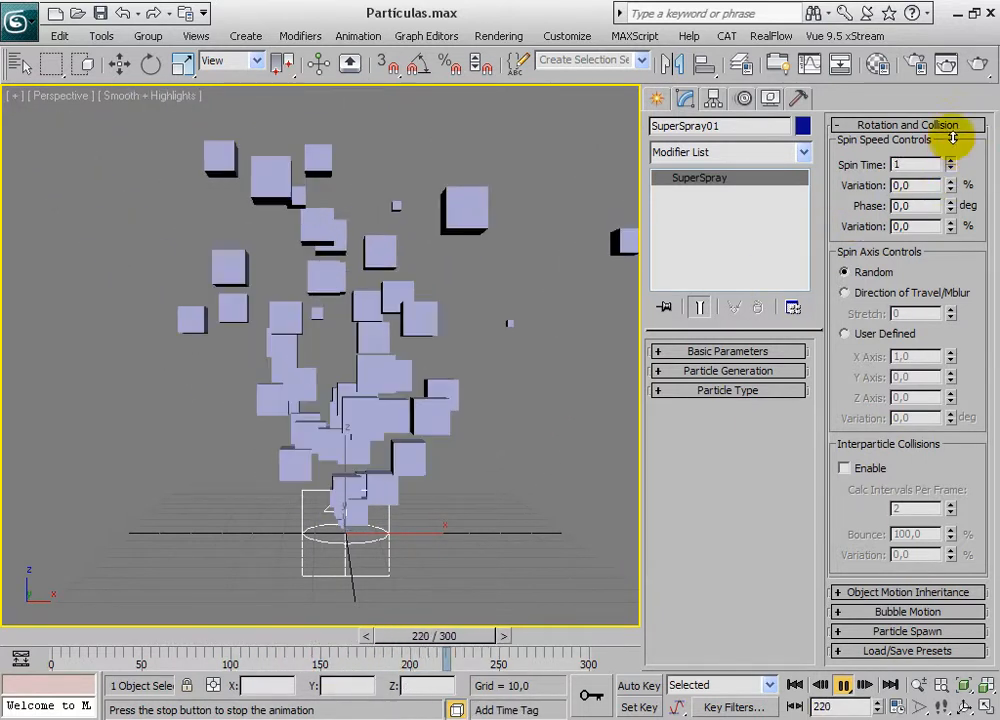
pyautogui.moveTo(951, 162); pyautogui.dragTo(950, 82)
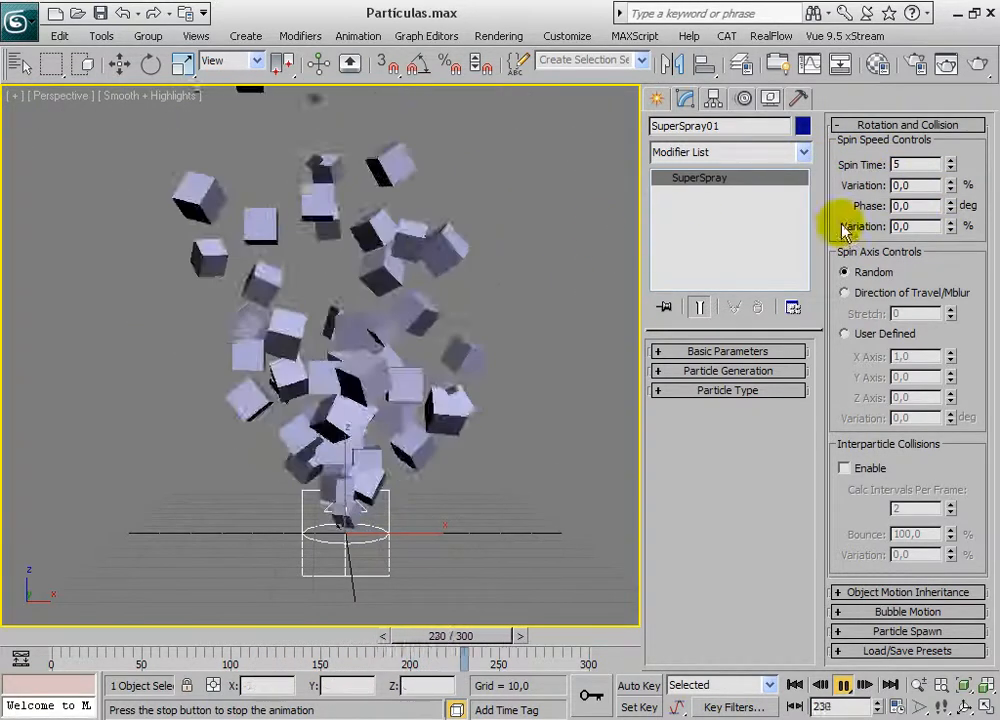
pyautogui.doubleClick(898, 162)
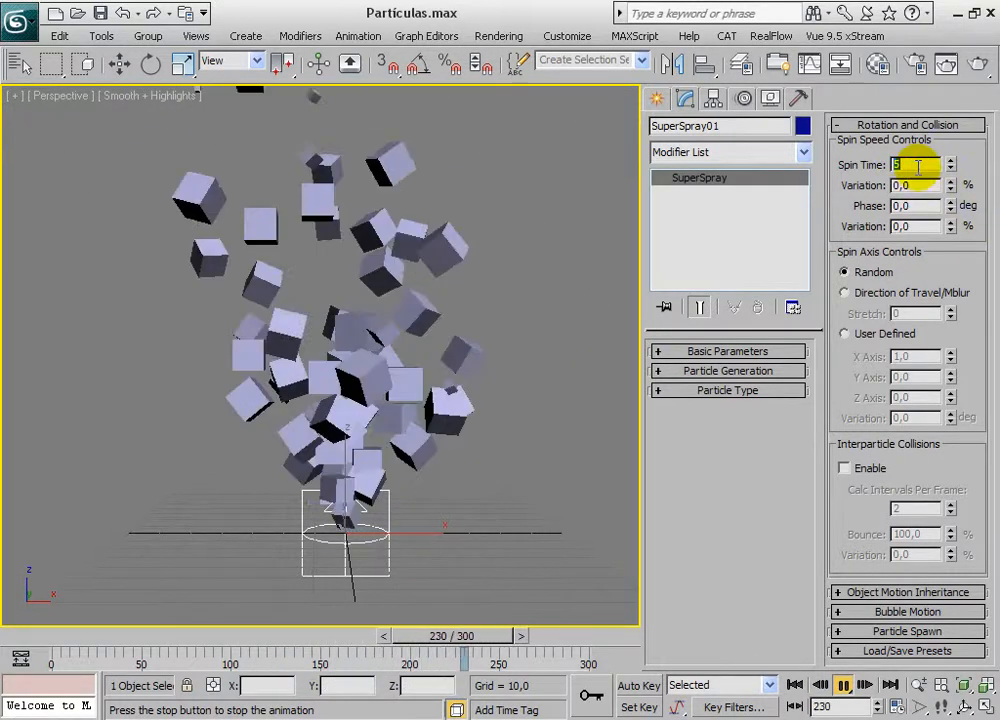
pyautogui.write('10')
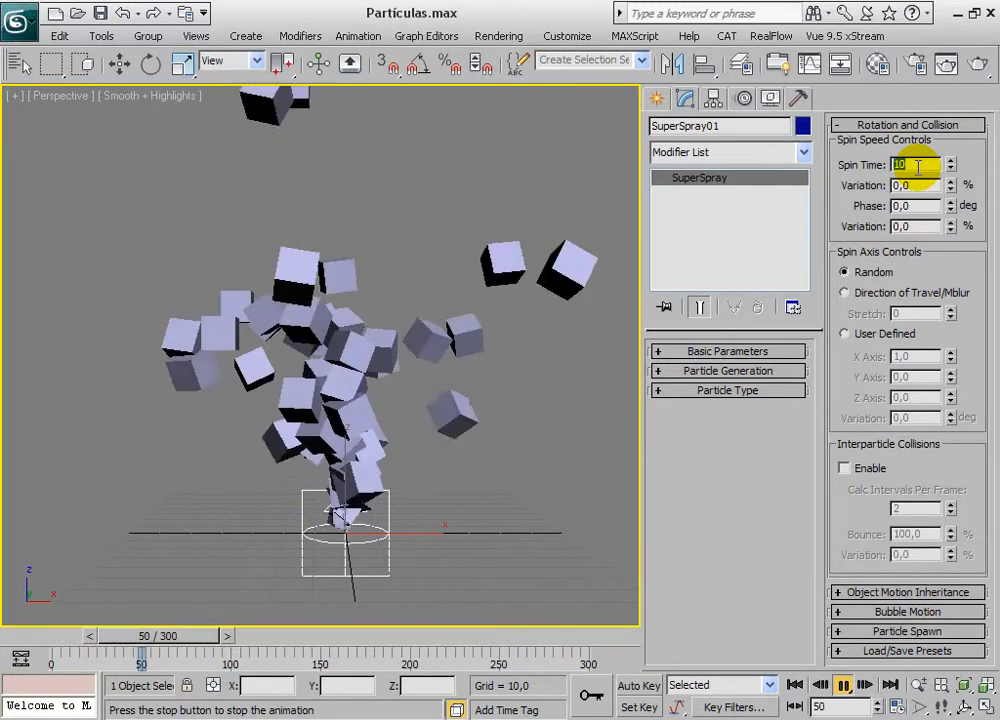
# - Set the particles' spin time to 20 while the cube animation keeps playing
pyautogui.doubleClick(918, 167)
pyautogui.write('20')
pyautogui.press('Return')
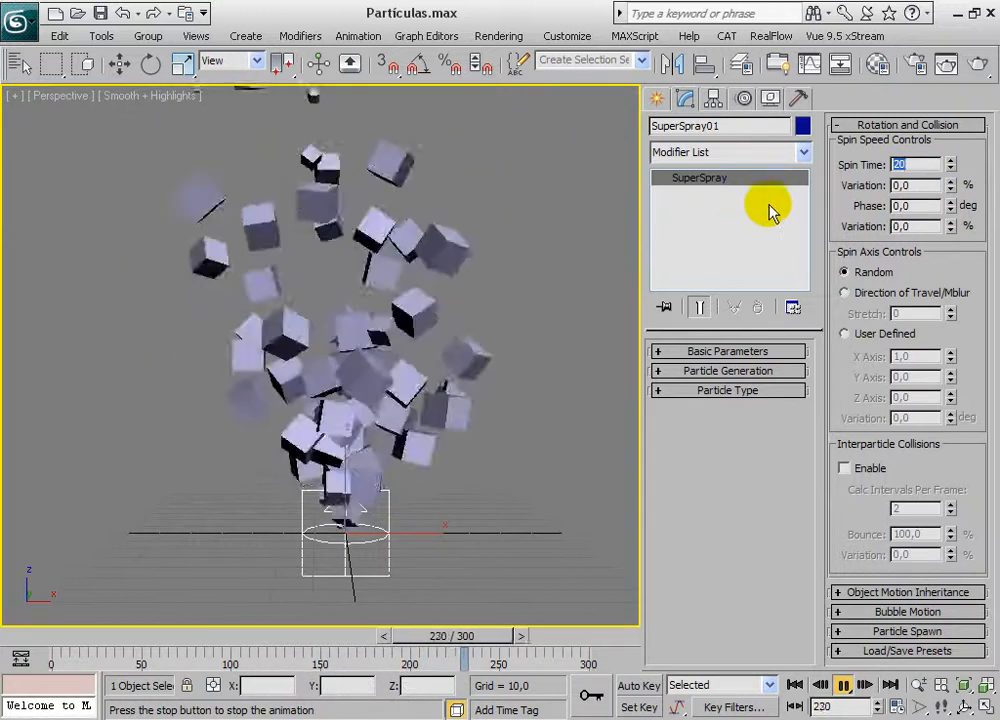
pyautogui.click(895, 186)
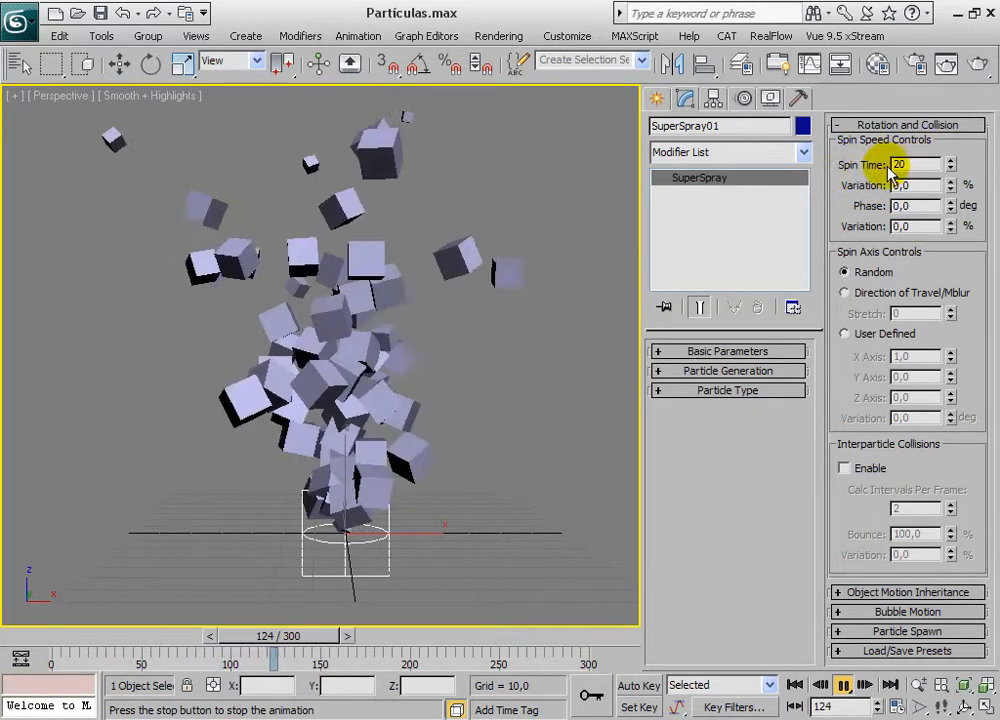
pyautogui.click(894, 165)
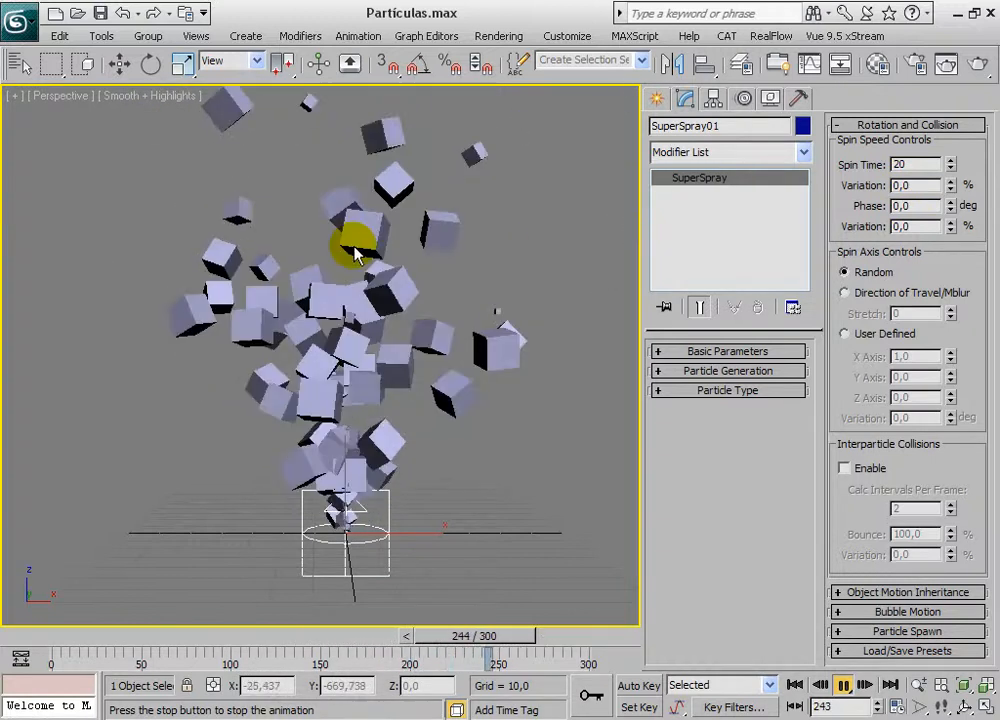
# - Reset the particles' spin time to 0, leaving the spin variation unchanged
pyautogui.doubleClick(905, 185)
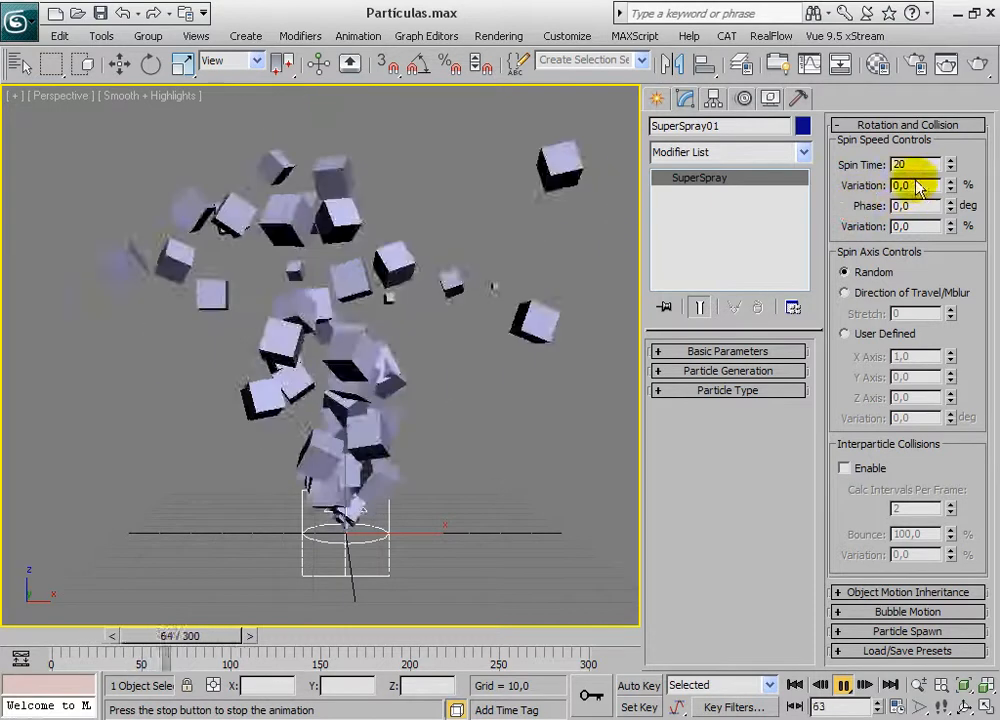
pyautogui.doubleClick(910, 165)
pyautogui.write('0')
pyautogui.press('Return')
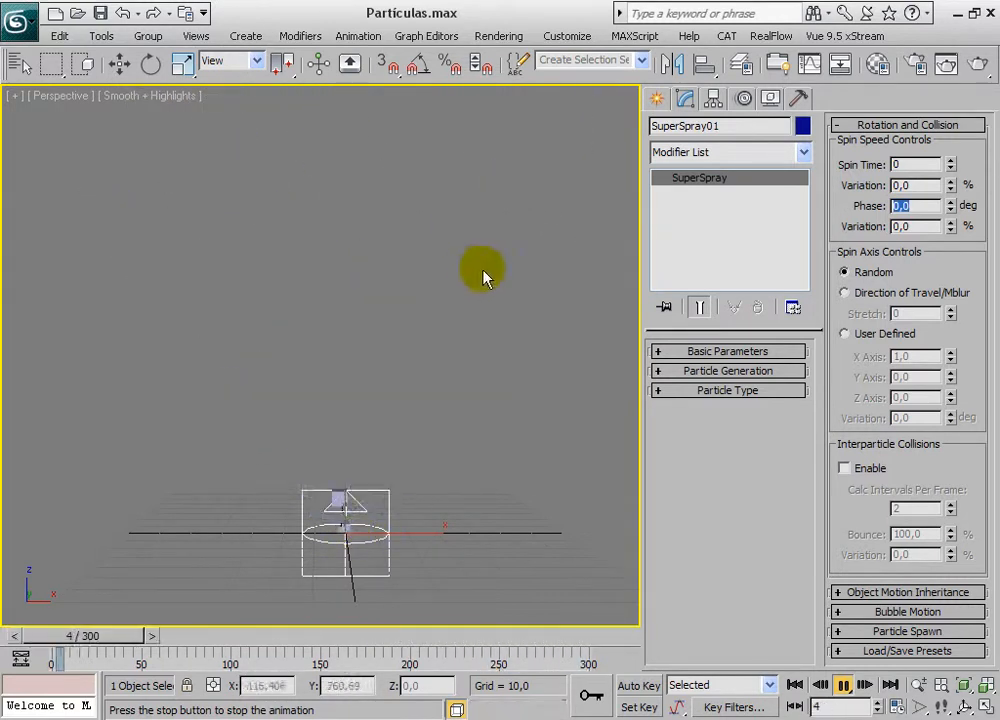
# - Try spin phase angles of 30 and 45 degrees on the cube particles during playback
pyautogui.write('30')
pyautogui.press('Return')
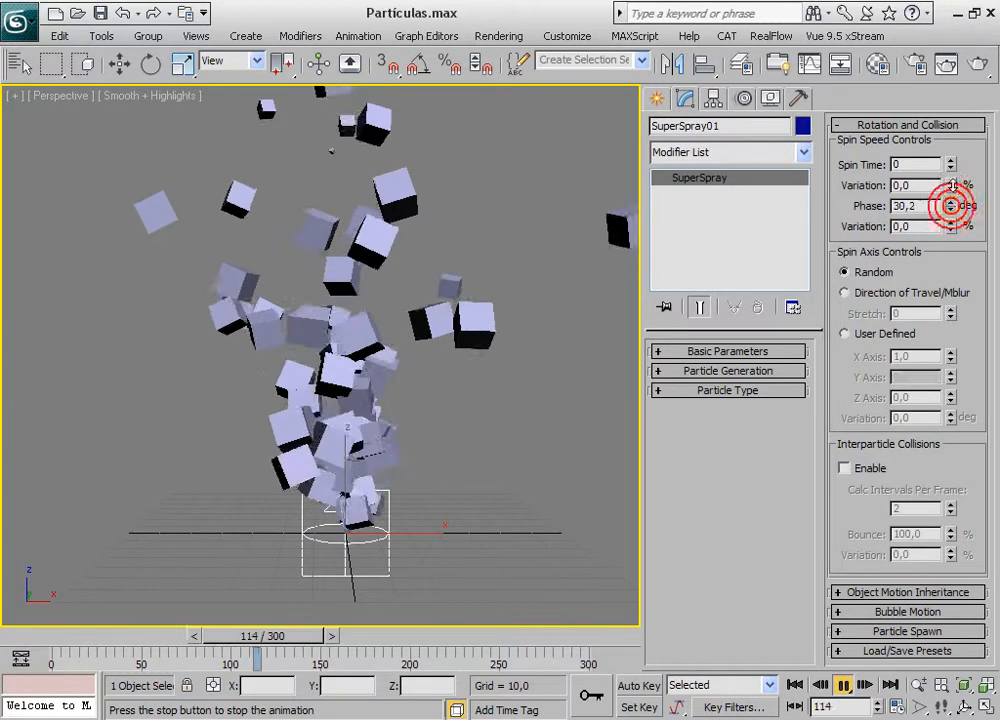
pyautogui.doubleClick(905, 205)
pyautogui.write('45')
pyautogui.press('Return')
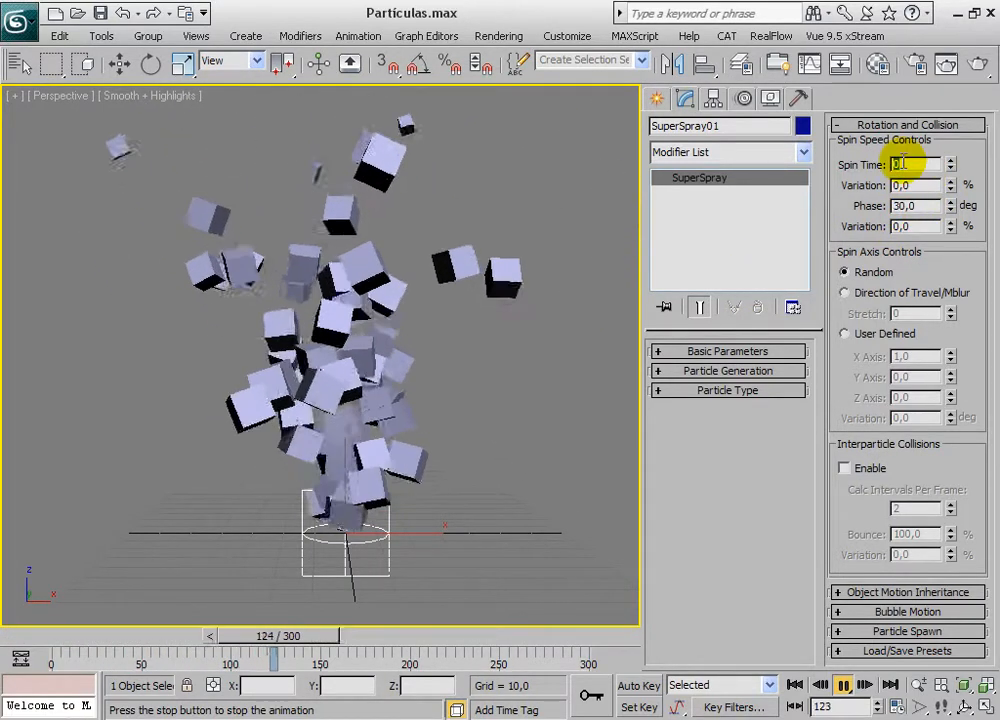
# - Try spin times of 20 and 50 on the cubes, and settle on 30 with the phase at 0,0
pyautogui.write('20')
pyautogui.press('Return')
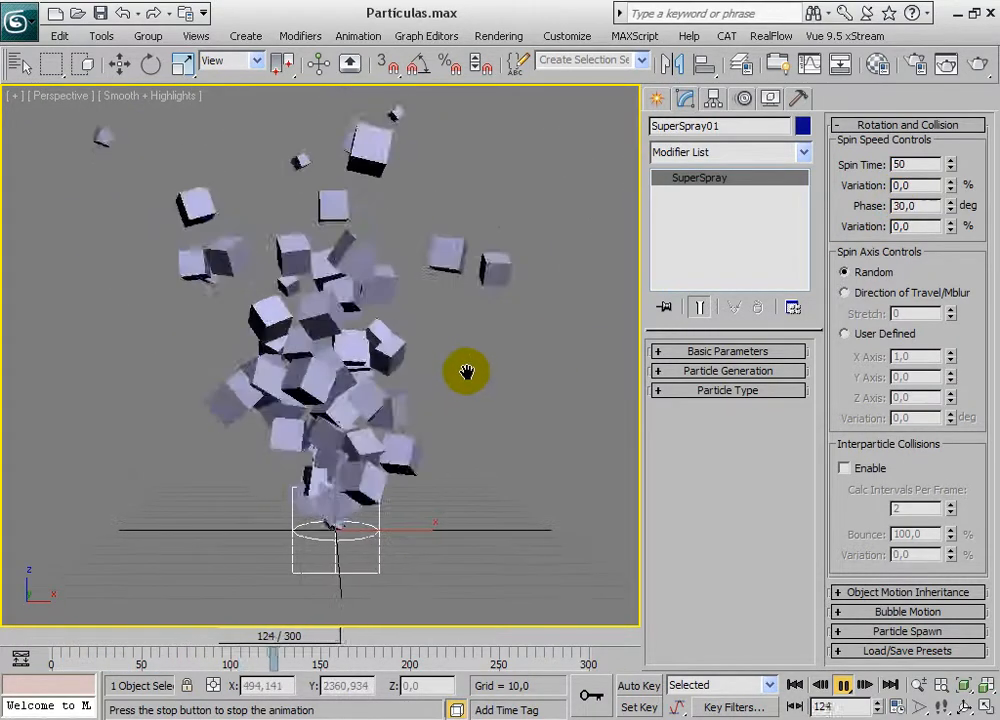
pyautogui.doubleClick(893, 164)
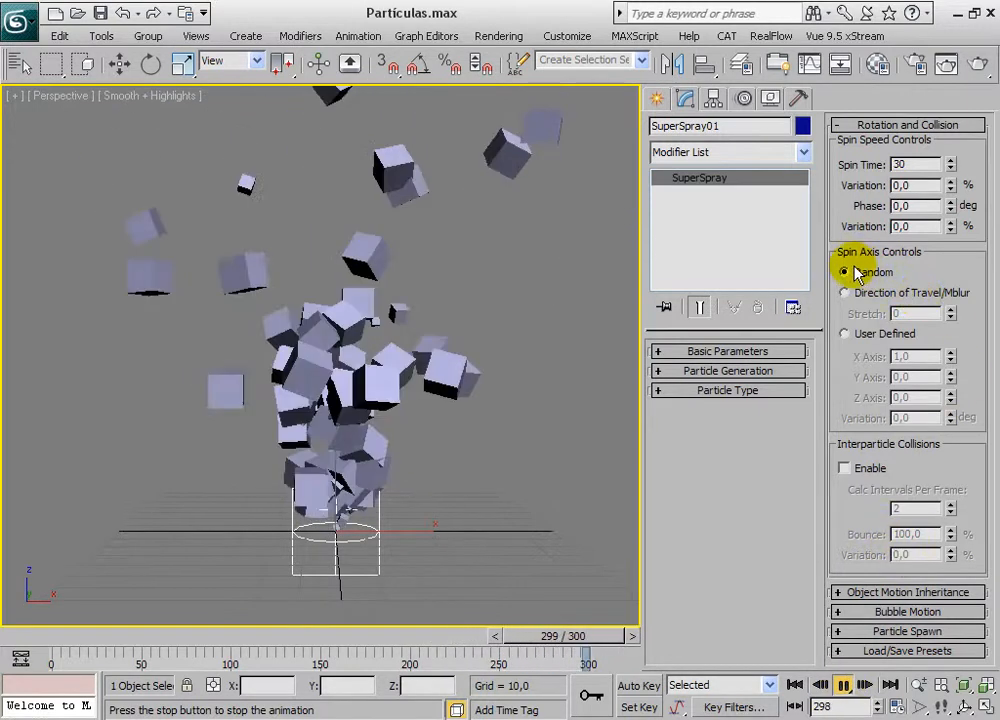
pyautogui.click(898, 164)
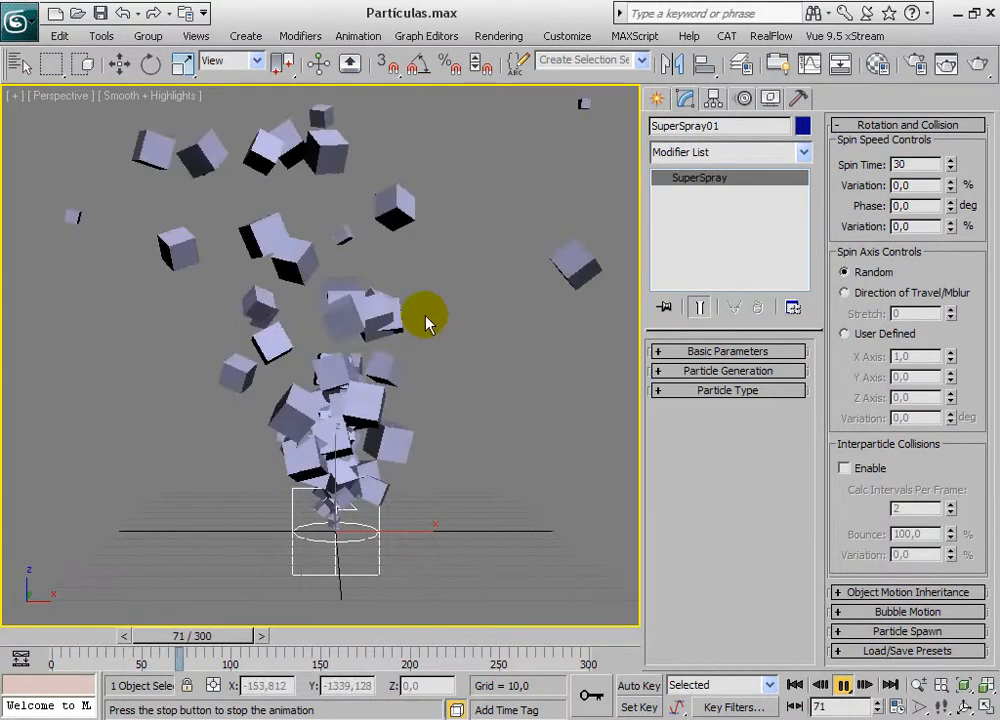
# - Switch the spin axis control to User Defined and set its X Axis value to 0,0
pyautogui.click(845, 334)
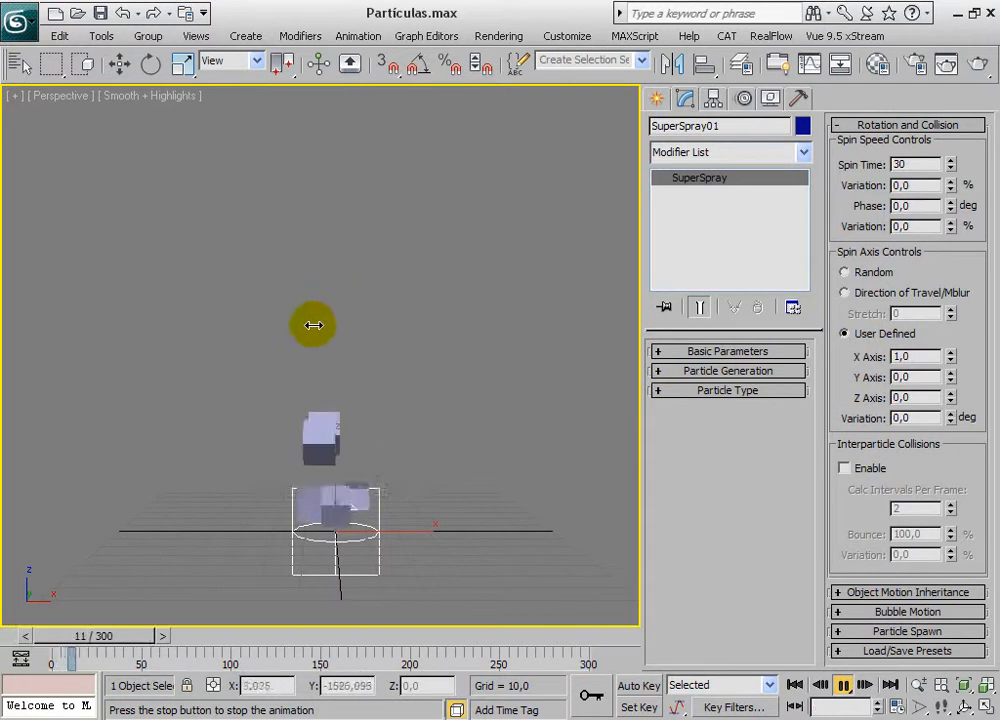
pyautogui.keyDown('alt'); pyautogui.moveTo(335, 386); pyautogui.dragTo(474, 372, button='middle'); pyautogui.keyUp('alt')
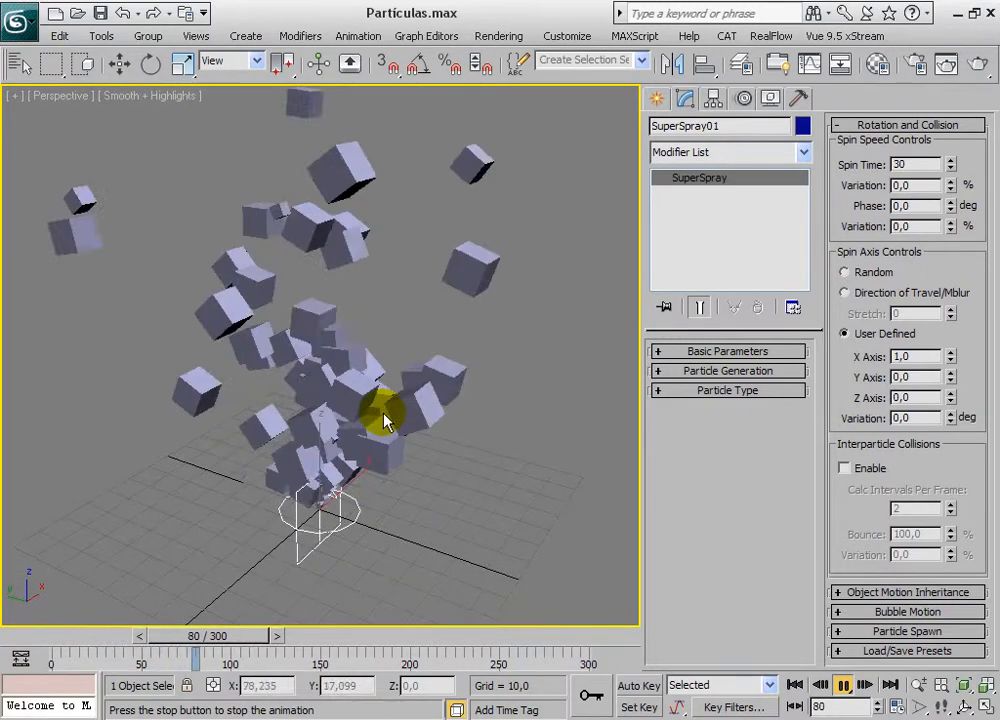
pyautogui.doubleClick(900, 356)
pyautogui.write('0')
pyautogui.press('Return')
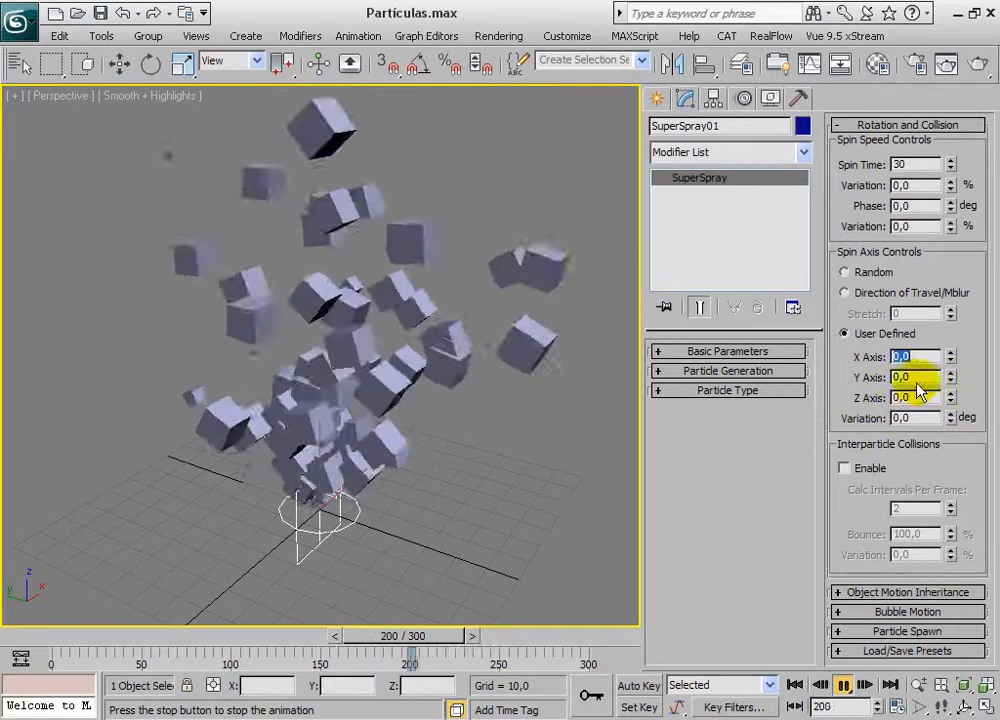
# - Set the user-defined spin axis's Y Axis value to 1,0 and the spin time to 20
pyautogui.moveTo(902, 377); pyautogui.dragTo(872, 392)
pyautogui.write('1')
pyautogui.press('Return')
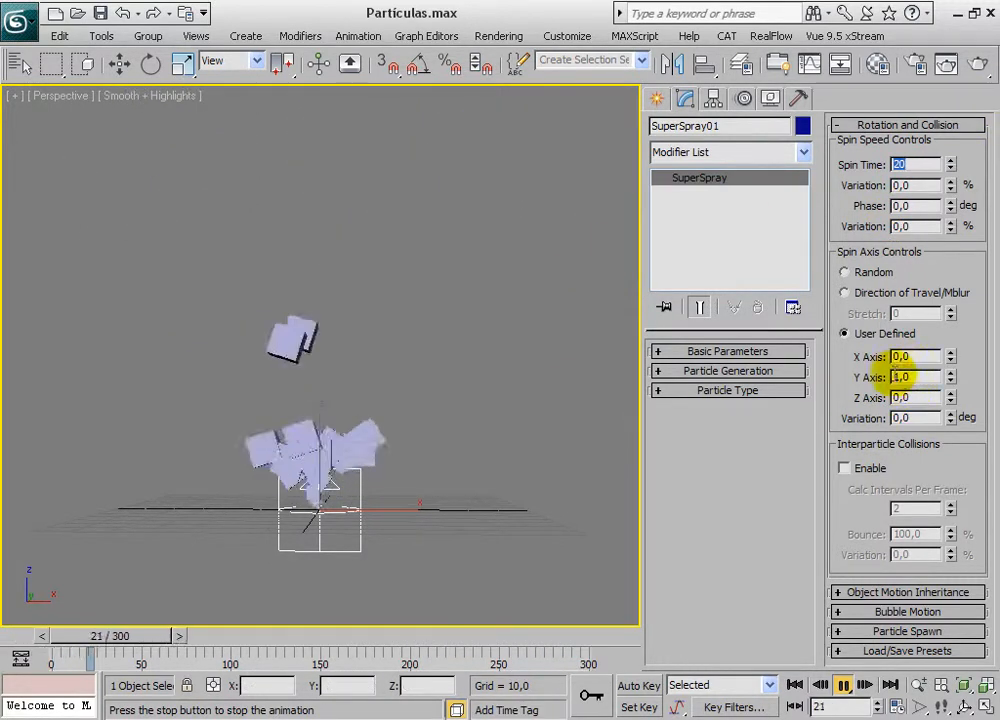
# - Set the spin axis's Y Axis to 0,0 and Z Axis to 1,0, and view the spinning cubes from above
pyautogui.click(900, 377)
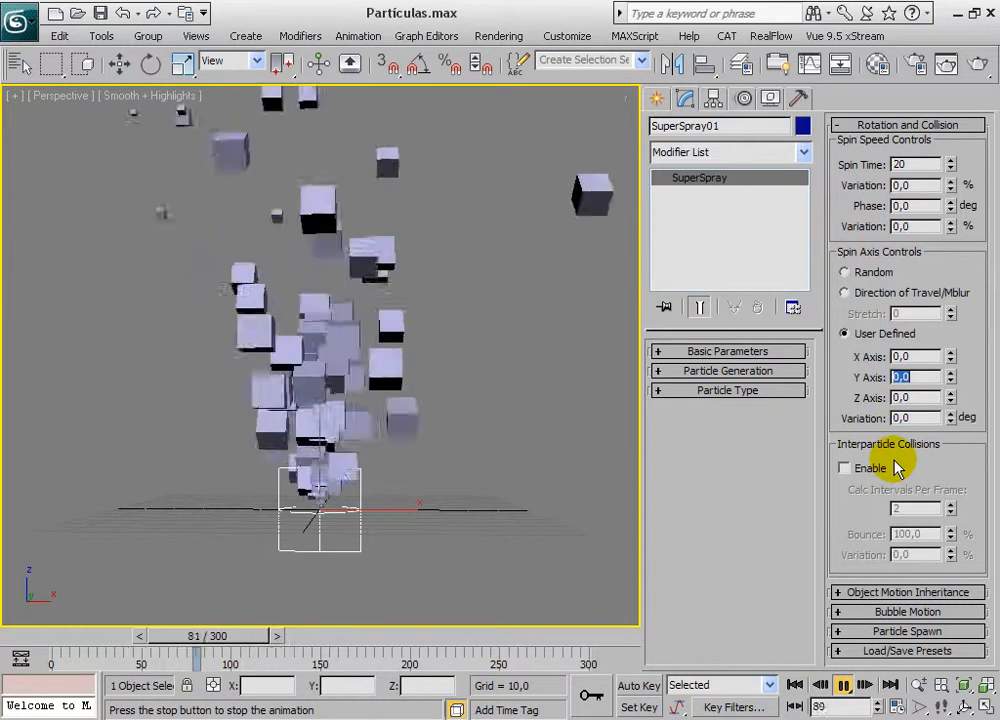
pyautogui.doubleClick(899, 397)
pyautogui.write('1')
pyautogui.press('Return')
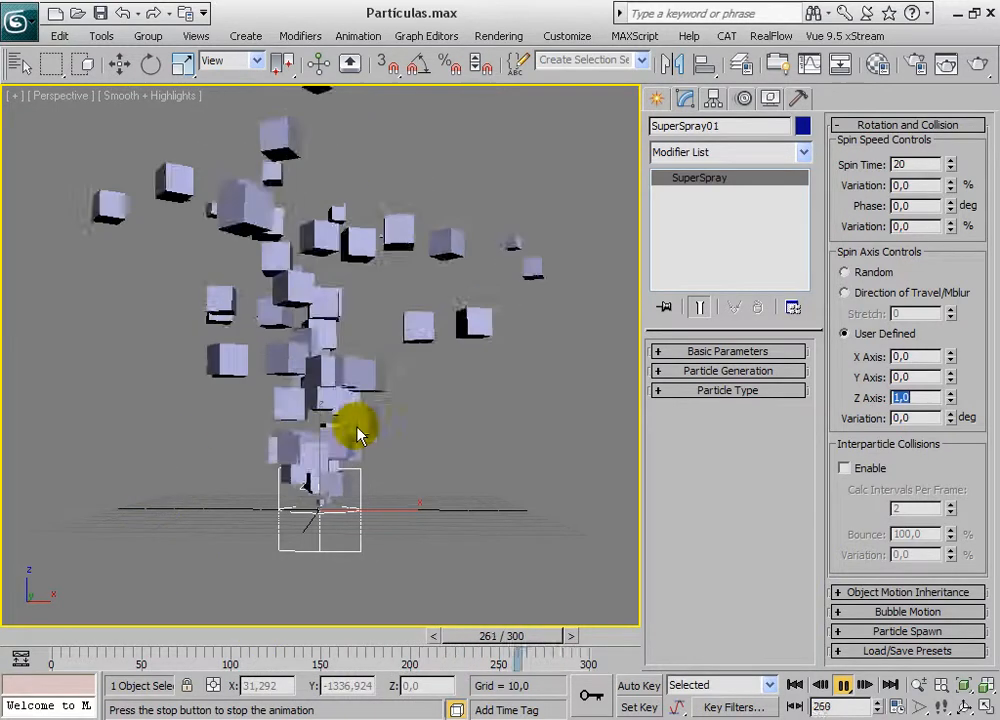
pyautogui.keyDown('alt'); pyautogui.moveTo(380, 367); pyautogui.dragTo(362, 420, button='middle'); pyautogui.keyUp('alt')
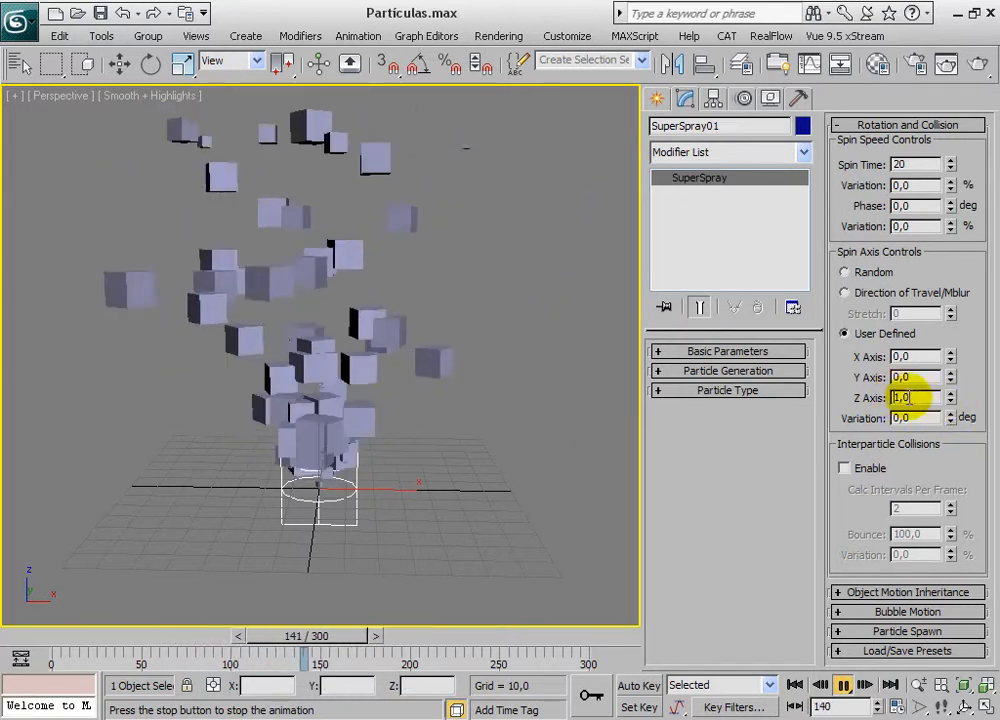
# - Try the Random, User Defined and Direction of Travel/Mblur spin axis controls on the playing cubes
pyautogui.click(845, 272)
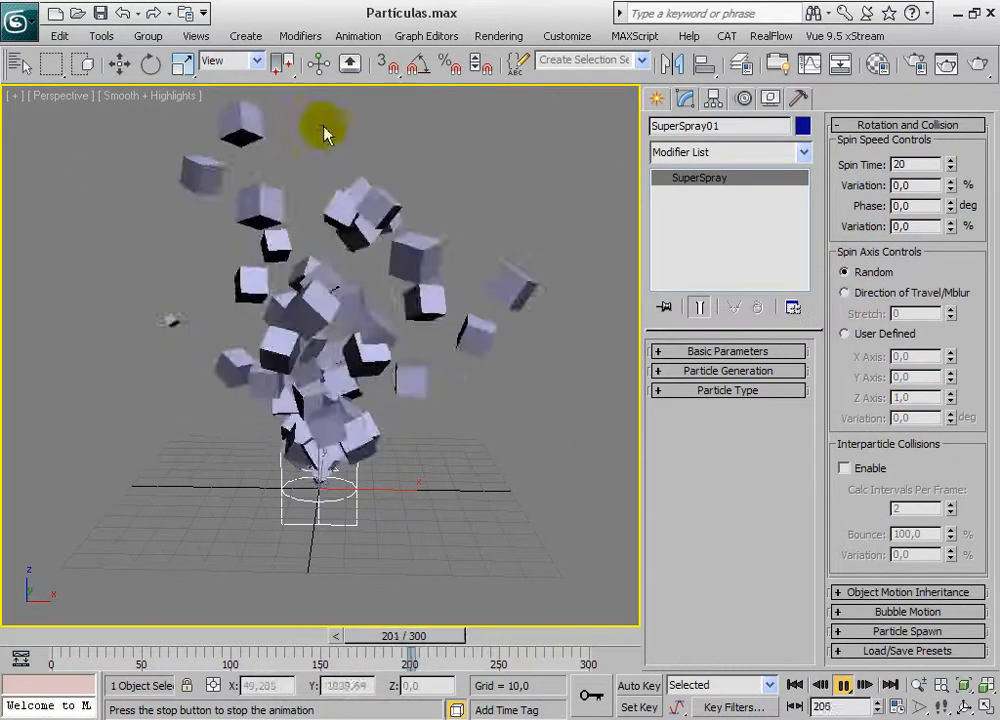
pyautogui.click(845, 333)
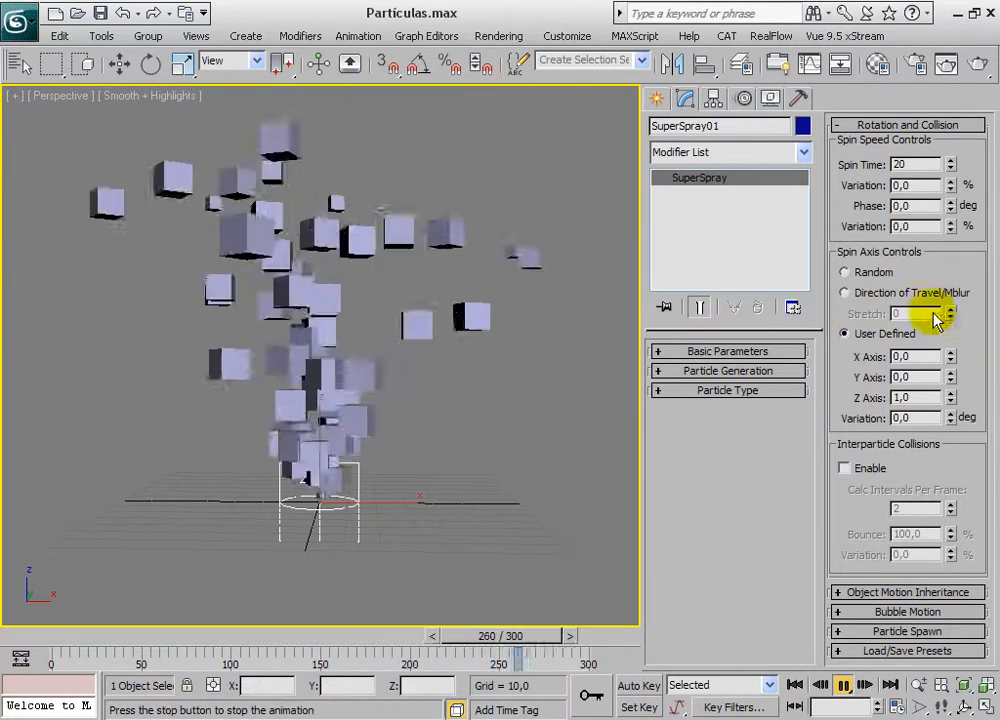
pyautogui.click(845, 294)
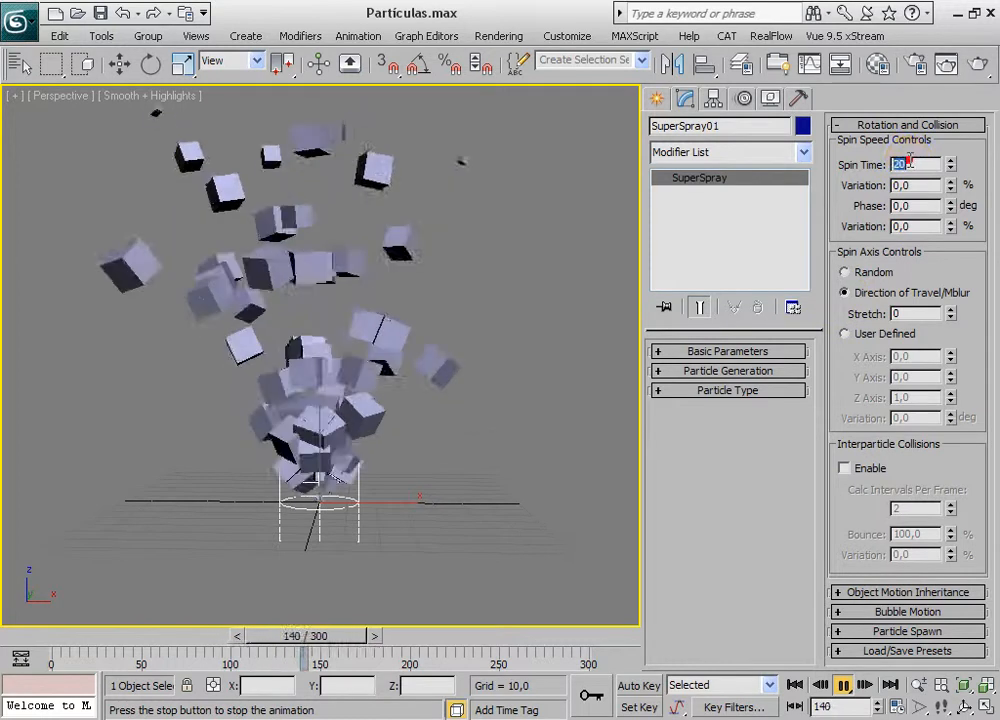
# - Set the cubes' spin time to 30 and their spin axis control to Random
pyautogui.press('Return')
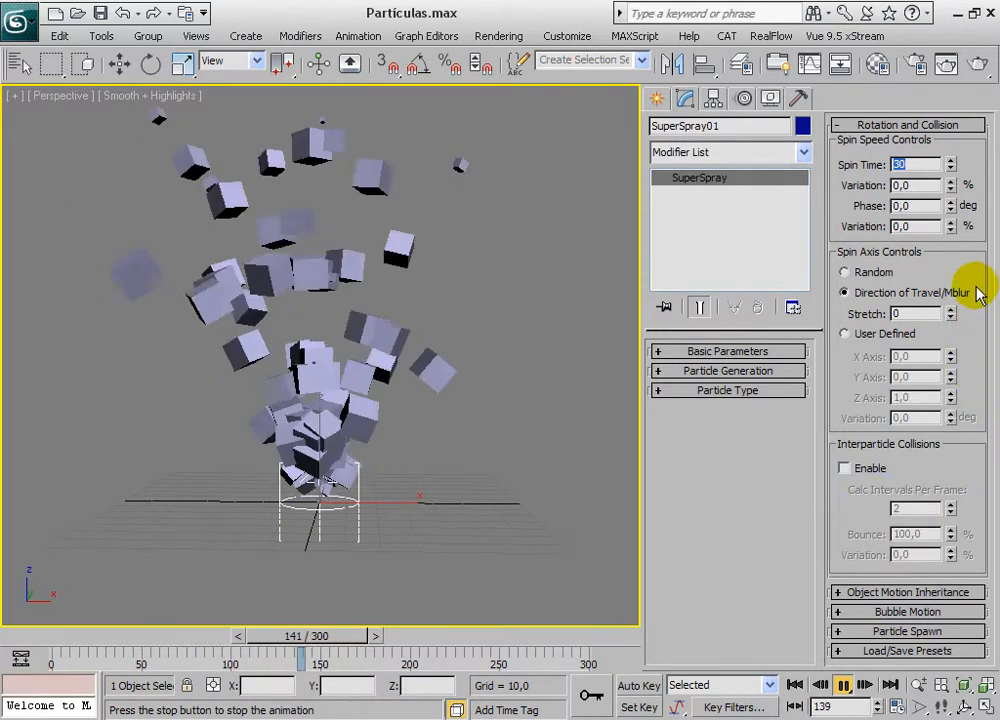
pyautogui.click(844, 272)
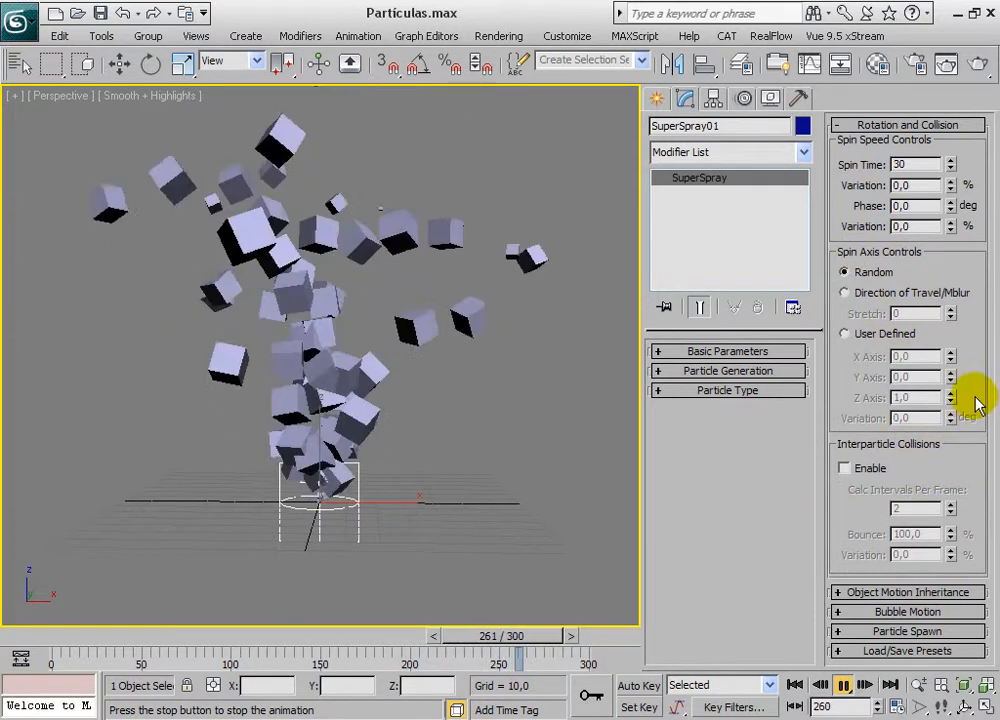
pyautogui.click(912, 205)
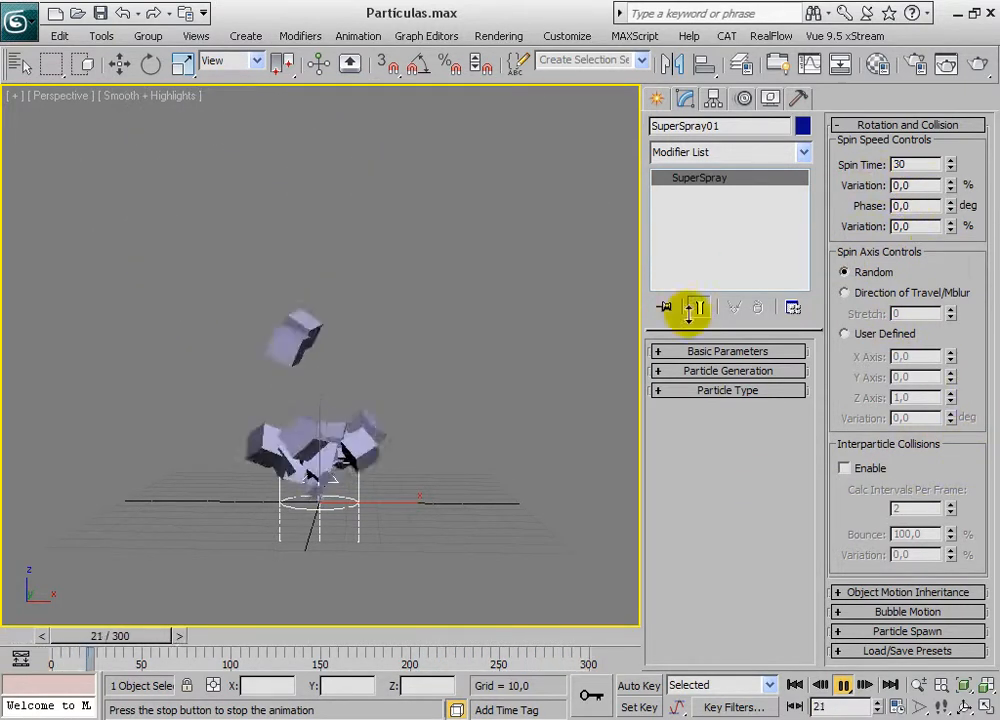
# - Pause the animation, inspect the cubes around frame 52 for overlaps, and resume playback
pyautogui.click(845, 685)
pyautogui.moveTo(183, 640); pyautogui.dragTo(171, 637)
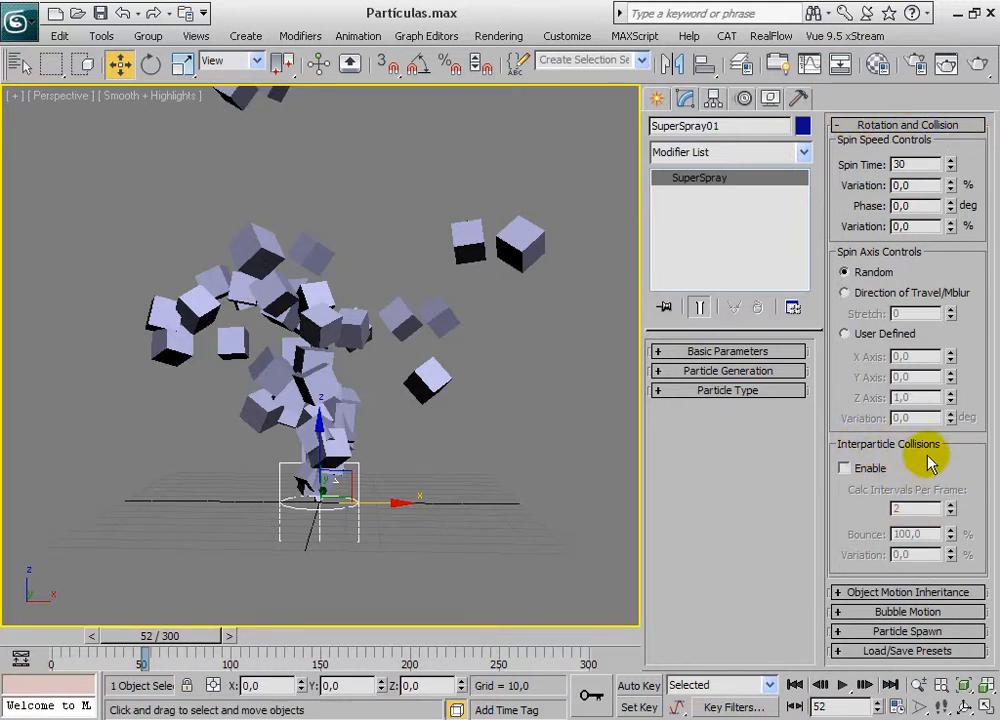
pyautogui.click(847, 686)
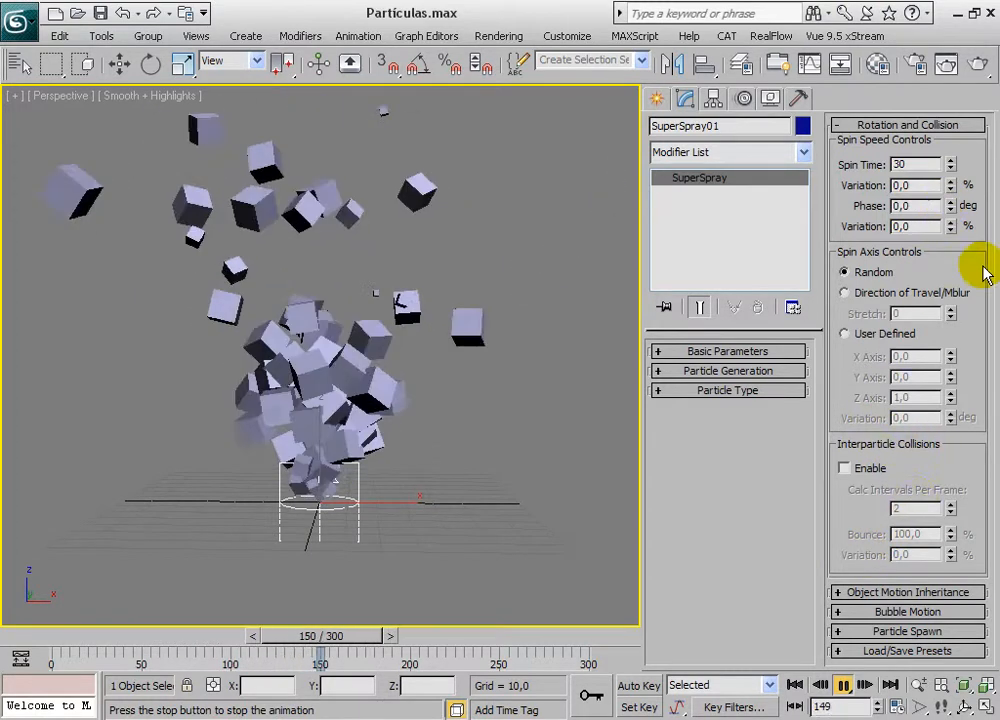
# - Close the Rotation and Collision settings and review the Object Motion Inheritance influence, multiplier and variation
pyautogui.click(862, 124)
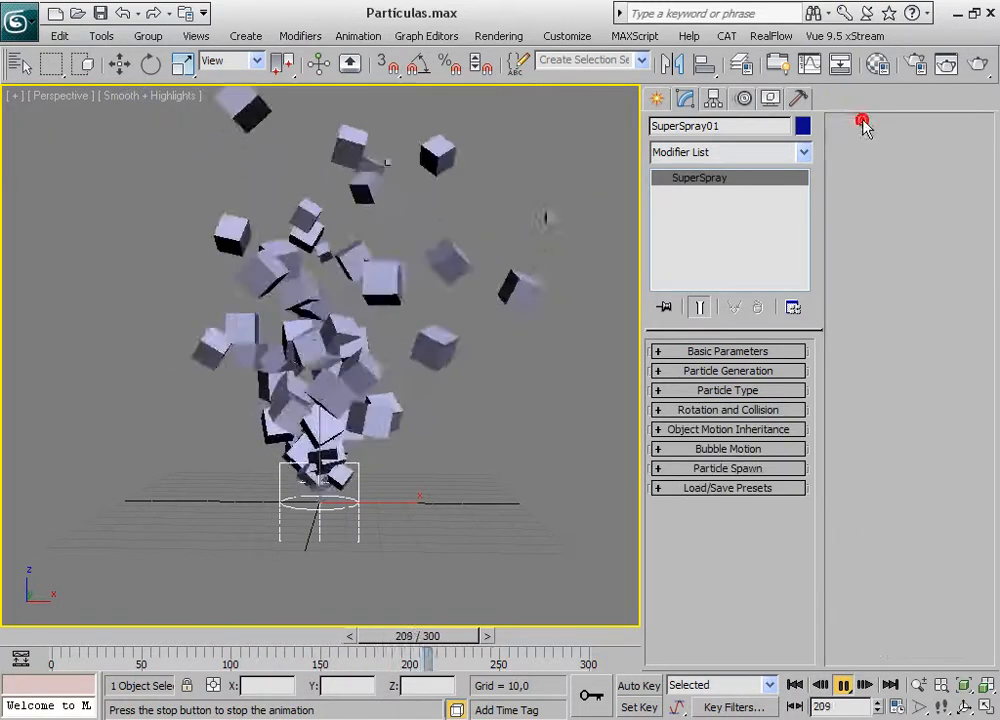
pyautogui.click(684, 429)
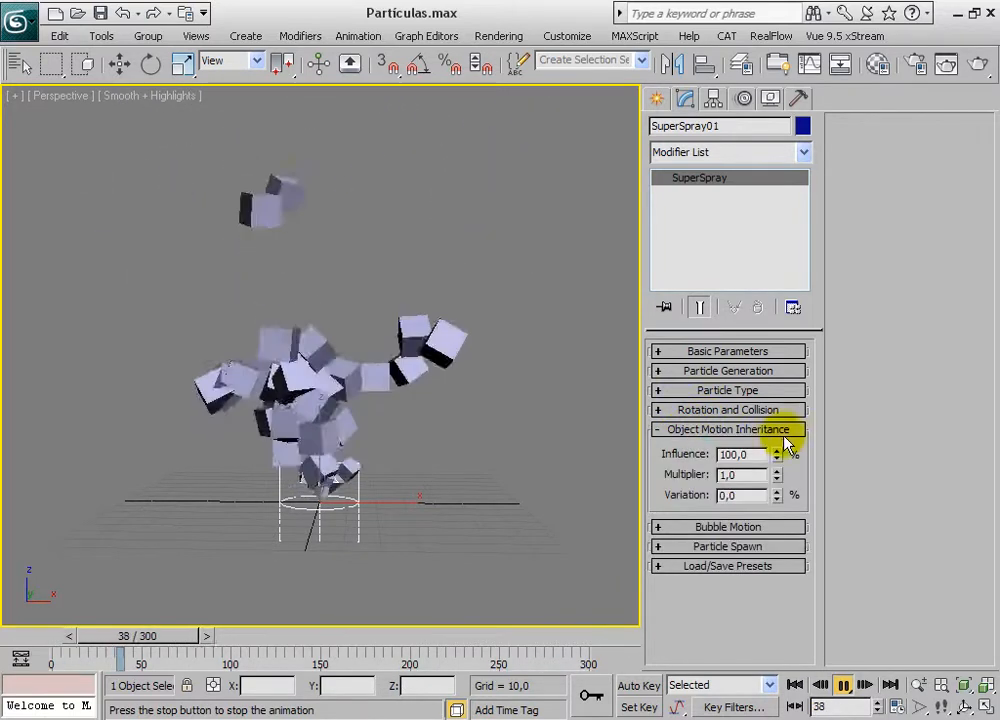
pyautogui.click(716, 430)
pyautogui.click(706, 429)
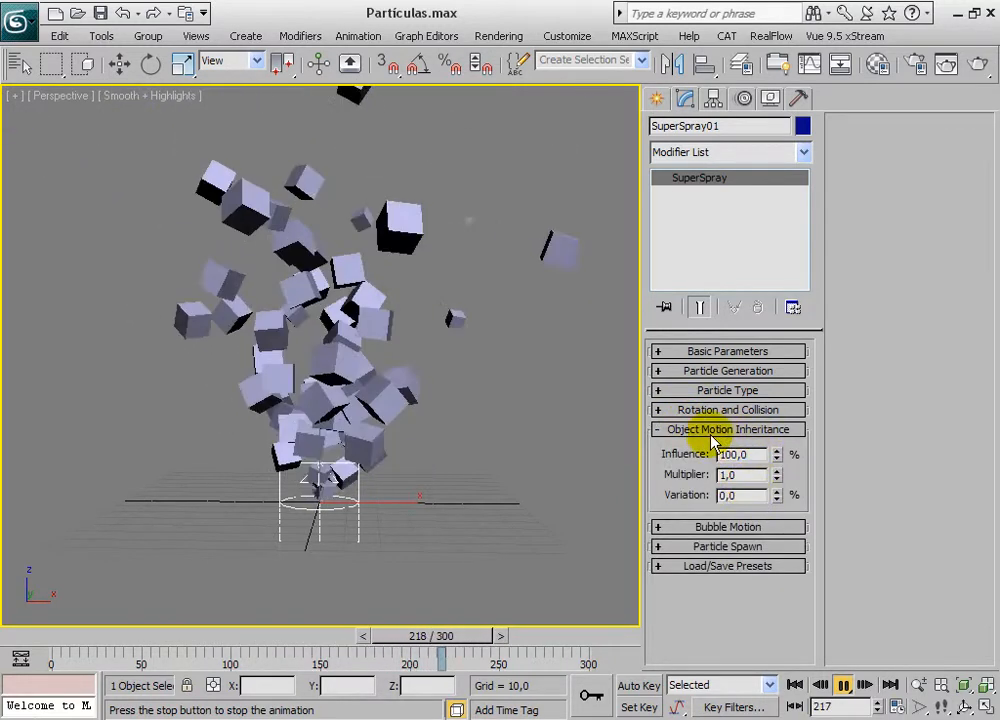
pyautogui.click(710, 430)
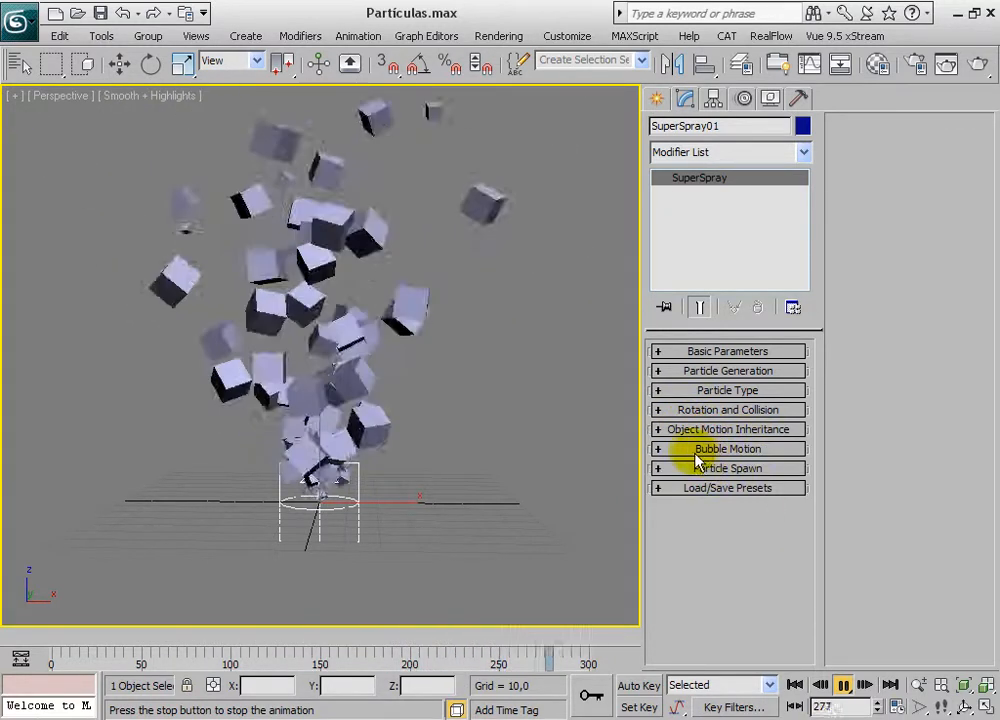
# - Try Bubble Motion amplitudes of 0,99 and 1,8 on the playing cubes, and stop the playback
pyautogui.click(689, 452)
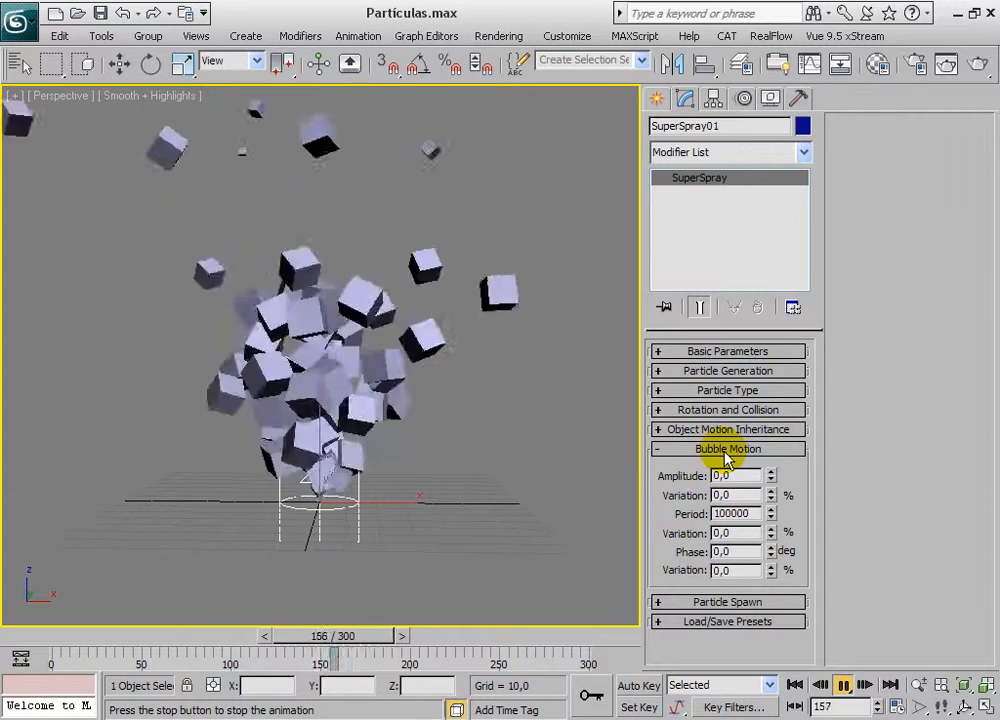
pyautogui.click(843, 686)
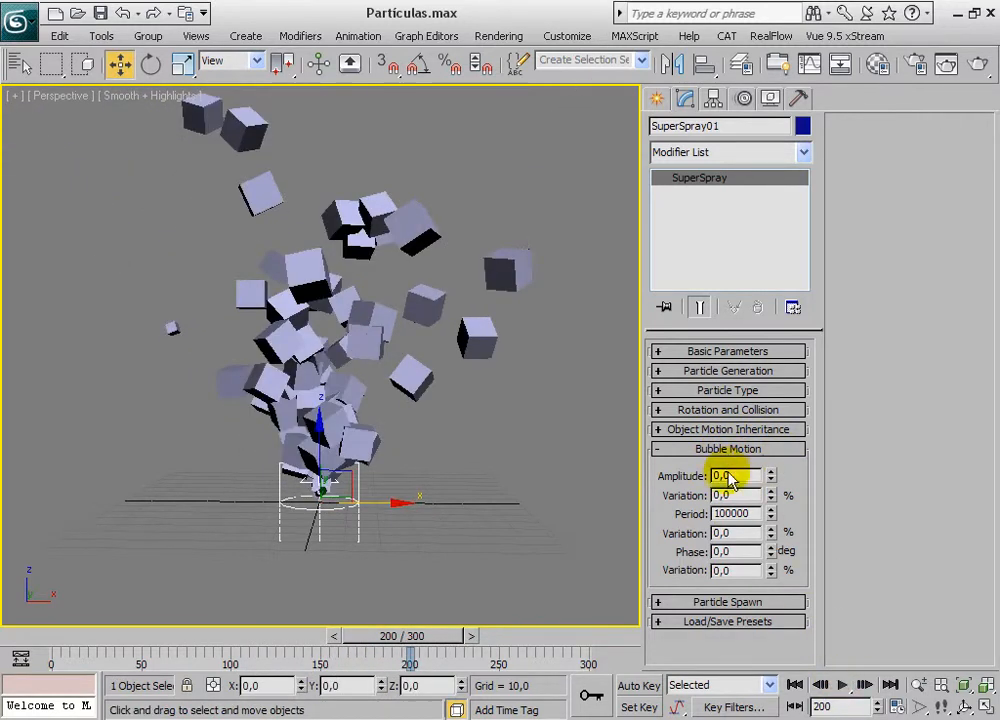
pyautogui.click(843, 686)
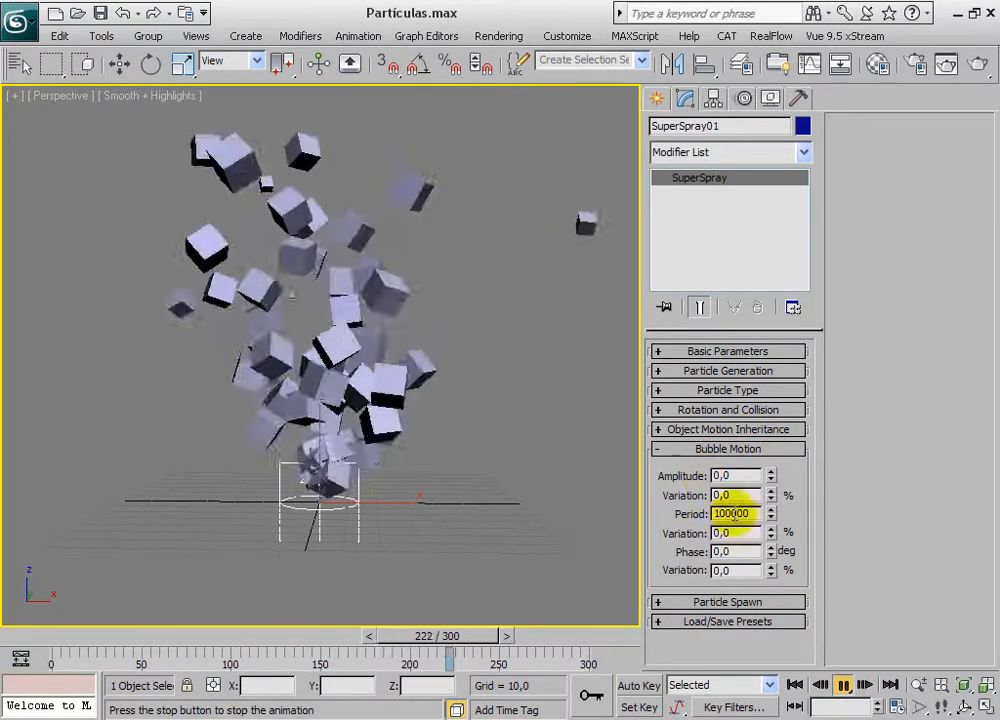
pyautogui.moveTo(770, 475); pyautogui.dragTo(775, 437)
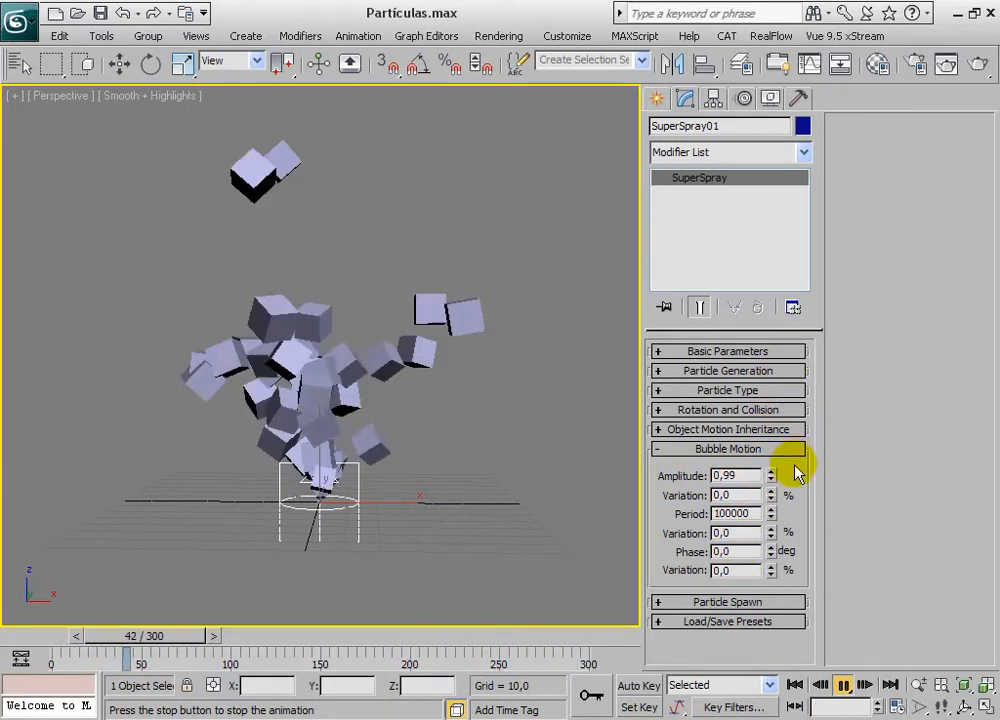
pyautogui.moveTo(368, 307); pyautogui.dragTo(372, 350, button='middle')
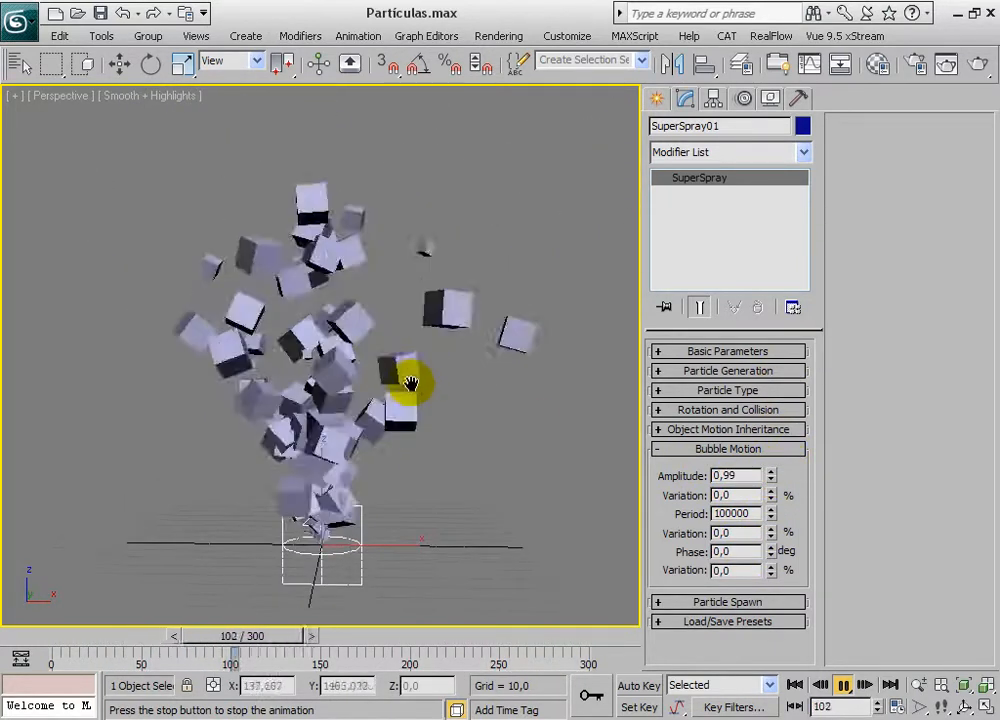
pyautogui.moveTo(773, 483); pyautogui.dragTo(770, 470)
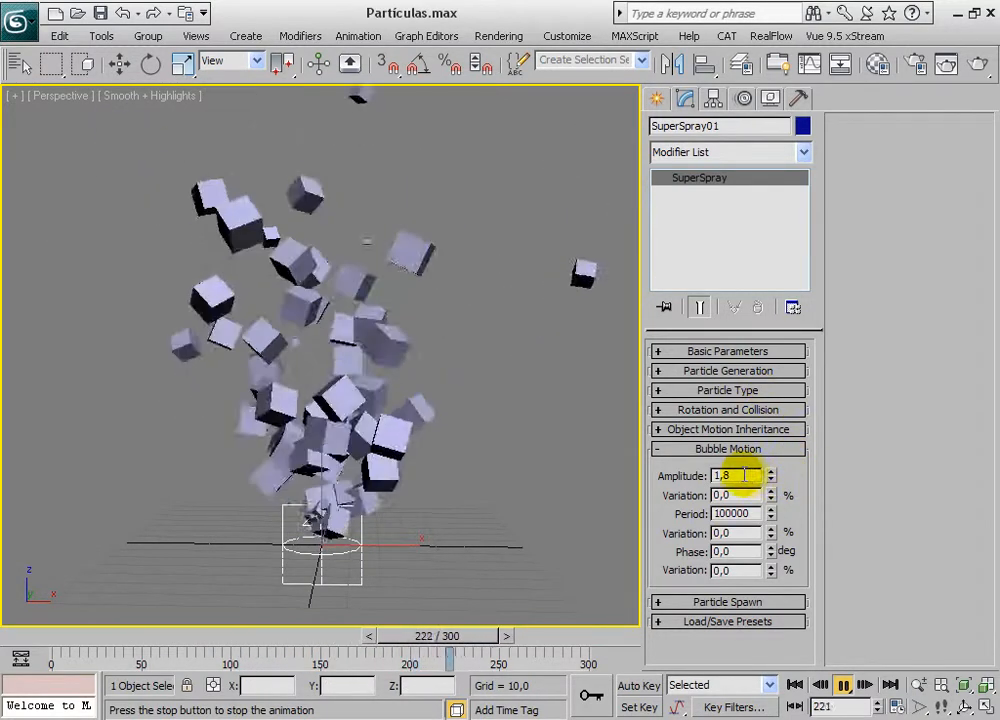
pyautogui.click(845, 683)
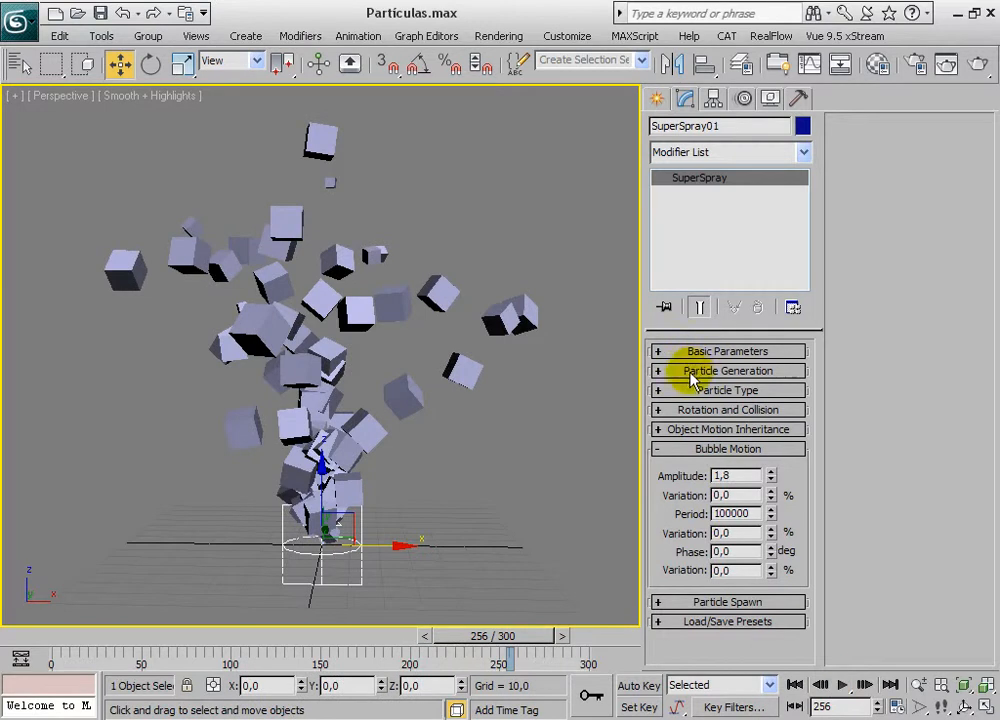
# - Change the standard particle shape to Sphere
pyautogui.click(703, 391)
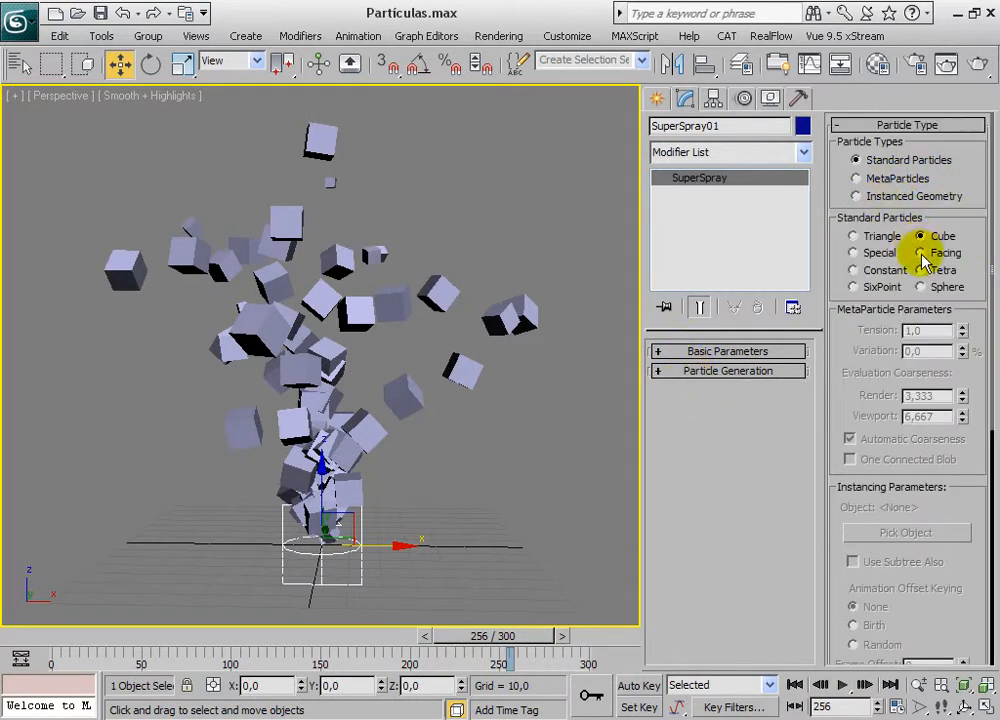
pyautogui.click(921, 287)
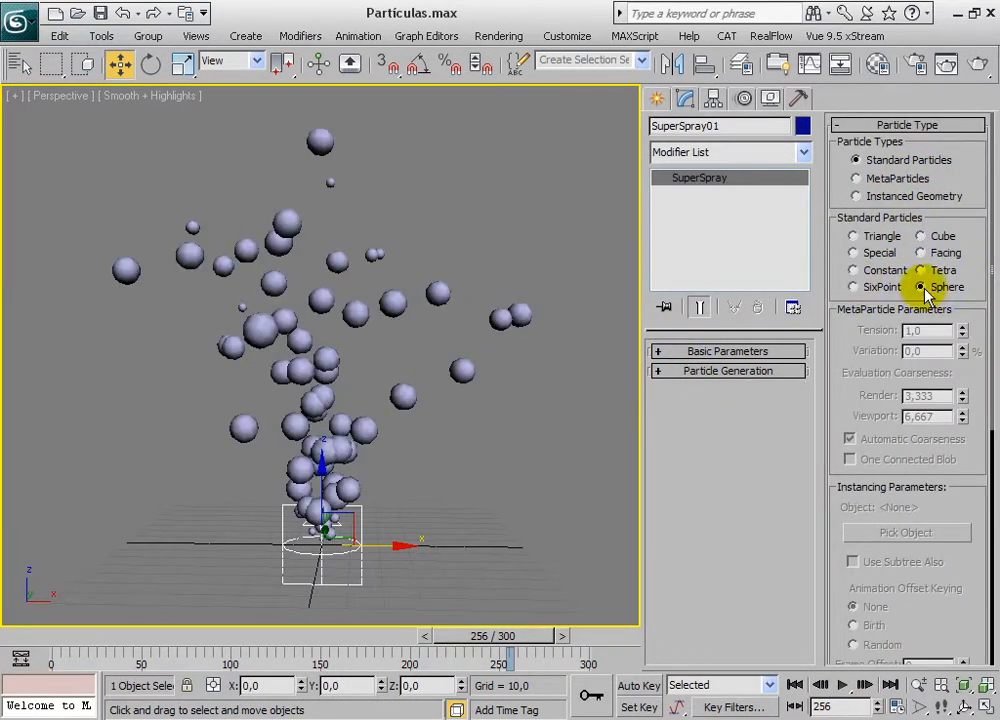
pyautogui.click(866, 128)
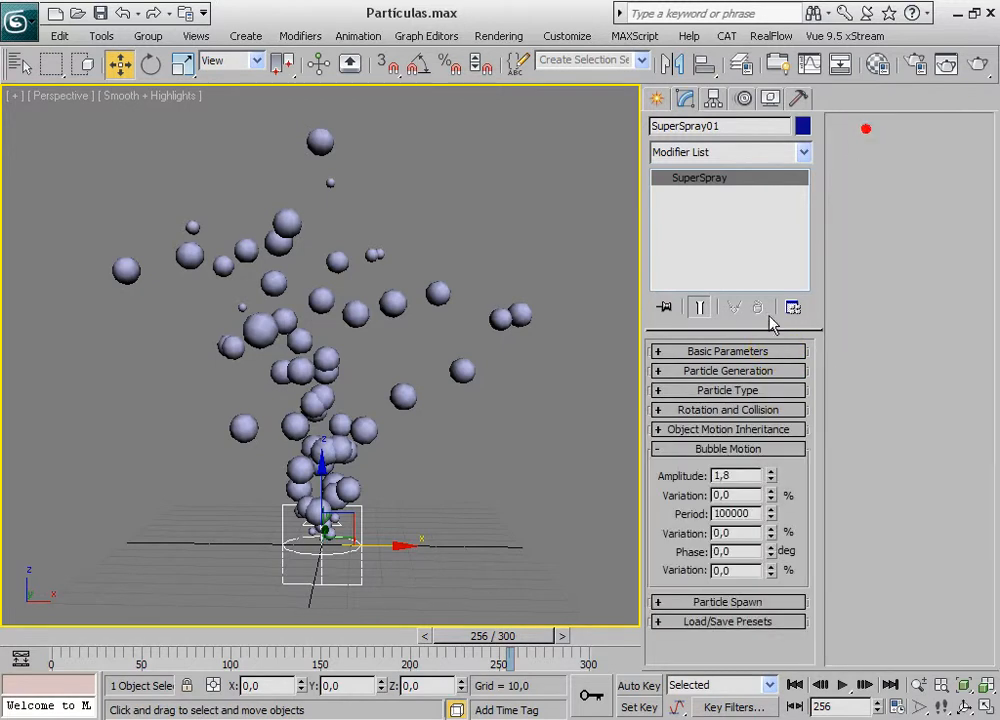
# - Play the animation with a Bubble Motion amplitude of 10,0, amplitude variation of 20,0 % and period of 1000000
pyautogui.click(842, 685)
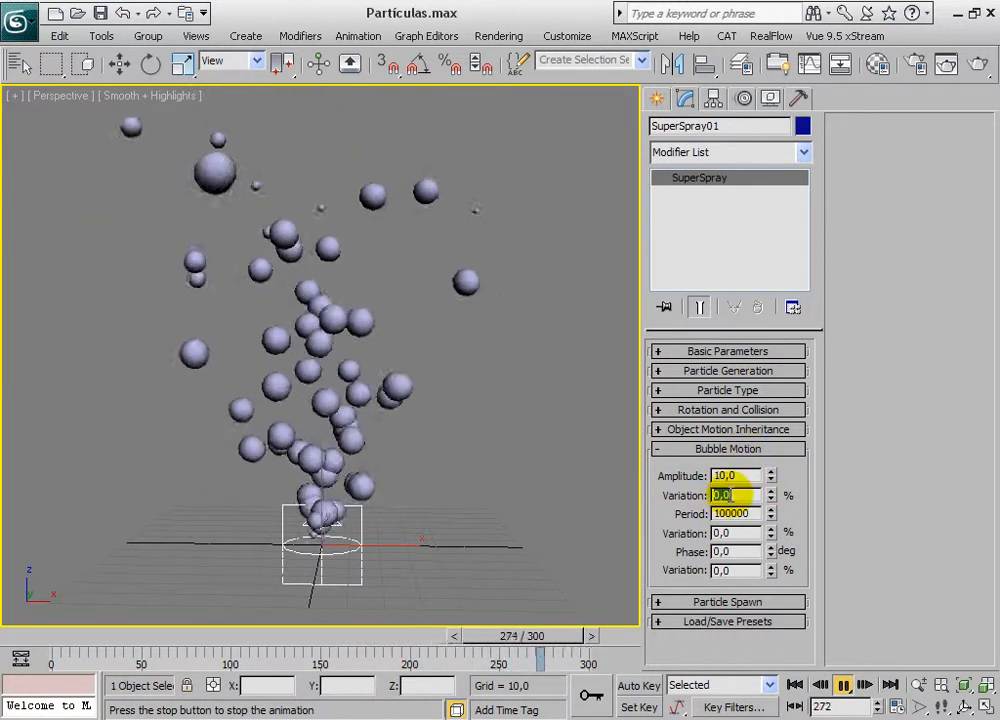
pyautogui.press('Return')
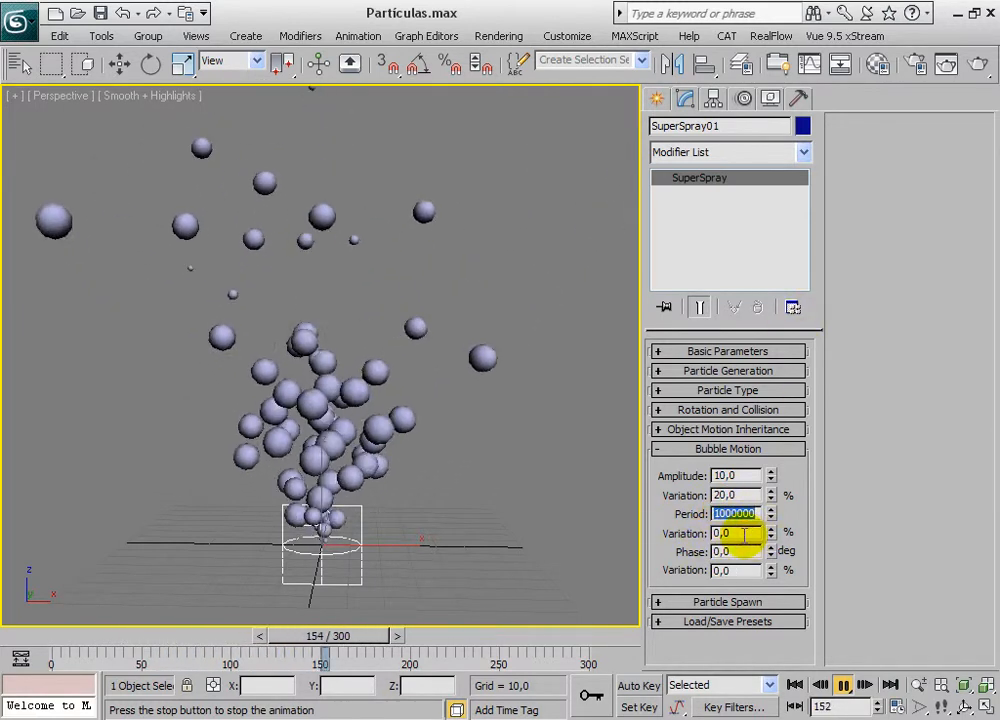
pyautogui.click(732, 553)
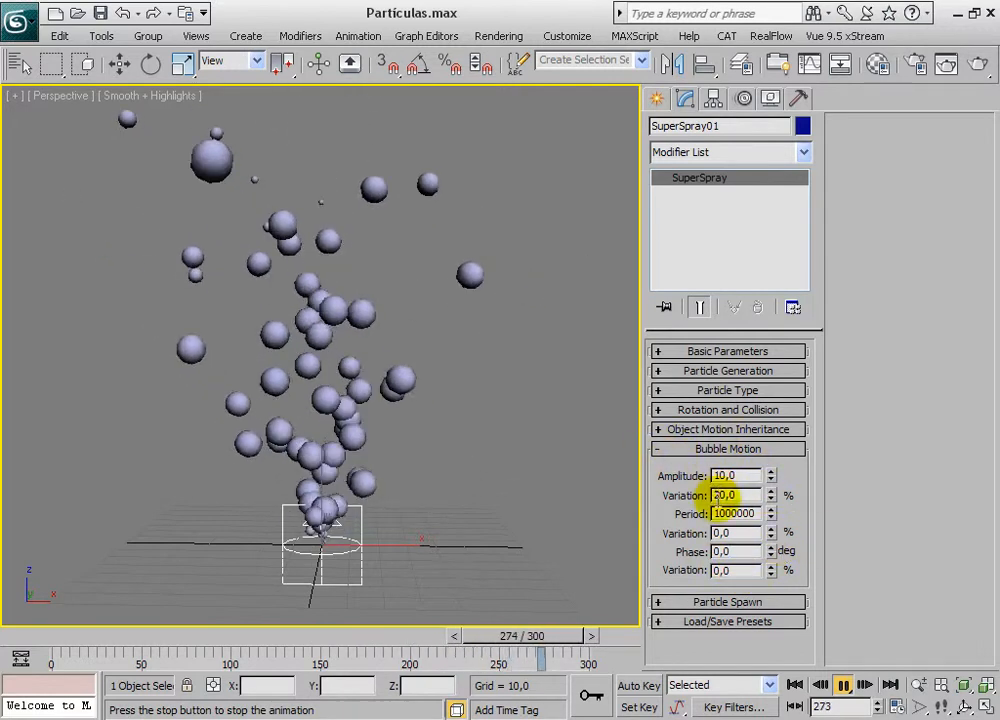
pyautogui.click(845, 687)
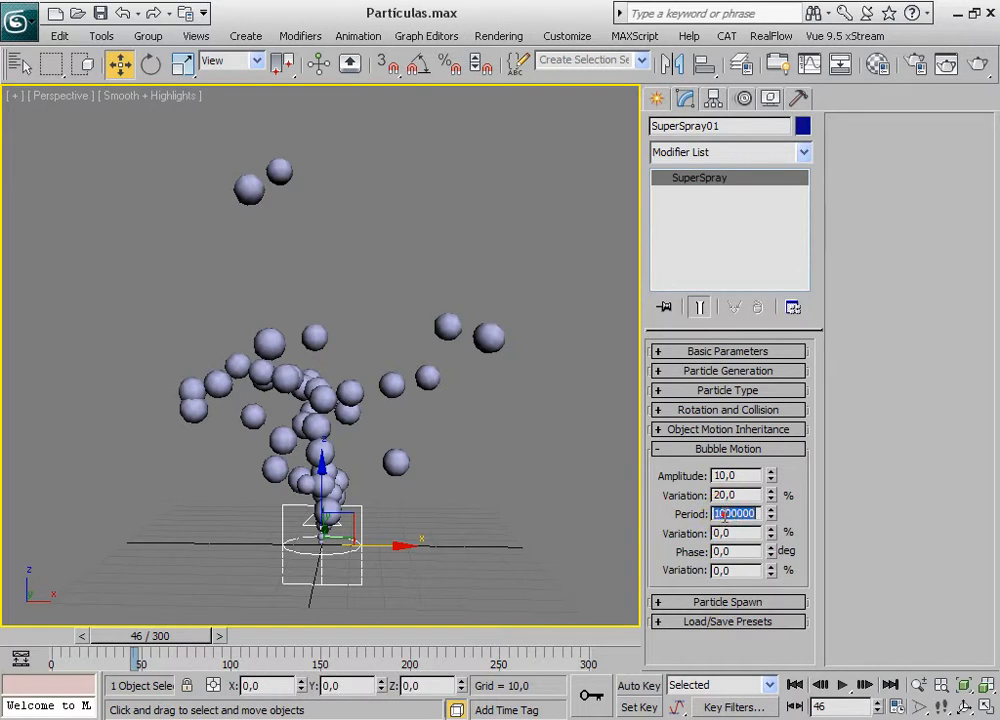
# - Switch the standard particle shape back to Cube and play the animation from the start to frame 61
pyautogui.click(698, 455)
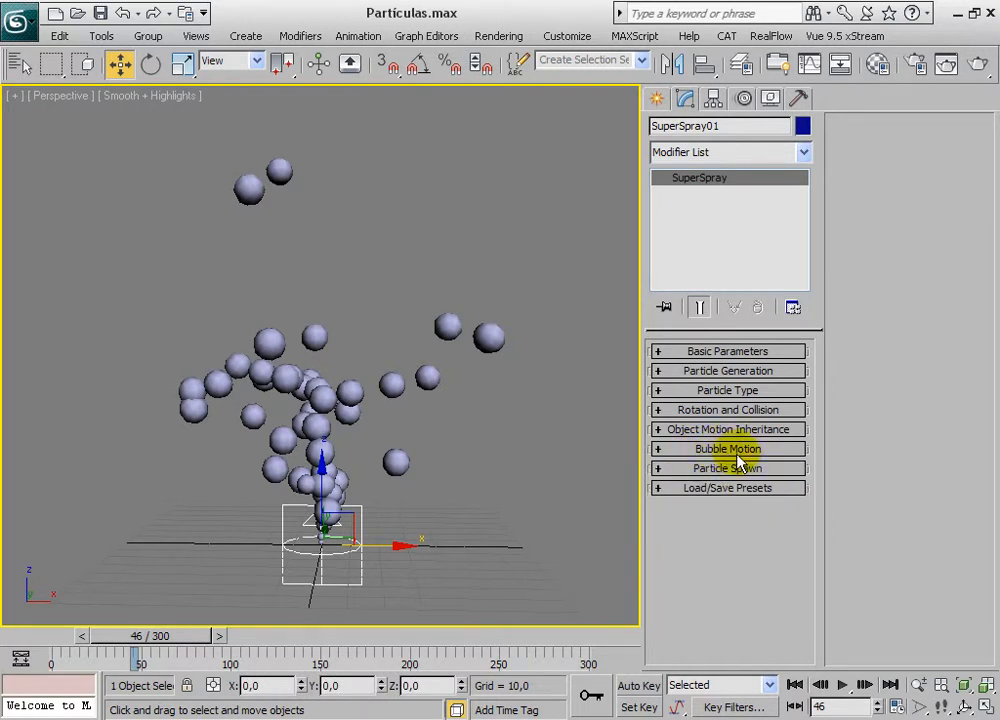
pyautogui.click(693, 469)
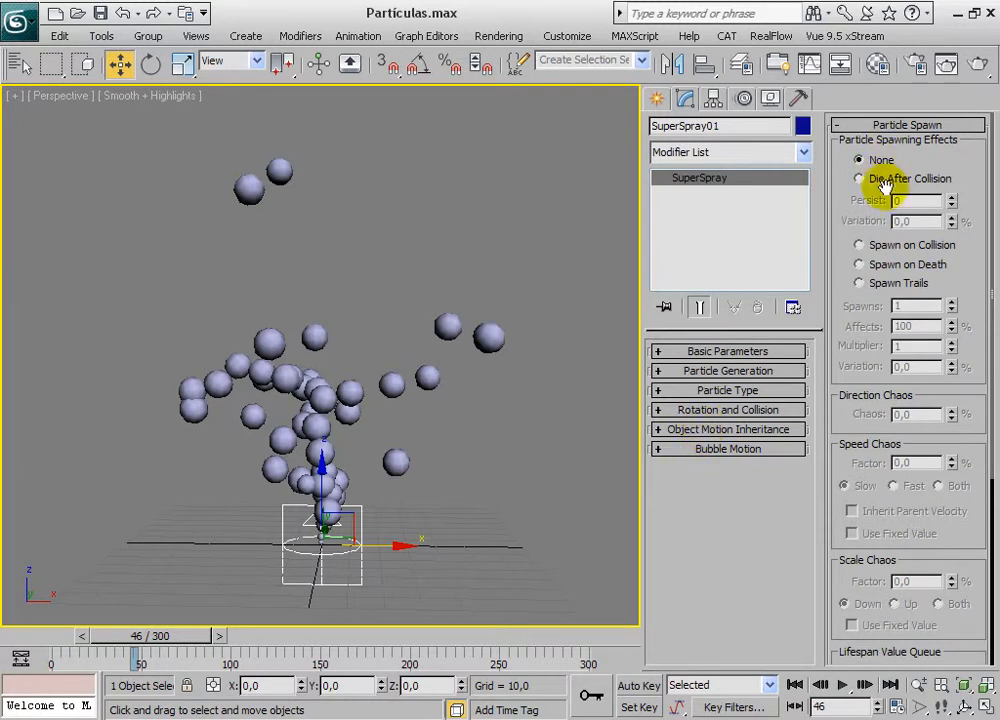
pyautogui.click(710, 390)
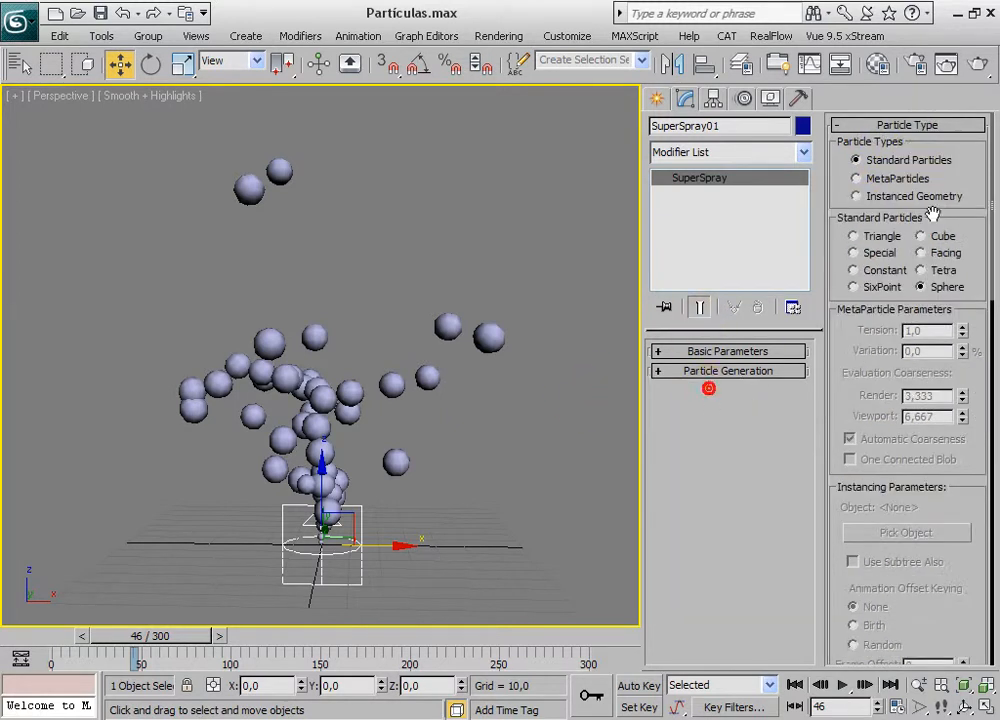
pyautogui.click(920, 237)
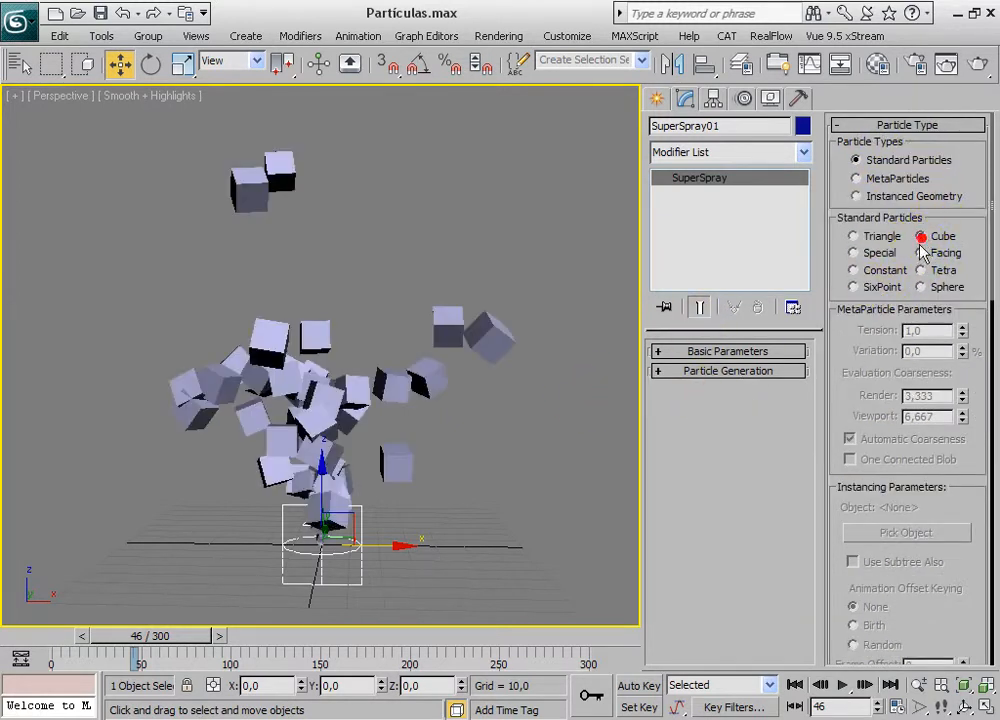
pyautogui.click(795, 685)
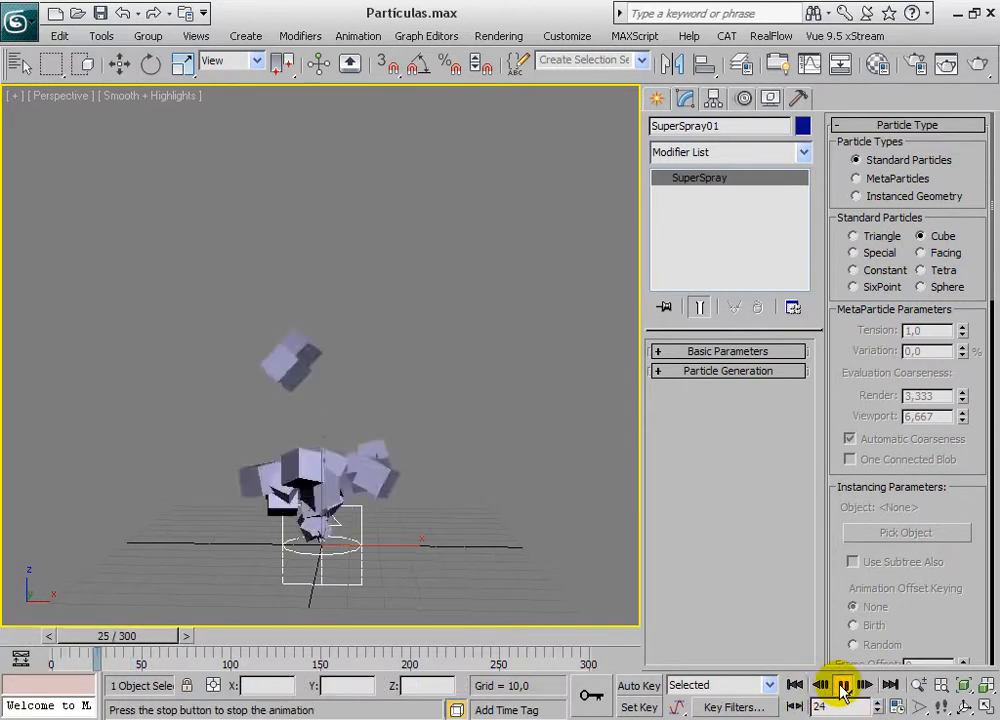
pyautogui.click(840, 685)
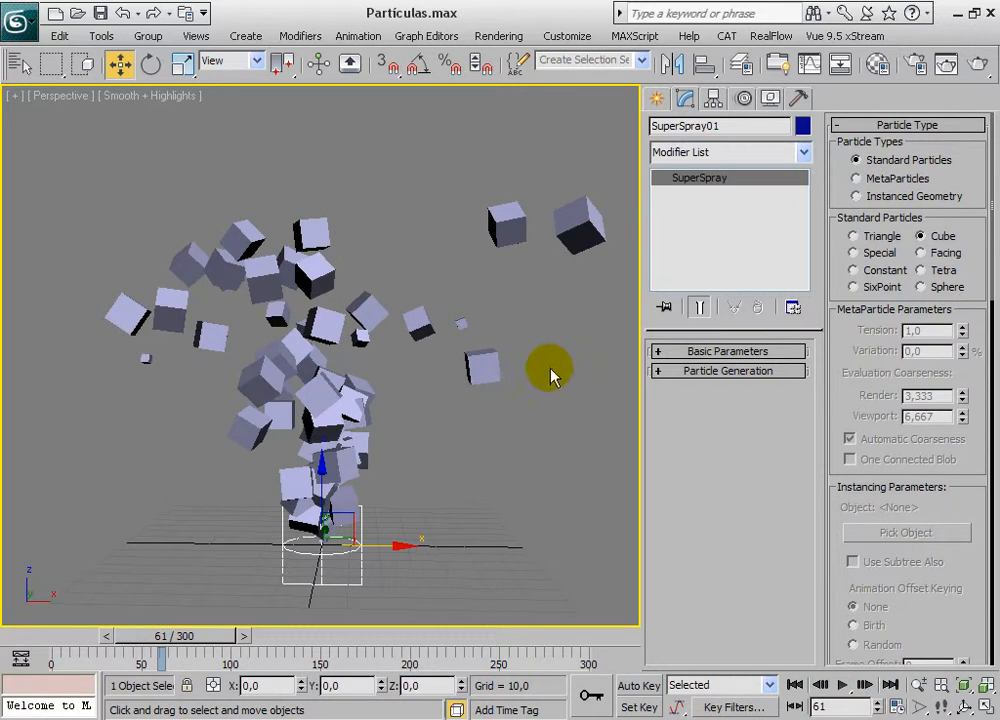
# - Set the particle spawning effect to Spawn on Death
pyautogui.moveTo(550, 375); pyautogui.dragTo(531, 373, button='middle')
pyautogui.click(861, 127)
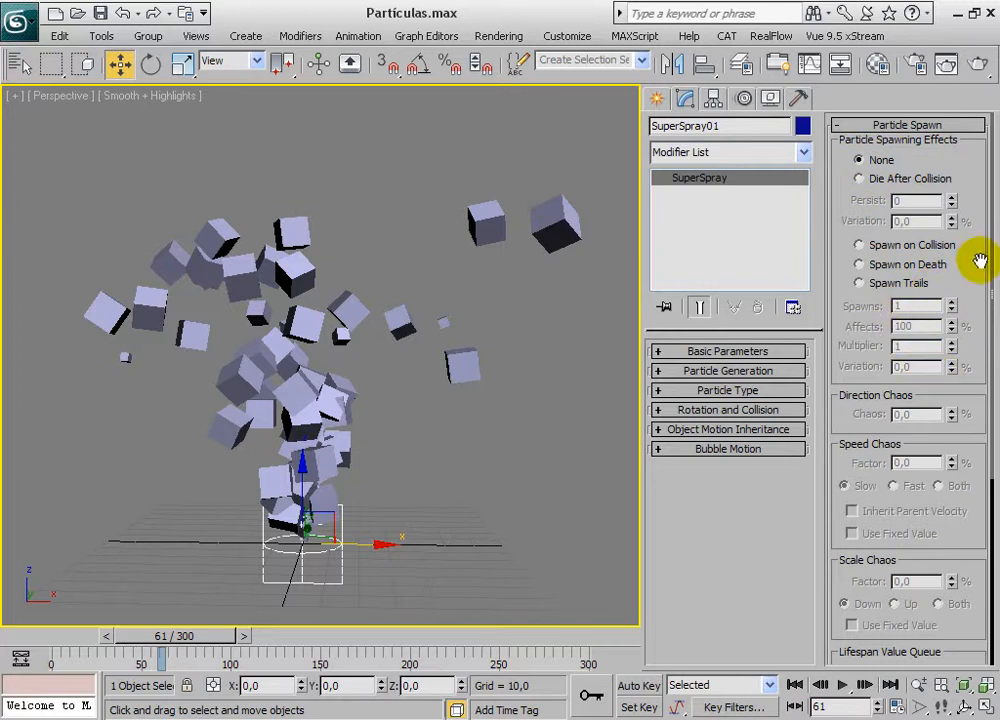
pyautogui.moveTo(978, 272)
pyautogui.mouseDown()
pyautogui.moveTo(973, 256)
pyautogui.moveTo(975, 273)
pyautogui.mouseUp()
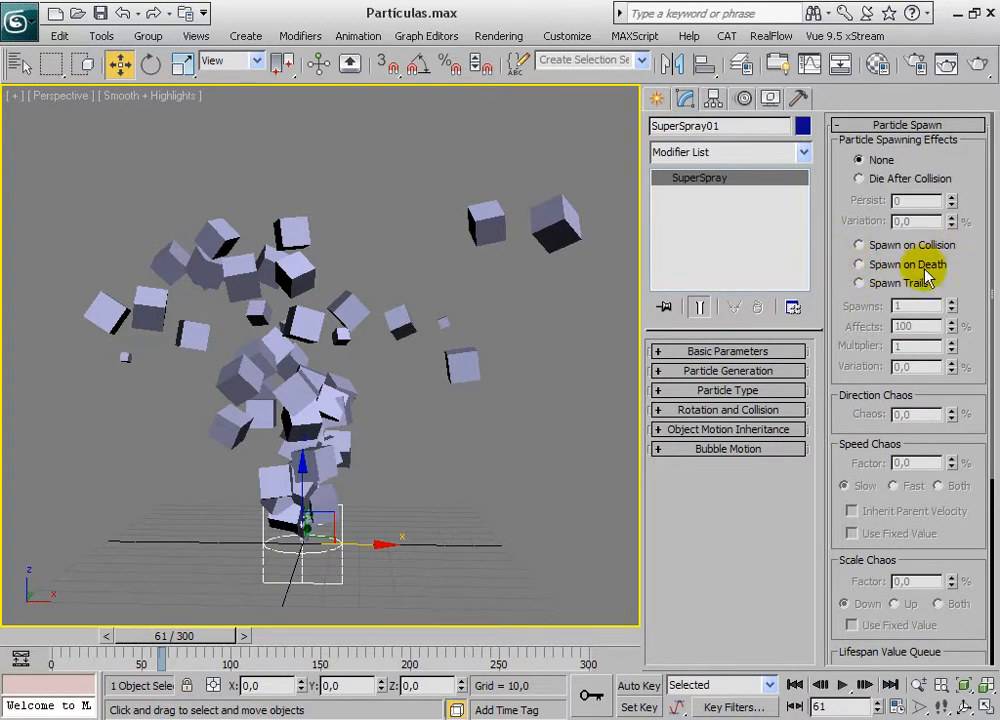
pyautogui.click(858, 264)
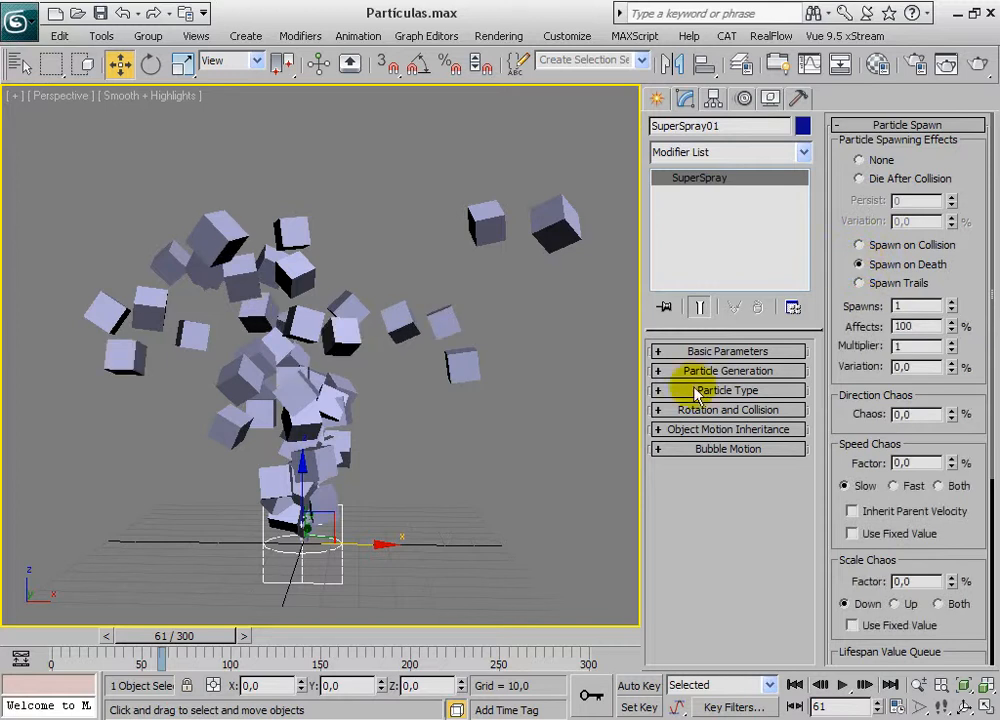
# - Set the number of spawns for the Spawn on Death effect to 2
pyautogui.moveTo(404, 390); pyautogui.dragTo(419, 344, button='middle')
pyautogui.scroll(-3, 422, 340)
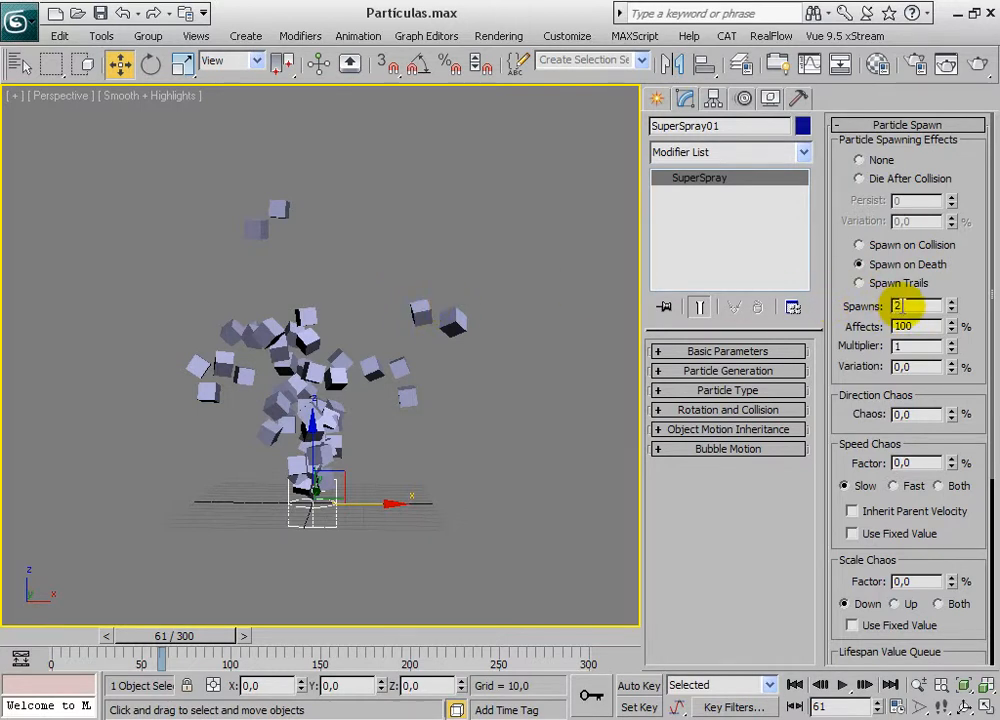
pyautogui.moveTo(502, 368); pyautogui.dragTo(504, 384, button='middle')
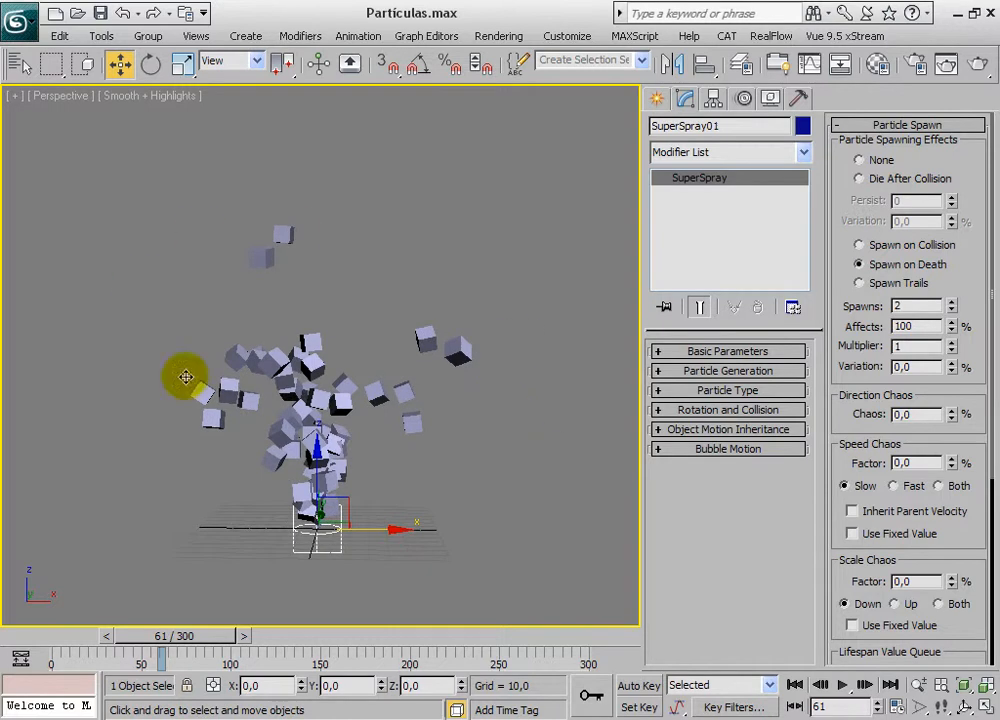
# - Play the animation from the start to frame 125 and render the perspective view to check the spawned cubes
pyautogui.click(794, 685)
pyautogui.click(843, 686)
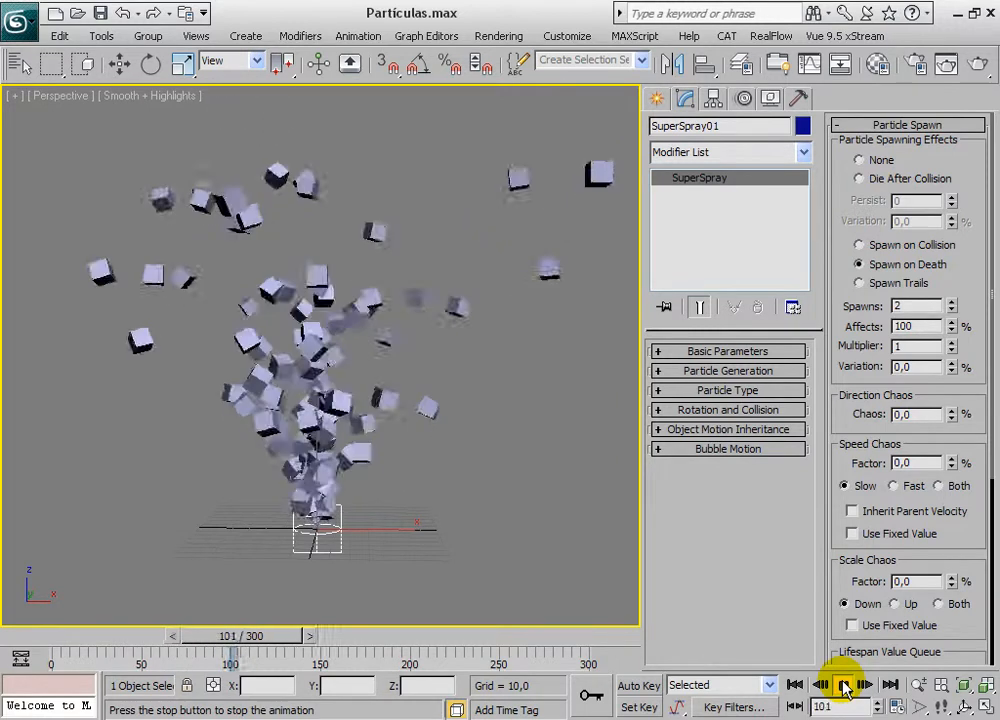
pyautogui.click(843, 686)
pyautogui.click(975, 62)
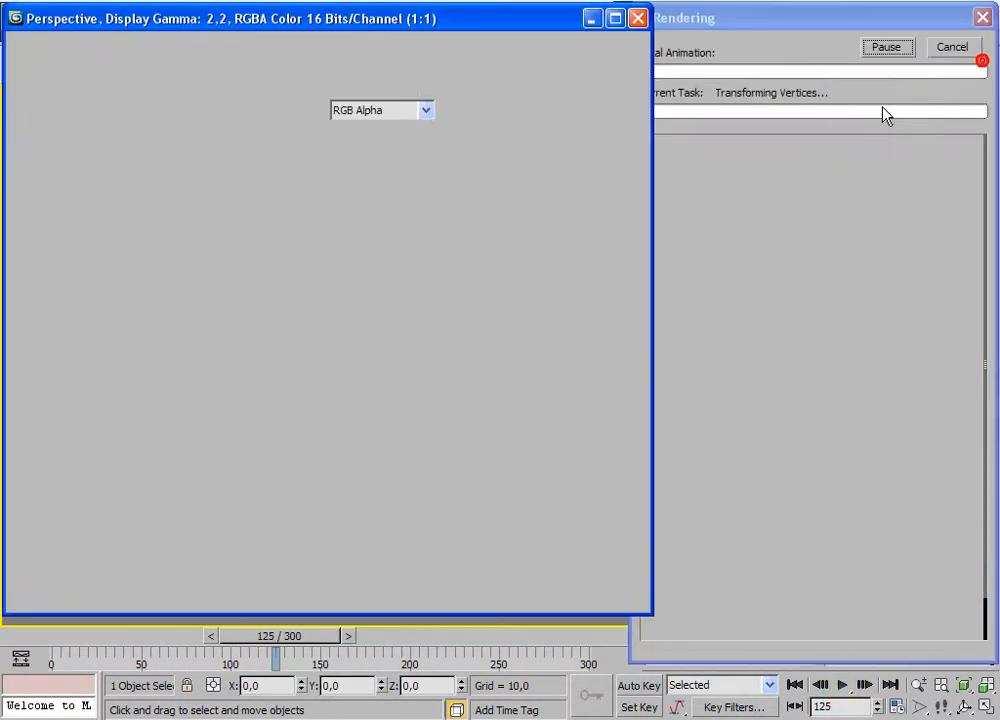
pyautogui.click(383, 310)
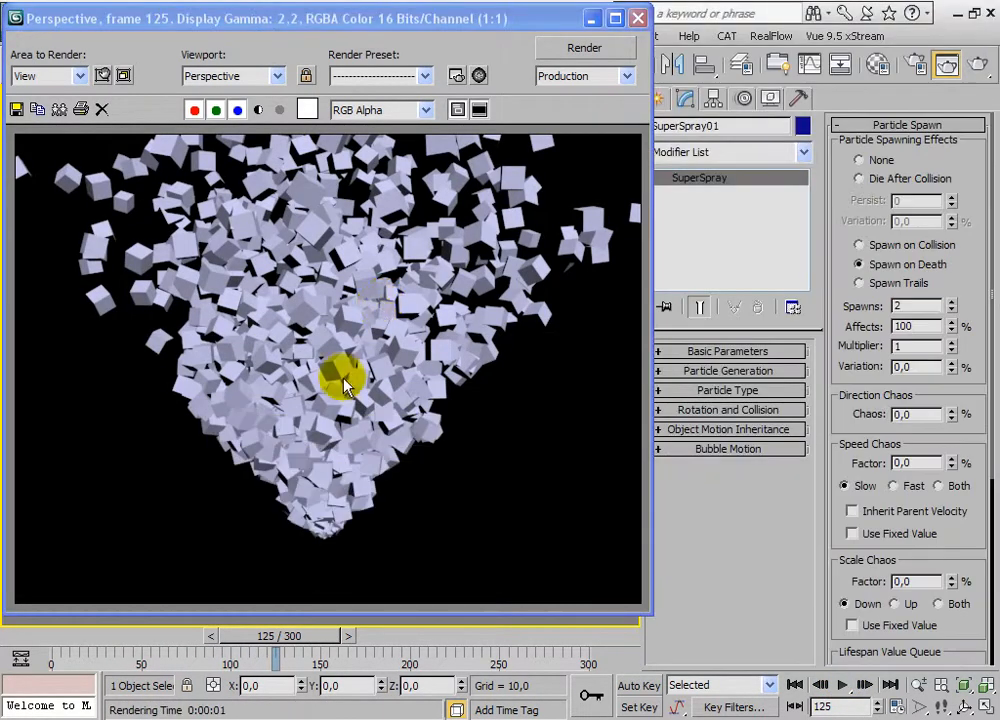
pyautogui.click(637, 18)
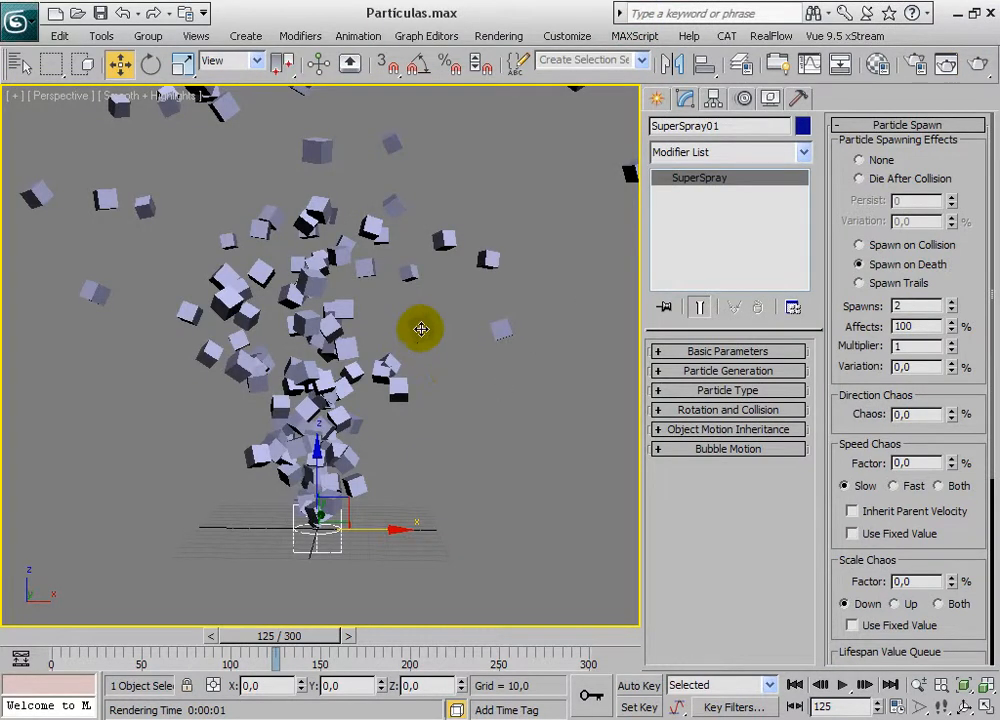
pyautogui.moveTo(421, 333); pyautogui.dragTo(417, 339, button='middle')
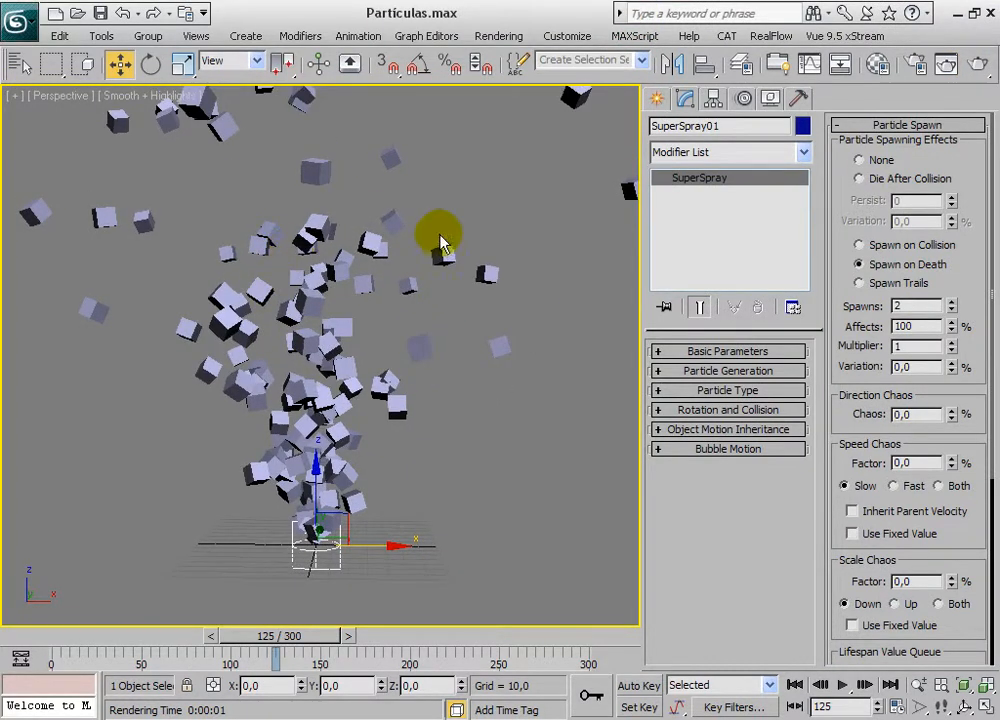
# - Set the particles' Grow For and Fade For values to 20 and return to the Particle Spawn settings
pyautogui.click(699, 373)
pyautogui.scroll(-5, 964, 390)
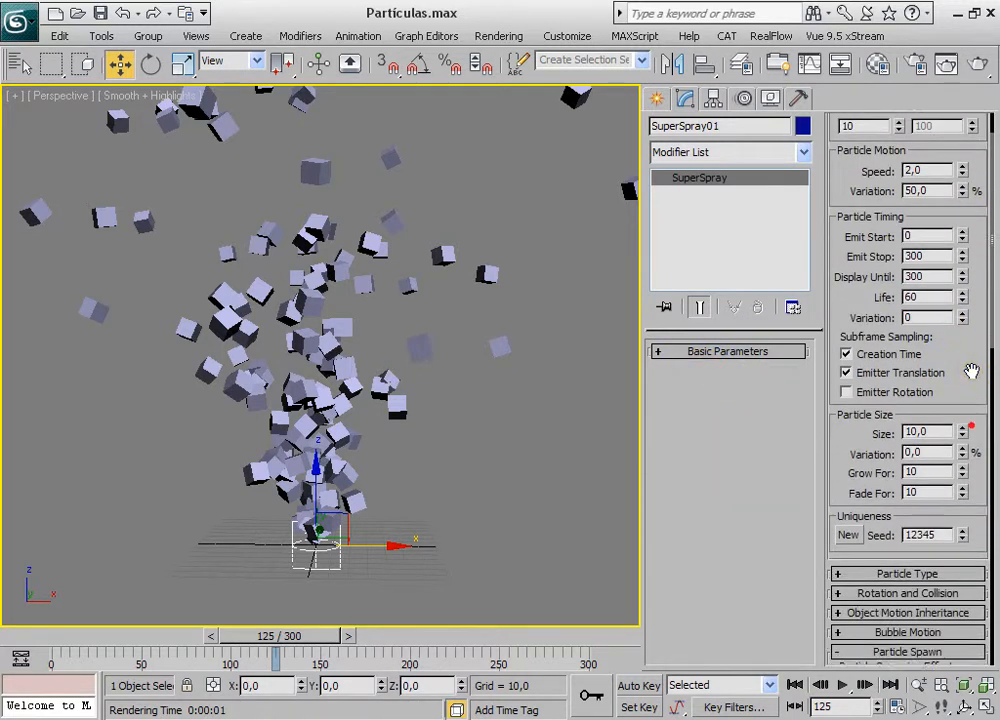
pyautogui.click(933, 369)
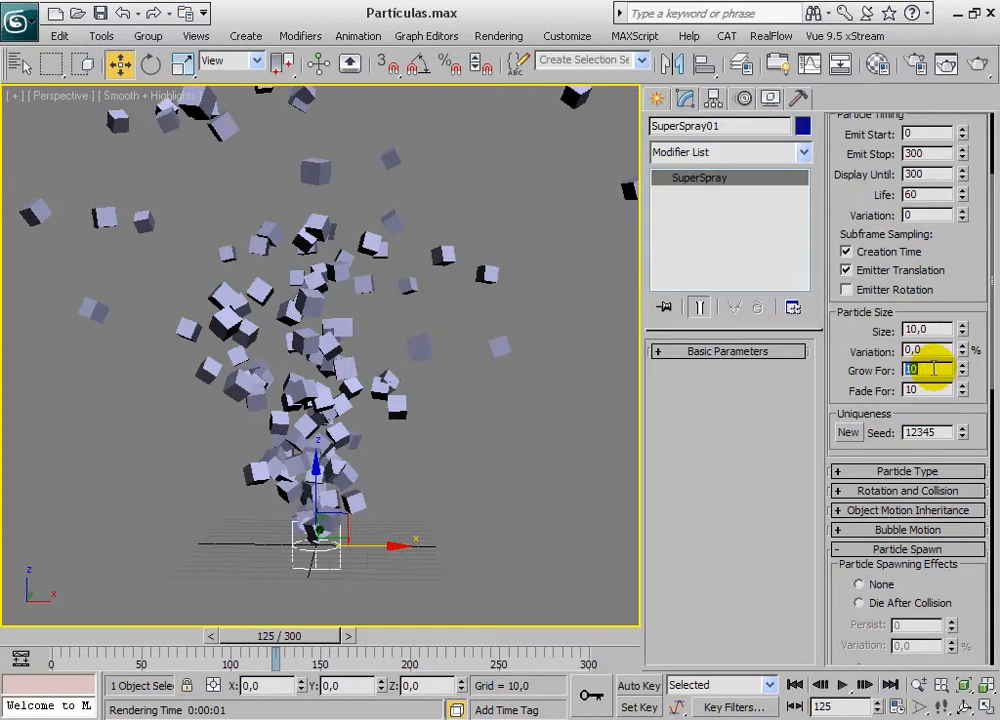
pyautogui.doubleClick(919, 391)
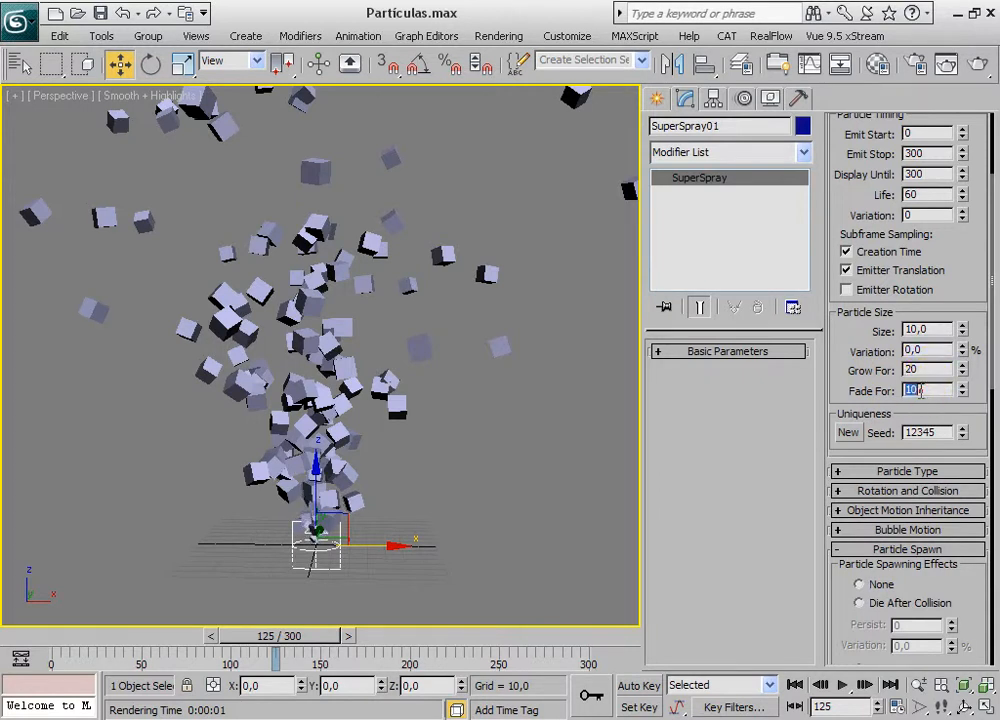
pyautogui.click(708, 352)
pyautogui.click(701, 349)
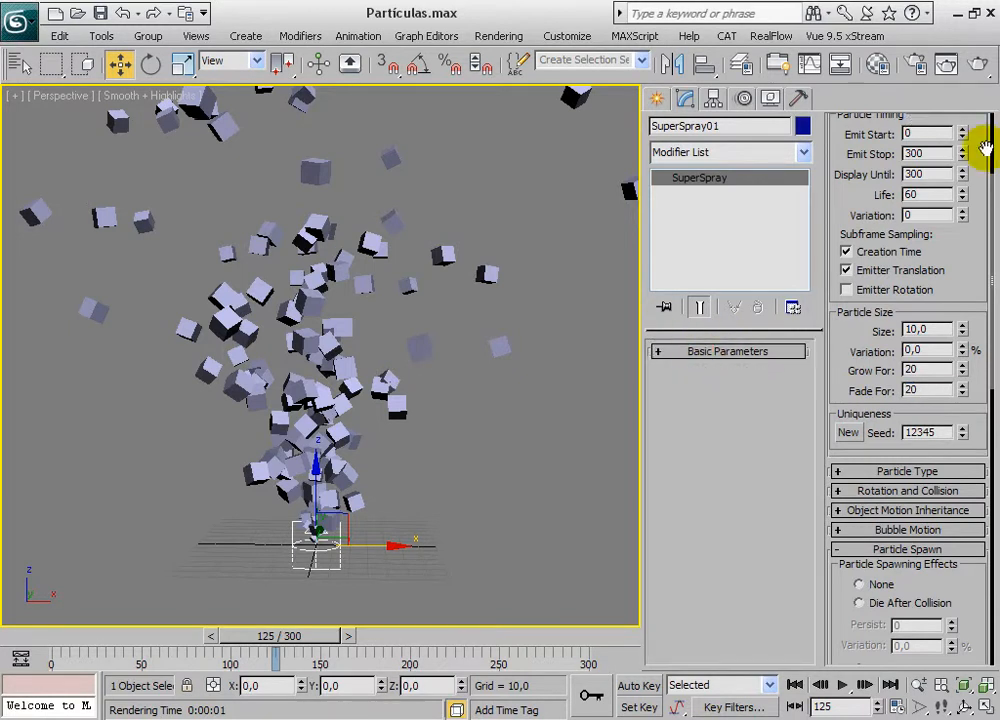
pyautogui.moveTo(984, 140); pyautogui.dragTo(982, 323)
pyautogui.click(890, 128)
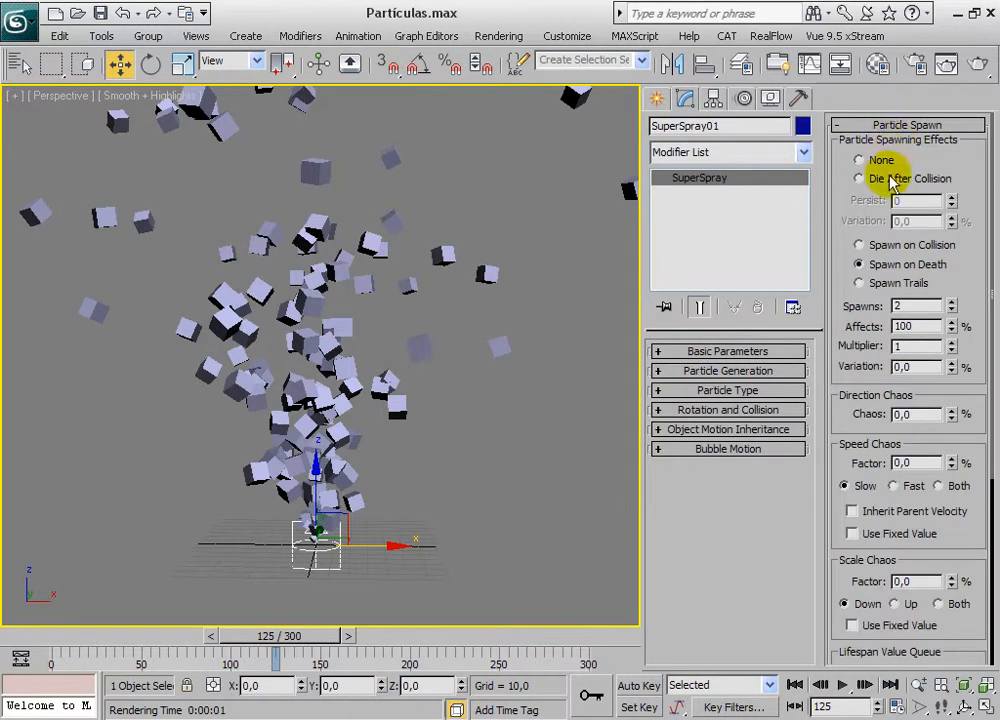
# - Play the animation from the start to frame 260 to examine how the cubes respawn on death
pyautogui.press('Home')
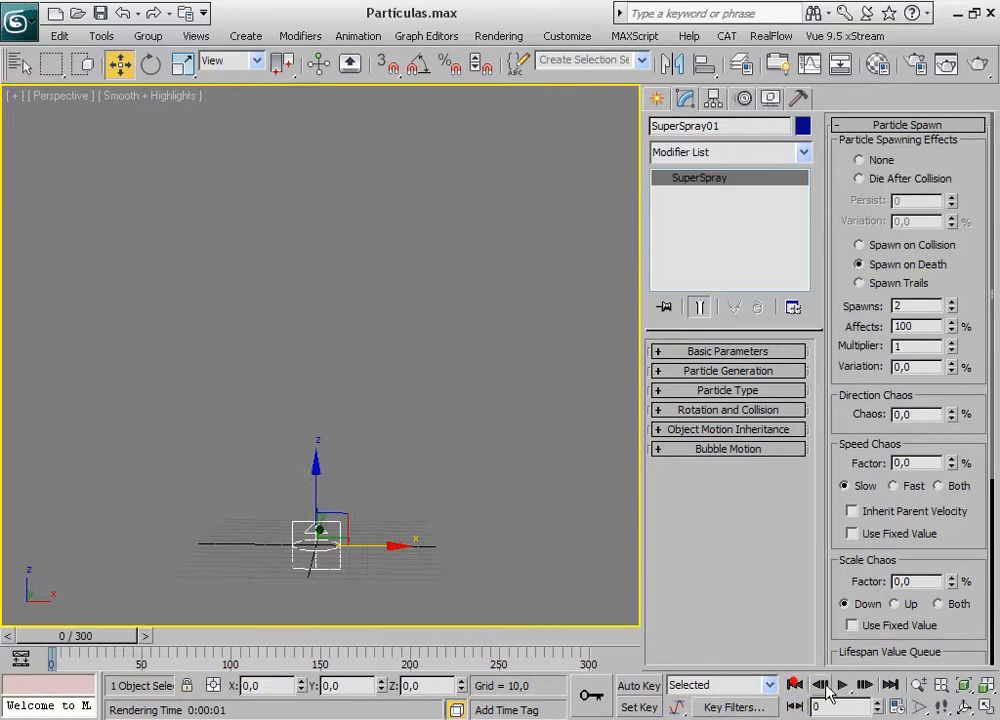
pyautogui.click(843, 685)
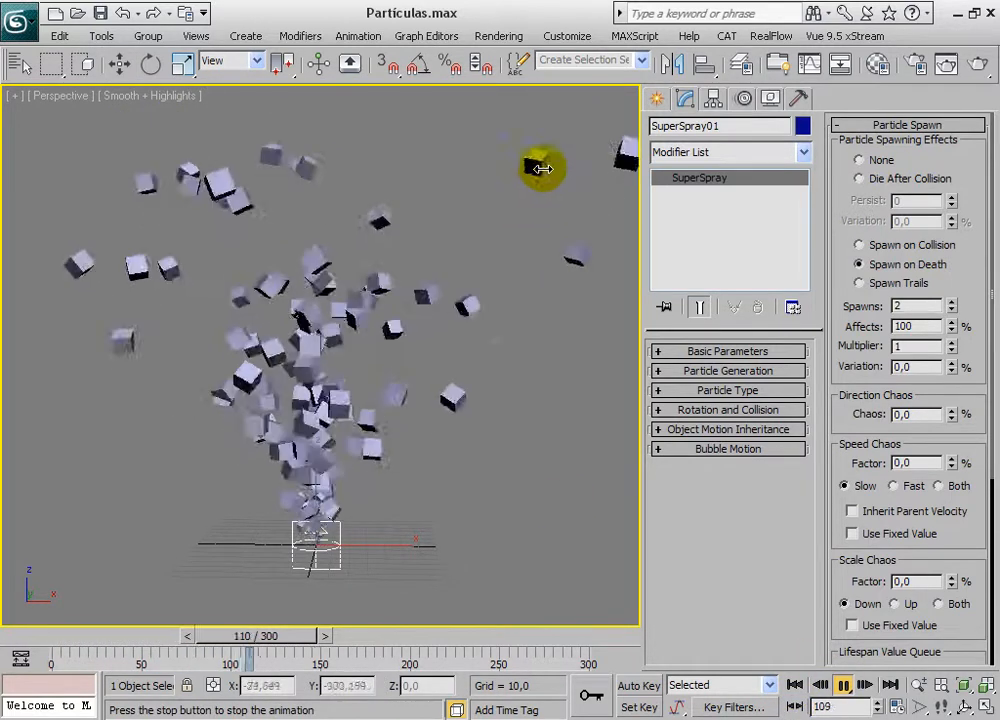
pyautogui.scroll(-5, 404, 297)
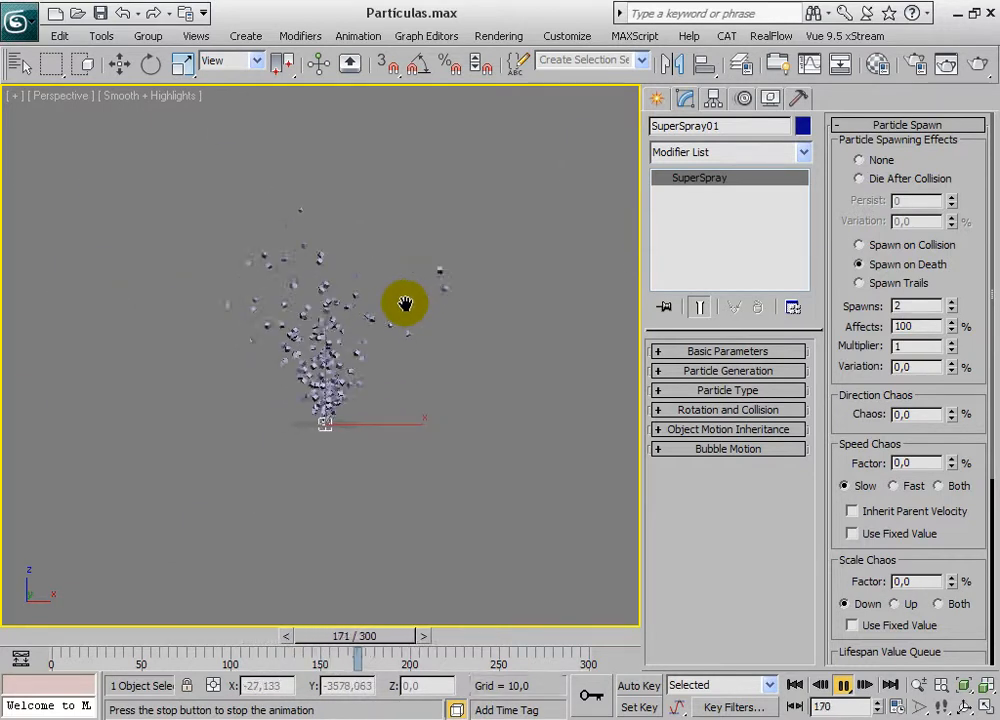
pyautogui.scroll(3, 406, 299)
pyautogui.moveTo(406, 300); pyautogui.dragTo(408, 319, button='middle')
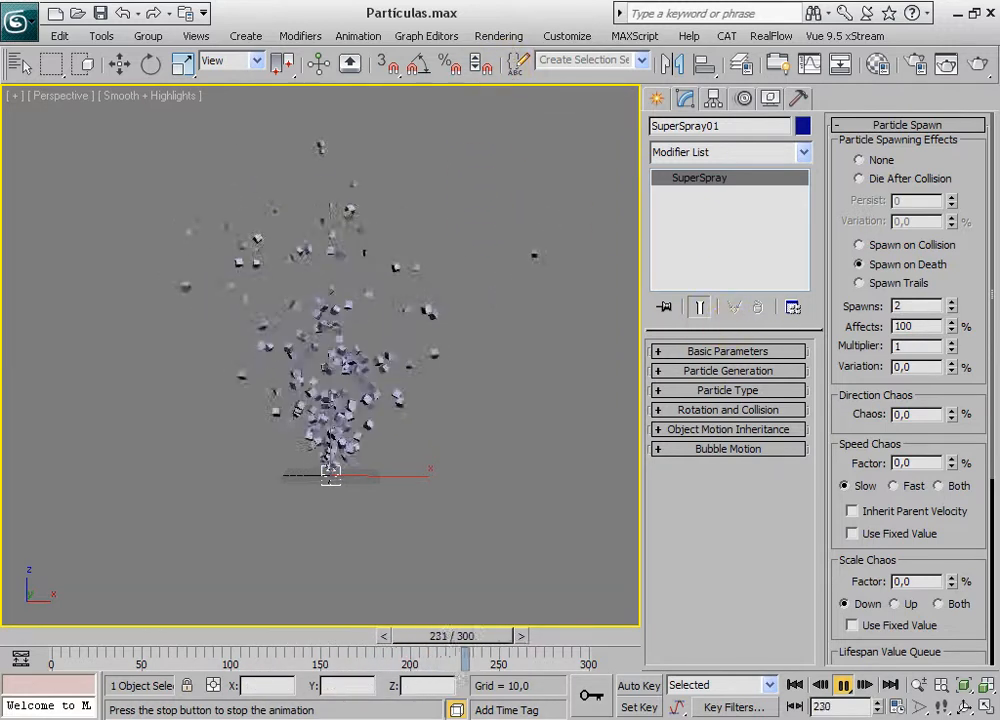
pyautogui.click(845, 686)
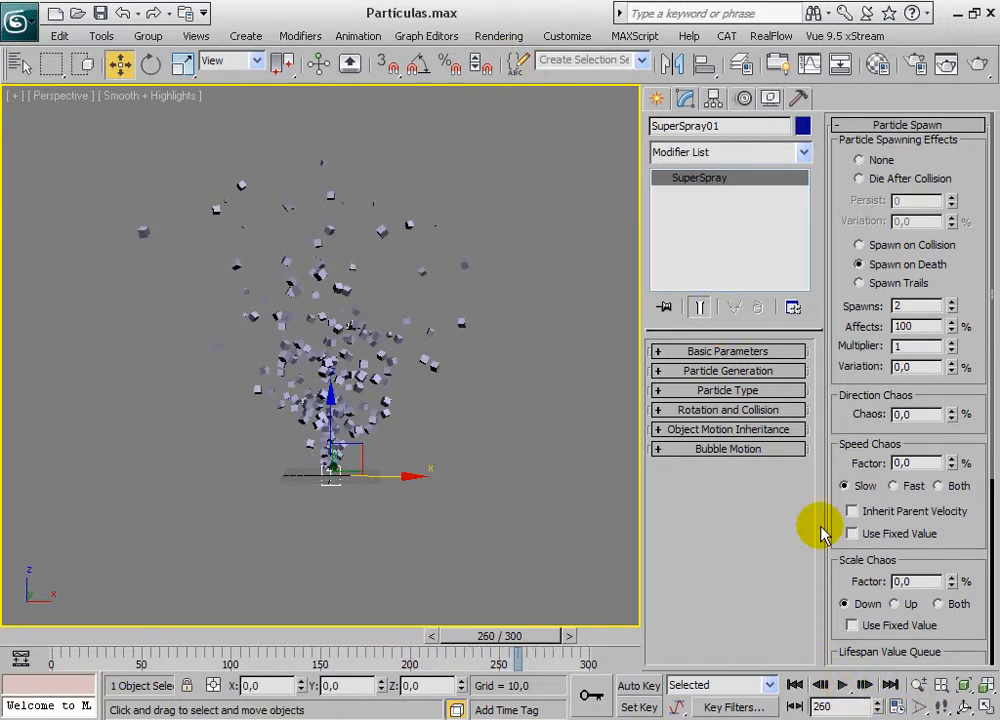
pyautogui.moveTo(970, 283); pyautogui.dragTo(975, 309)
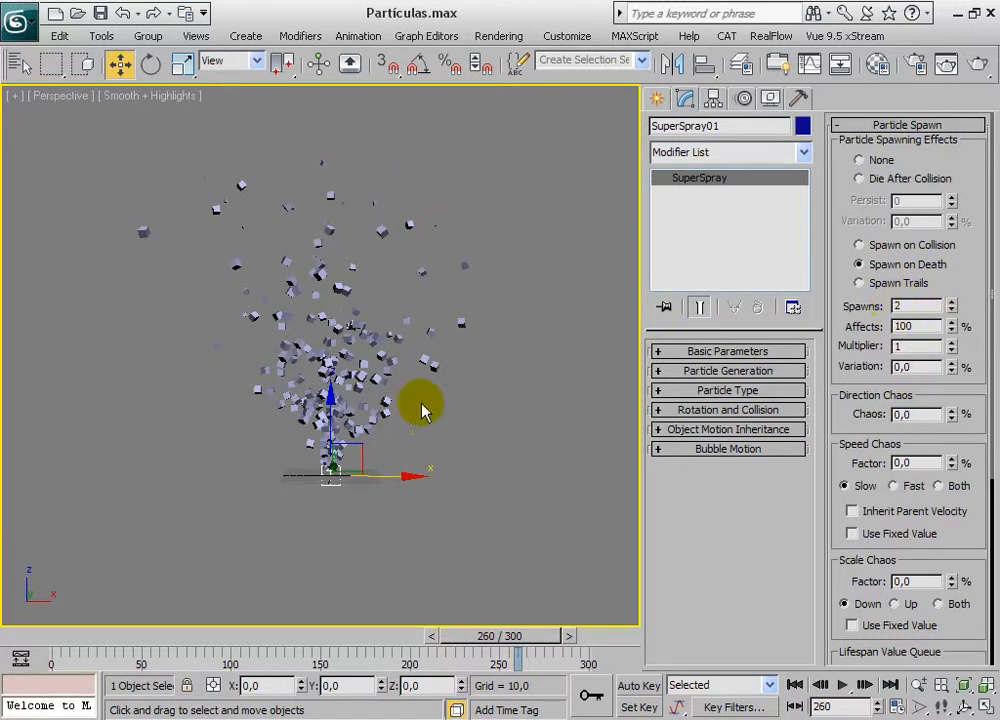
pyautogui.moveTo(472, 284); pyautogui.dragTo(402, 335, button='middle')
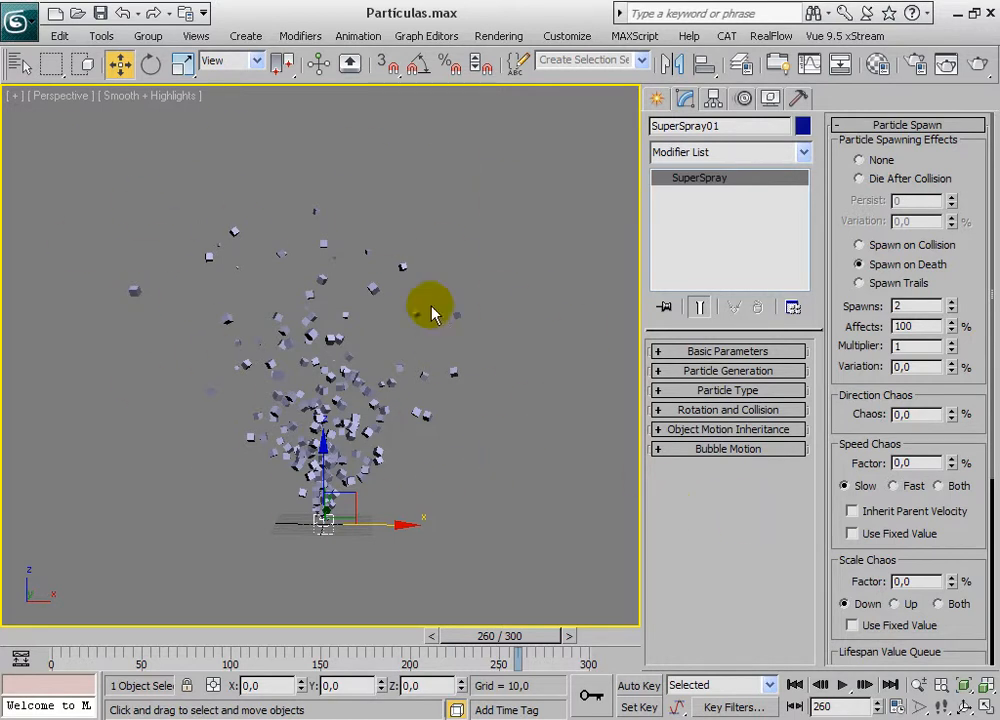
# - Set the number of spawns to 3 and play the animation to frame 292
pyautogui.click(841, 685)
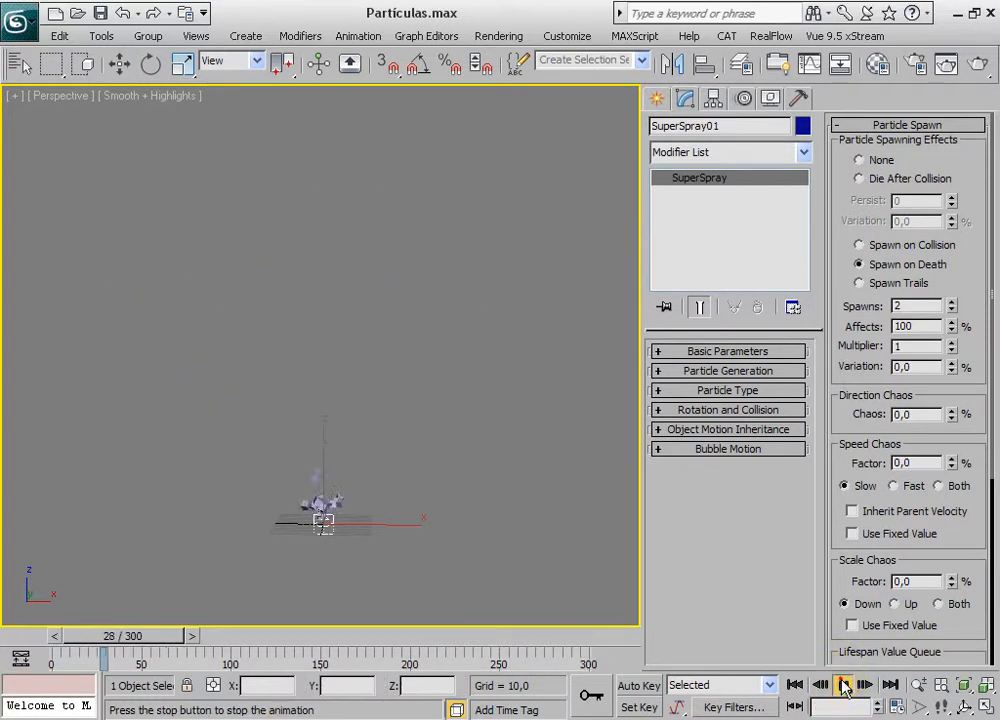
pyautogui.click(843, 686)
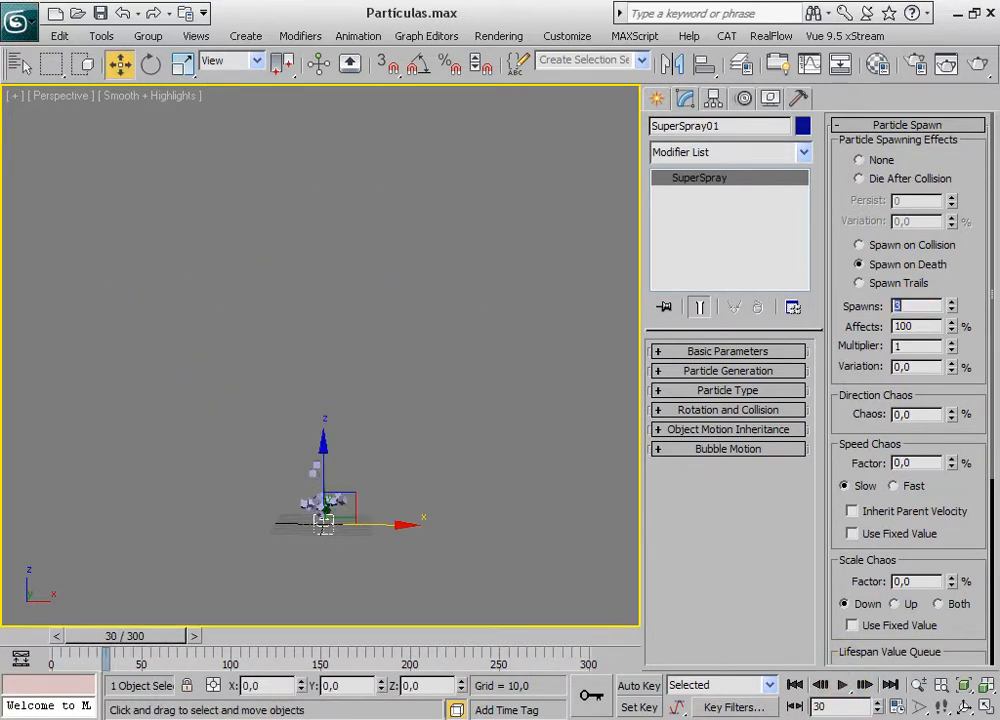
pyautogui.click(843, 685)
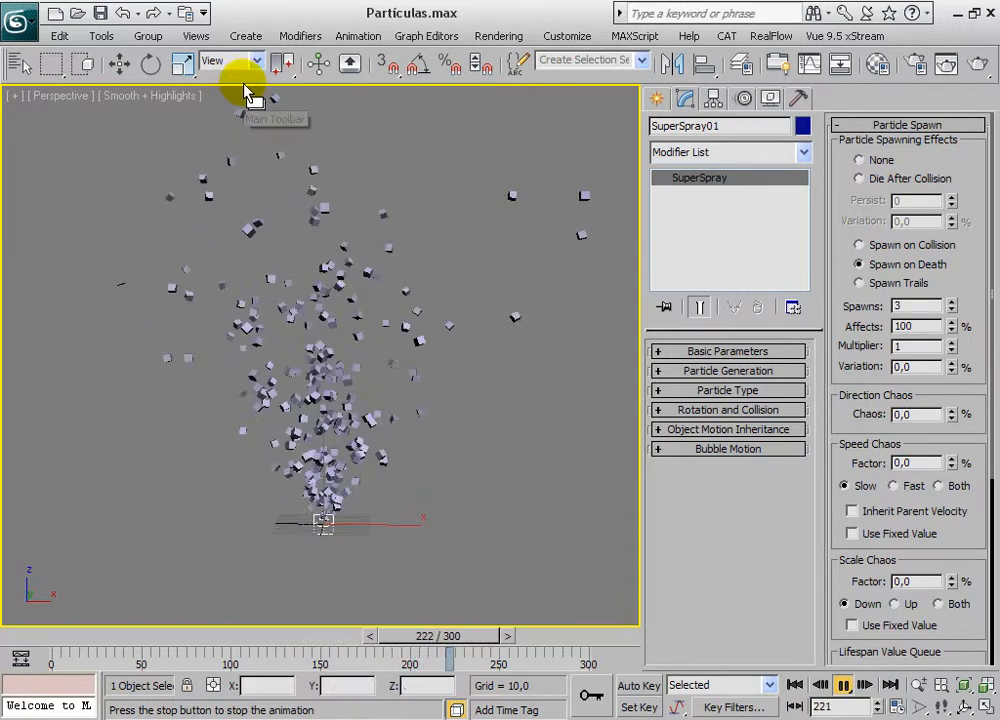
pyautogui.click(843, 685)
pyautogui.moveTo(450, 320); pyautogui.dragTo(438, 360, button='middle')
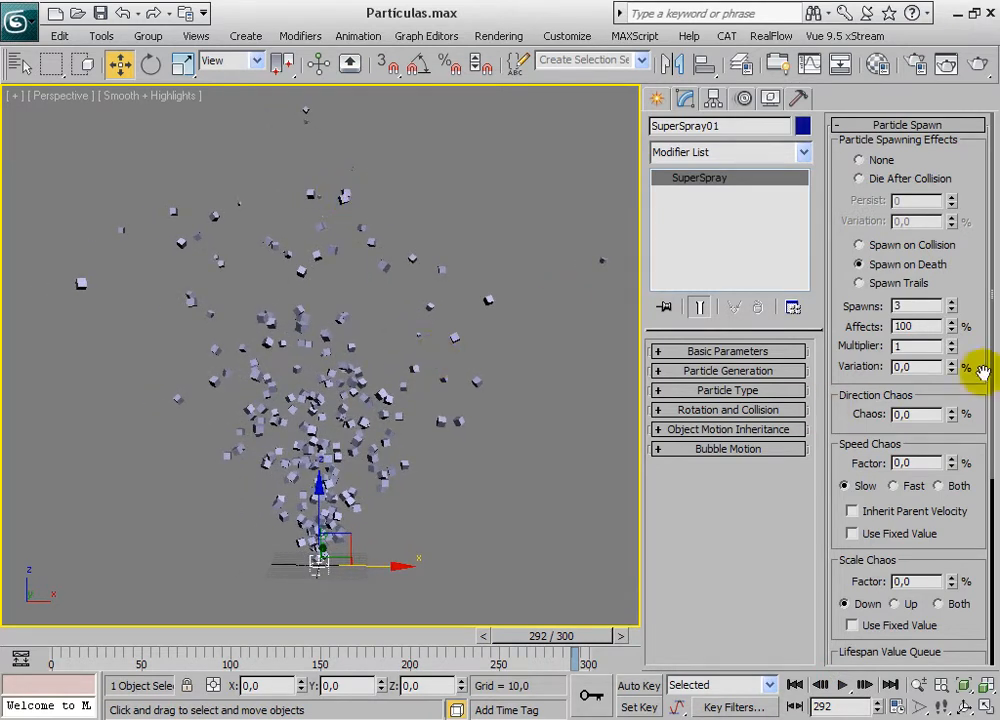
# - Set the number of spawns back to 2
pyautogui.moveTo(980, 287); pyautogui.dragTo(990, 355)
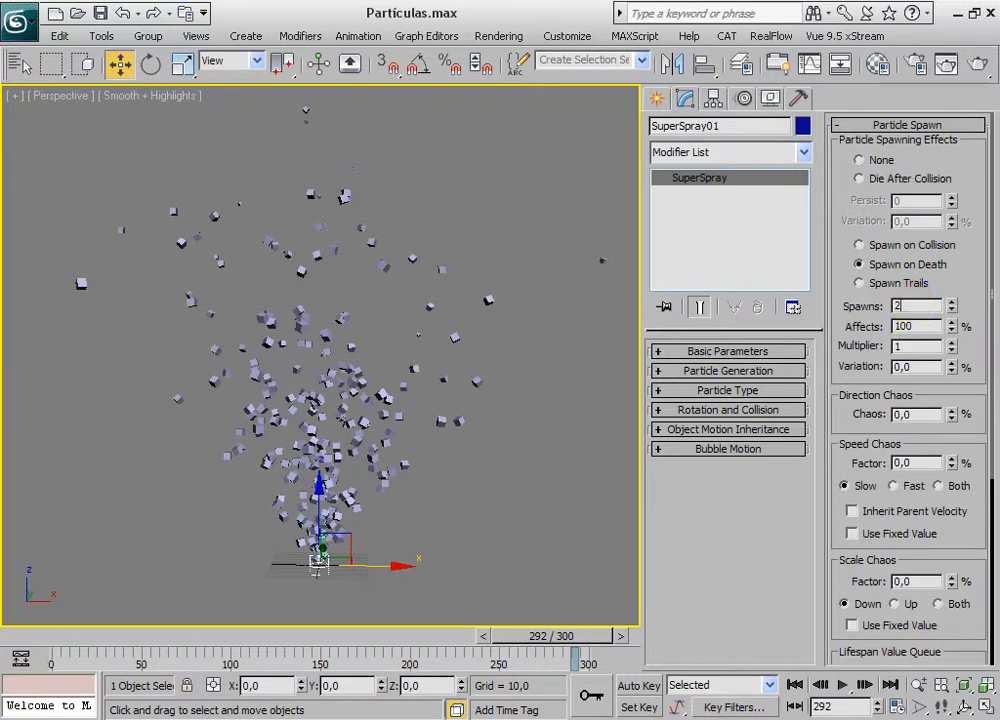
pyautogui.press('Return')
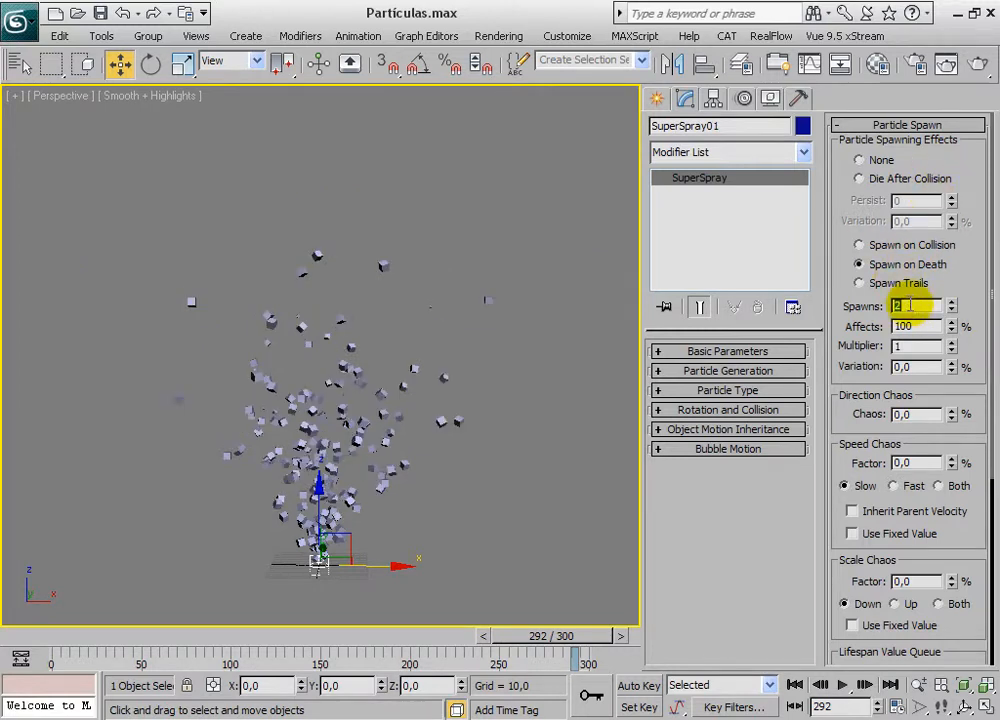
# - Play the animation from the start to frame 198 and render the perspective view at that frame
pyautogui.click(794, 685)
pyautogui.click(840, 685)
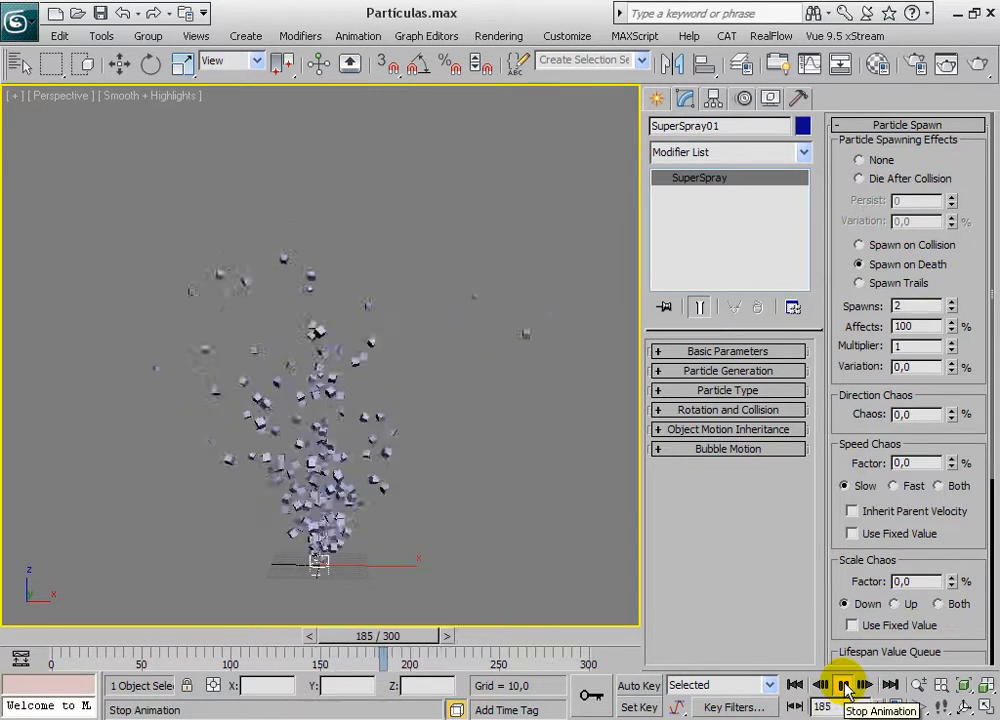
pyautogui.click(845, 686)
pyautogui.click(975, 64)
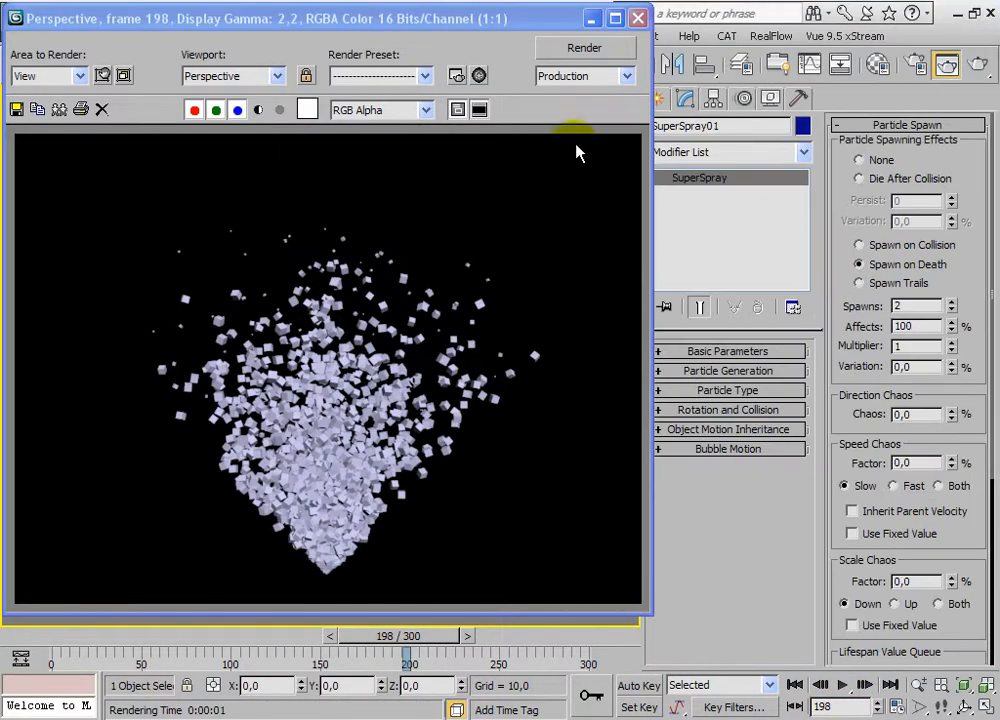
pyautogui.click(637, 18)
# - Set the Direction Chaos to 50,0 % and play the animation from the start, looping on to frame 229
pyautogui.moveTo(973, 400); pyautogui.dragTo(973, 330)
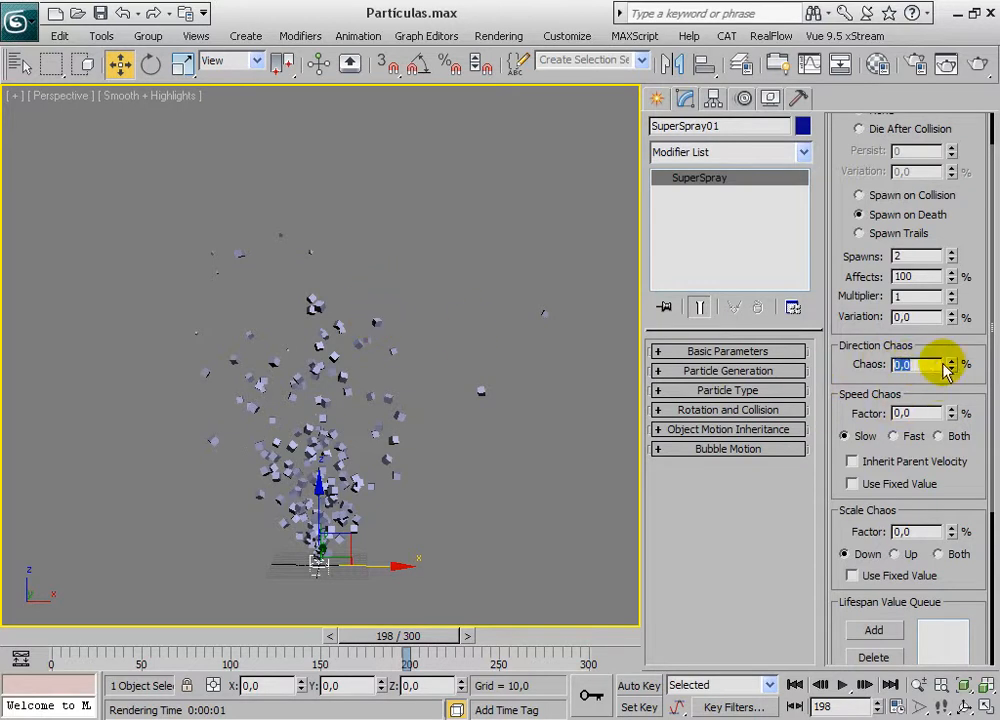
pyautogui.press('Return')
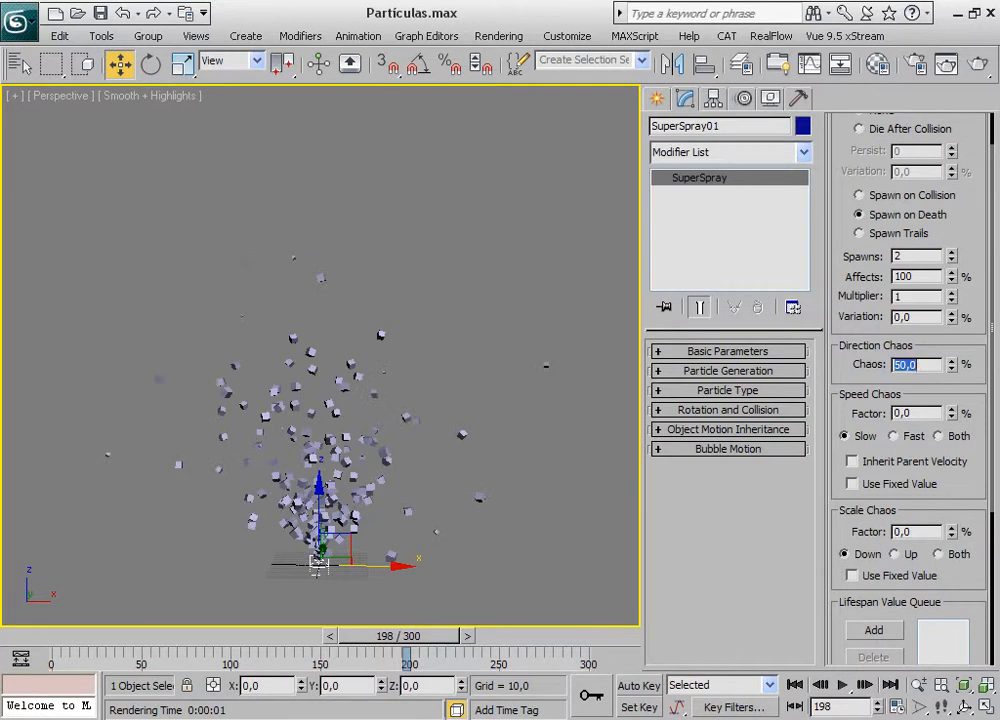
pyautogui.click(795, 685)
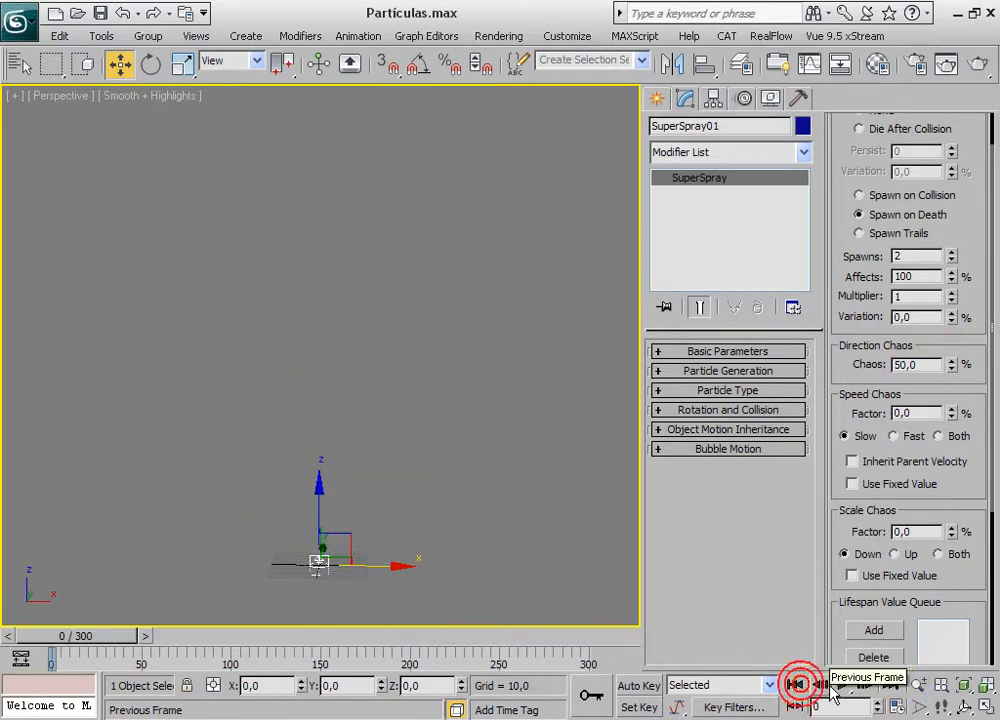
pyautogui.click(843, 685)
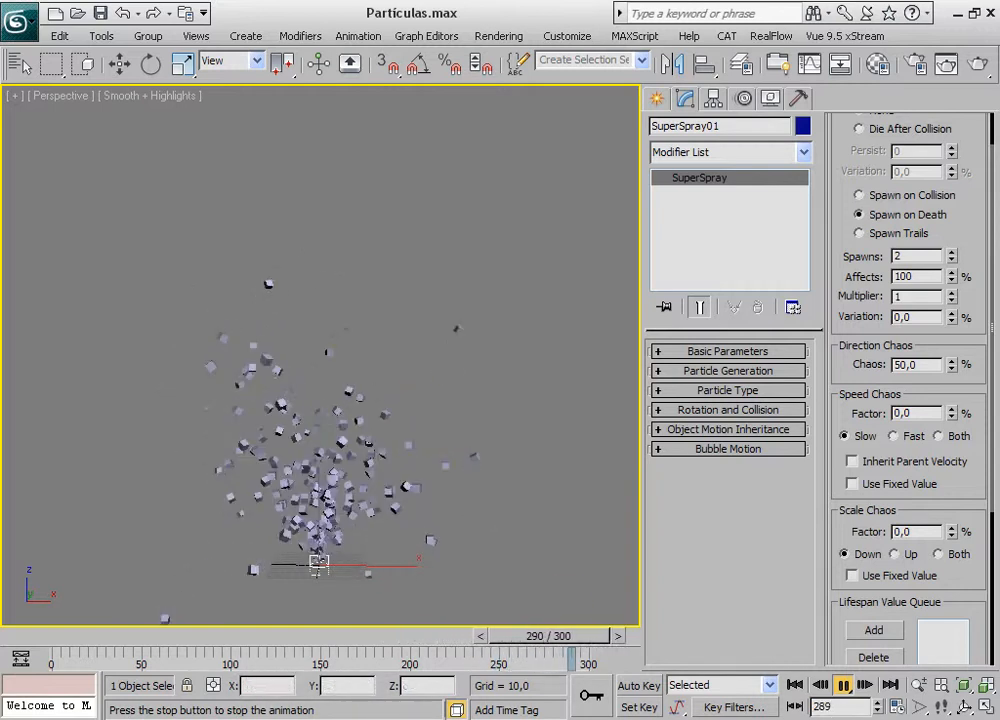
pyautogui.click(843, 684)
pyautogui.moveTo(477, 506); pyautogui.dragTo(475, 498, button='middle')
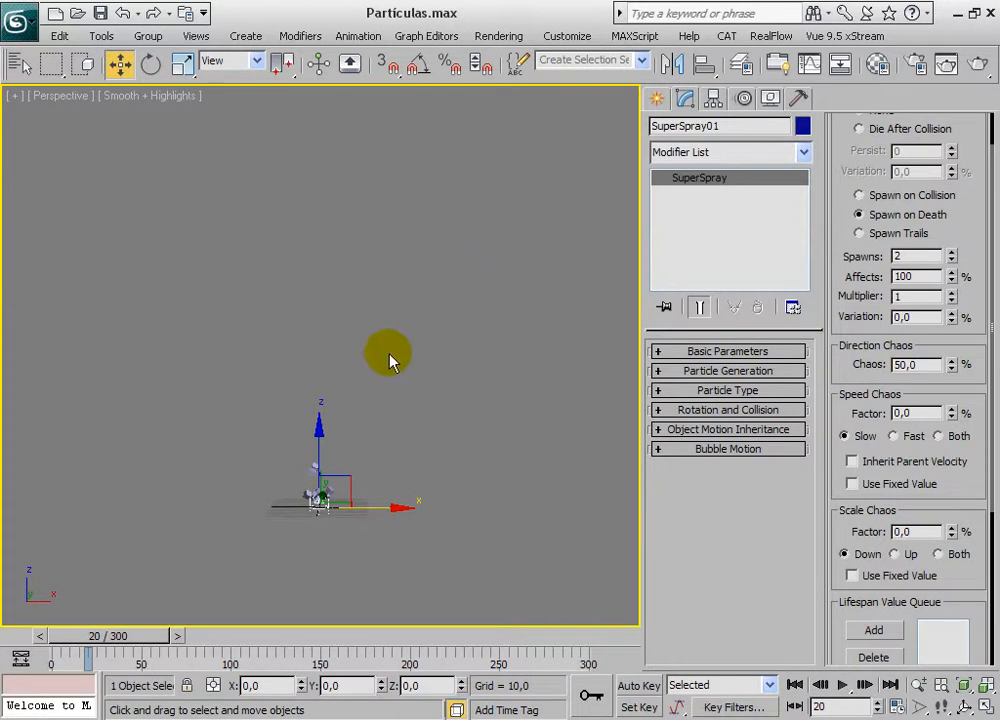
pyautogui.click(842, 685)
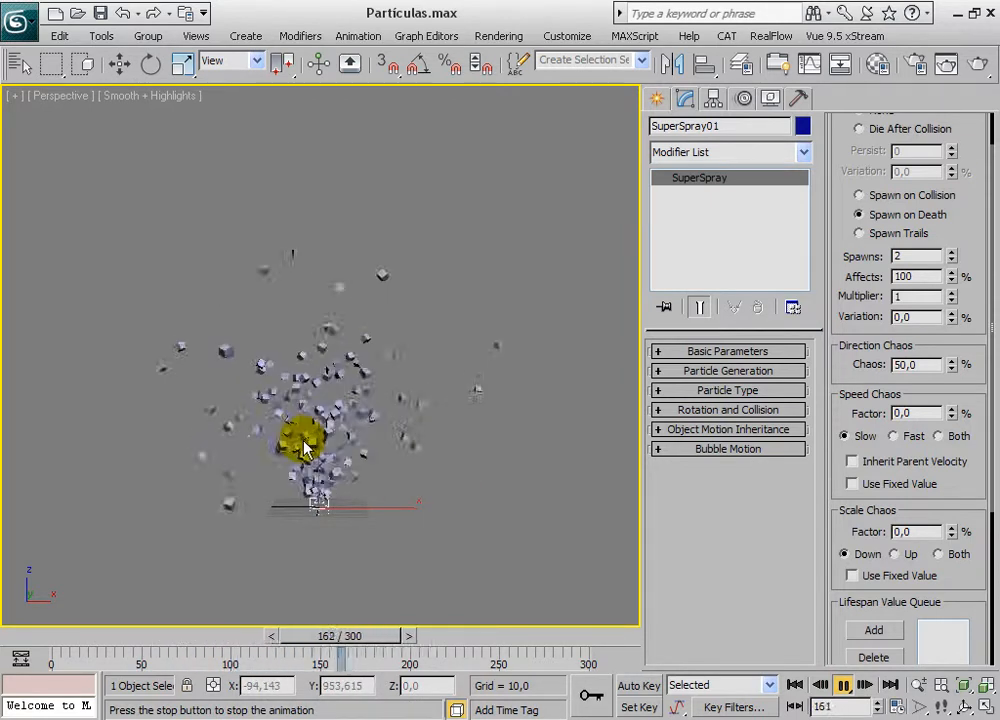
pyautogui.click(843, 688)
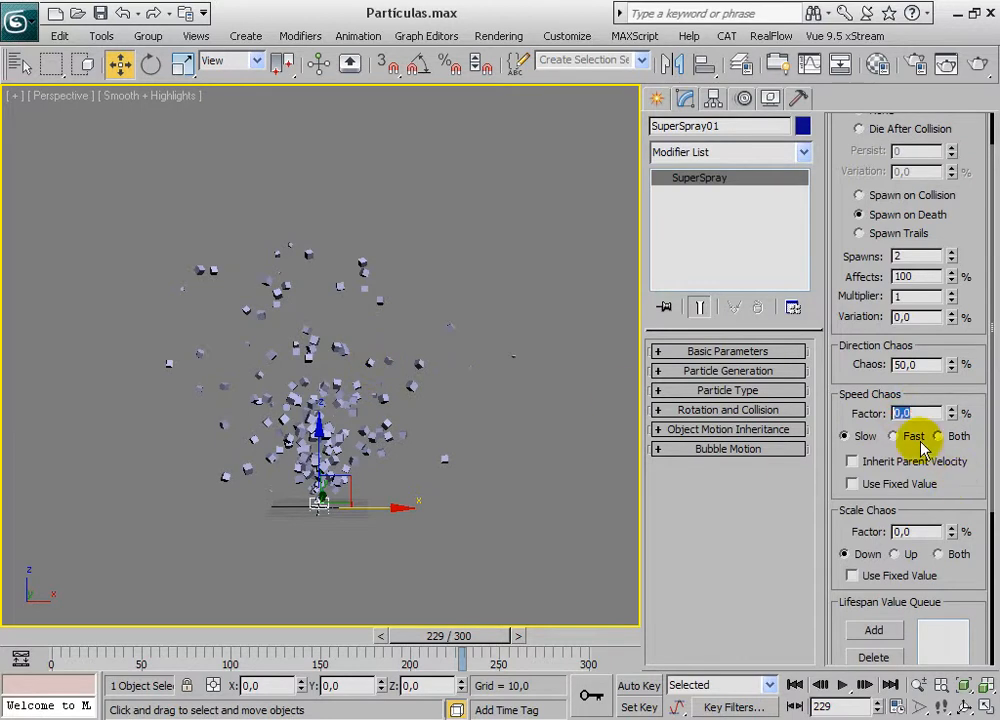
# - Set the Speed Chaos factor to 50,0 %
pyautogui.press('Return')
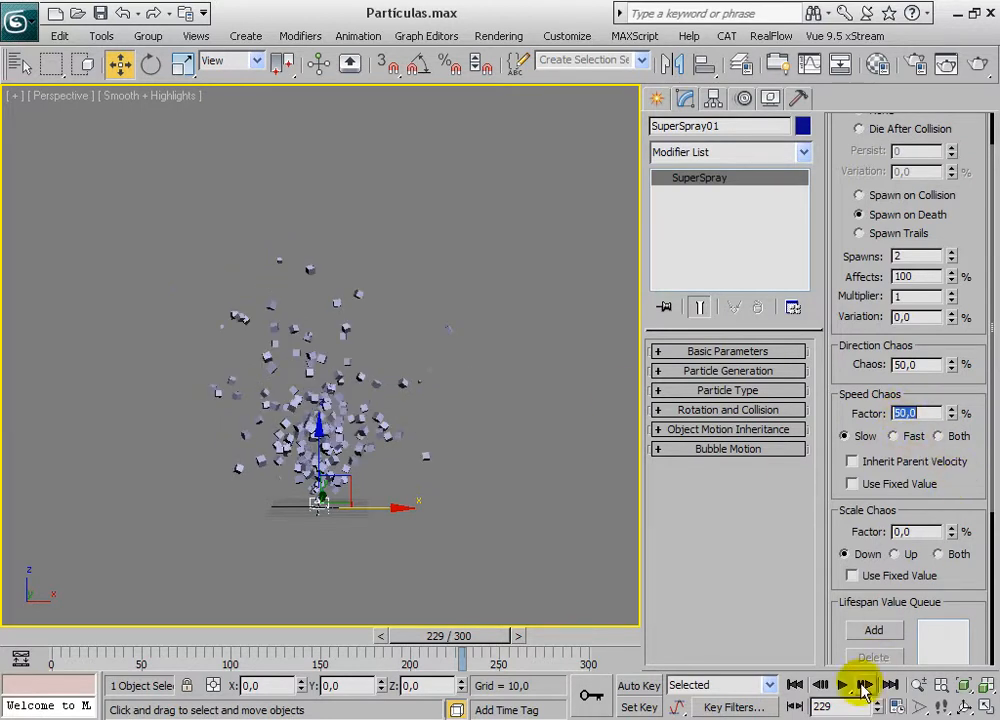
# - Play the animation from the start in a closer perspective view, looping on to frame 145
pyautogui.click(797, 683)
pyautogui.click(848, 681)
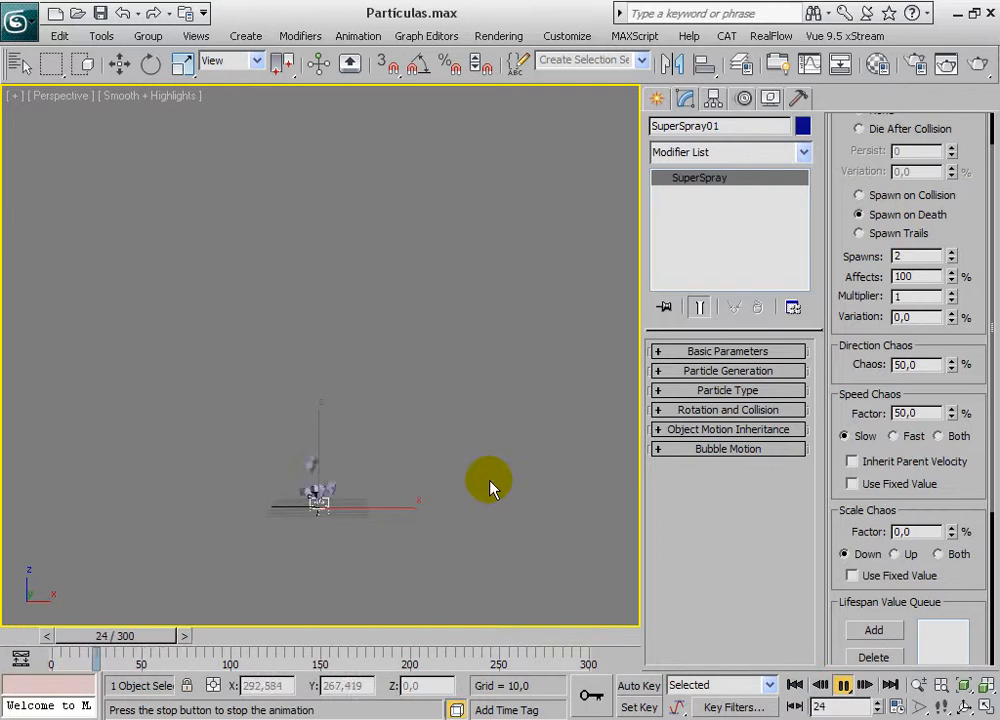
pyautogui.scroll(3, 478, 477)
pyautogui.moveTo(475, 475); pyautogui.dragTo(478, 410, button='middle')
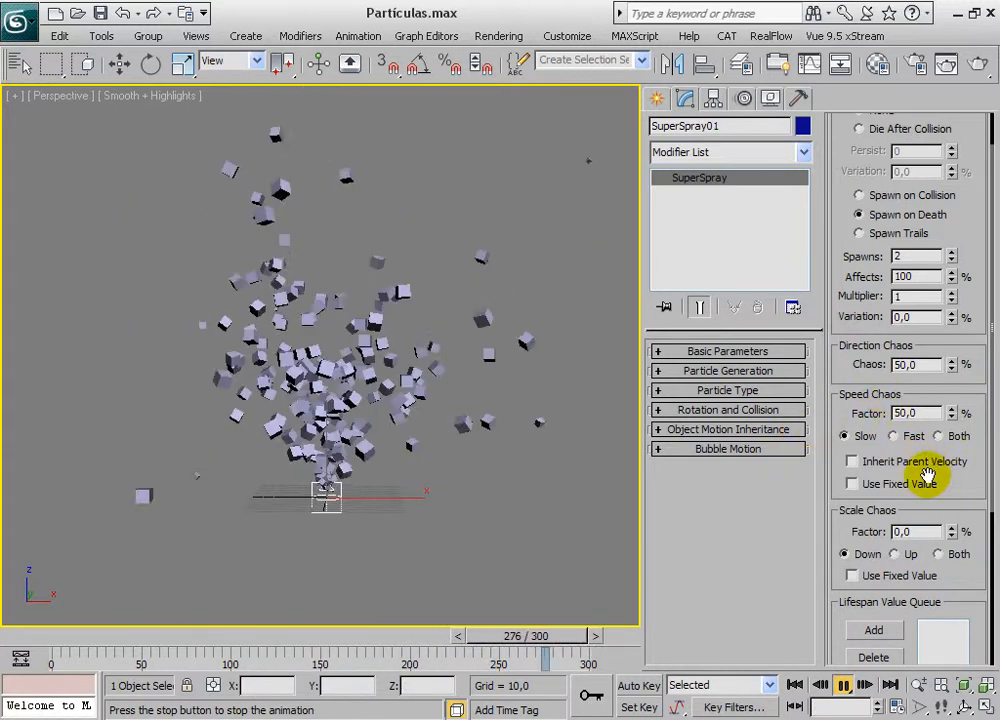
pyautogui.doubleClick(904, 413)
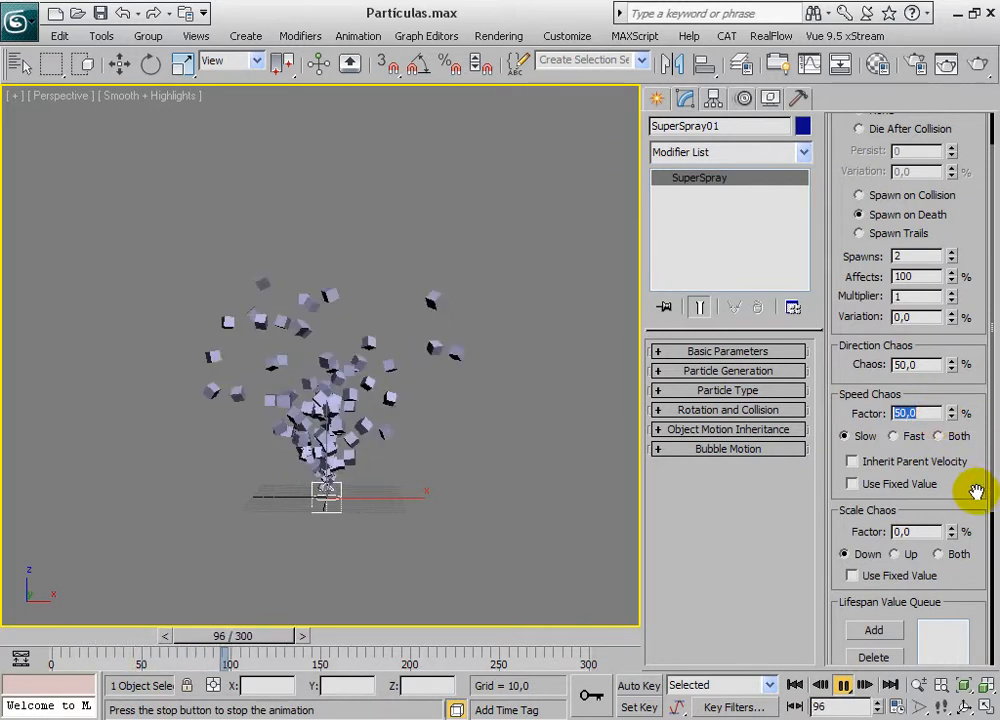
pyautogui.click(848, 688)
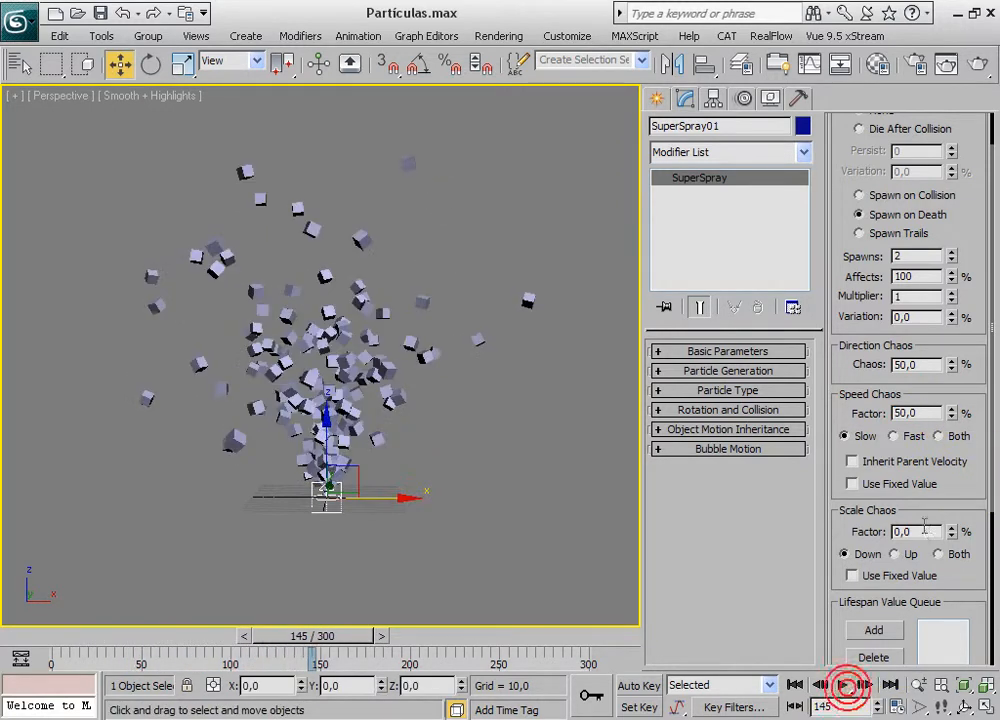
# - Set the Scale Chaos factor to 50,0 %
pyautogui.moveTo(958, 505); pyautogui.dragTo(852, 432)
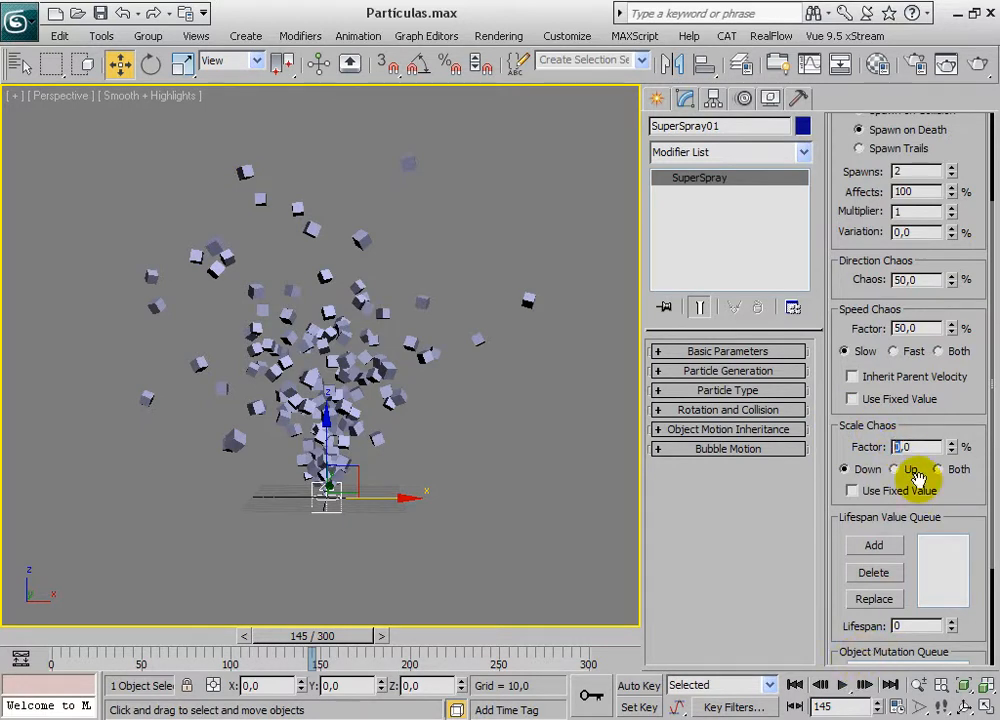
pyautogui.press('Return')
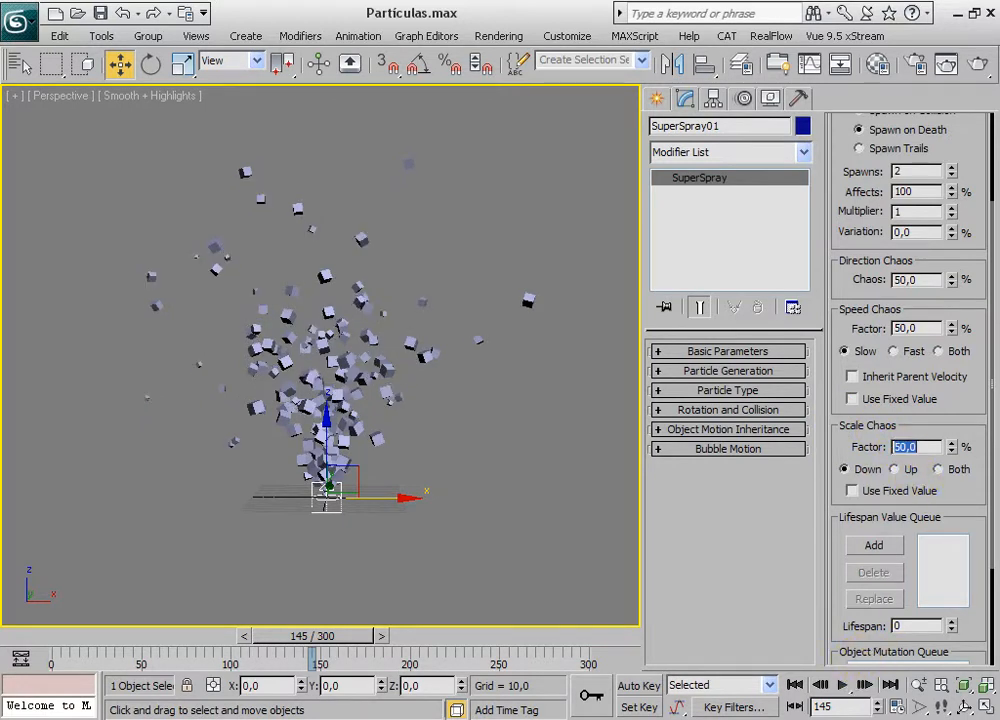
pyautogui.click(795, 686)
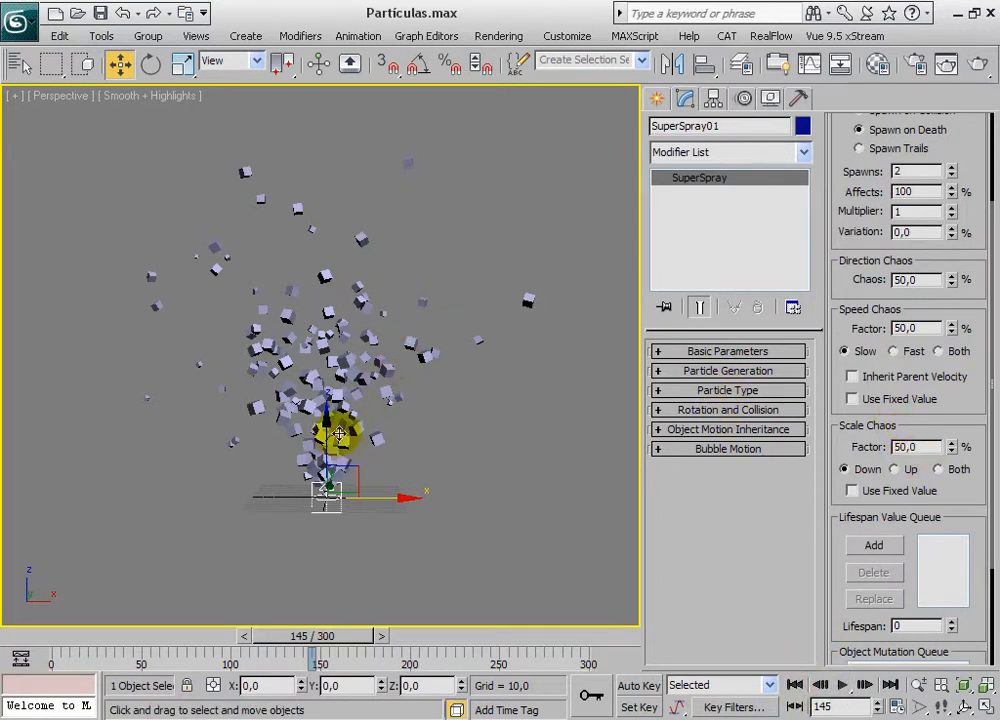
pyautogui.scroll(4, 980, 178)
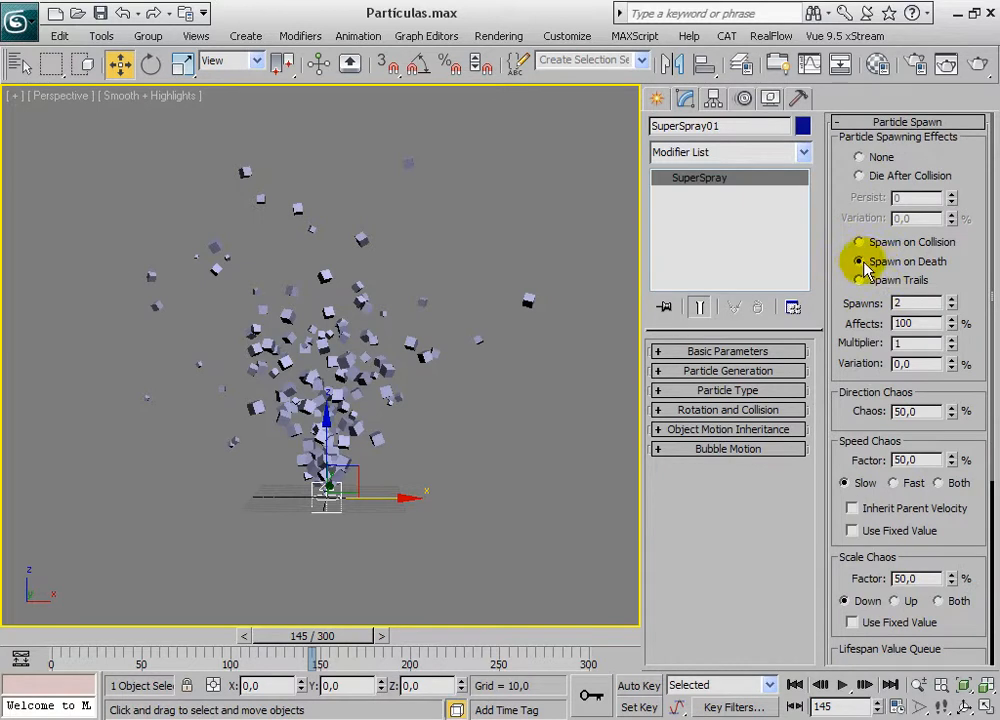
# - Play the animation from the start to frame 130, pausing at frame 54 to examine the particles
pyautogui.click(796, 685)
pyautogui.click(839, 686)
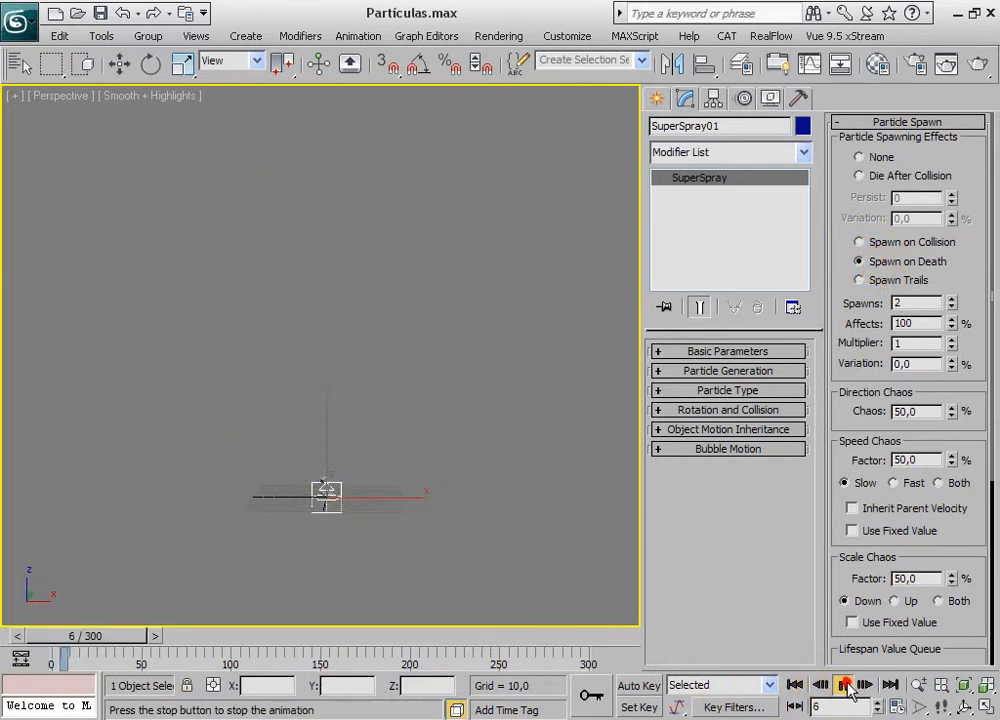
pyautogui.click(843, 686)
pyautogui.press('w')
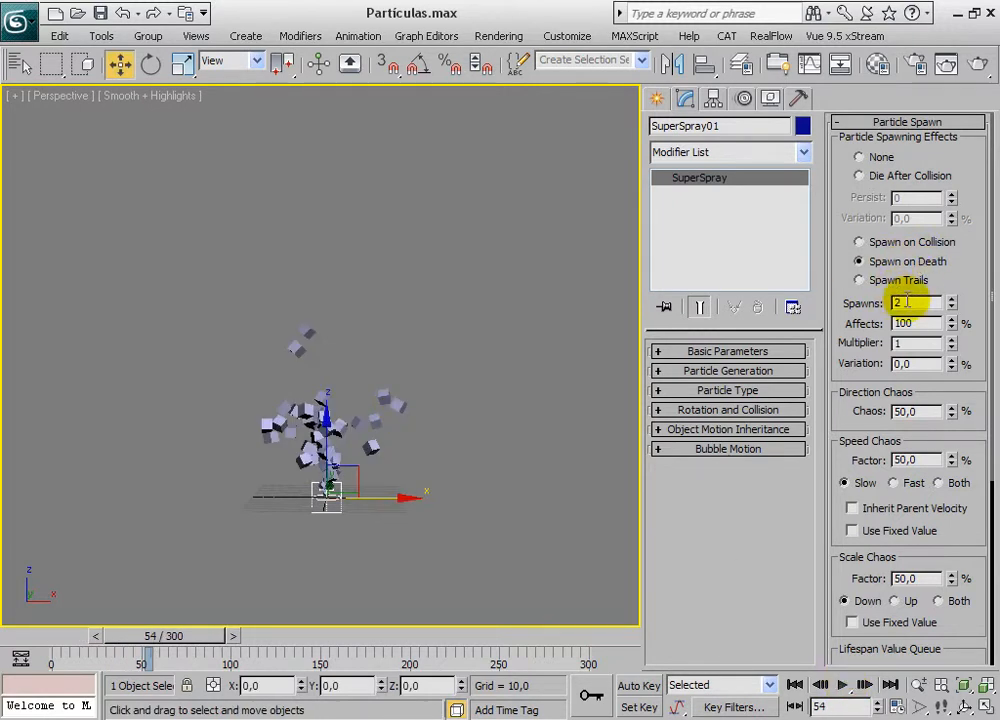
pyautogui.click(918, 460)
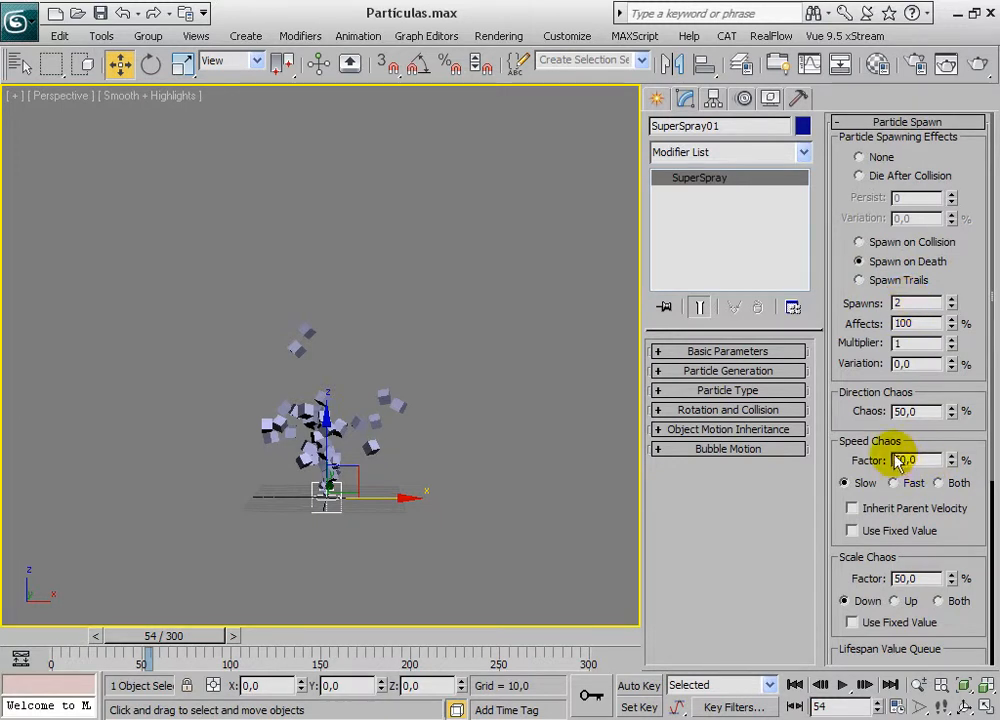
pyautogui.click(843, 685)
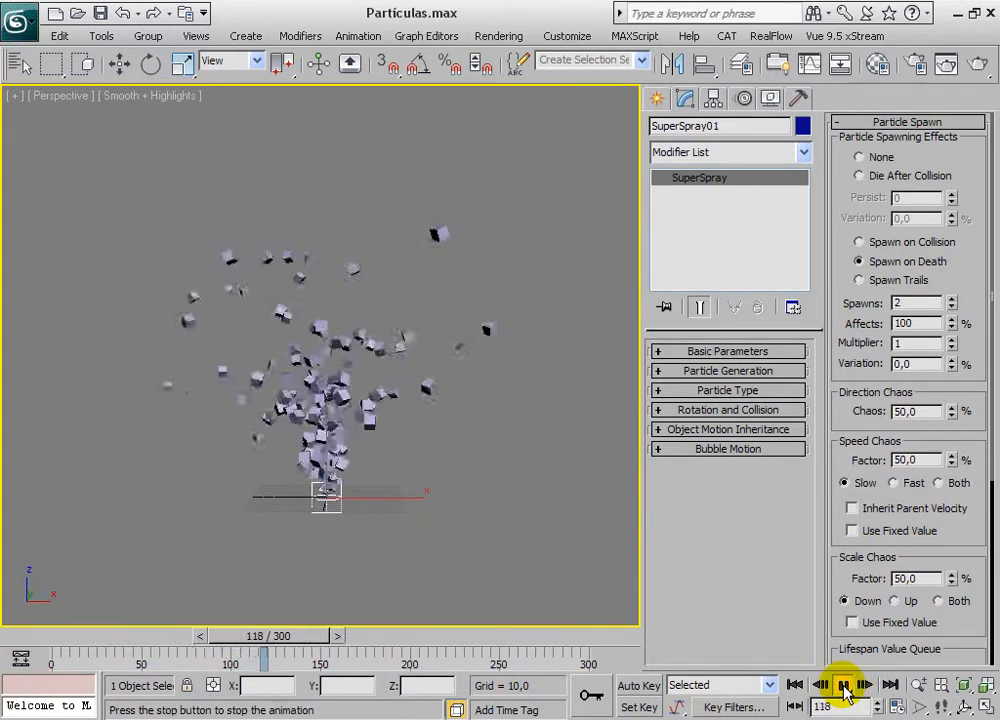
pyautogui.click(843, 685)
# - Set the number of spawns to 3 and play the animation from the start to frame 124
pyautogui.moveTo(985, 268); pyautogui.dragTo(985, 271)
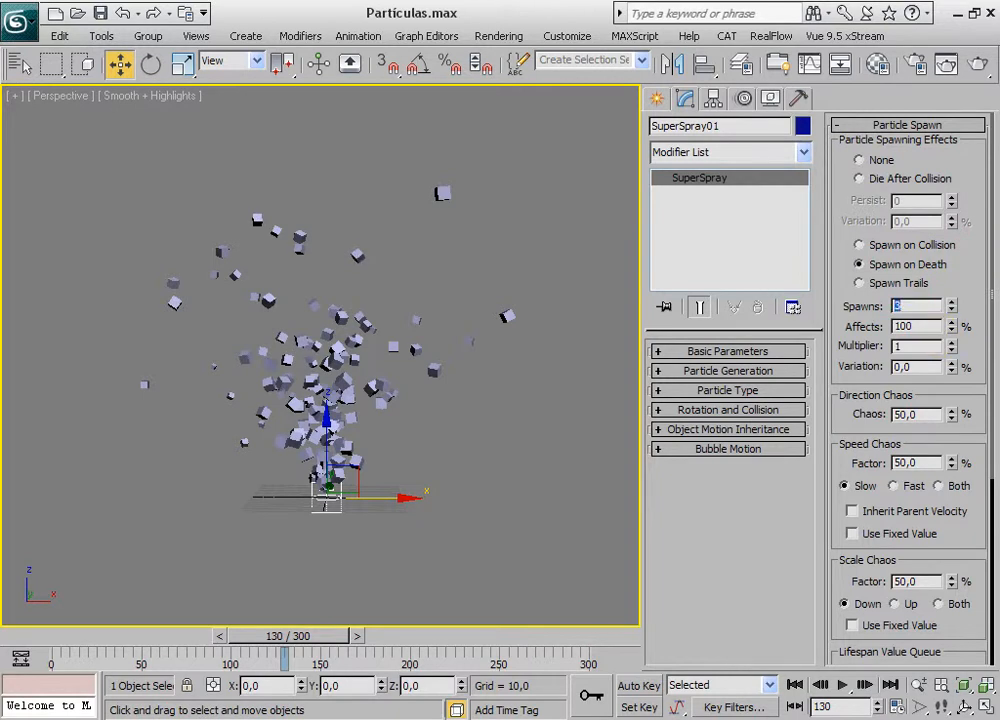
pyautogui.click(794, 685)
pyautogui.click(843, 685)
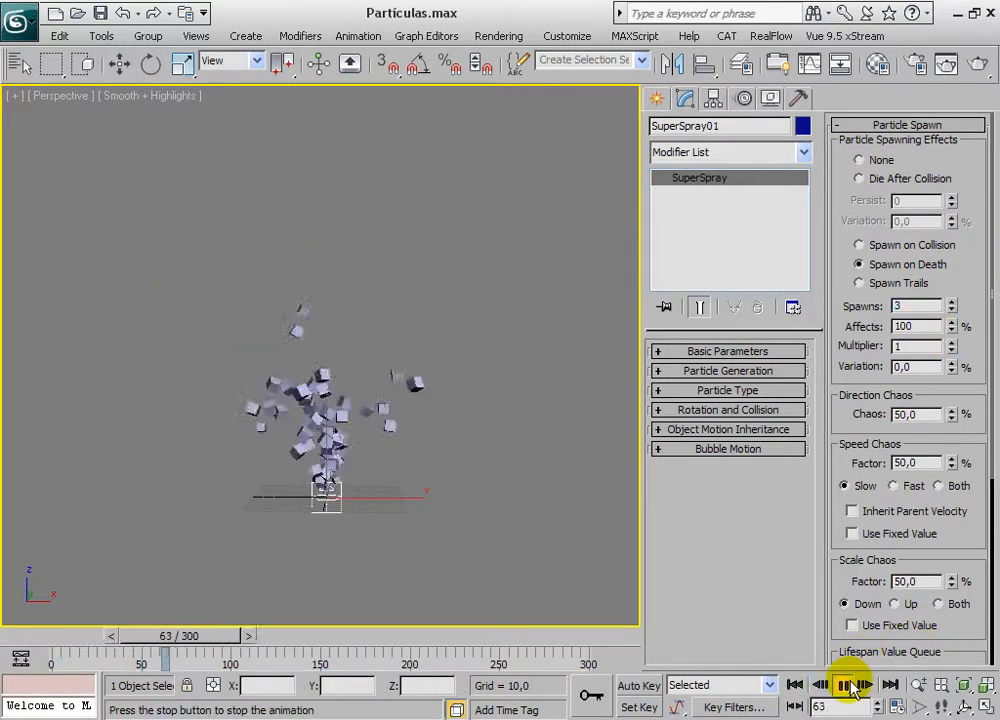
pyautogui.click(846, 685)
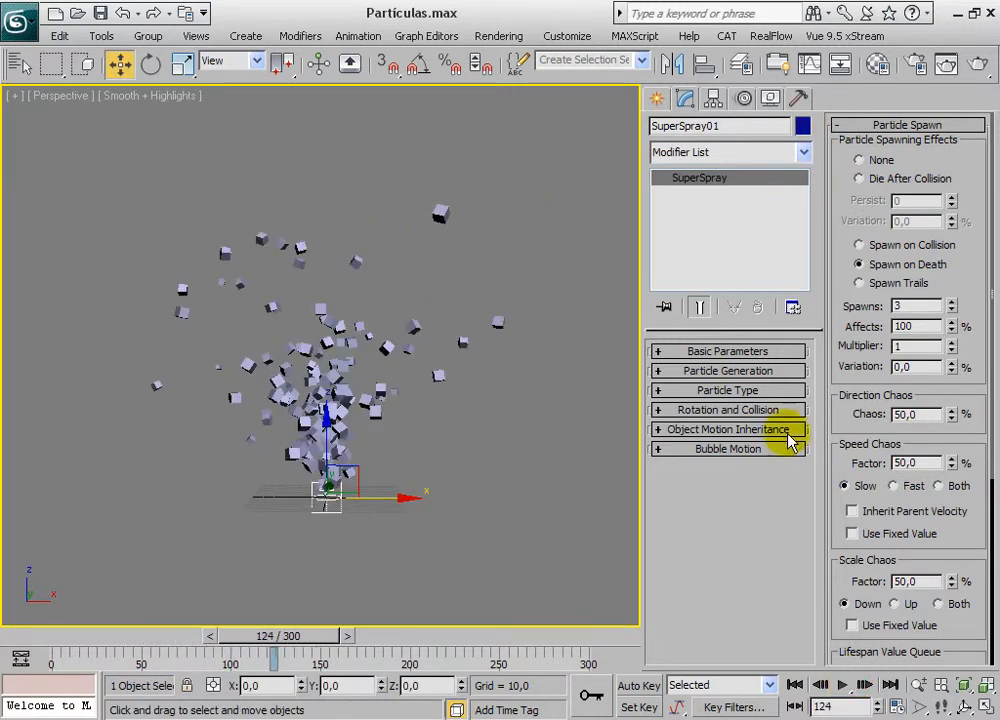
# - Set the viewport display's Percentage of Particles to 100,0 % in the Basic Parameters
pyautogui.click(687, 352)
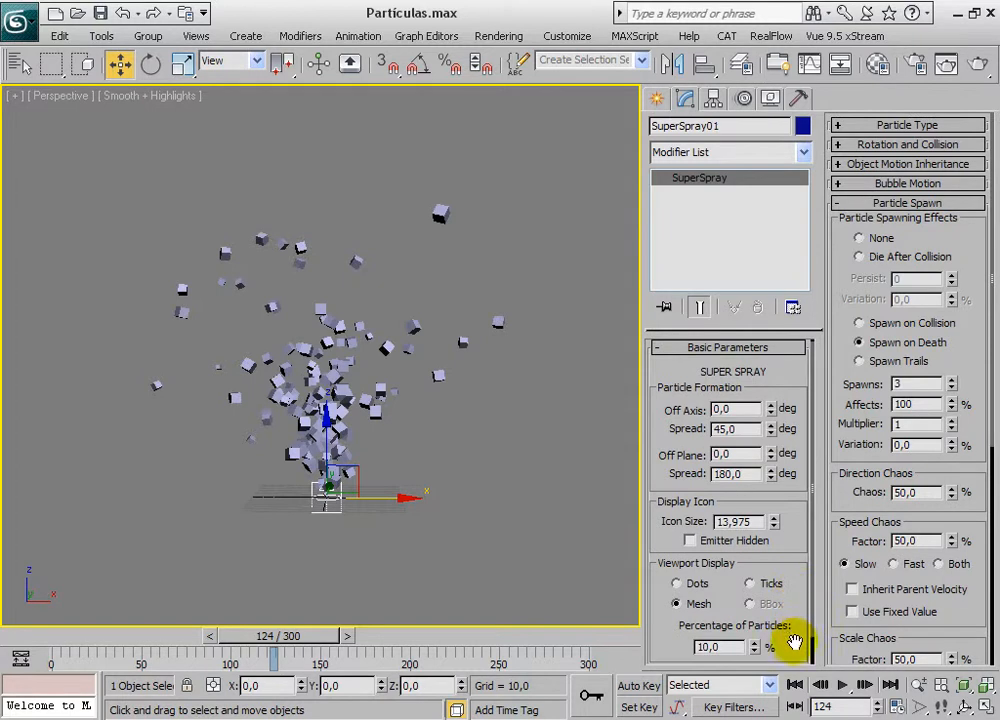
pyautogui.moveTo(793, 641); pyautogui.dragTo(782, 517)
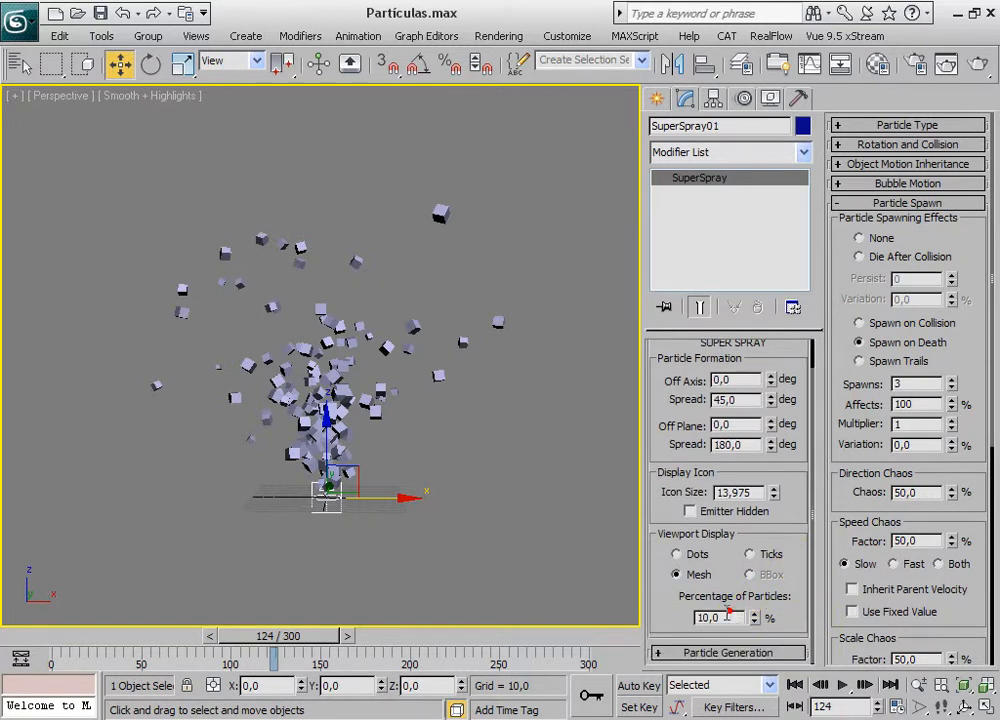
pyautogui.write('0')
pyautogui.press('Return')
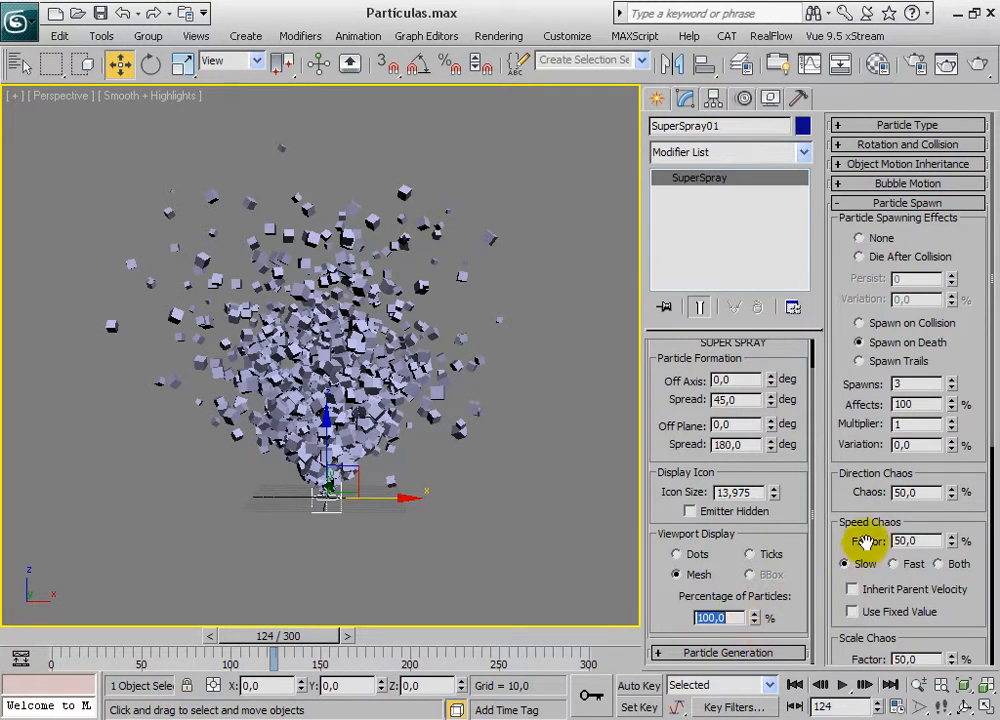
pyautogui.moveTo(785, 356); pyautogui.dragTo(806, 403)
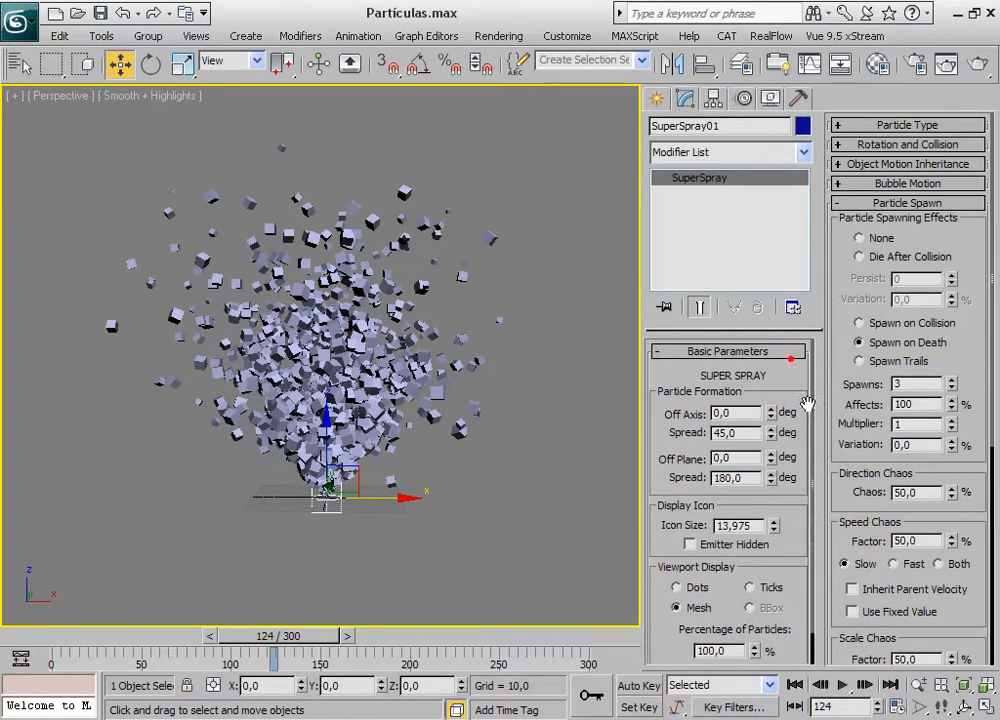
pyautogui.click(695, 352)
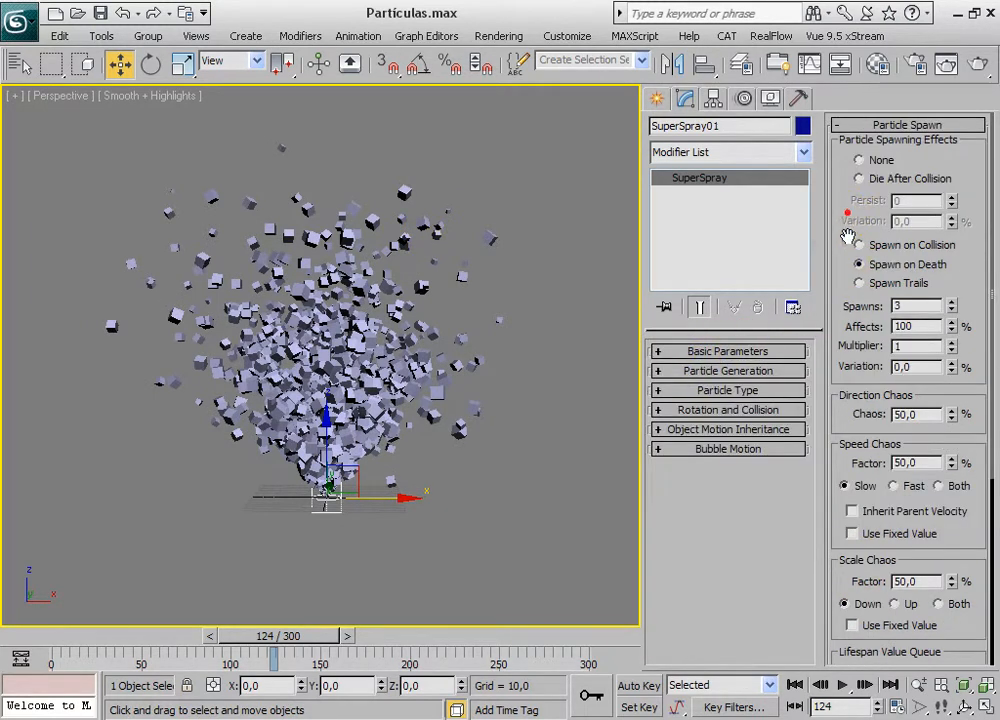
# - Lower the Particle Generation rate to 5 and on to 2, and dismiss the download notification
pyautogui.click(689, 372)
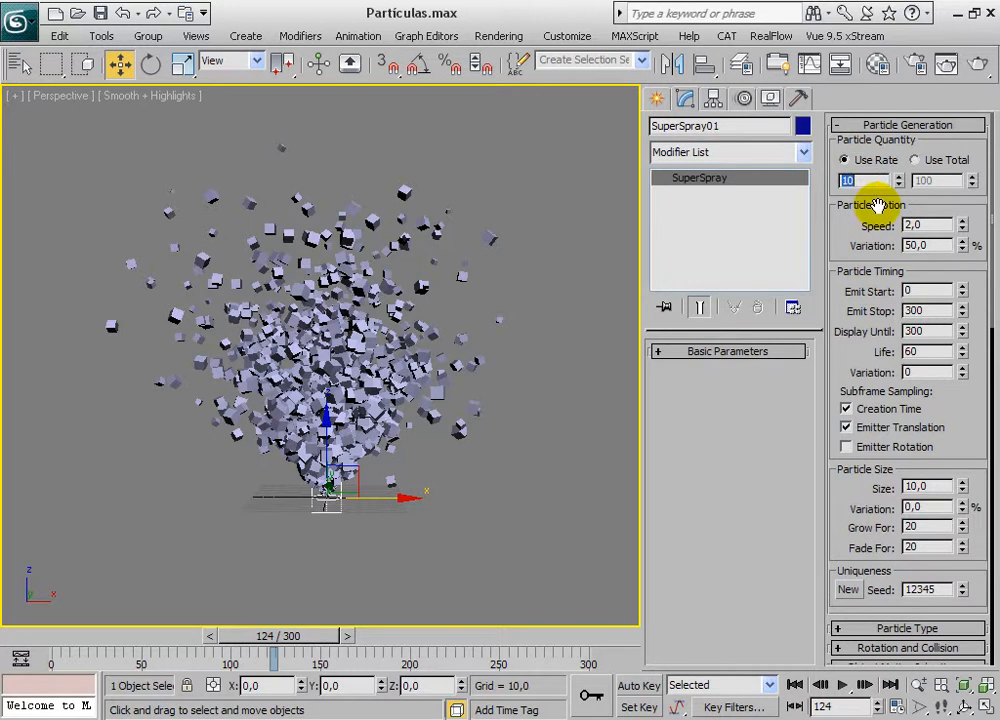
pyautogui.write('5')
pyautogui.press('Return')
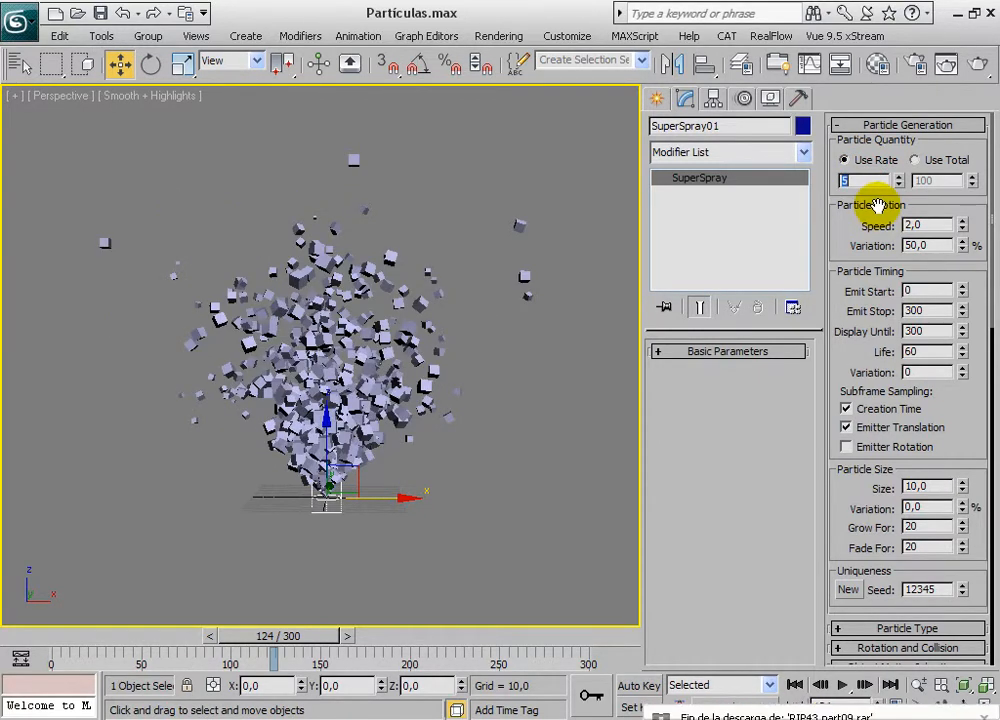
pyautogui.write('2')
pyautogui.press('Return')
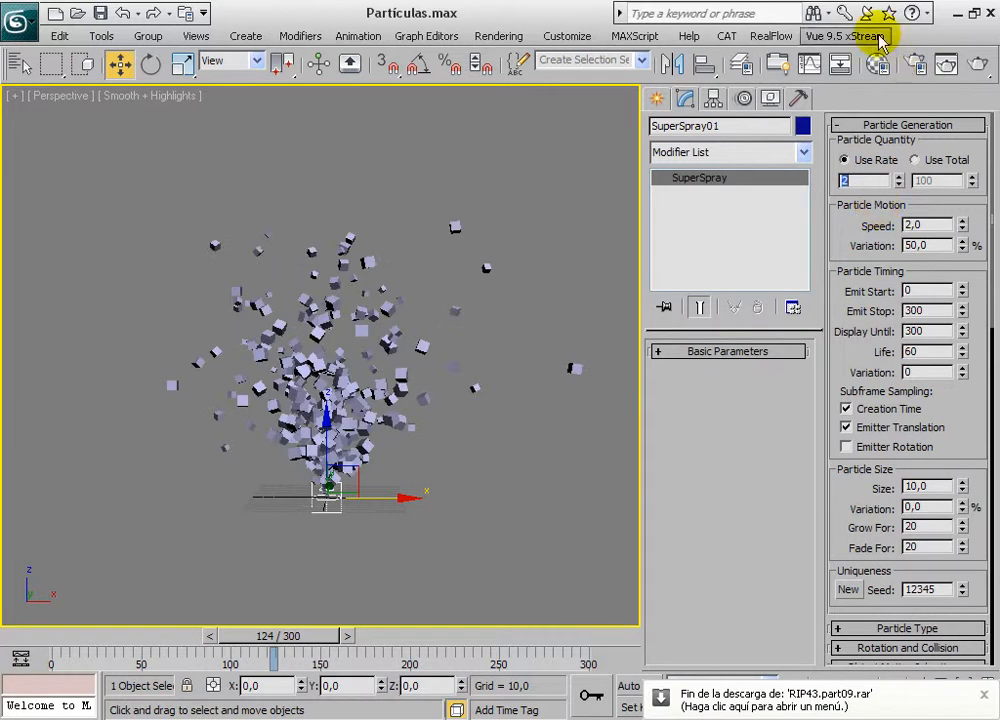
pyautogui.click(986, 696)
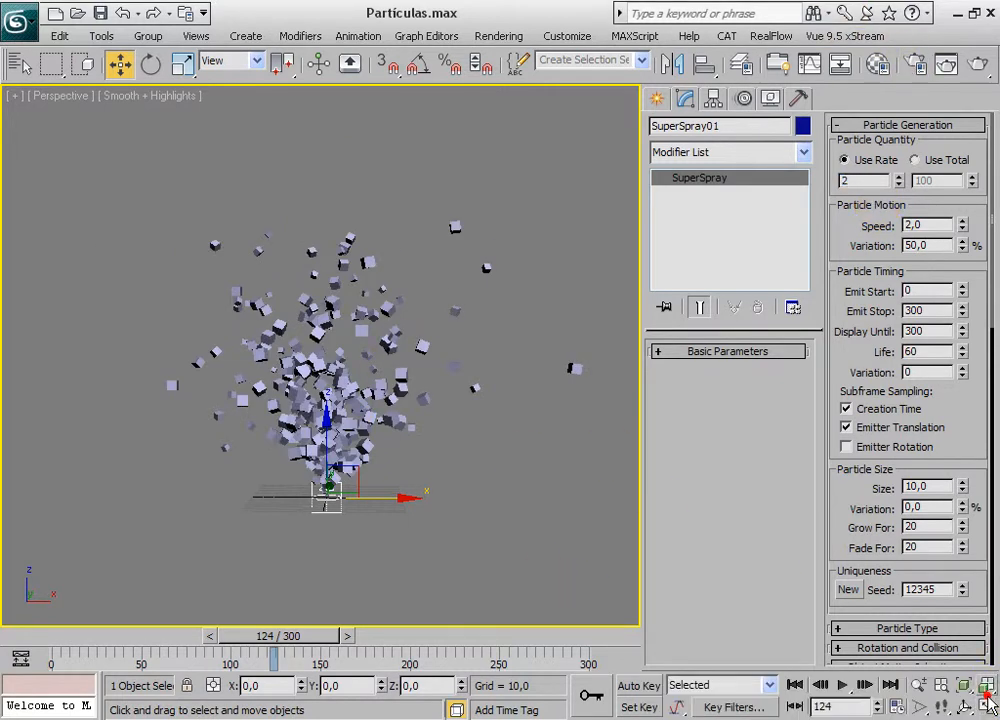
# - Play the animation from the start and stop it at frame 94
pyautogui.click(794, 685)
pyautogui.click(845, 686)
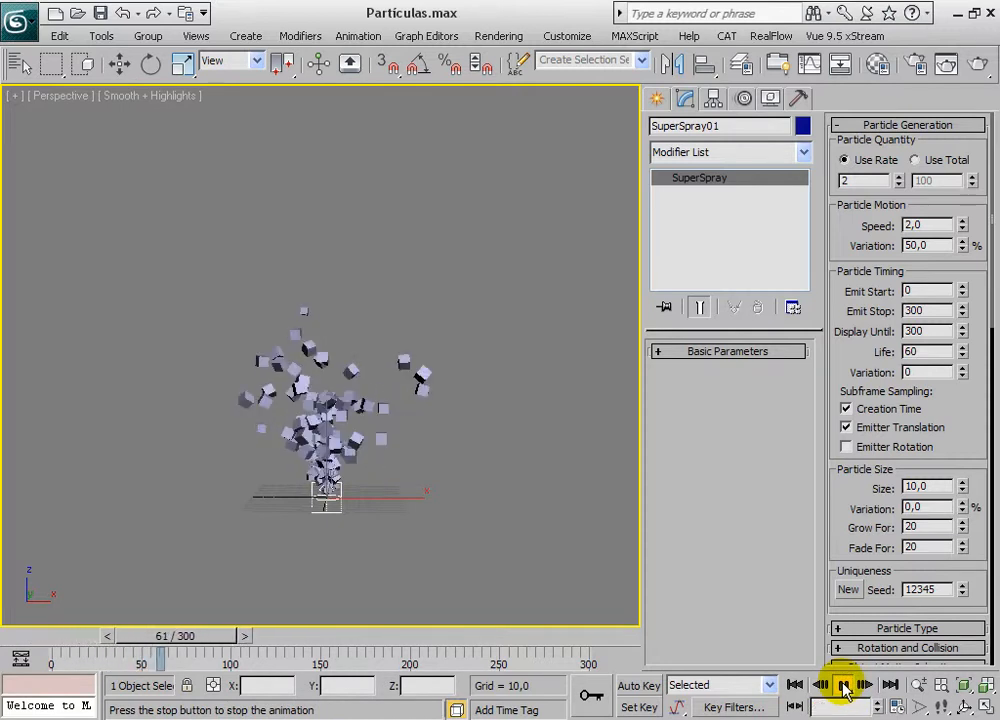
pyautogui.click(845, 686)
pyautogui.press('w')
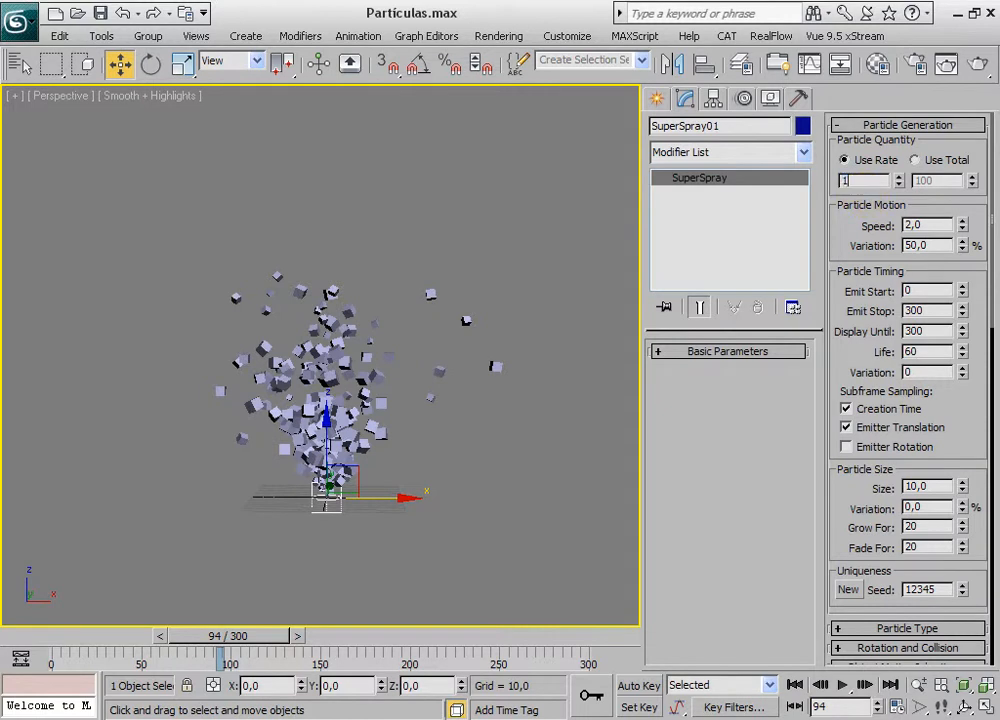
# - Set the particle rate to 1 and play the animation from the start to frame 147, pausing at frame 85
pyautogui.write('1')
pyautogui.press('Return')
pyautogui.click(796, 685)
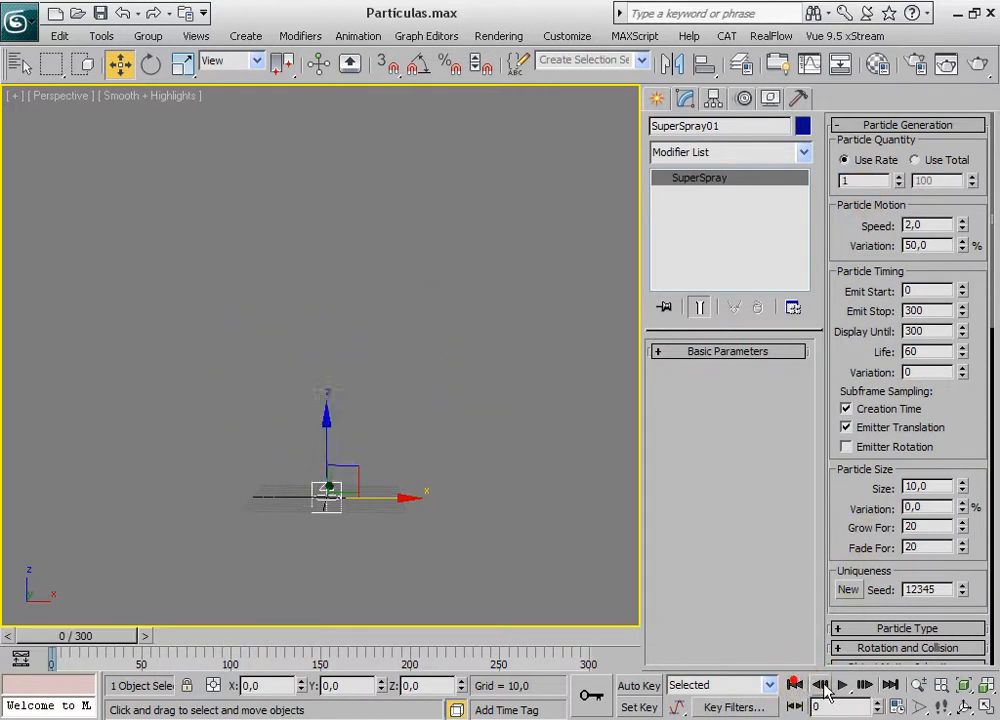
pyautogui.click(843, 686)
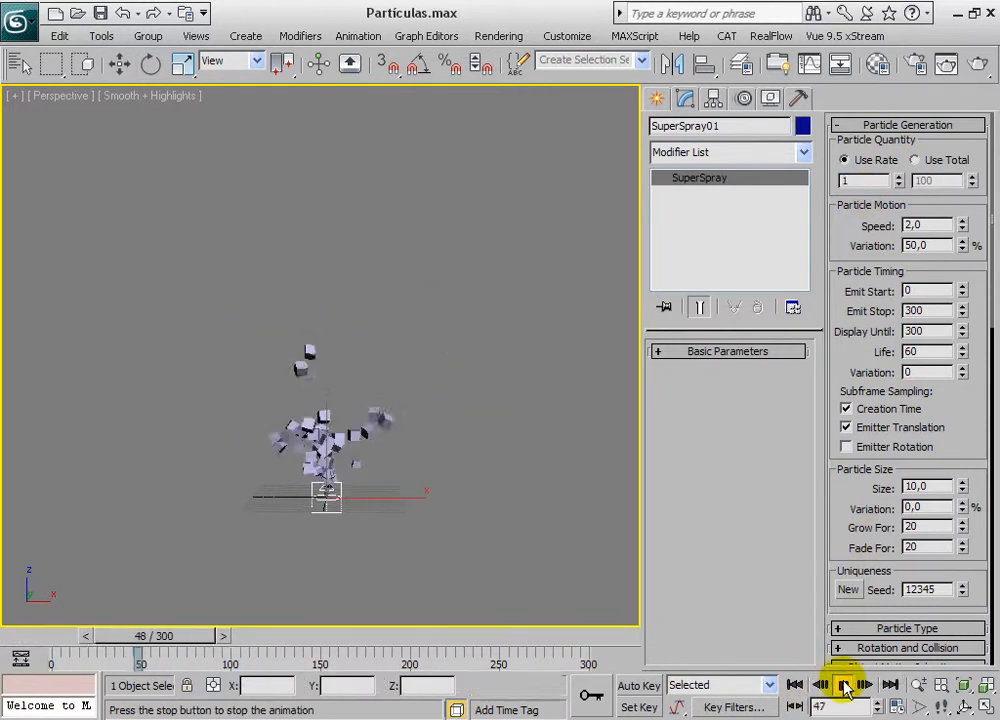
pyautogui.click(843, 686)
pyautogui.press('w')
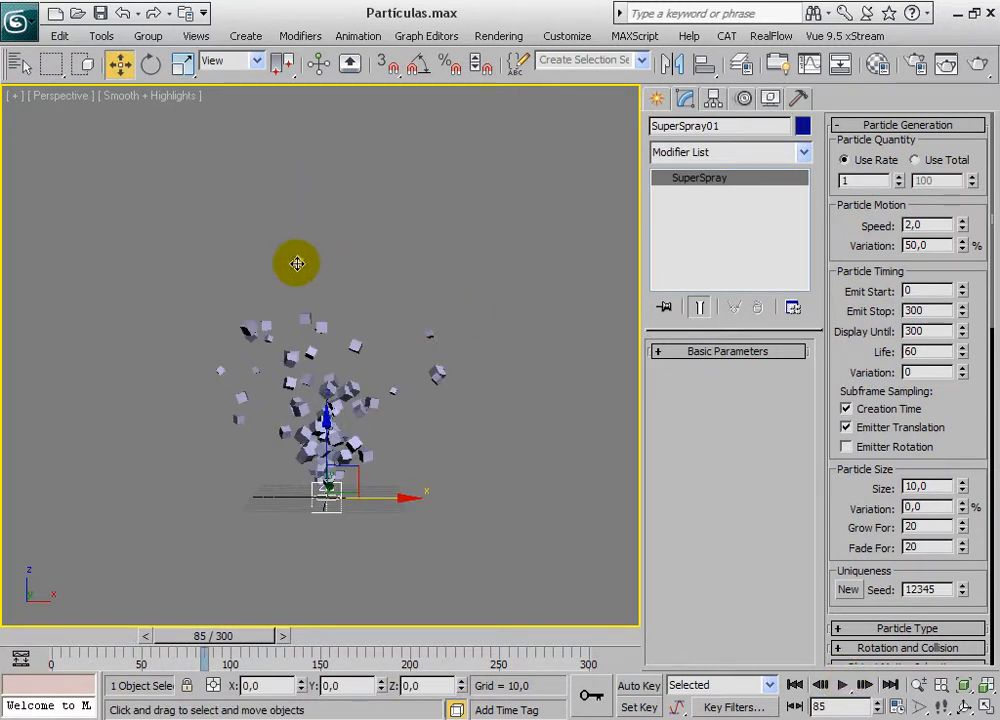
pyautogui.click(842, 686)
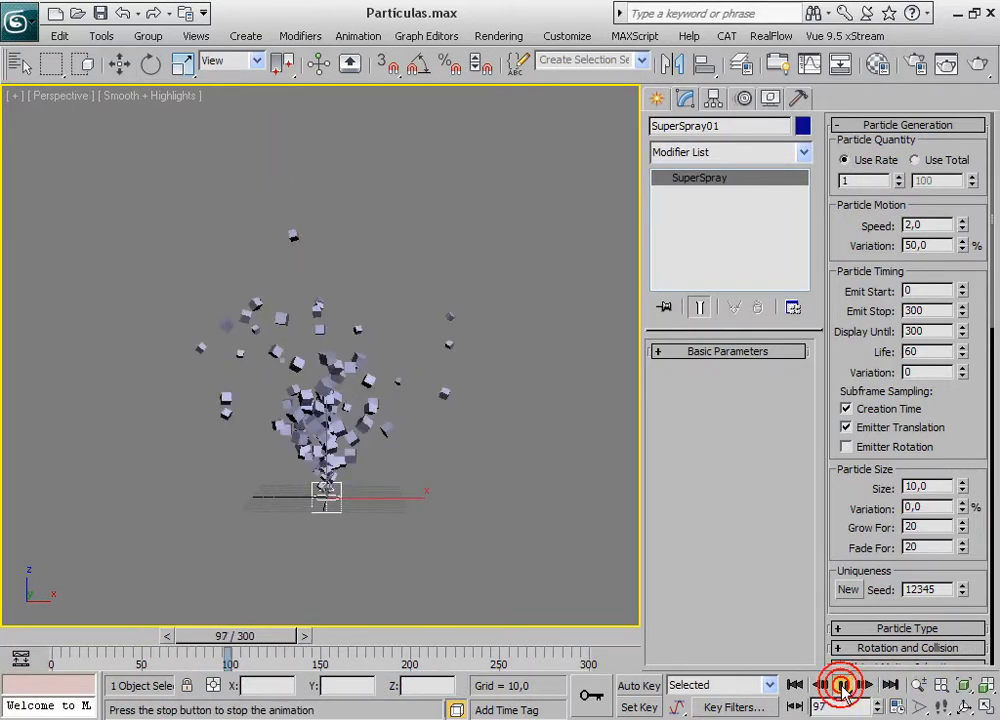
pyautogui.click(845, 687)
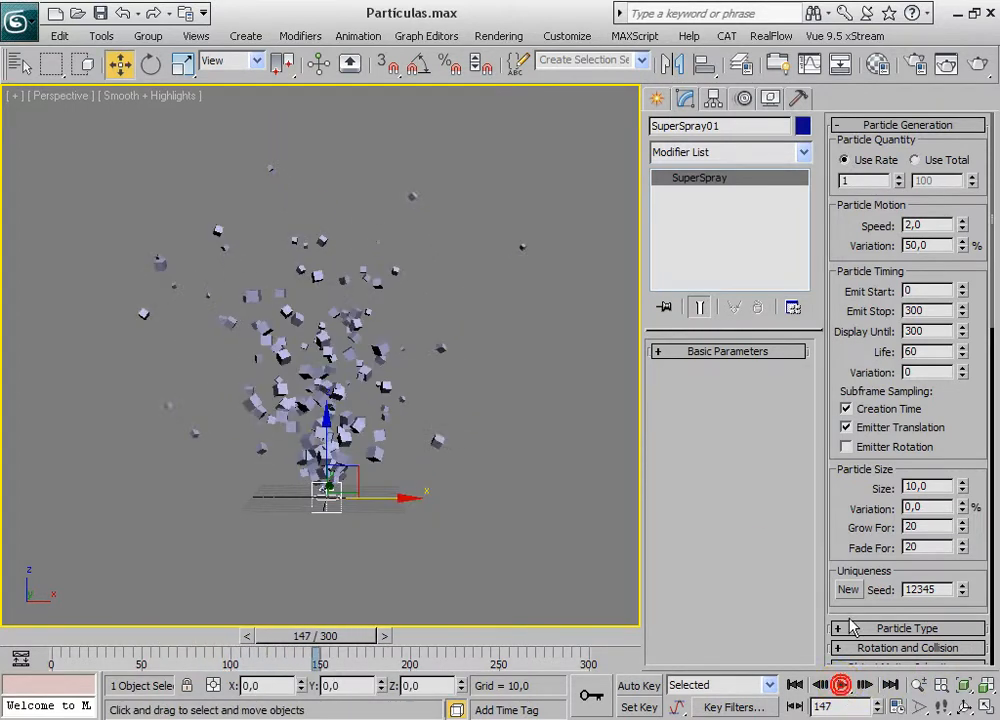
# - Replay the animation from the start to frame 82, pausing at frame 53 to examine the spawned cubes
pyautogui.click(794, 685)
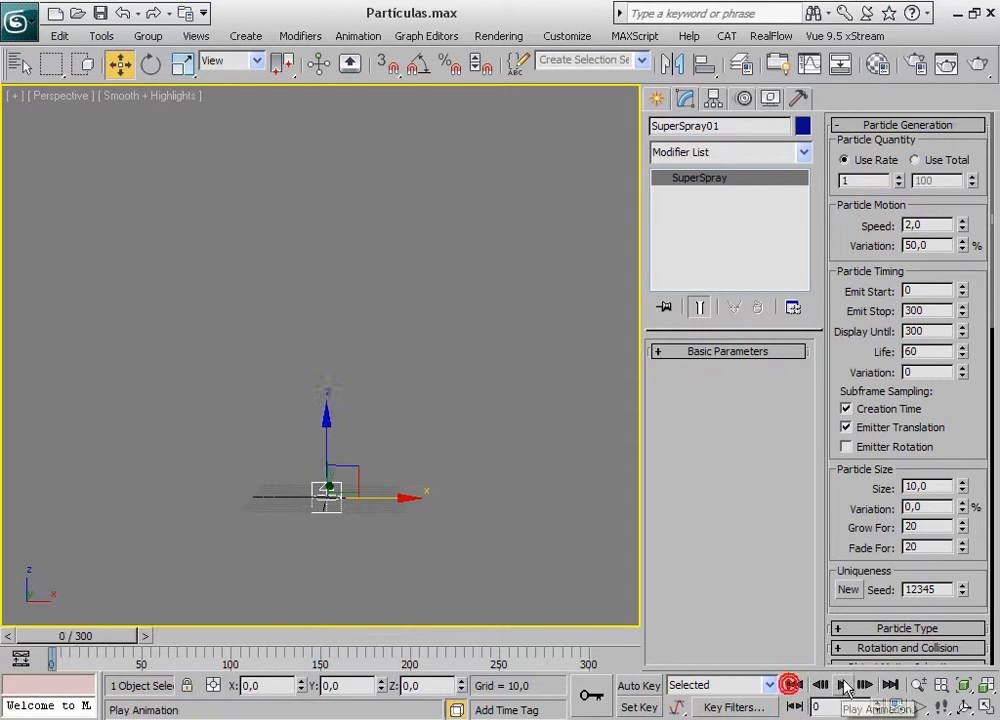
pyautogui.click(844, 687)
pyautogui.click(845, 687)
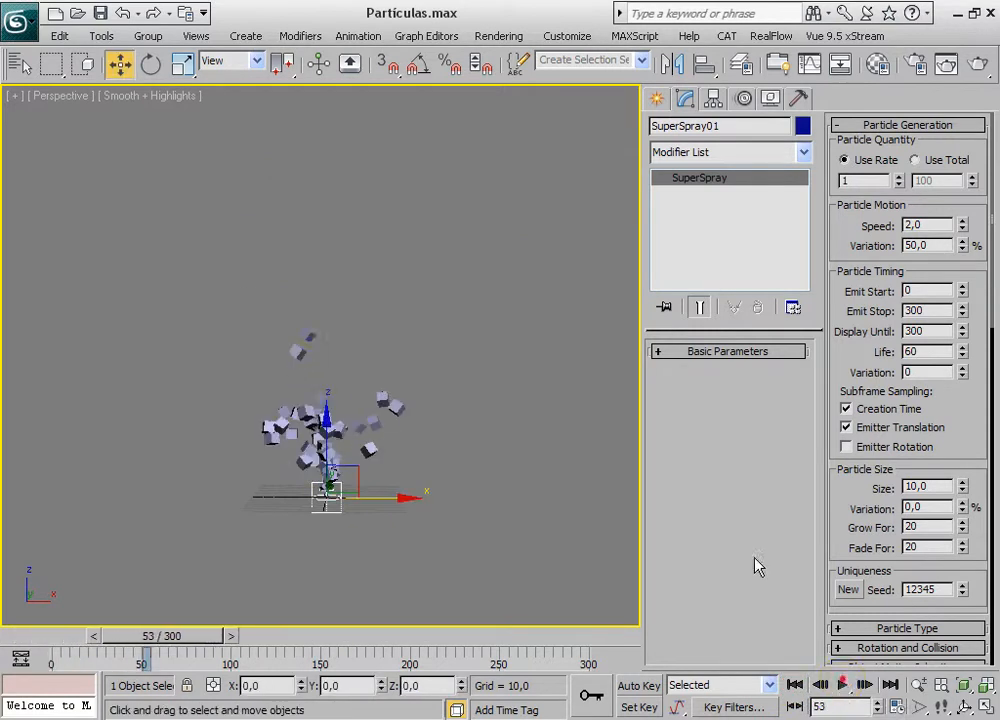
pyautogui.click(844, 687)
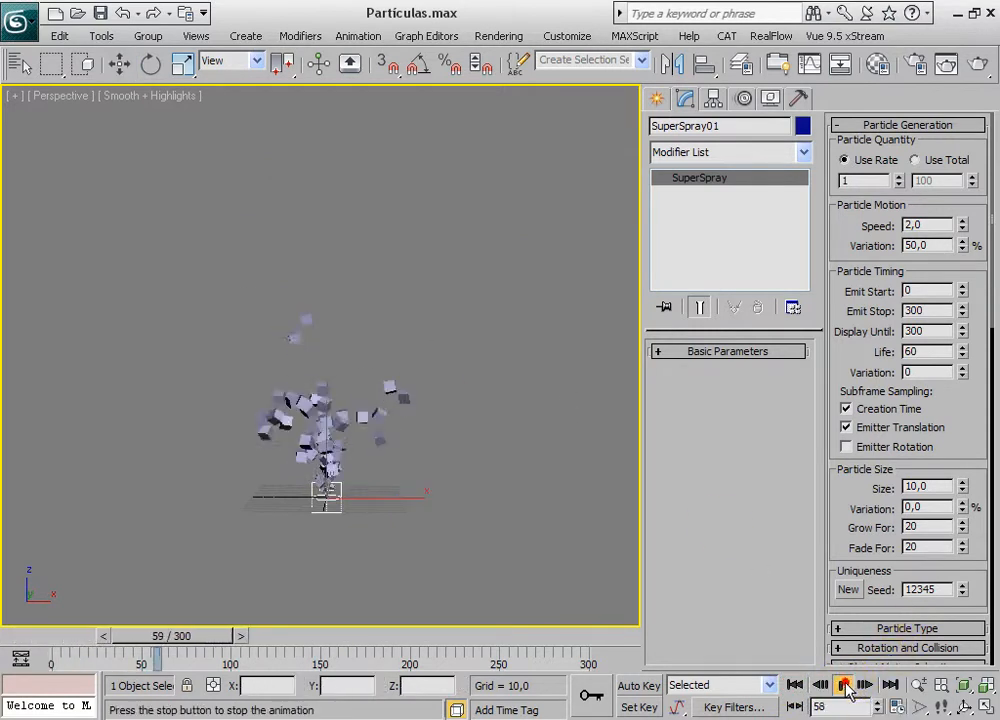
pyautogui.click(845, 687)
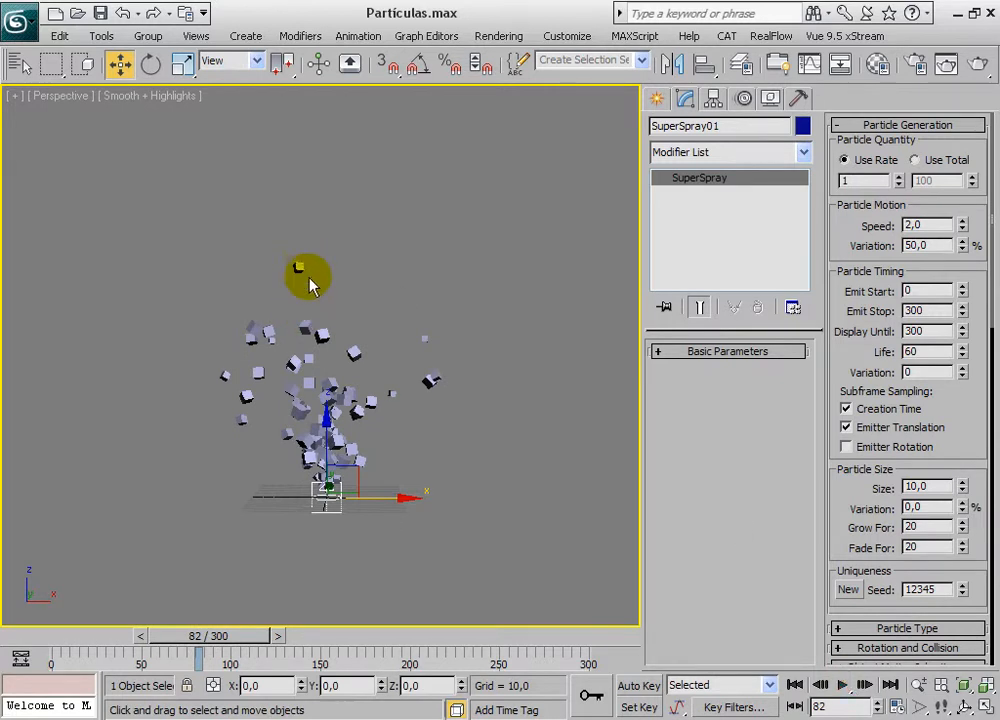
# - Continue playing the animation to frame 149, pausing at frame 124 to examine the spawned cubes
pyautogui.click(843, 687)
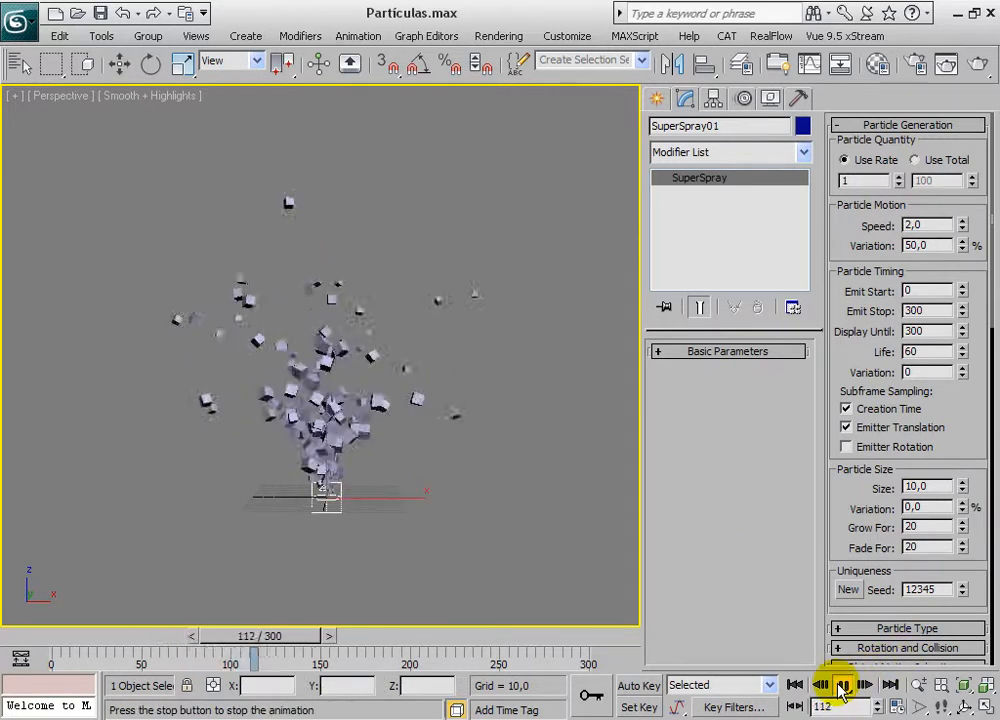
pyautogui.click(843, 687)
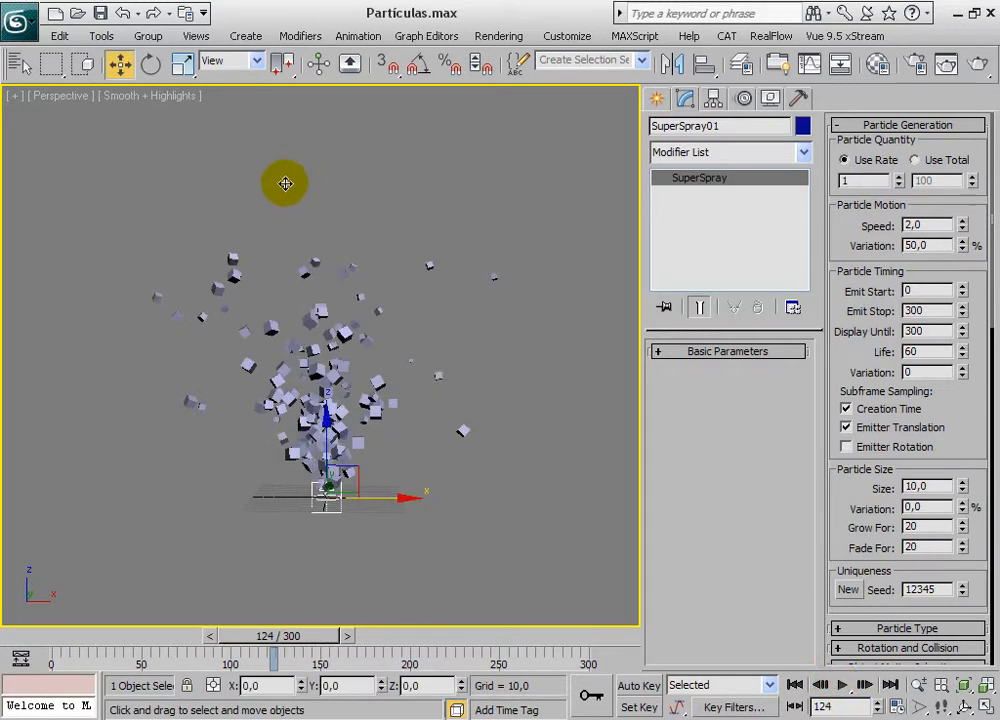
pyautogui.click(845, 686)
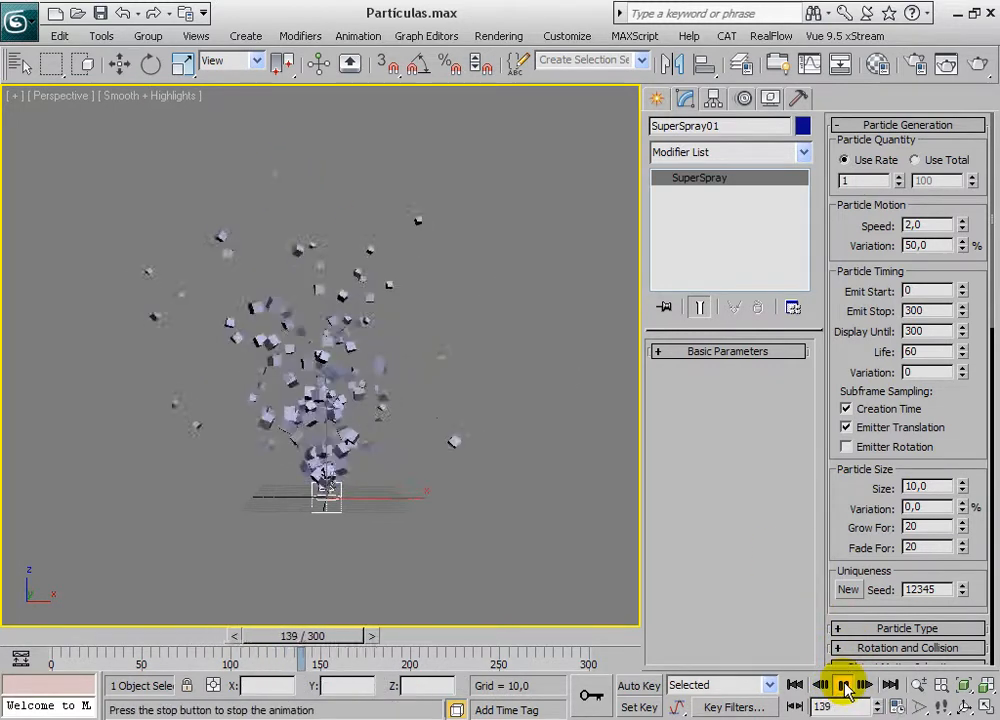
# - Set the spawn Multiplier to 2 in the Super Spray's Particle Spawn settings
pyautogui.click(872, 126)
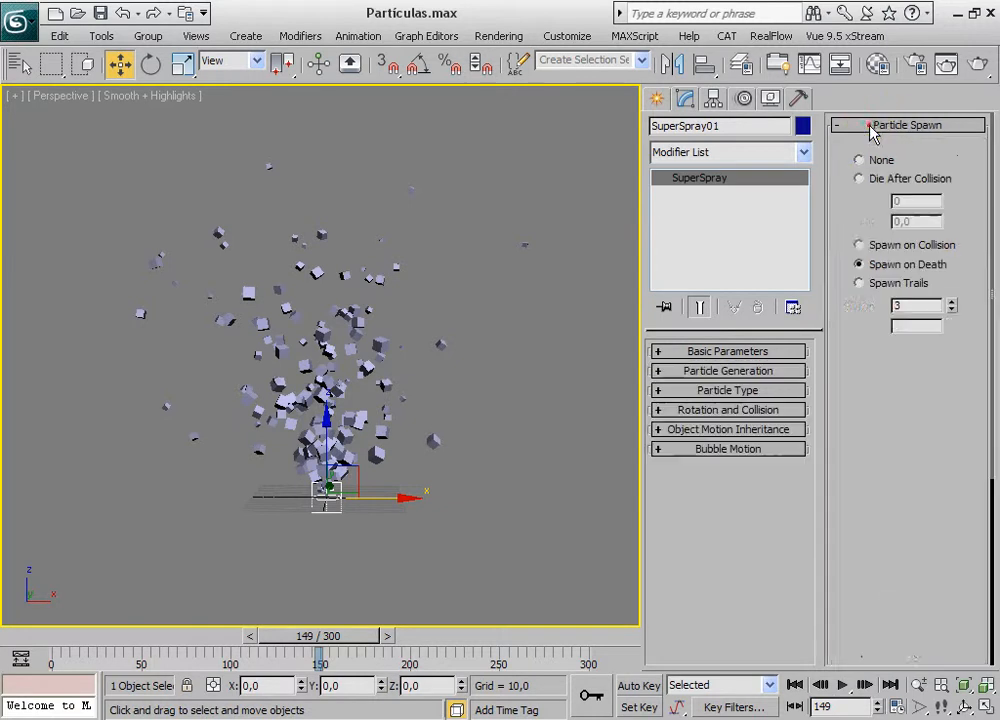
pyautogui.moveTo(985, 297); pyautogui.dragTo(984, 260)
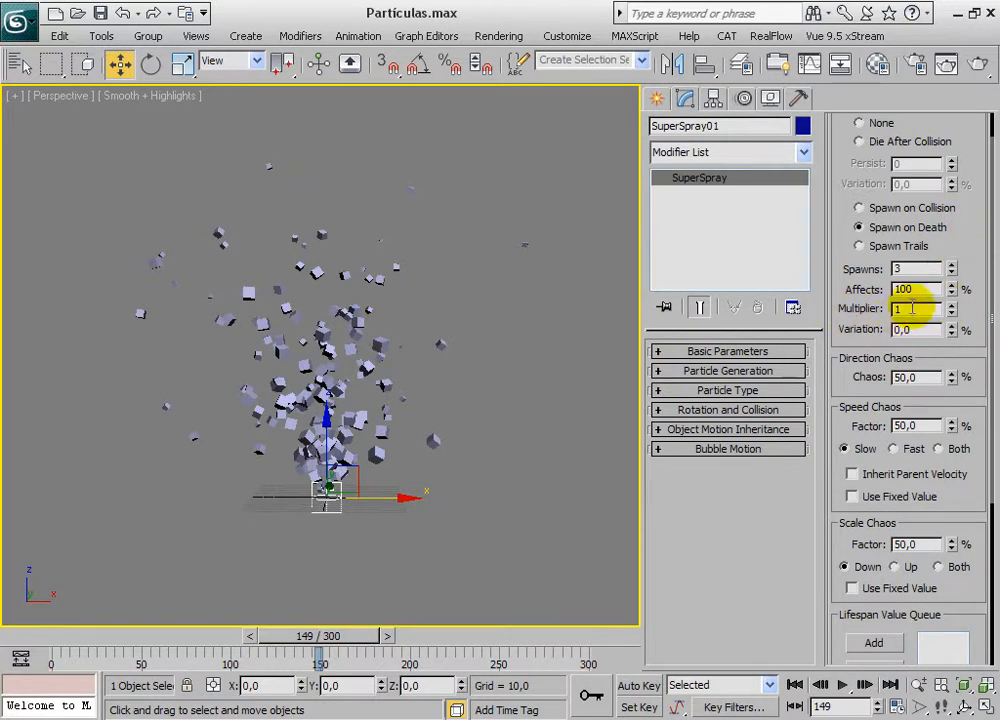
pyautogui.click(952, 305)
pyautogui.doubleClick(897, 309)
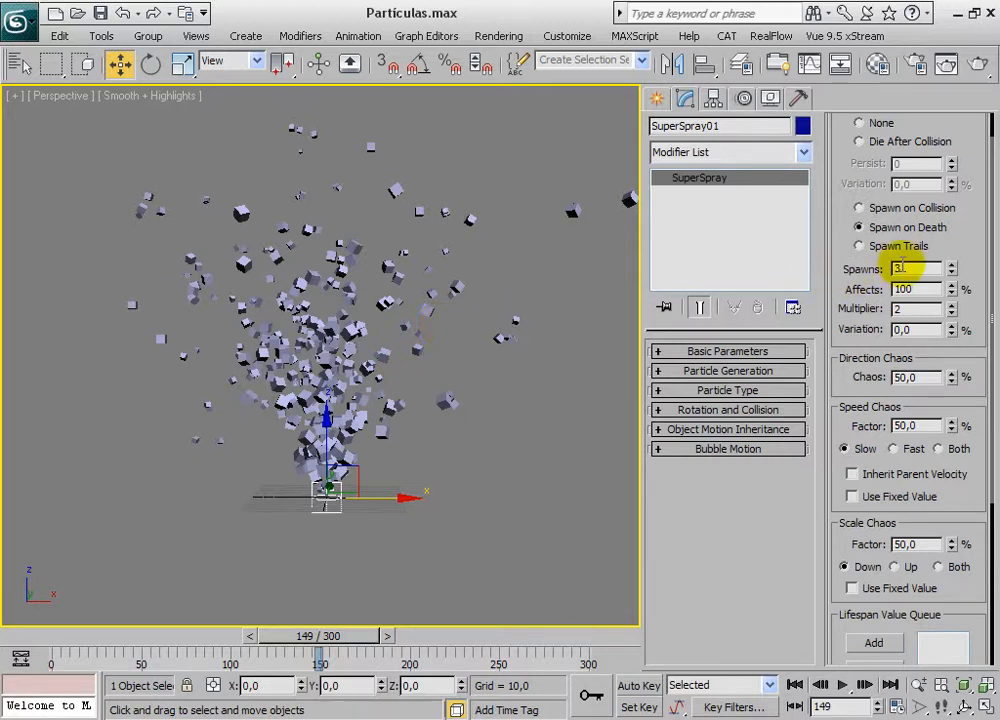
pyautogui.click(901, 310)
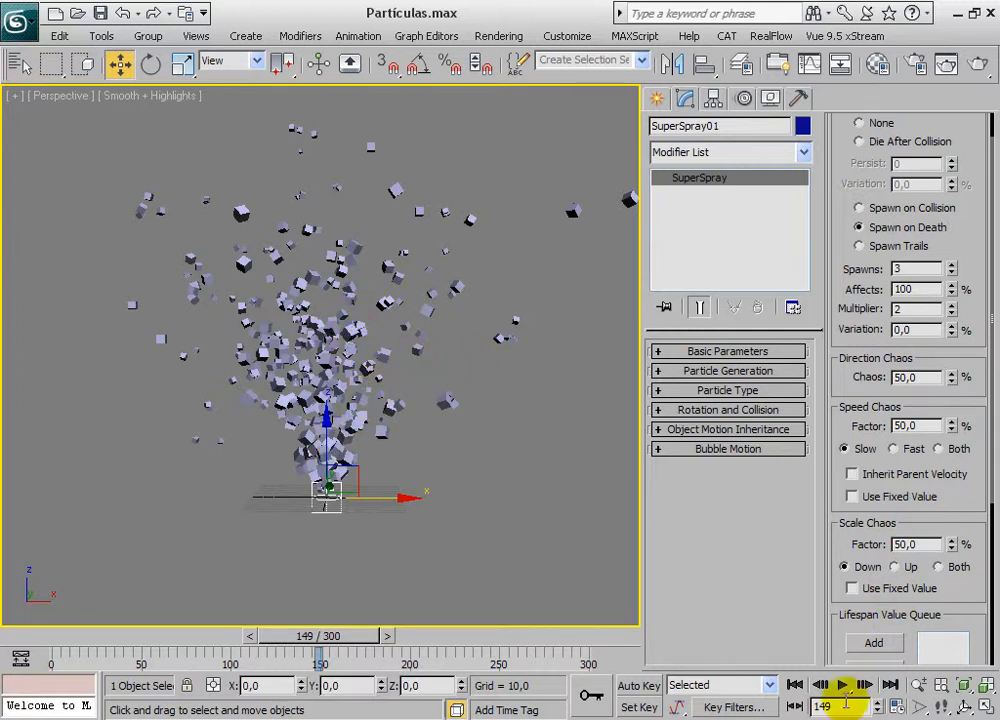
# - Replay the animation from the start to frame 140, pausing at frame 73
pyautogui.click(796, 685)
pyautogui.click(843, 685)
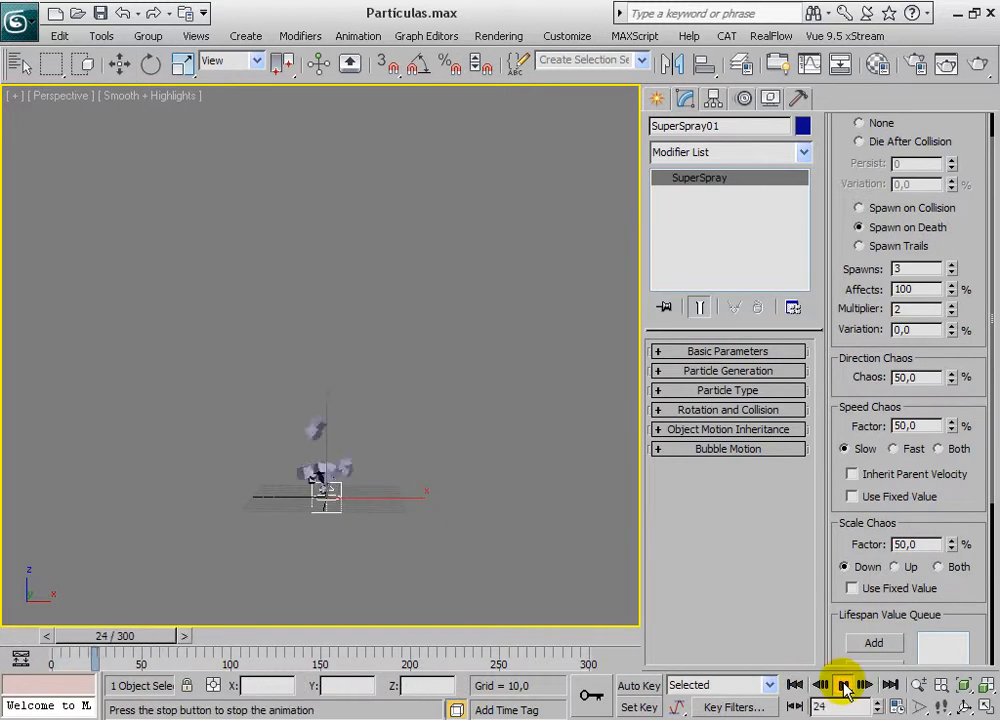
pyautogui.click(843, 685)
pyautogui.press('w')
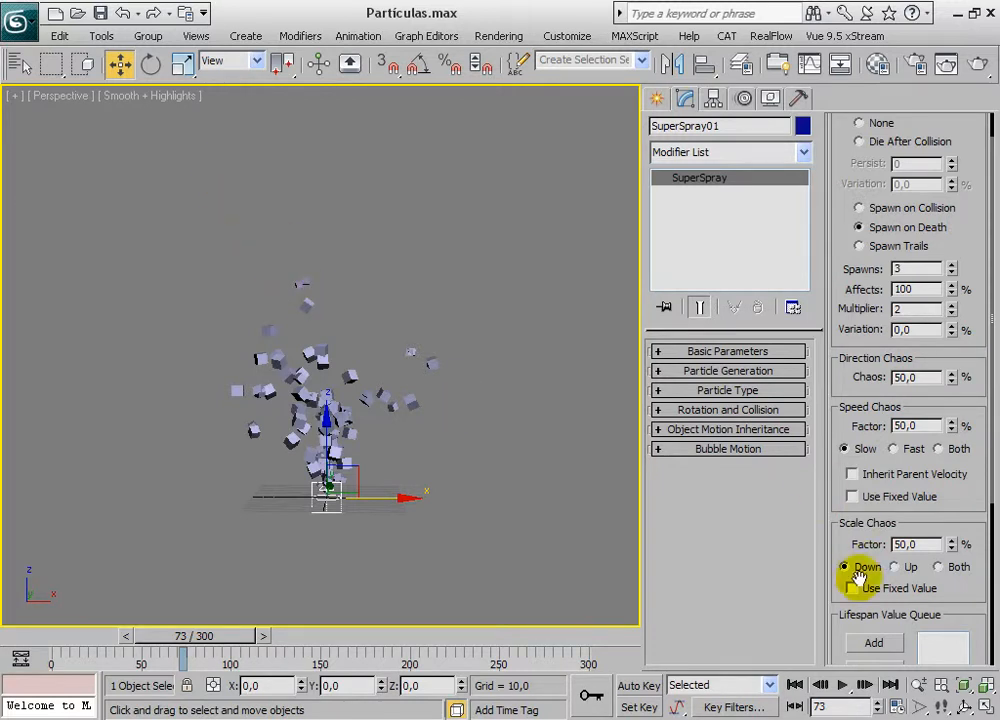
pyautogui.click(843, 685)
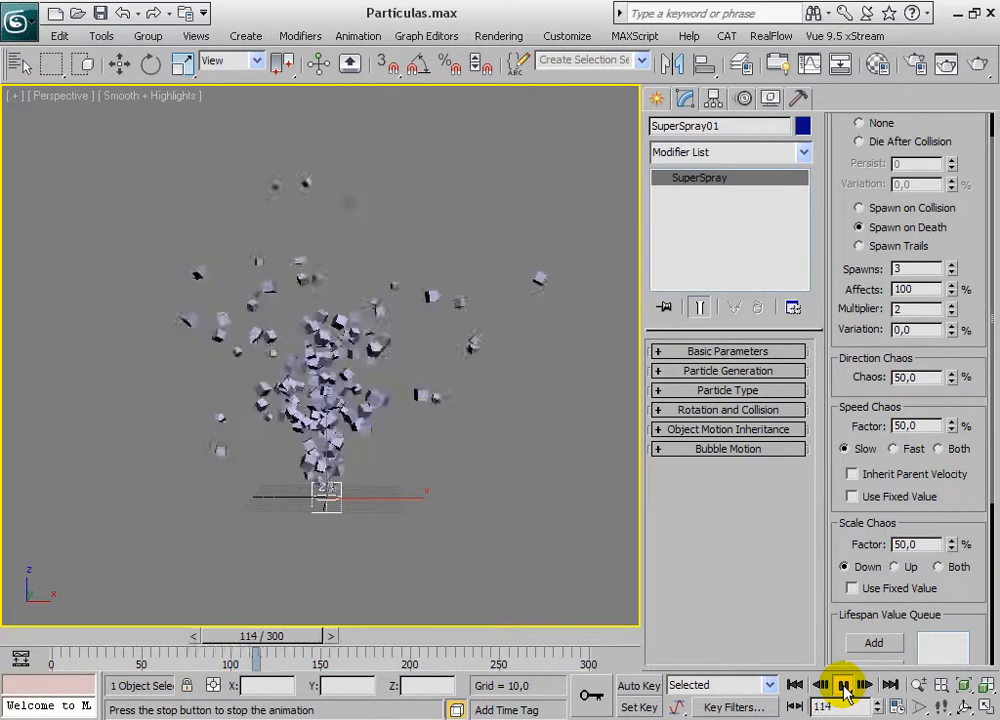
pyautogui.click(843, 685)
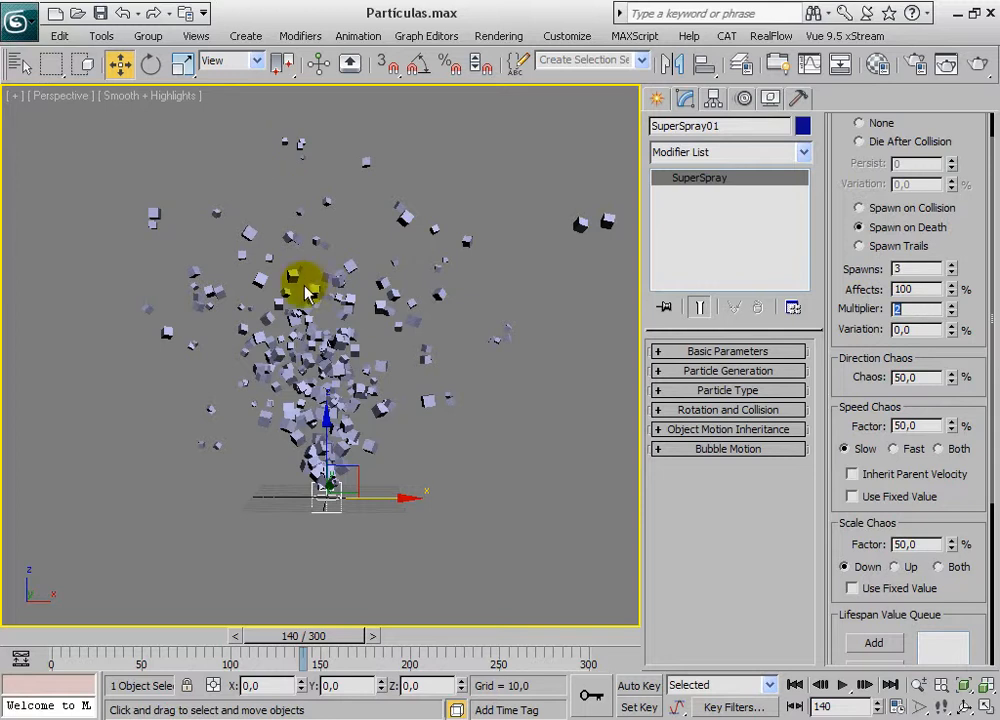
# - Continue playing the animation from frame 140 to frame 210
pyautogui.moveTo(441, 347); pyautogui.dragTo(434, 384, button='middle')
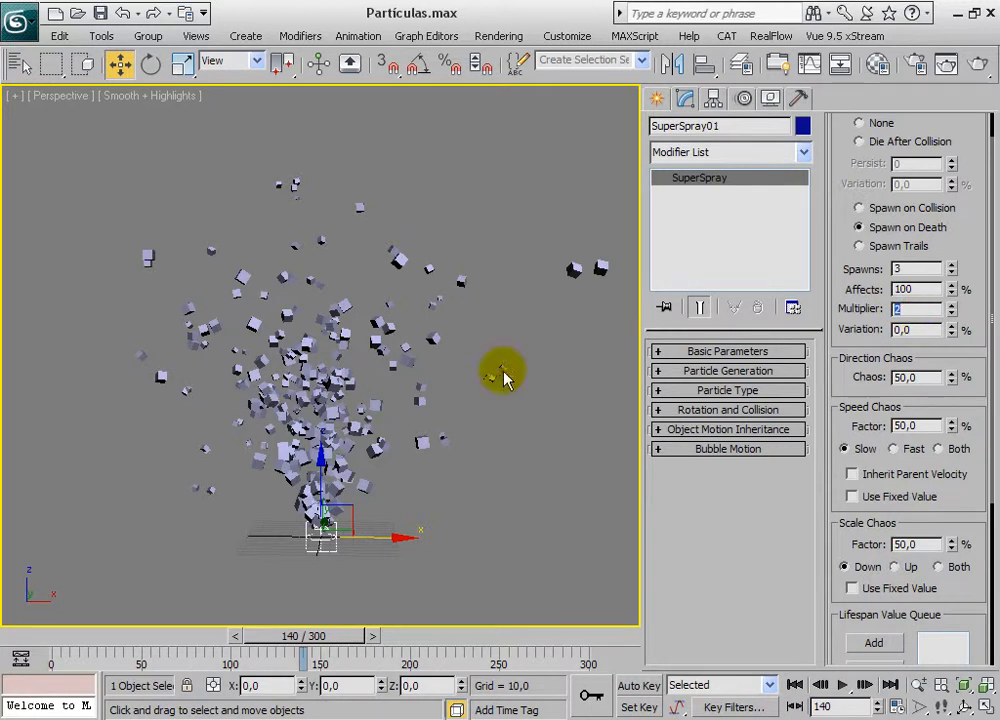
pyautogui.click(842, 685)
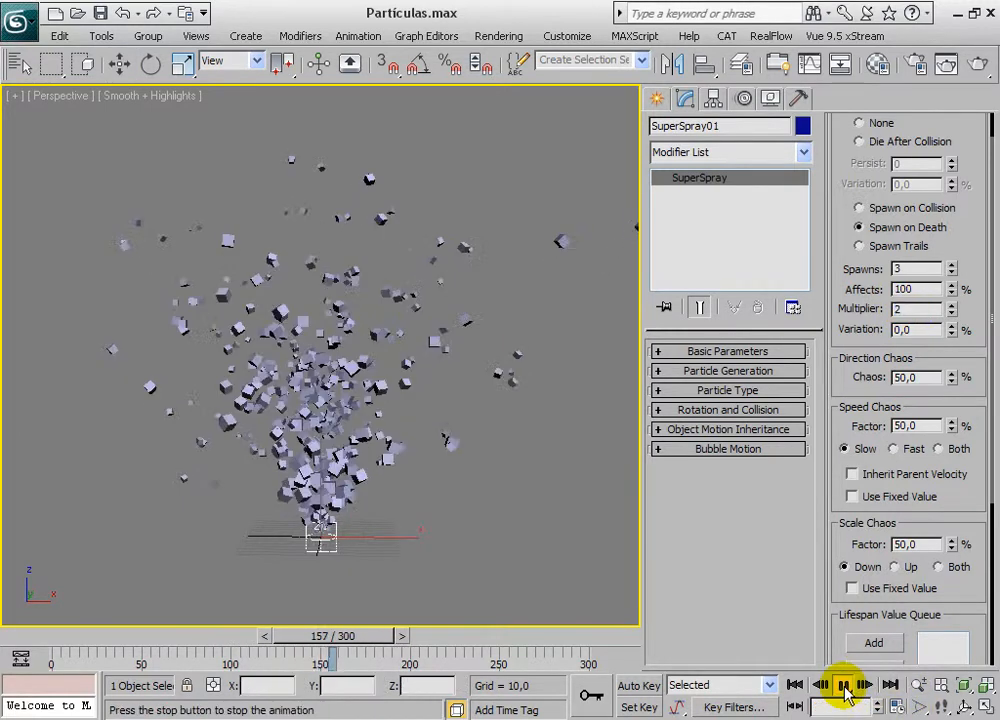
pyautogui.click(845, 686)
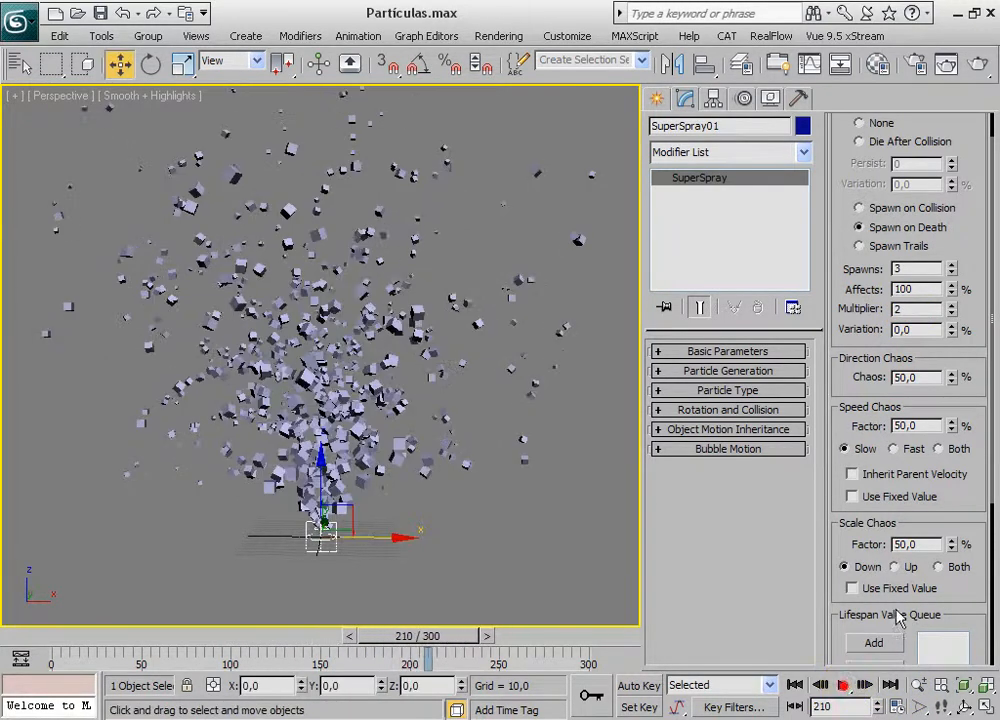
# - Render the Perspective view at frame 210 and close the rendered image
pyautogui.scroll(2, 975, 278)
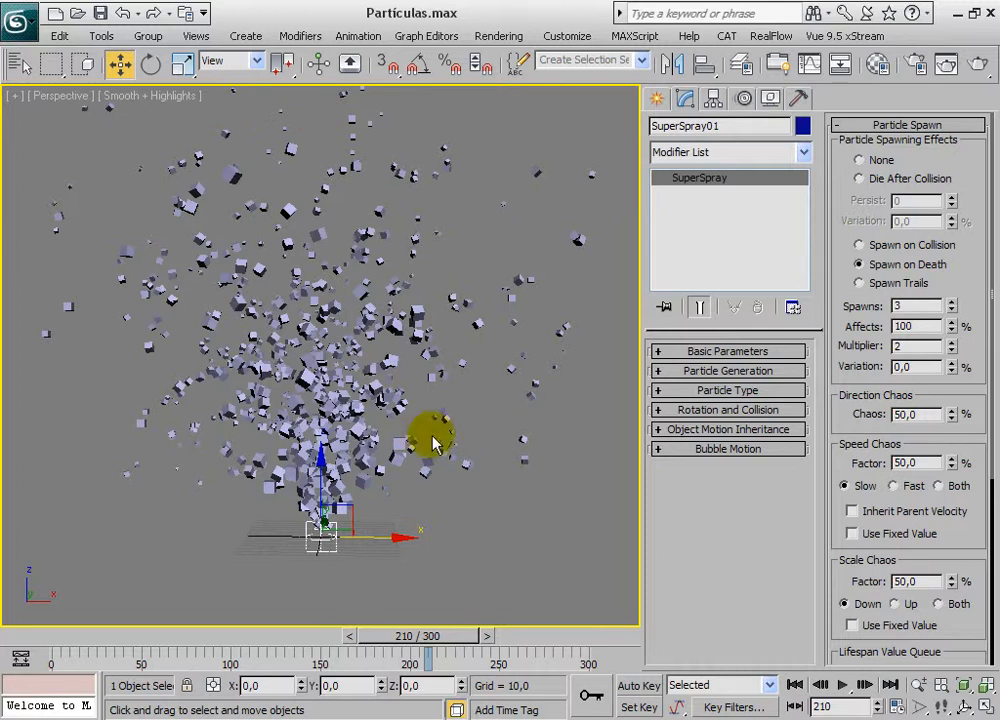
pyautogui.click(968, 65)
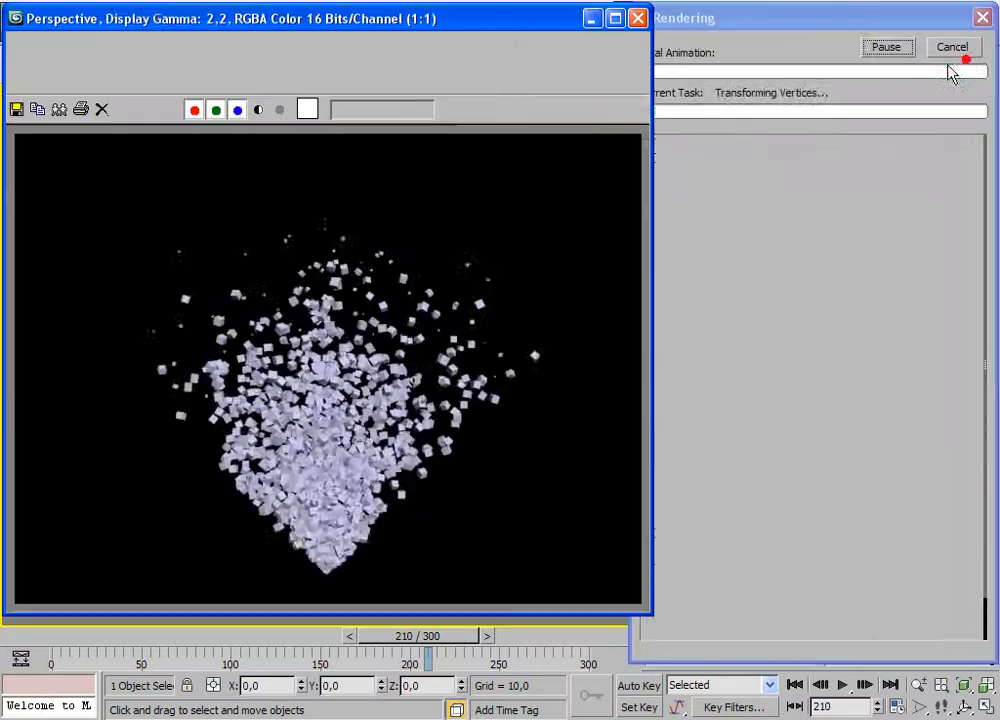
pyautogui.click(636, 16)
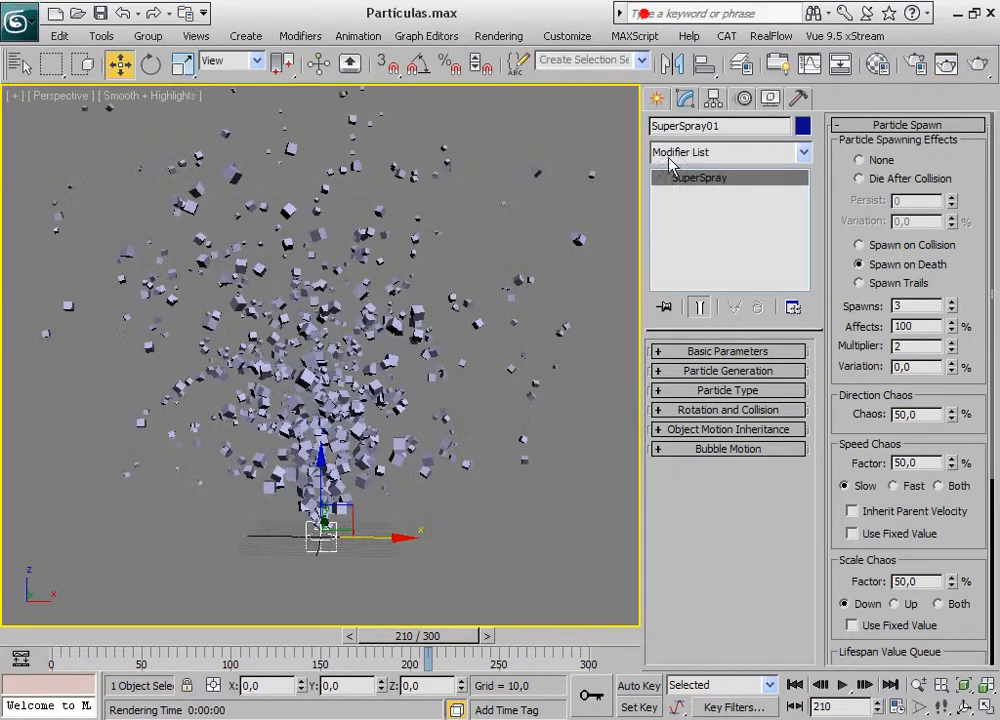
# - Play the animation through to frame 157 and review the remaining Particle Spawn chaos, lifespan and mutation settings
pyautogui.click(843, 686)
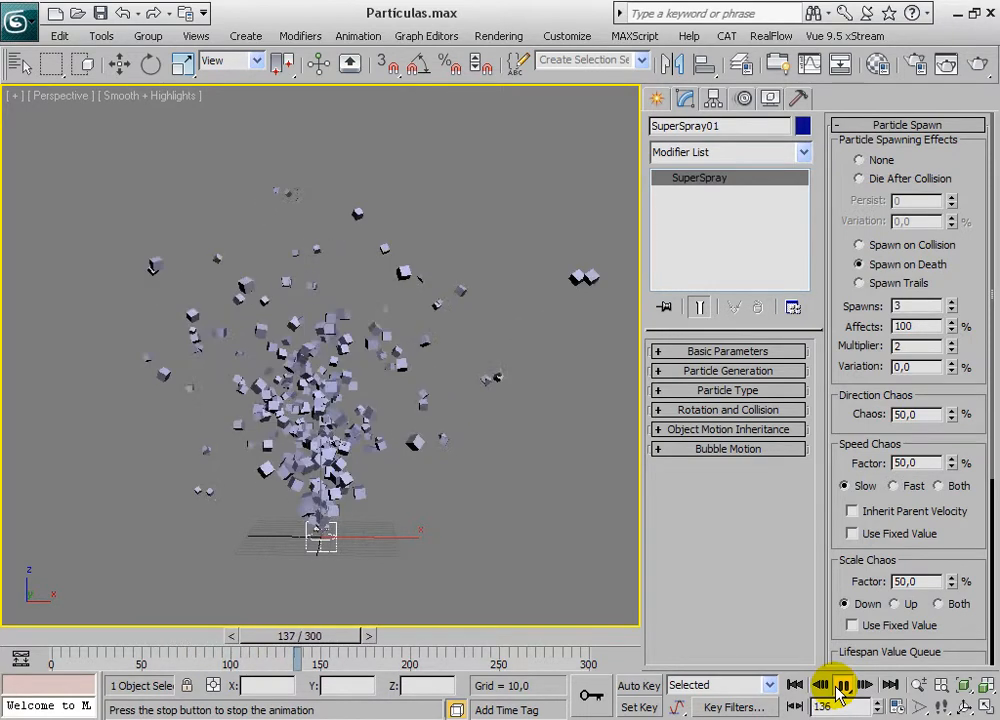
pyautogui.click(842, 685)
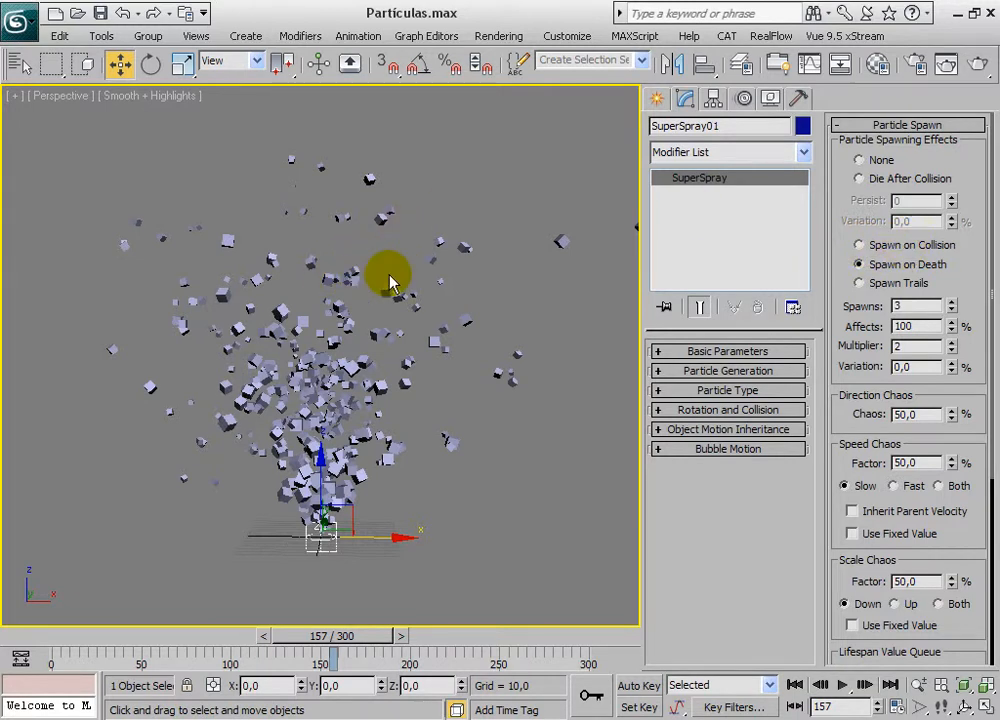
pyautogui.moveTo(983, 322)
pyautogui.mouseDown()
pyautogui.moveTo(975, 116)
pyautogui.moveTo(989, 330)
pyautogui.mouseUp()
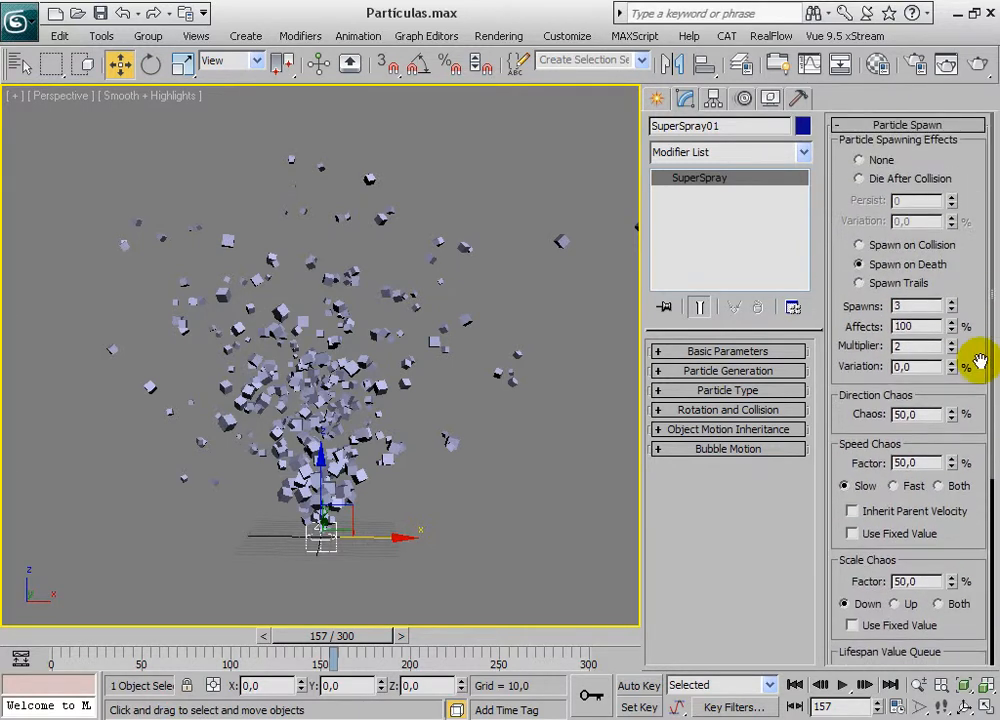
pyautogui.moveTo(978, 456); pyautogui.dragTo(980, 168)
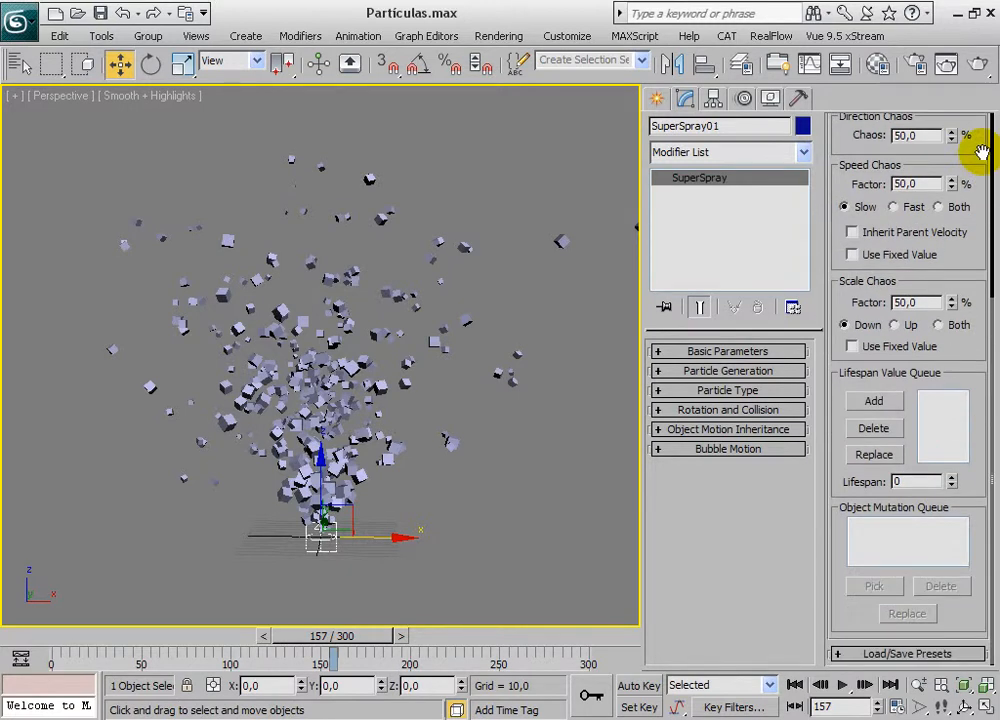
pyautogui.moveTo(982, 152); pyautogui.dragTo(977, 245)
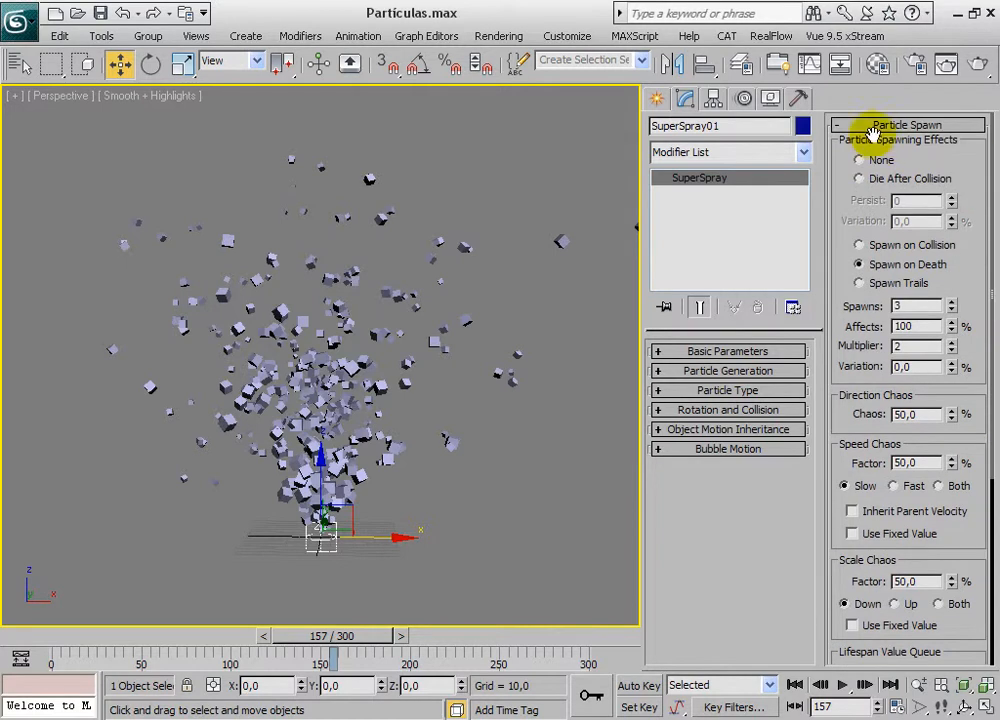
# - Load the saved Bubbles preset onto the Super Spray
pyautogui.click(880, 128)
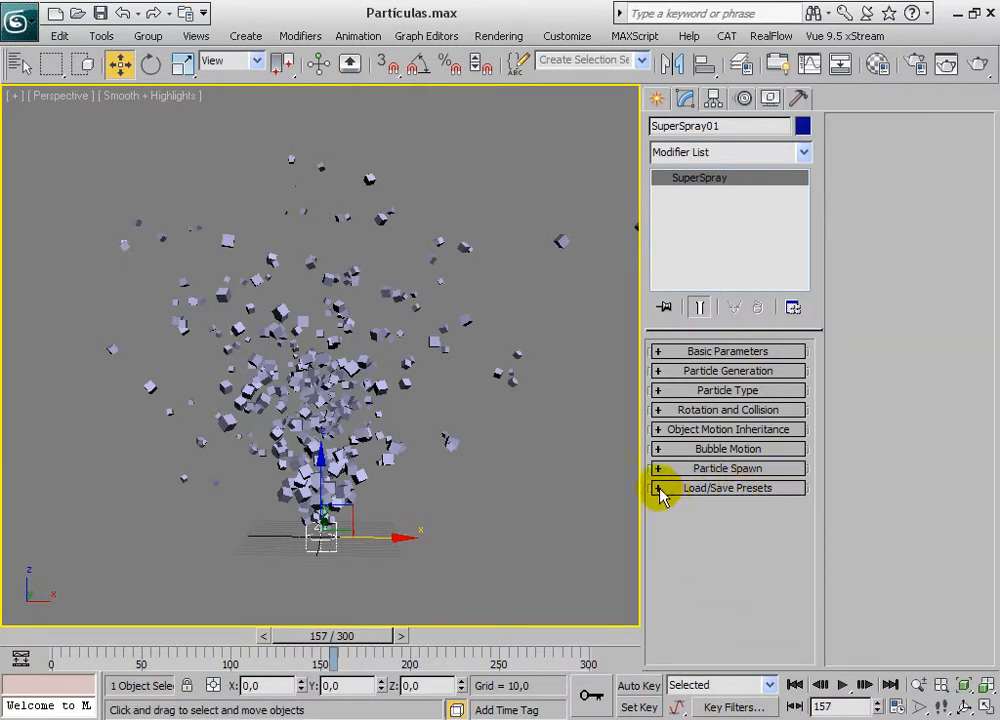
pyautogui.click(740, 490)
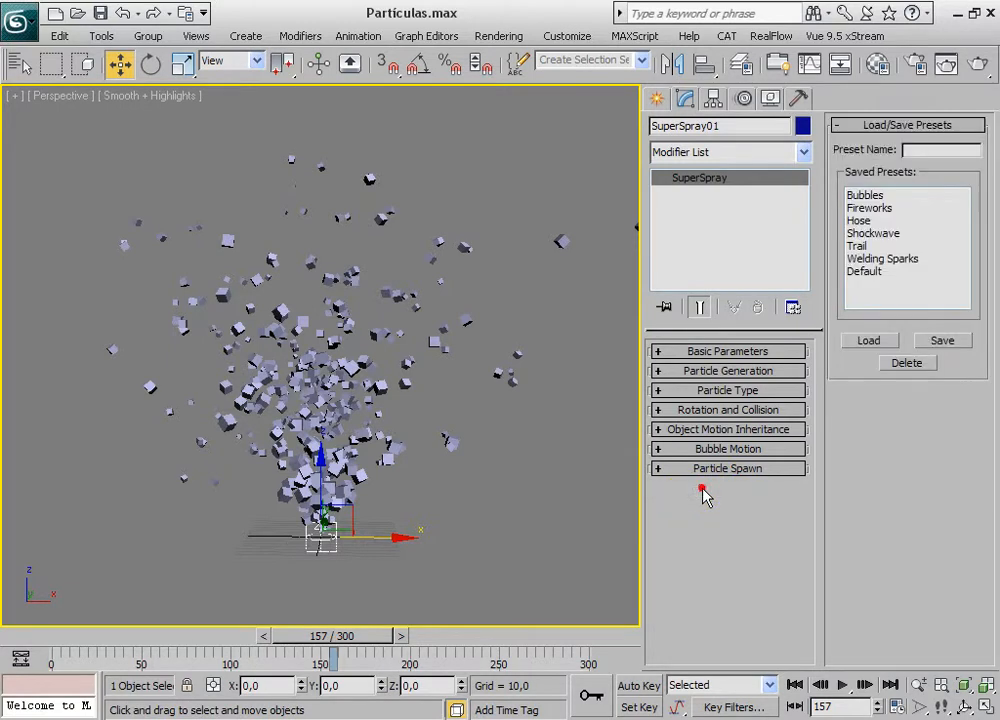
pyautogui.moveTo(452, 535); pyautogui.dragTo(461, 460, button='middle')
pyautogui.scroll(4, 461, 463)
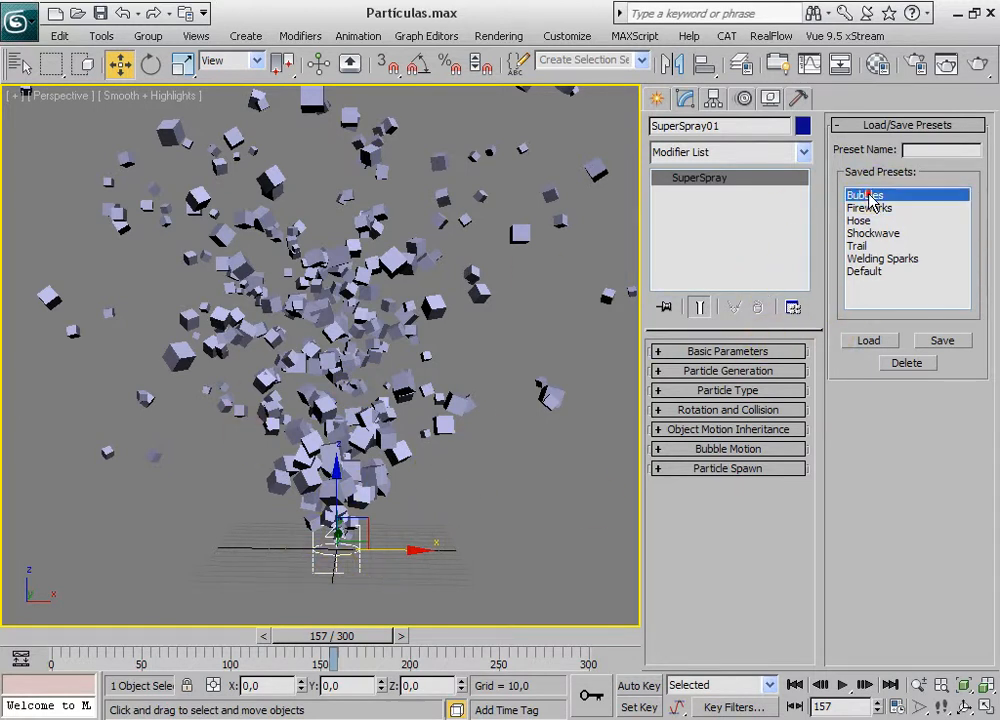
pyautogui.click(867, 343)
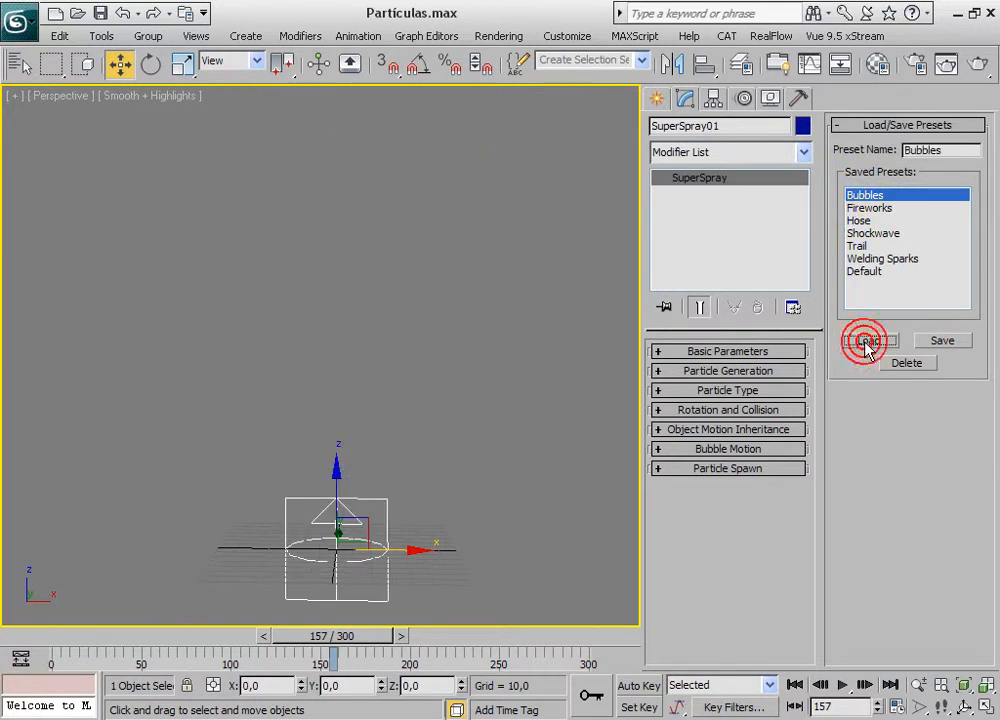
# - Play the Bubbles preset's animation from the start and stop it at frame 88
pyautogui.click(843, 685)
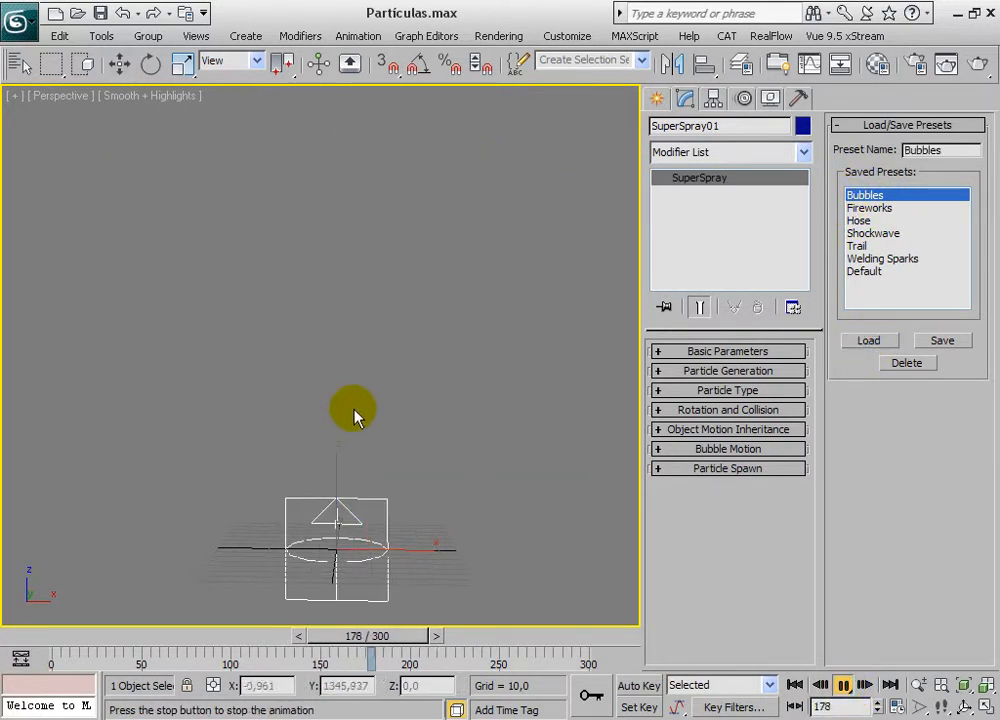
pyautogui.click(795, 685)
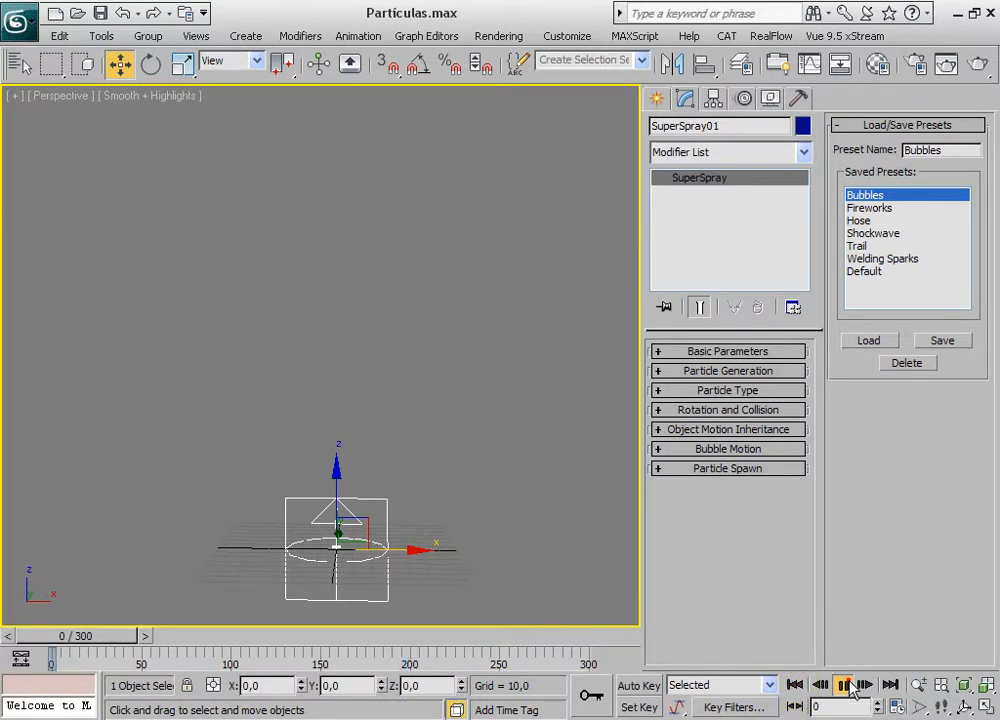
pyautogui.click(845, 686)
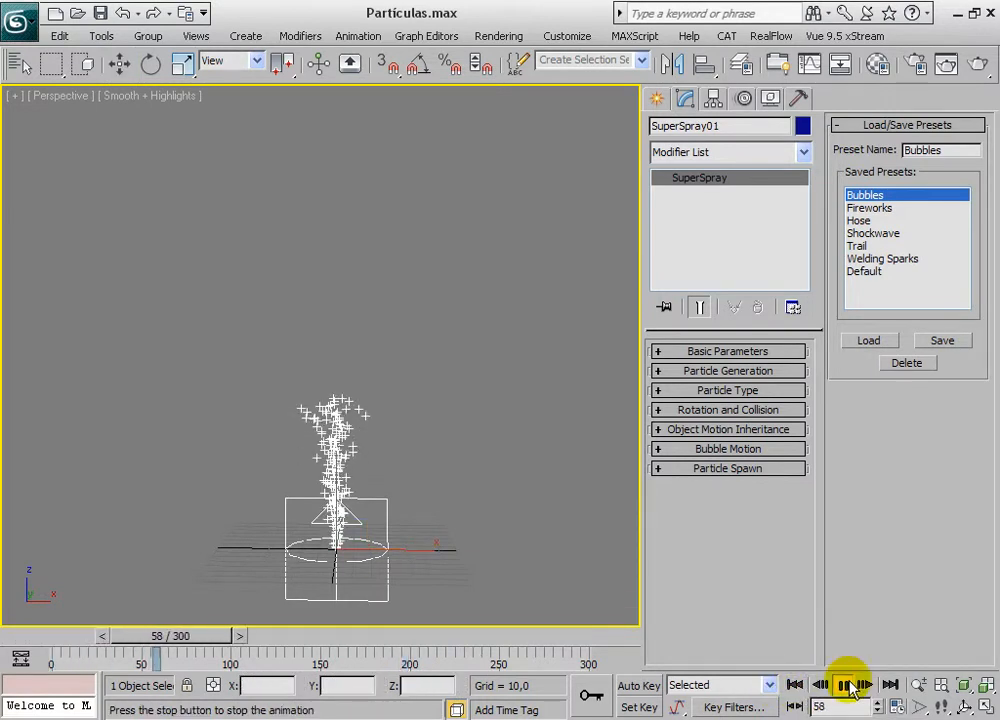
pyautogui.click(845, 685)
pyautogui.press('w')
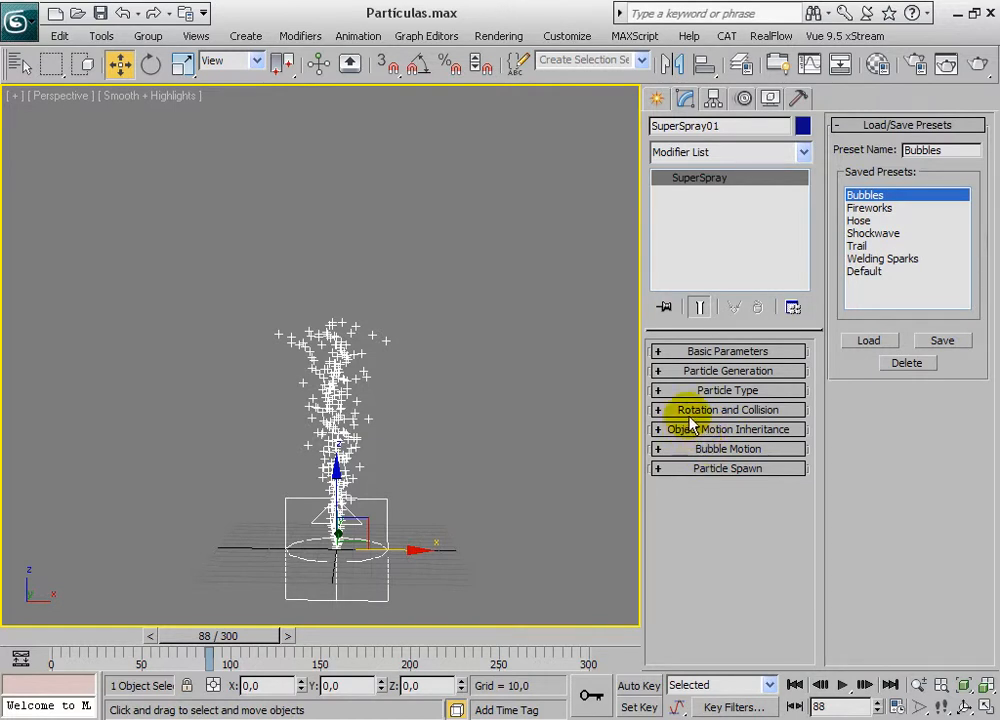
# - Check the preset's Particle Spawn settings and replay the animation from the start to frame 72
pyautogui.click(716, 468)
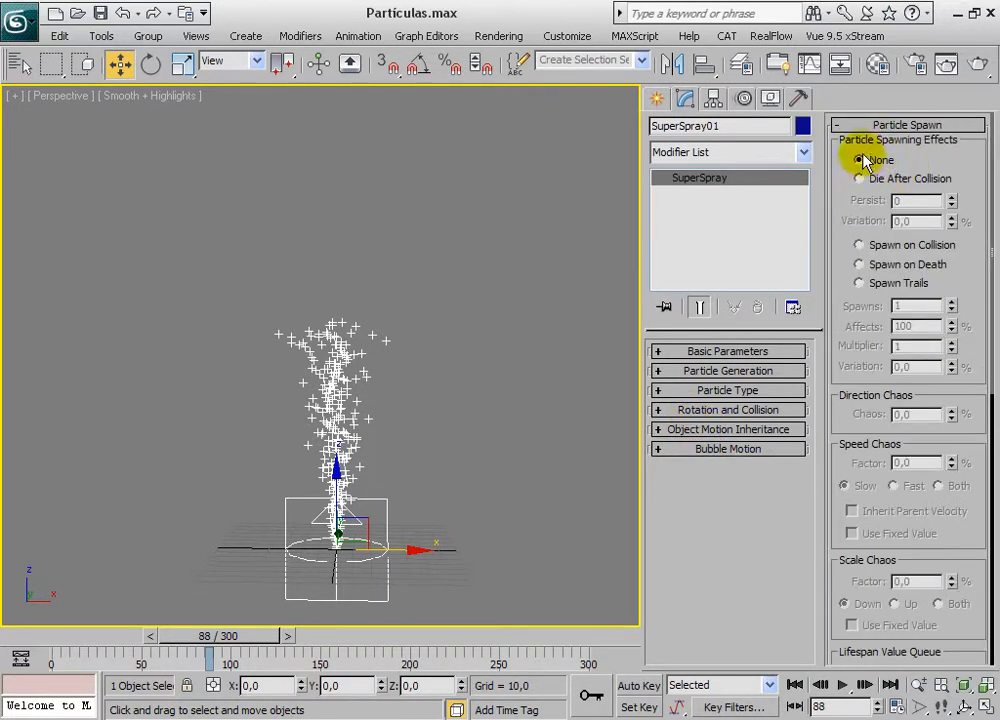
pyautogui.click(906, 125)
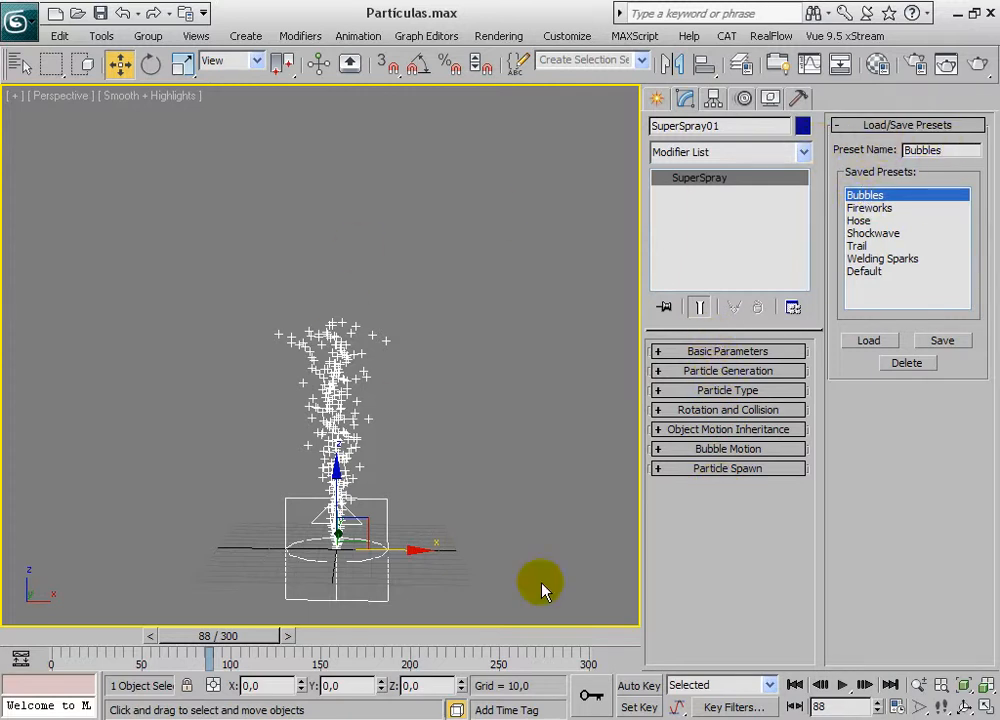
pyautogui.click(843, 685)
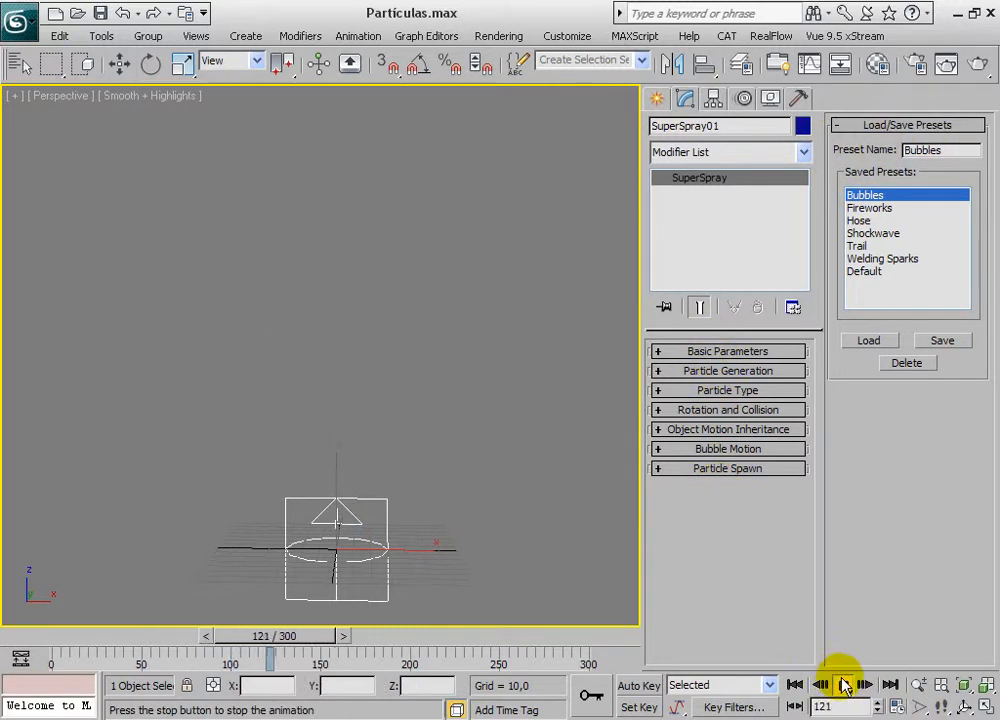
pyautogui.click(844, 685)
pyautogui.click(796, 686)
pyautogui.click(848, 686)
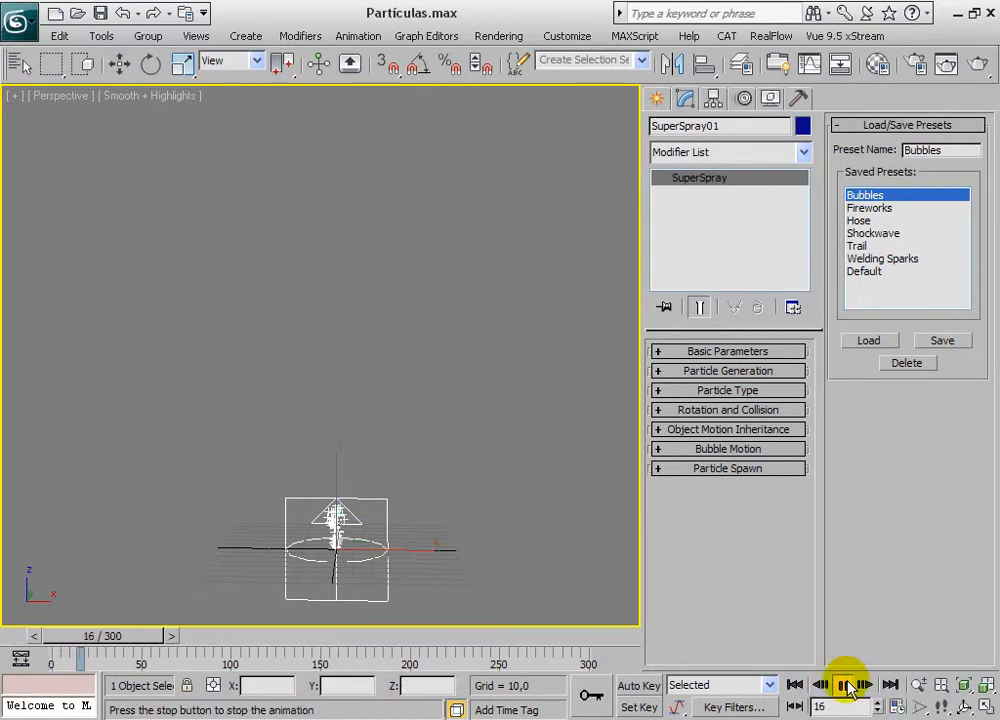
pyautogui.click(846, 685)
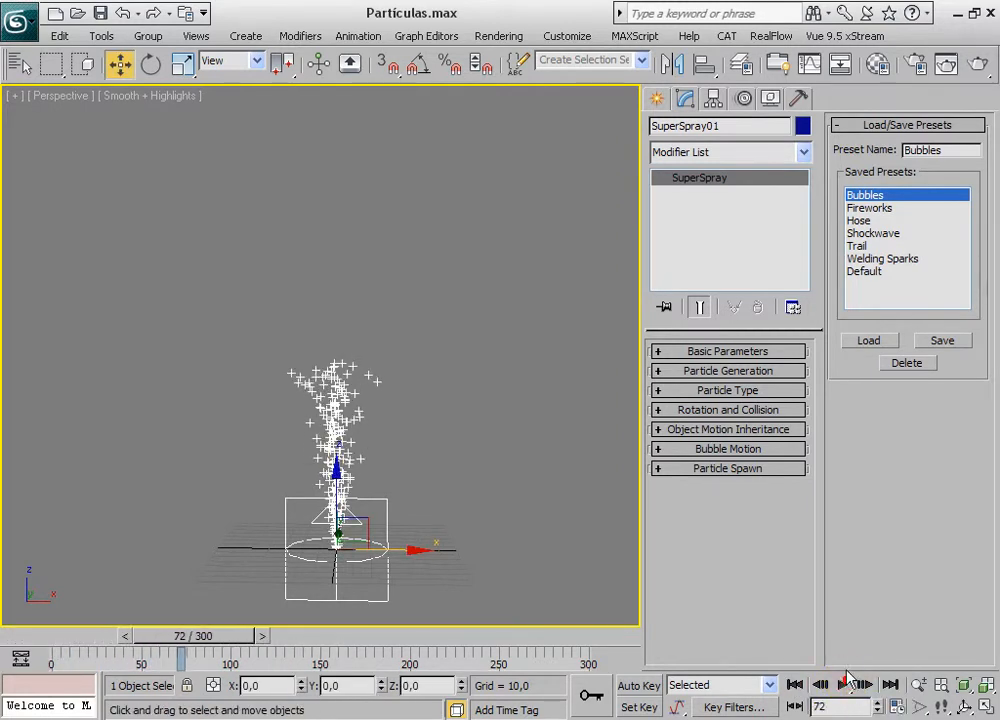
# - Render the Bubbles particles in the Perspective view at frame 72 and close the rendered image
pyautogui.scroll(5, 390, 450)
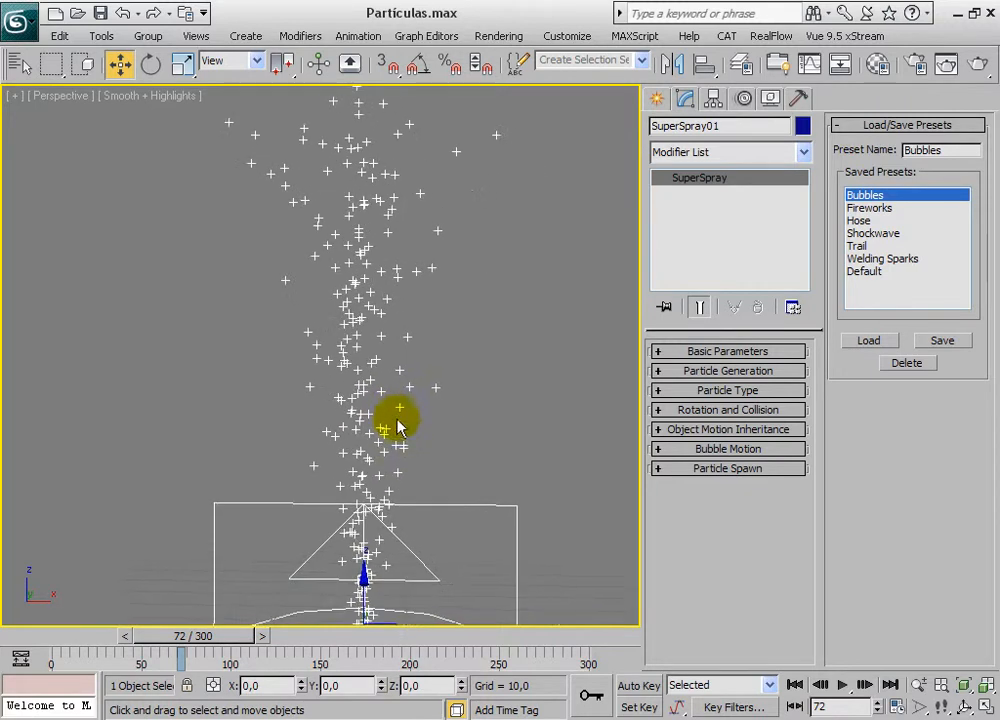
pyautogui.click(947, 68)
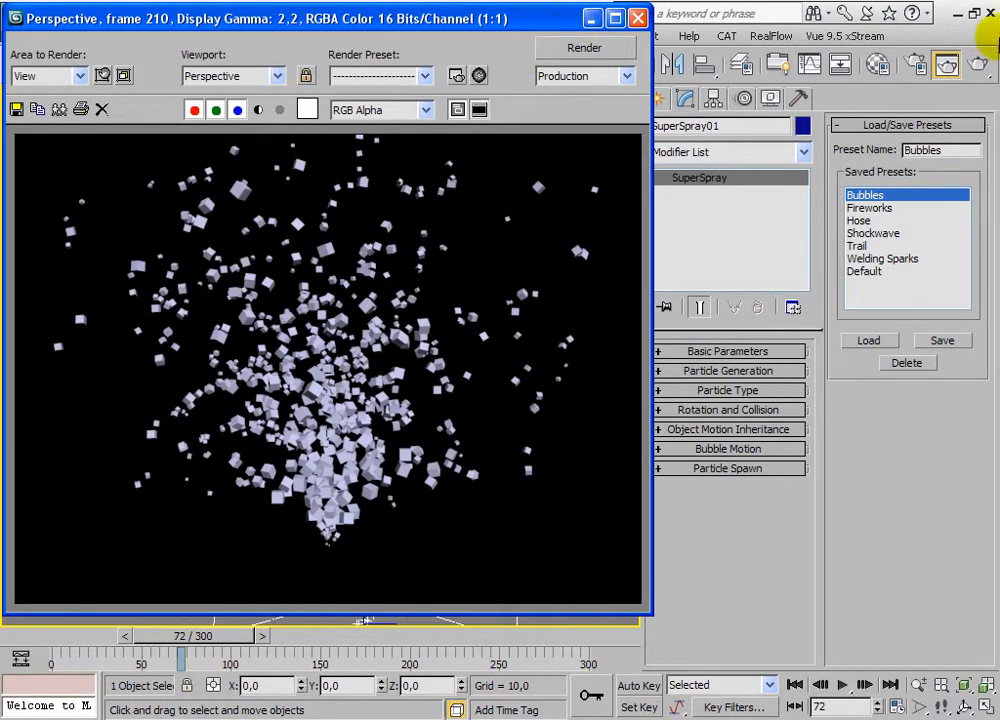
pyautogui.click(984, 70)
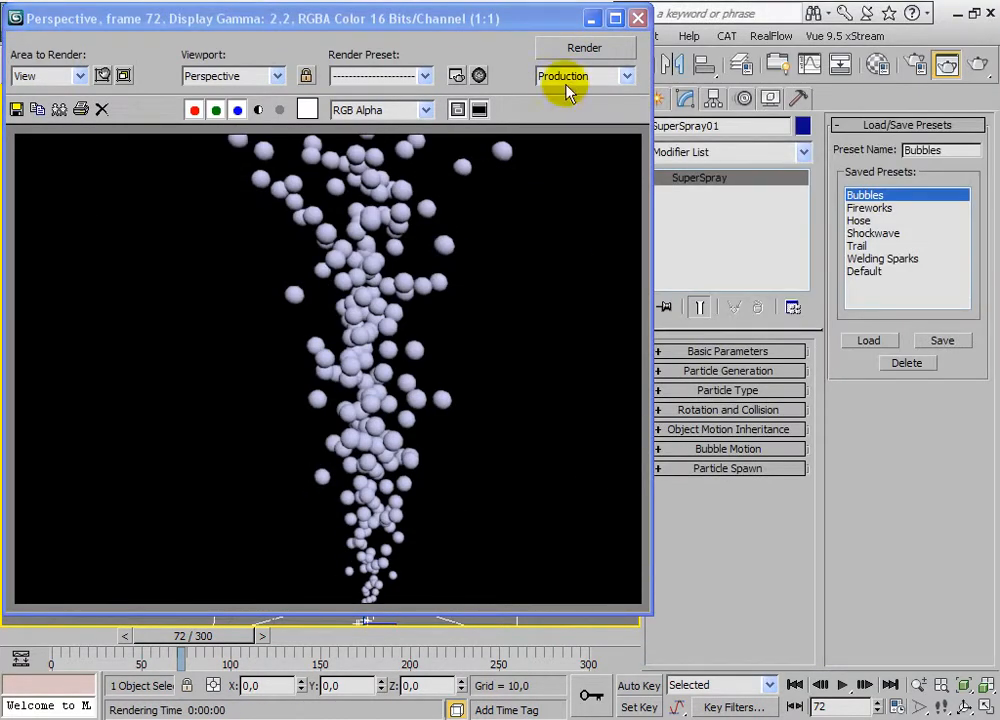
pyautogui.click(641, 17)
pyautogui.moveTo(527, 489); pyautogui.dragTo(517, 443, button='middle')
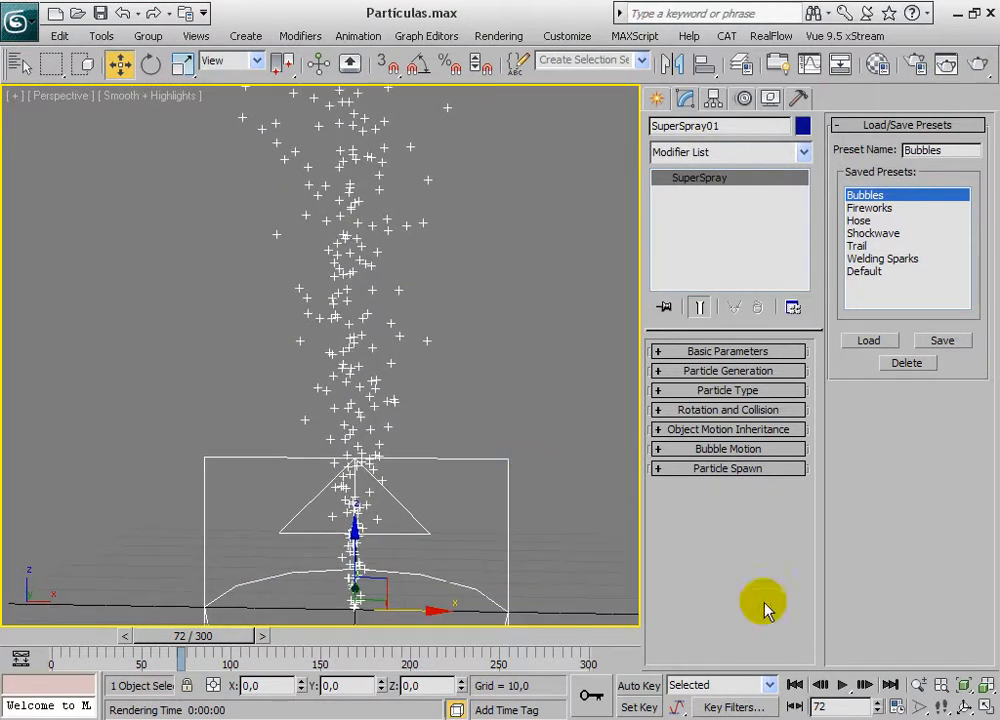
# - Replay the Bubbles animation from the start to frame 63, render that frame and close the rendered image
pyautogui.click(845, 685)
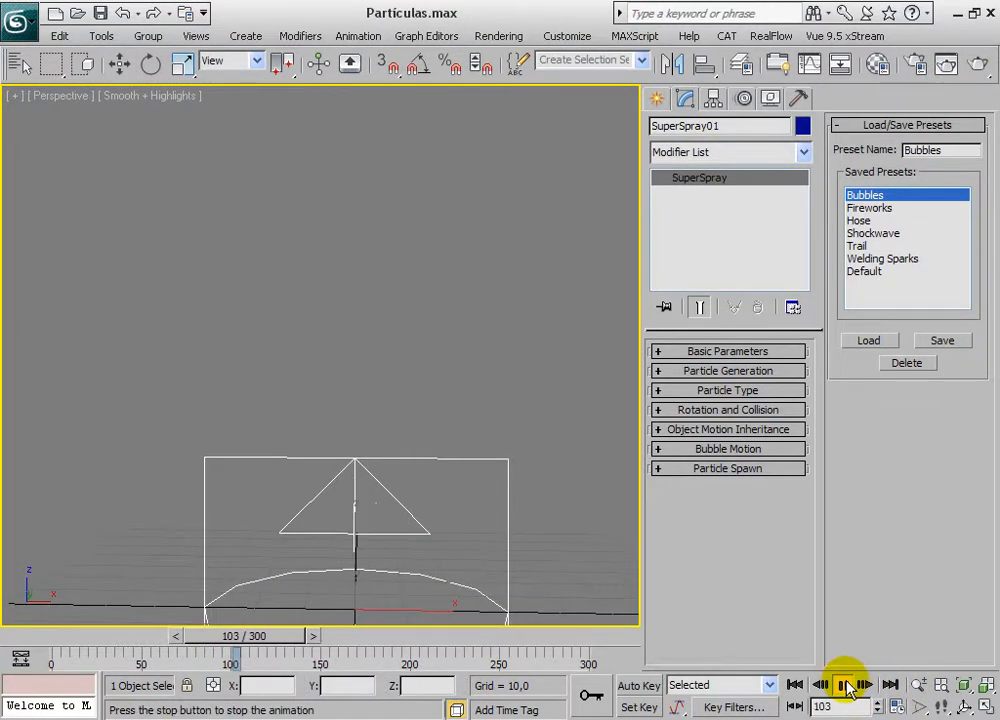
pyautogui.click(845, 685)
pyautogui.press('Home')
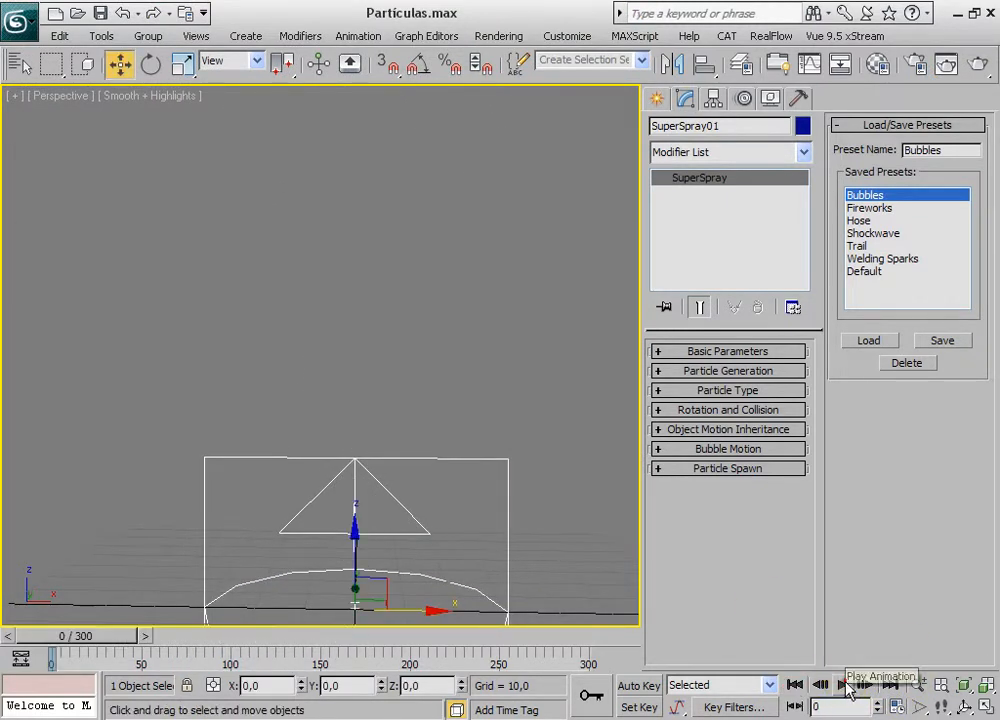
pyautogui.click(845, 685)
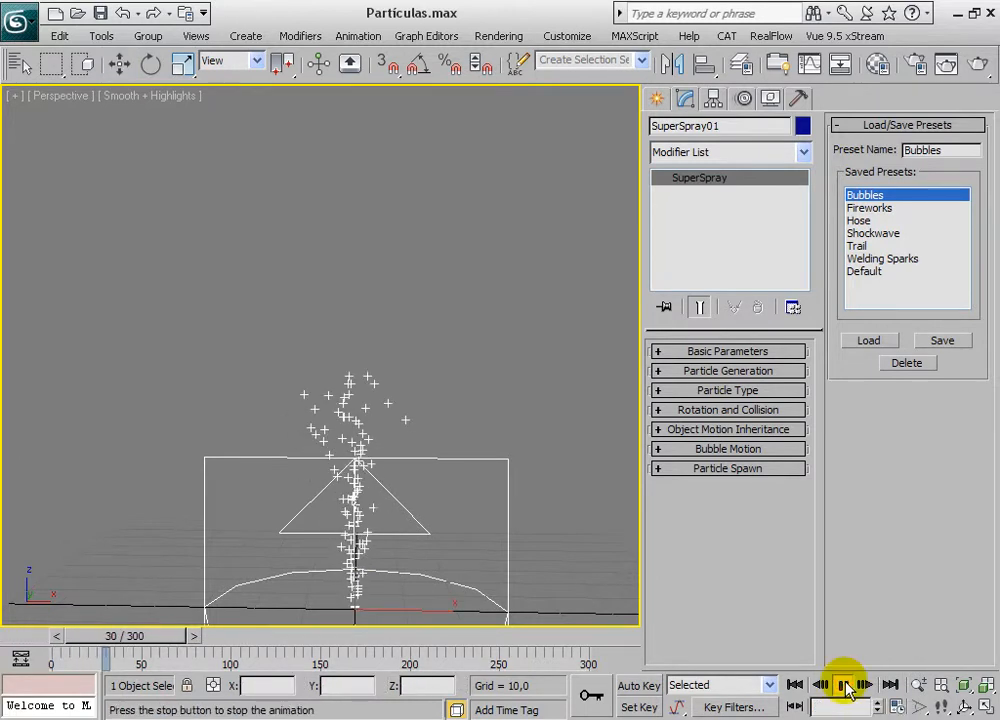
pyautogui.click(845, 685)
pyautogui.click(978, 62)
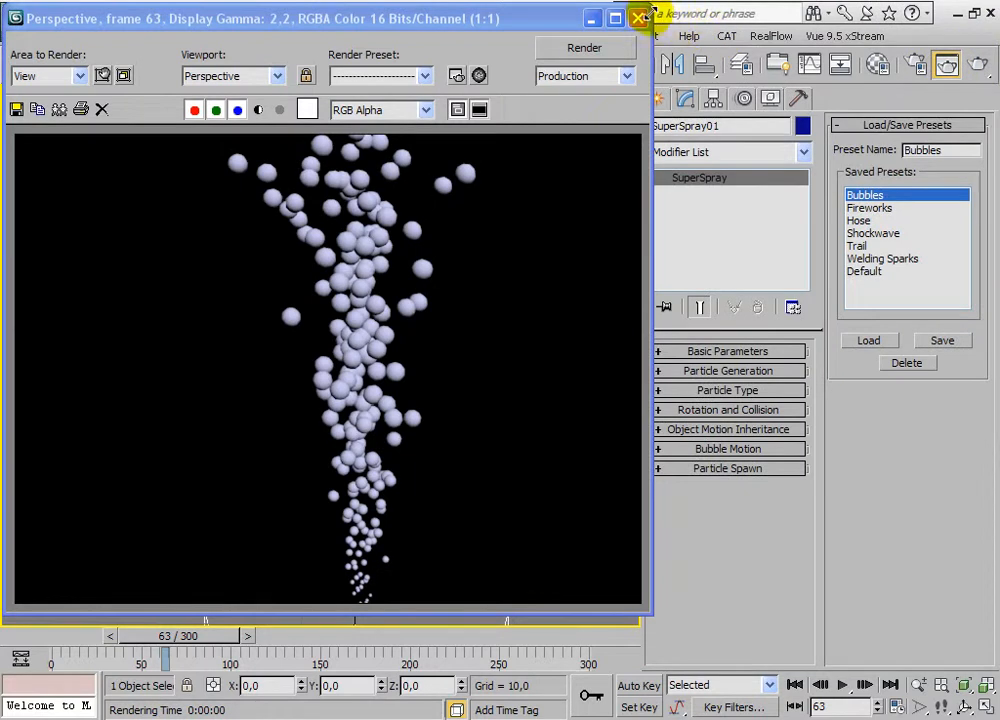
pyautogui.click(637, 18)
# - Load the saved Fireworks preset onto the Super Spray and inspect its particles from a higher viewing angle
pyautogui.click(870, 208)
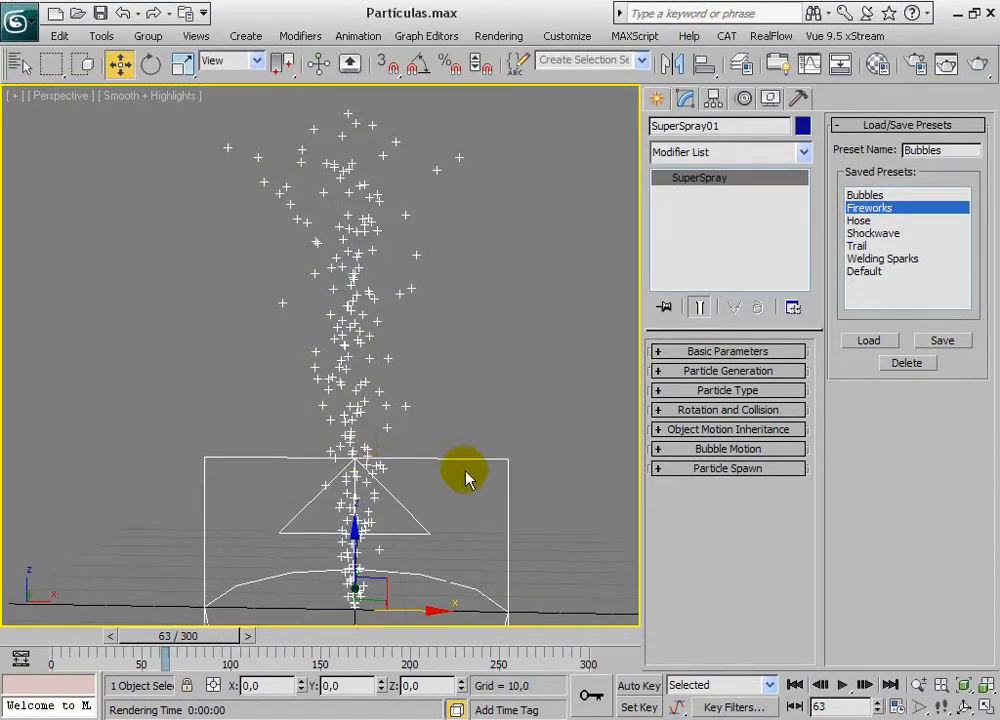
pyautogui.keyDown('alt'); pyautogui.moveTo(455, 475); pyautogui.dragTo(458, 446, button='middle'); pyautogui.keyUp('alt')
pyautogui.click(878, 341)
pyautogui.keyDown('alt'); pyautogui.moveTo(607, 466); pyautogui.dragTo(414, 426, button='middle'); pyautogui.keyUp('alt')
pyautogui.keyDown('alt'); pyautogui.moveTo(431, 364); pyautogui.dragTo(440, 404, button='middle'); pyautogui.keyUp('alt')
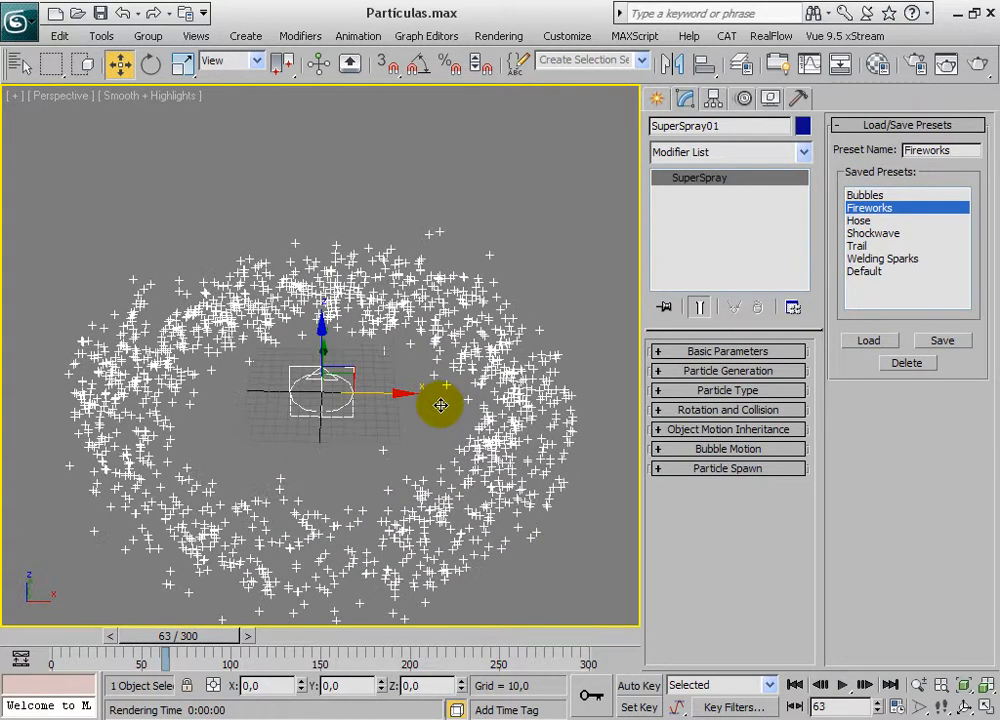
# - Play the Fireworks preset's animation from the start and return to frame 0
pyautogui.click(798, 686)
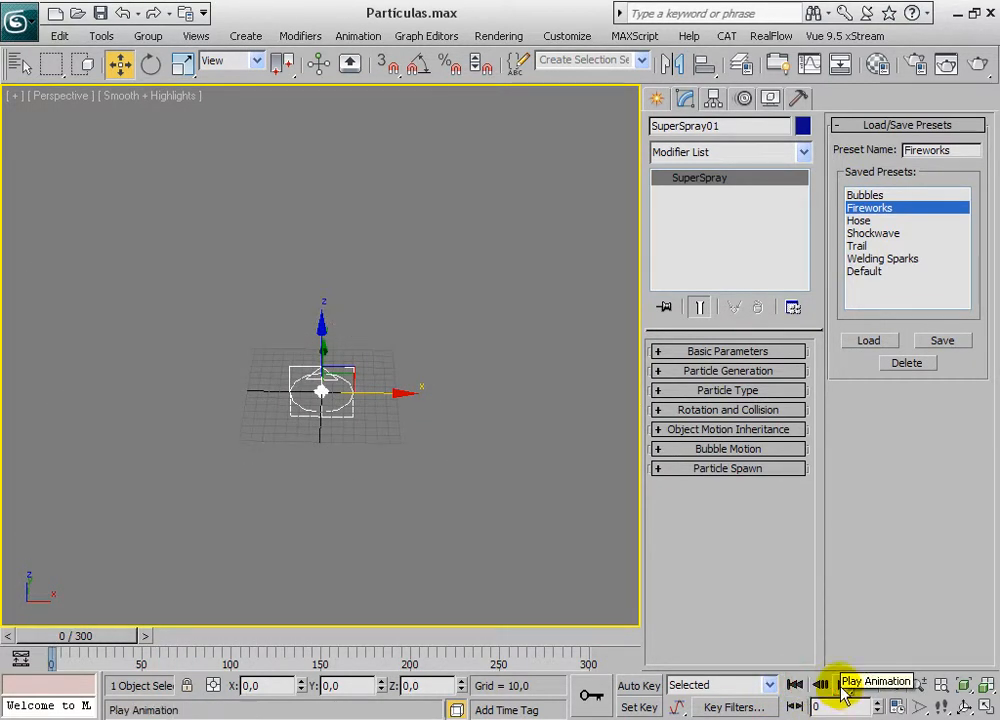
pyautogui.click(843, 686)
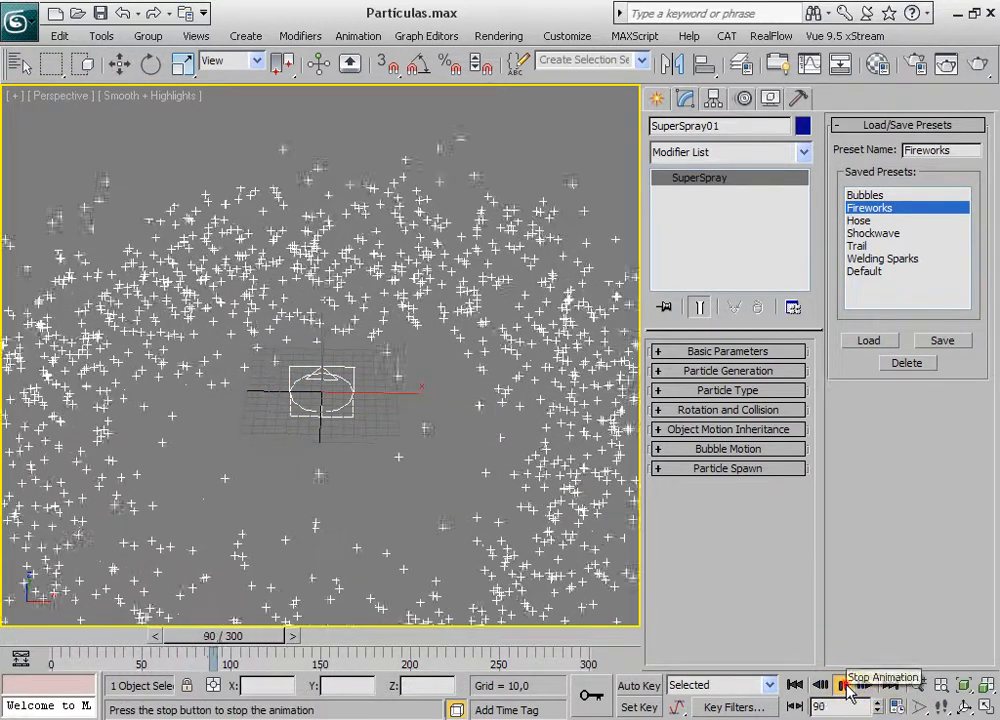
pyautogui.click(797, 690)
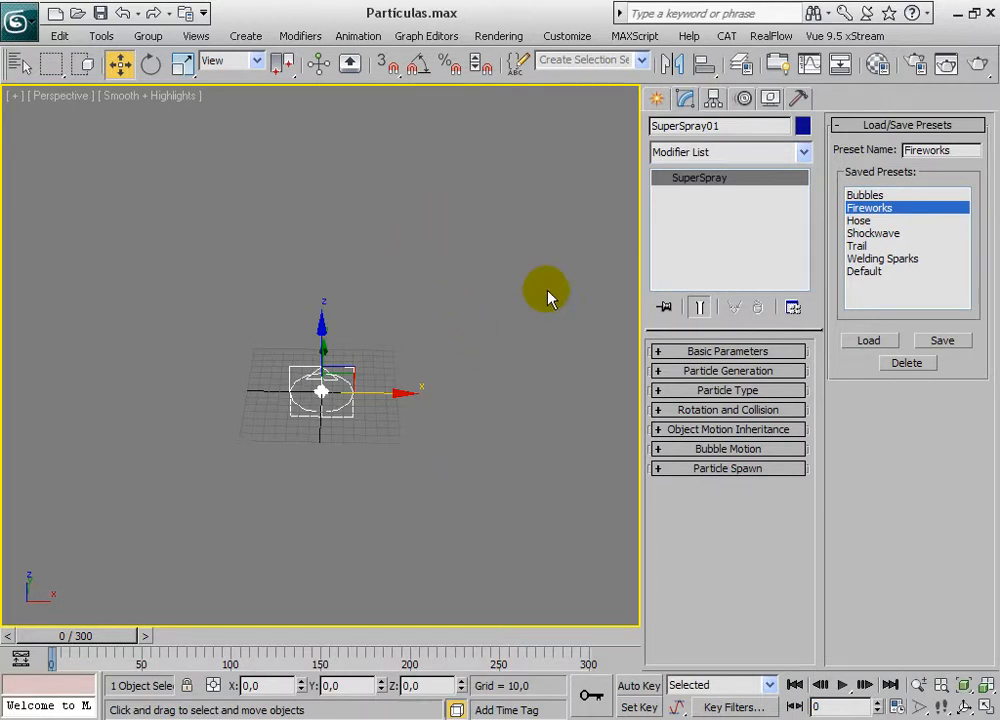
# - Replay the Fireworks animation to frame 89, render that frame and close the rendered image
pyautogui.click(838, 688)
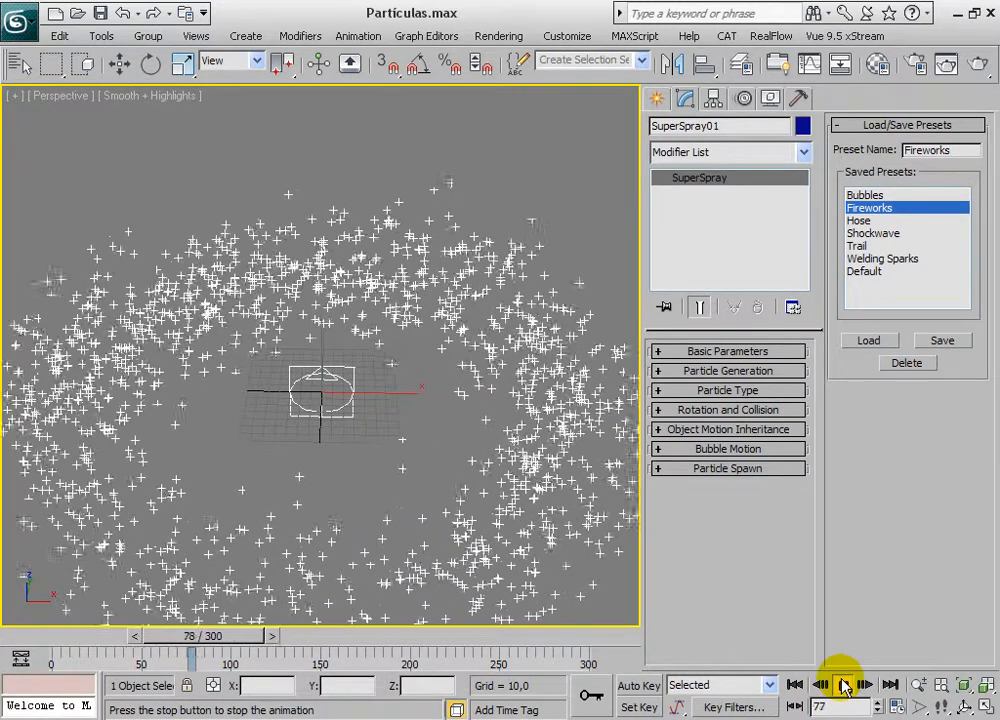
pyautogui.click(843, 686)
pyautogui.click(947, 64)
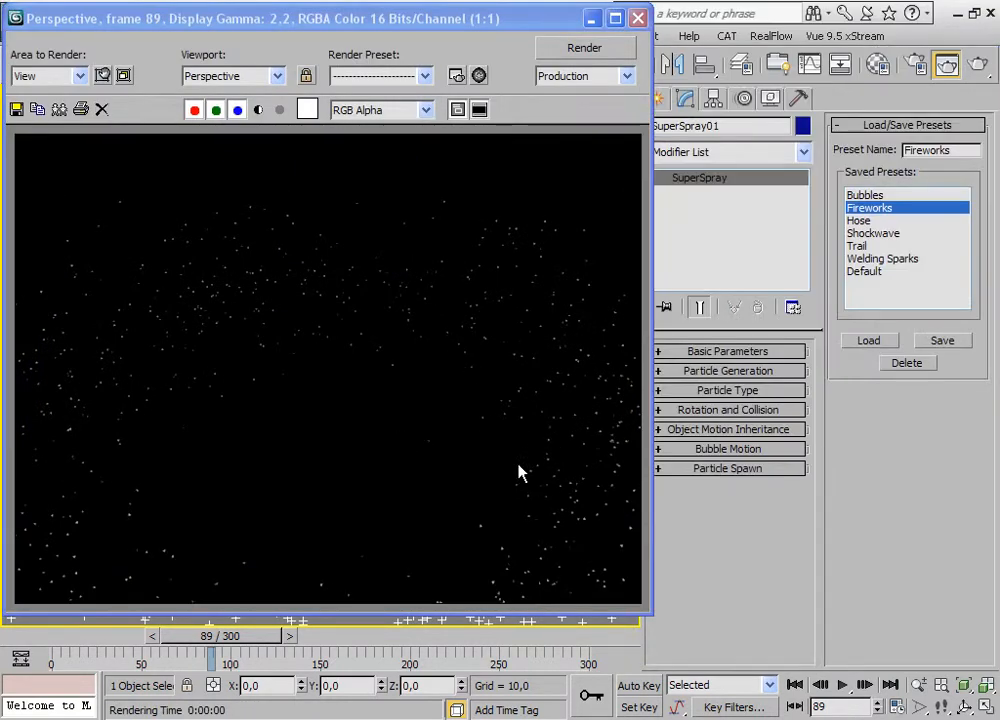
pyautogui.click(637, 18)
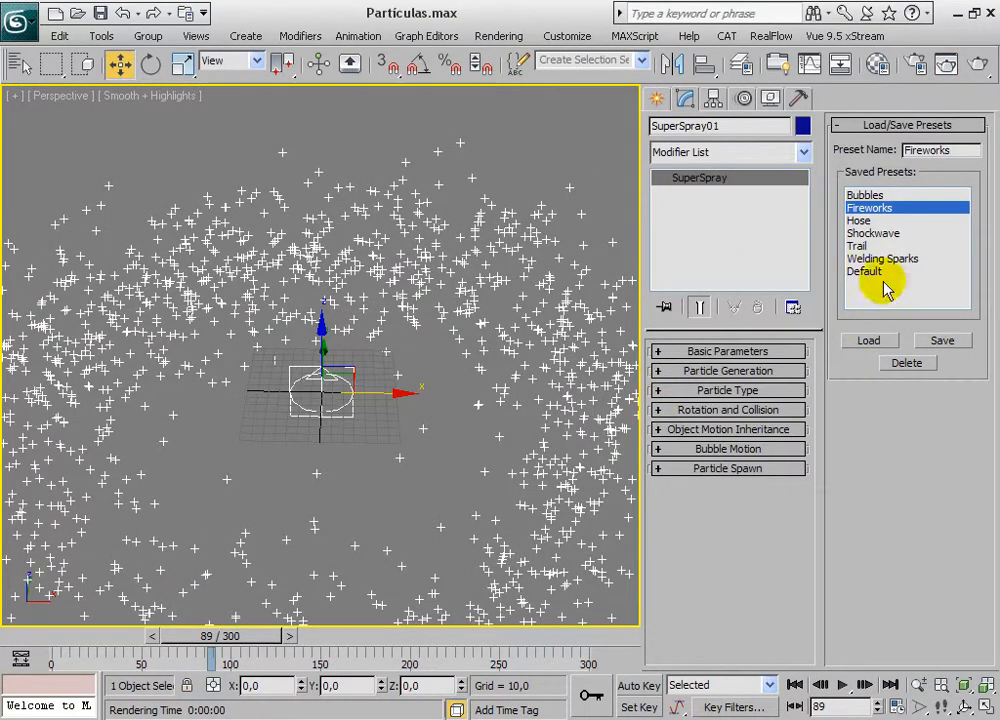
# - Load the saved Shockwave preset onto the Super Spray
pyautogui.click(859, 221)
pyautogui.click(875, 235)
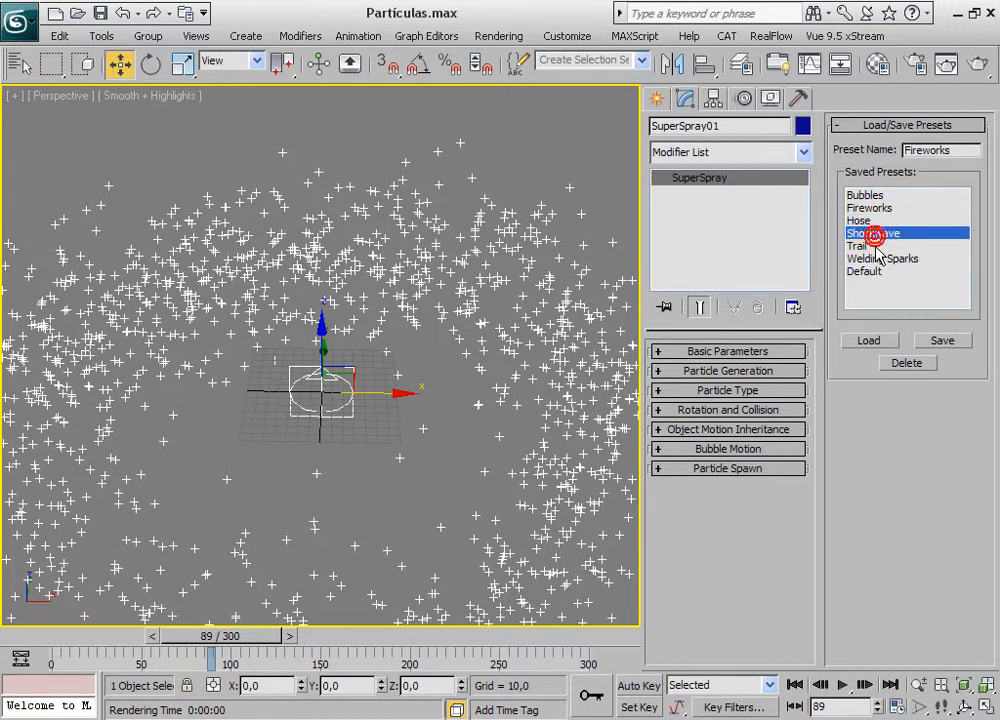
pyautogui.click(869, 341)
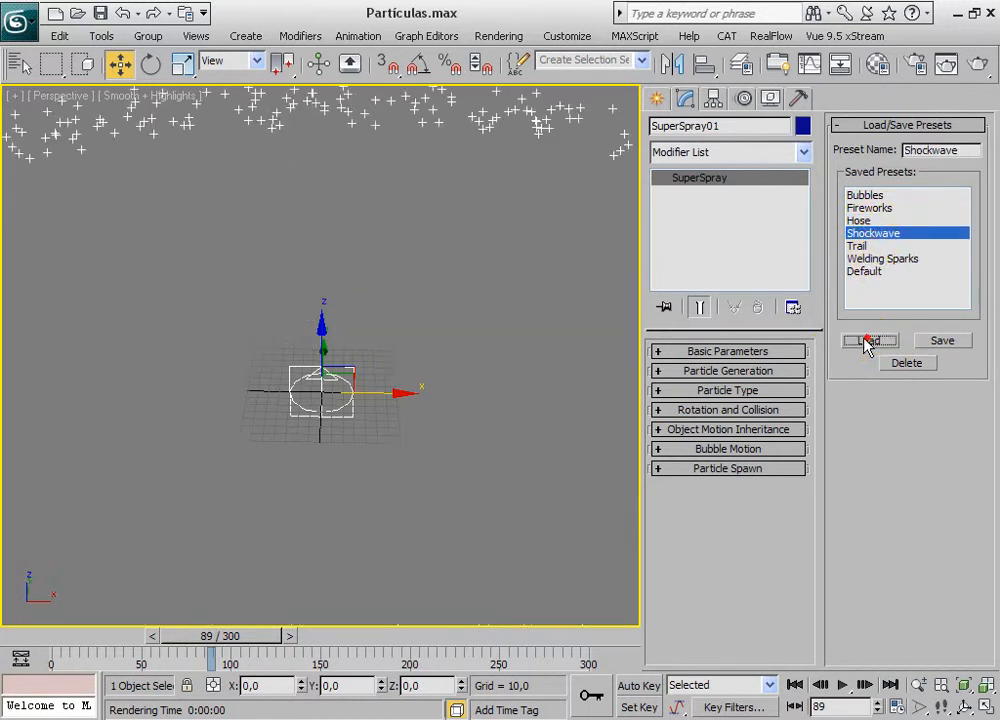
# - Play the Shockwave preset's animation from the start and stop it at frame 83
pyautogui.click(797, 686)
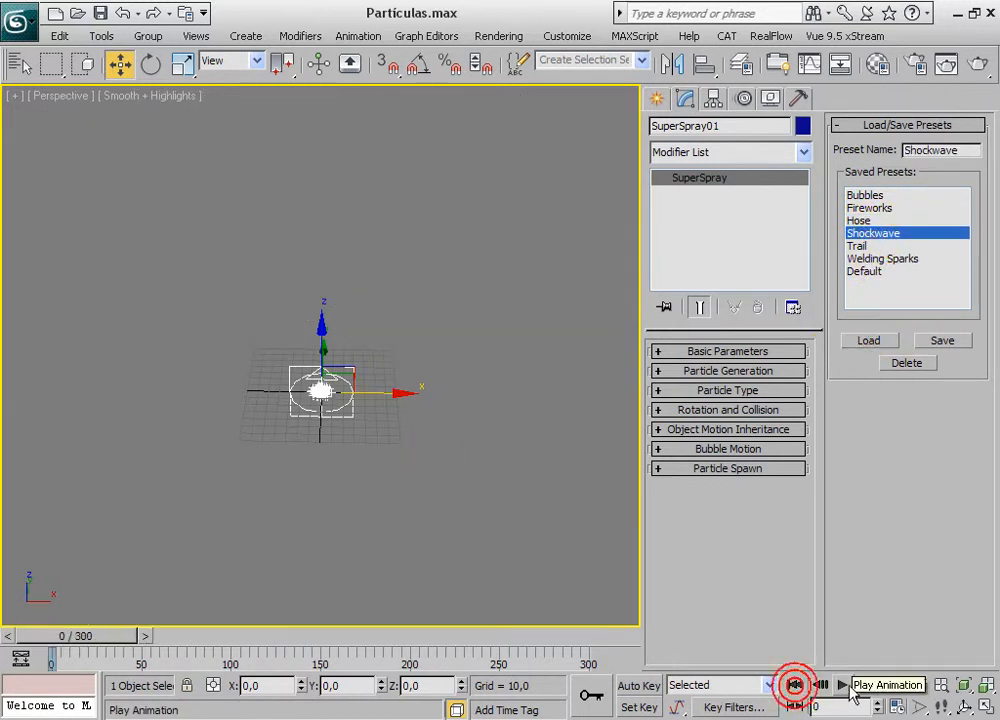
pyautogui.click(843, 686)
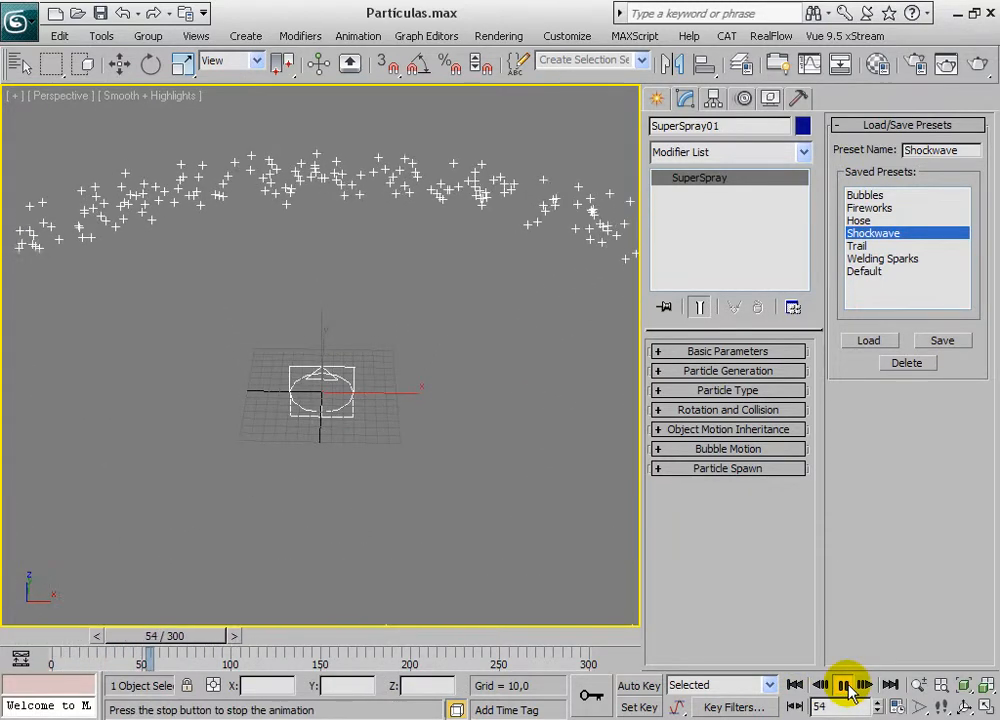
pyautogui.click(843, 686)
pyautogui.press('w')
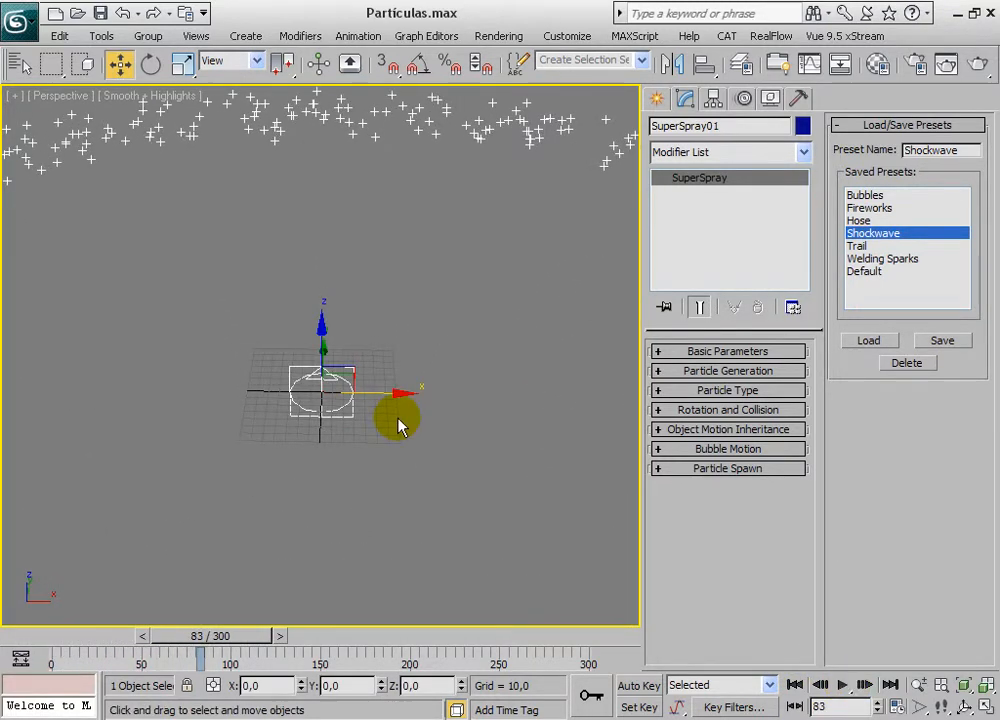
# - Replay the Shockwave animation from the start to frame 54 with the whole particle ring in view
pyautogui.scroll(4, 398, 425)
pyautogui.scroll(-6, 398, 425)
pyautogui.scroll(4, 398, 426)
pyautogui.click(798, 686)
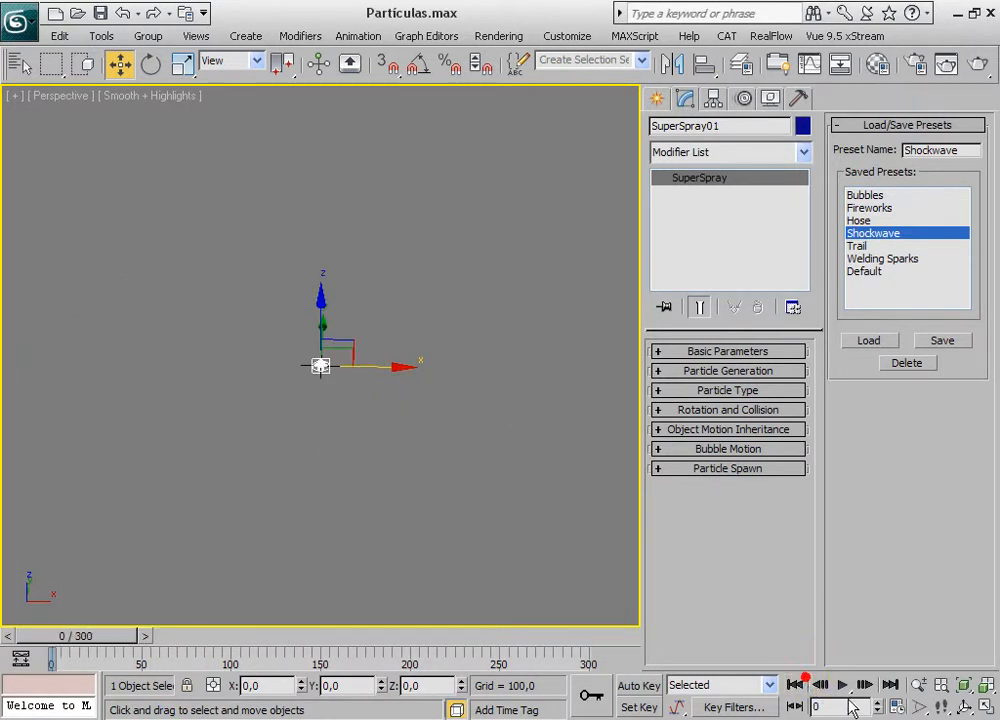
pyautogui.click(847, 686)
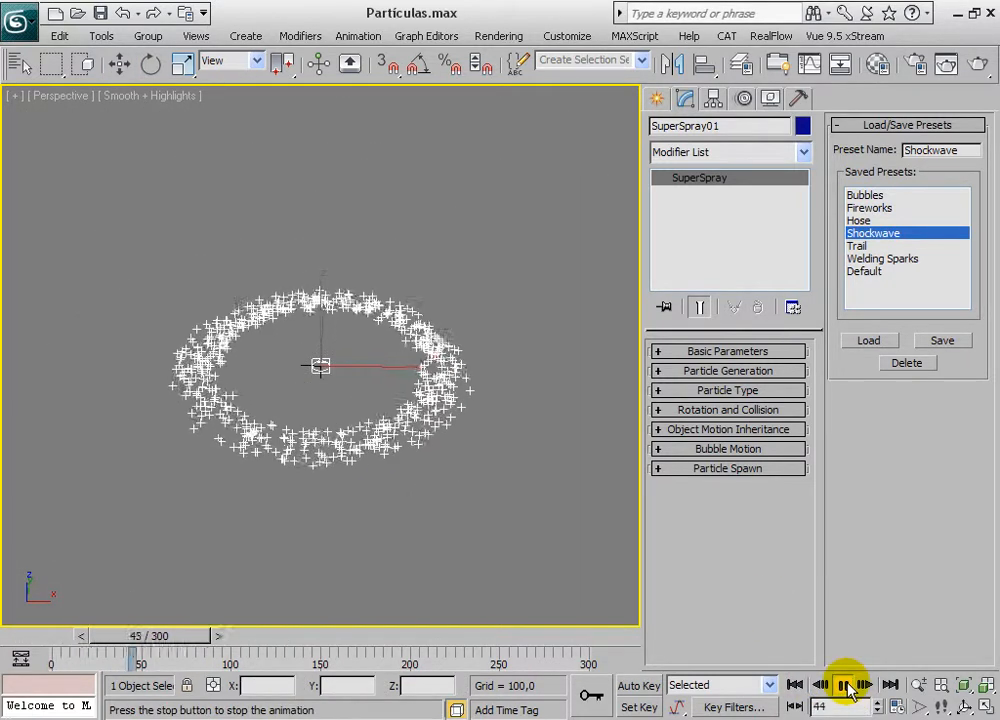
# - Load the saved Welding Sparks preset onto the Super Spray
pyautogui.click(868, 246)
pyautogui.click(866, 259)
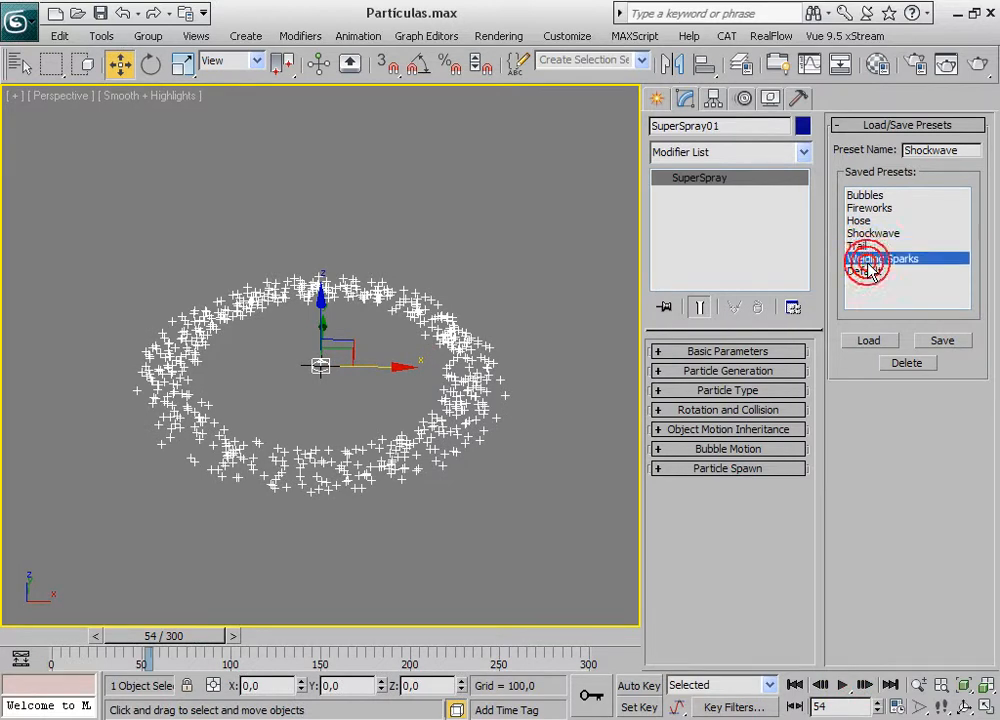
pyautogui.scroll(10, 495, 325)
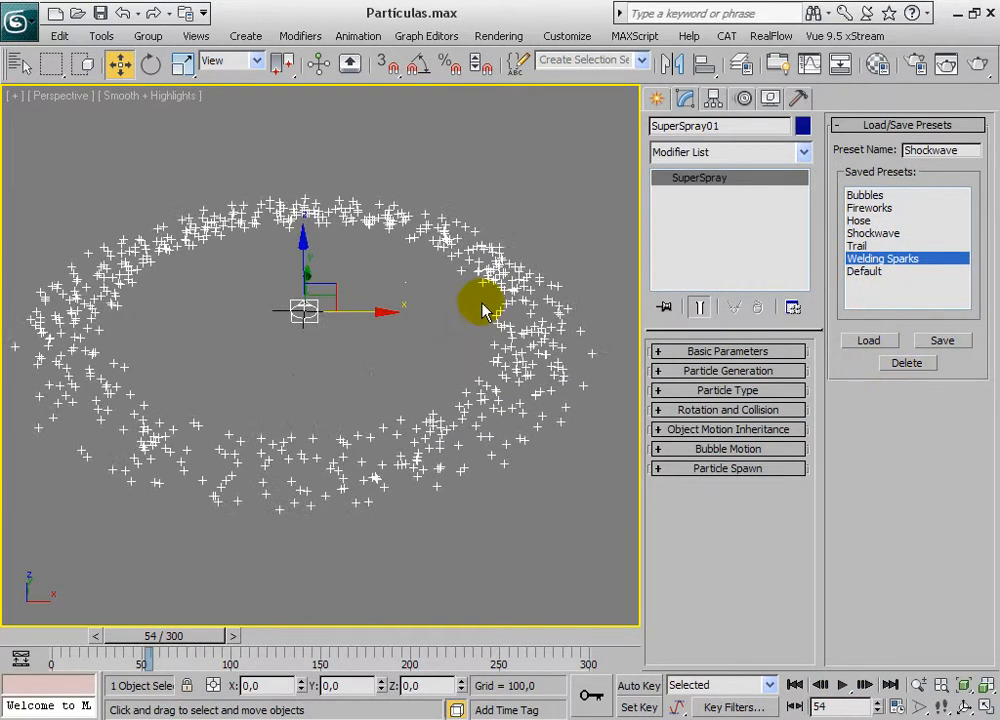
pyautogui.scroll(-3, 435, 312)
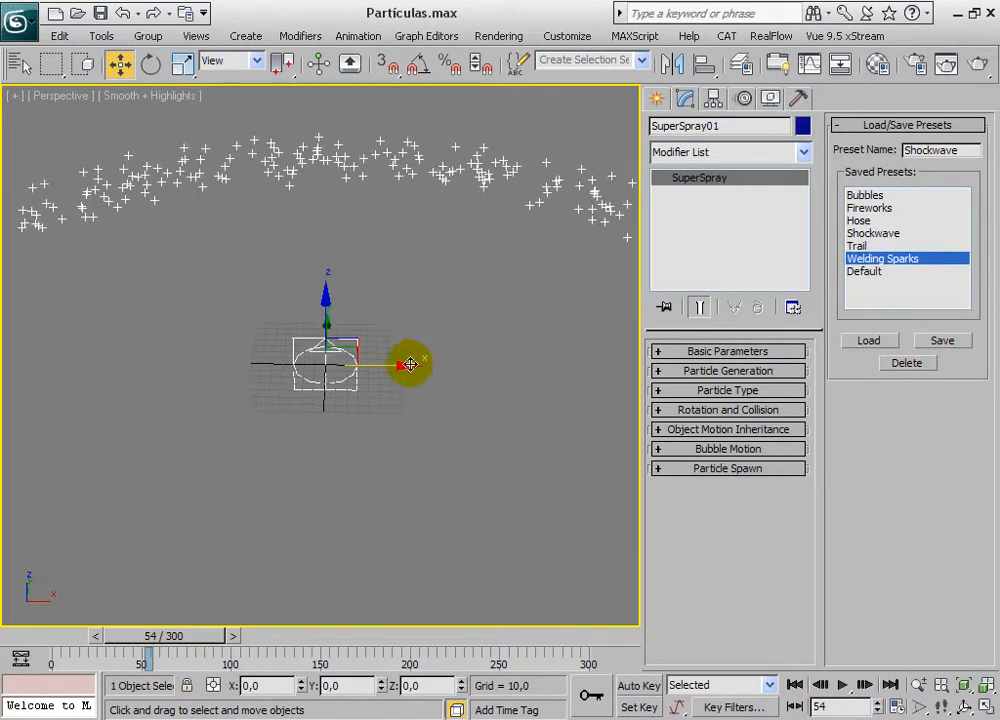
pyautogui.scroll(8, 368, 400)
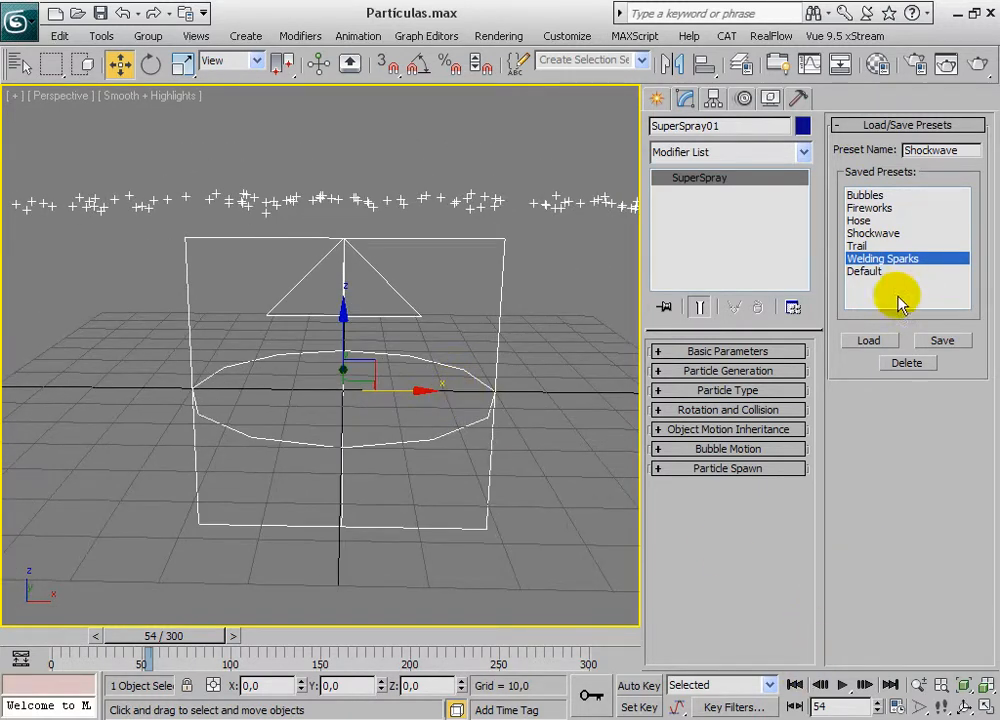
pyautogui.click(869, 341)
# - Play the Welding Sparks animation from the start, viewed from near ground level, and stop it at frame 82
pyautogui.click(794, 685)
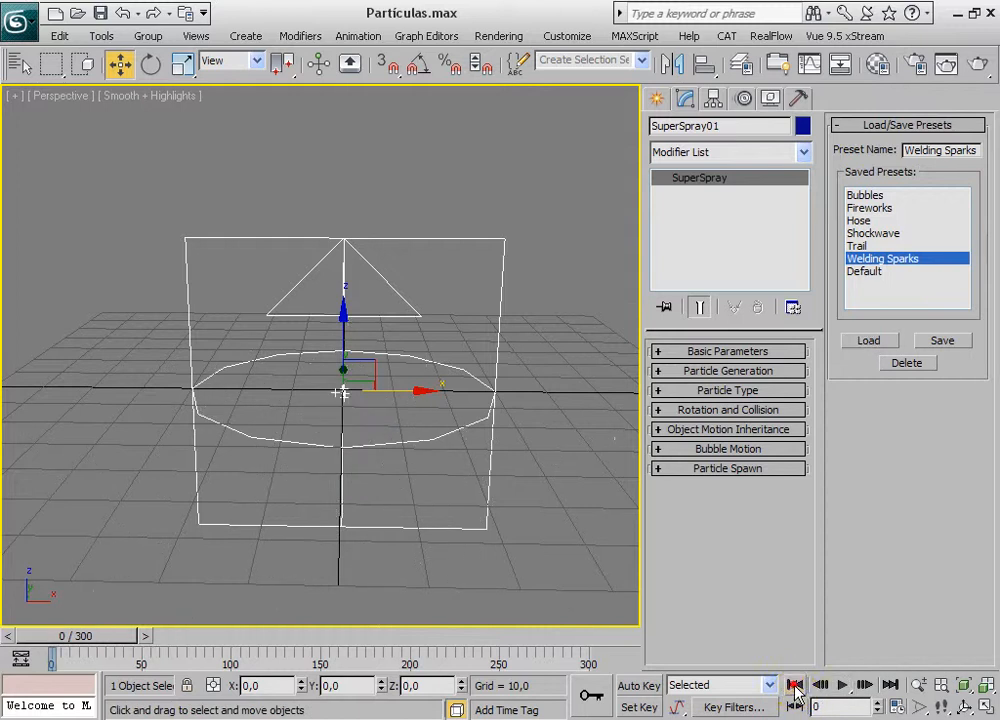
pyautogui.click(835, 687)
pyautogui.keyDown('alt'); pyautogui.moveTo(495, 555); pyautogui.dragTo(446, 457, button='middle'); pyautogui.keyUp('alt')
pyautogui.scroll(-4, 462, 508)
pyautogui.click(794, 685)
pyautogui.click(843, 687)
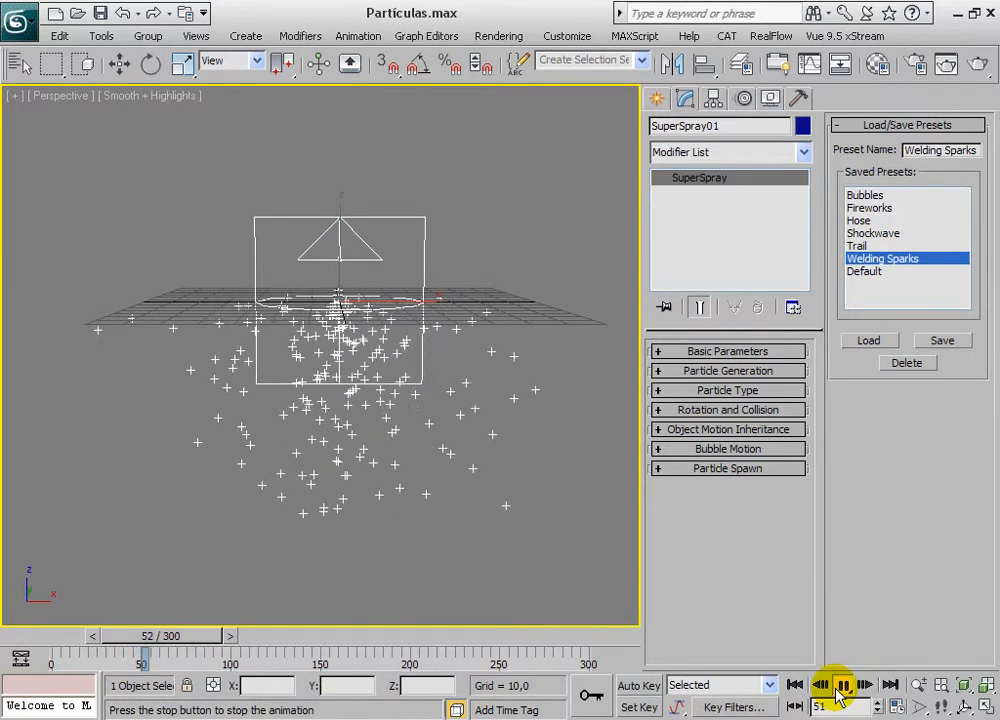
pyautogui.click(843, 687)
# - Load the saved Default preset onto the Super Spray and play the animation on to frame 110
pyautogui.click(868, 272)
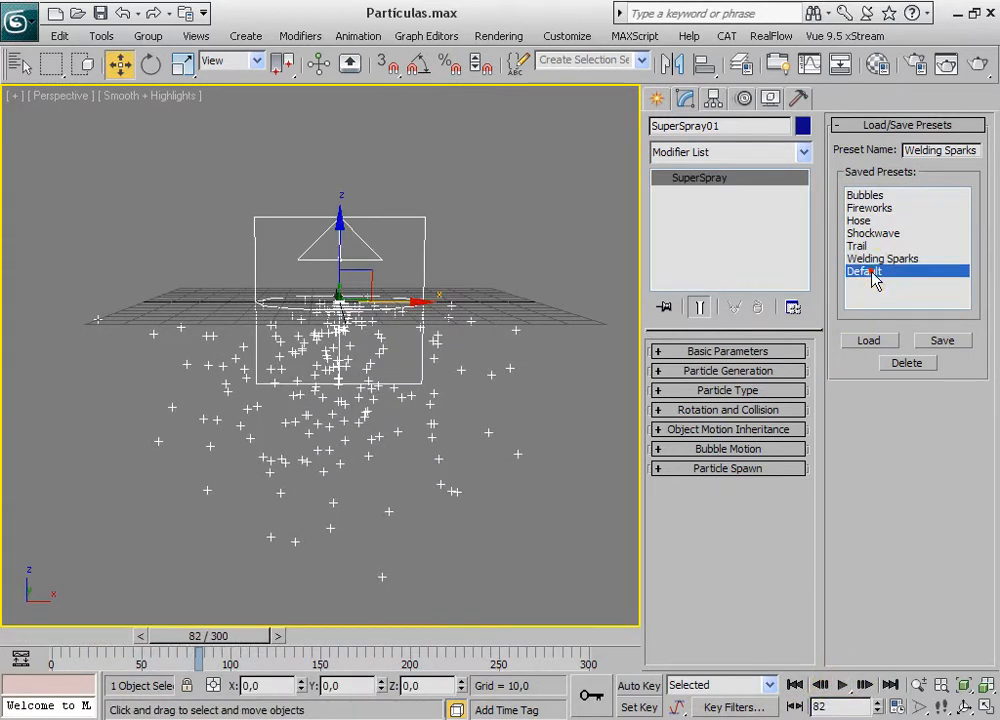
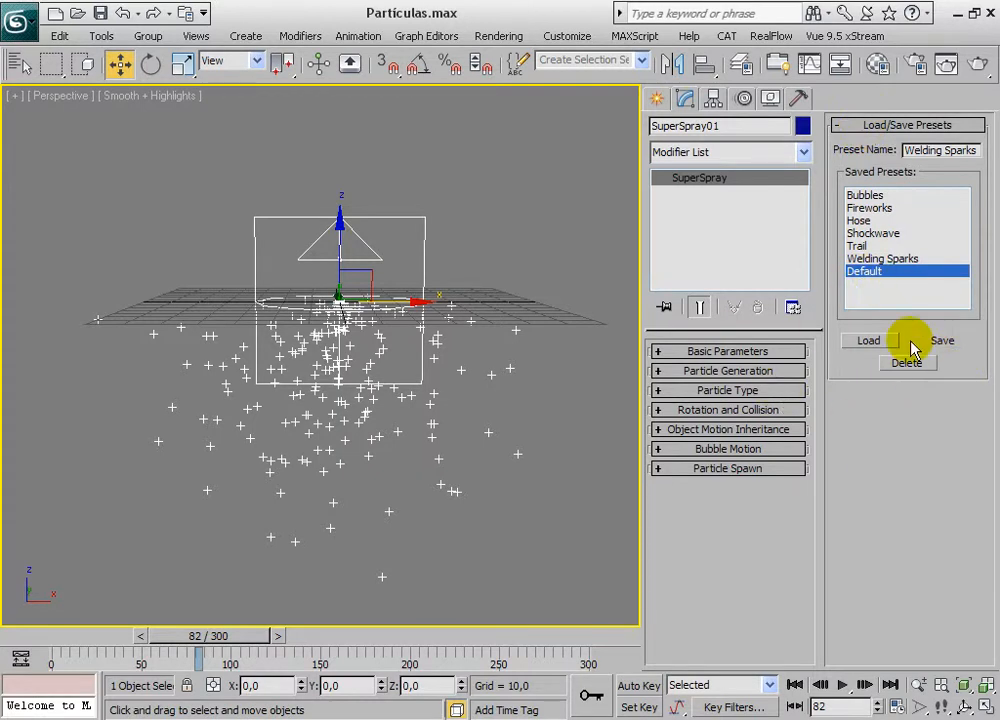
pyautogui.click(862, 342)
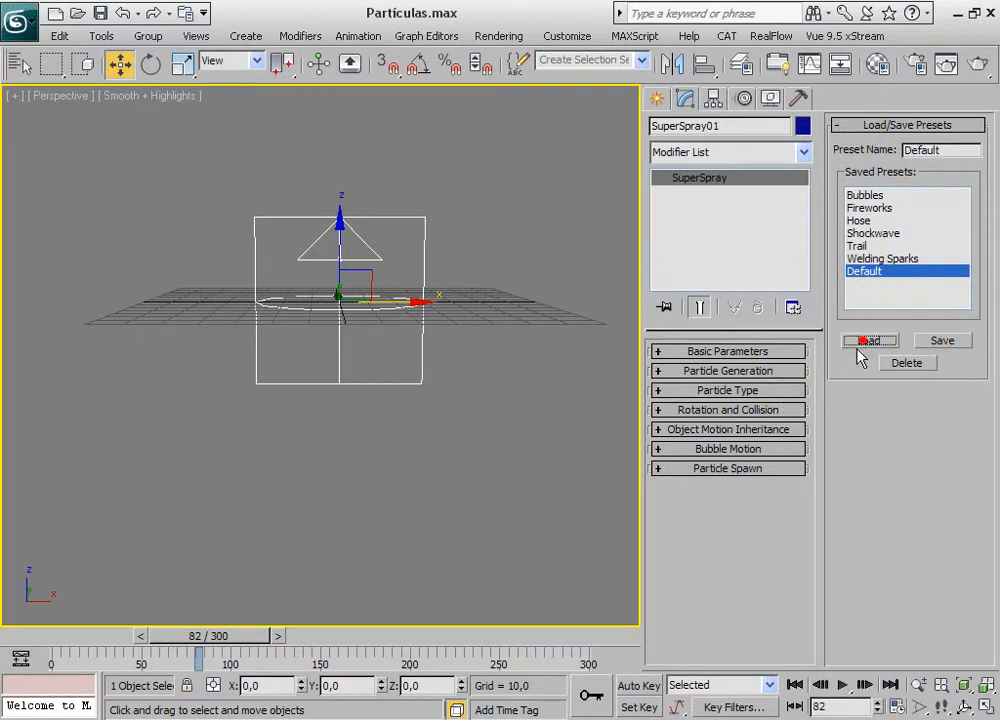
pyautogui.click(842, 685)
pyautogui.click(842, 685)
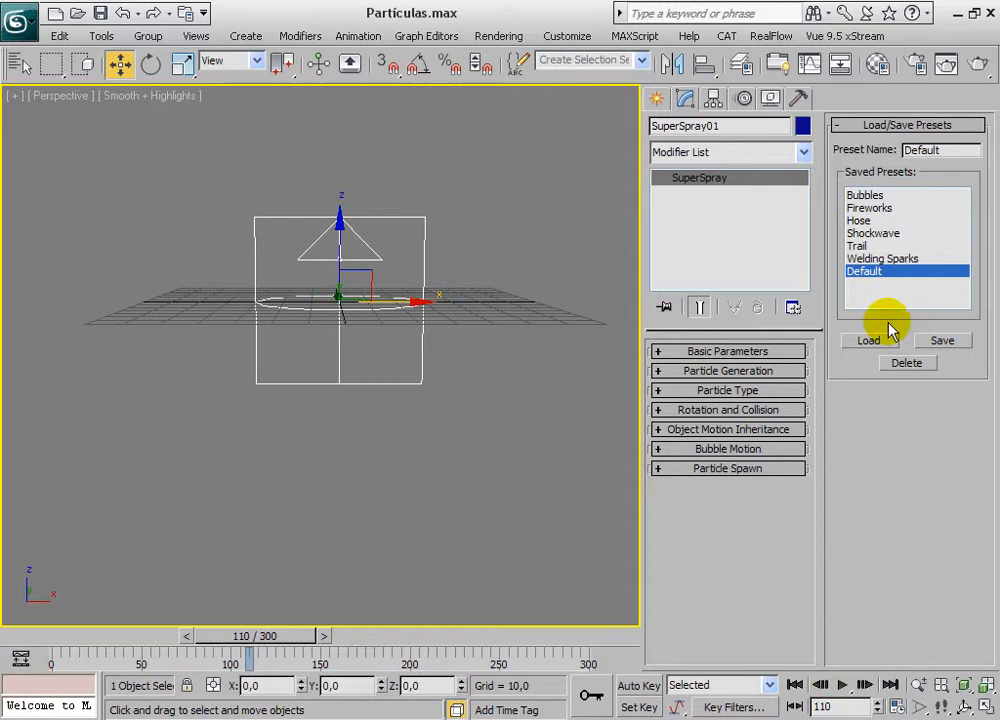
# - Load the saved Shockwave preset onto the Super Spray without overwriting the existing Default preset
pyautogui.click(858, 233)
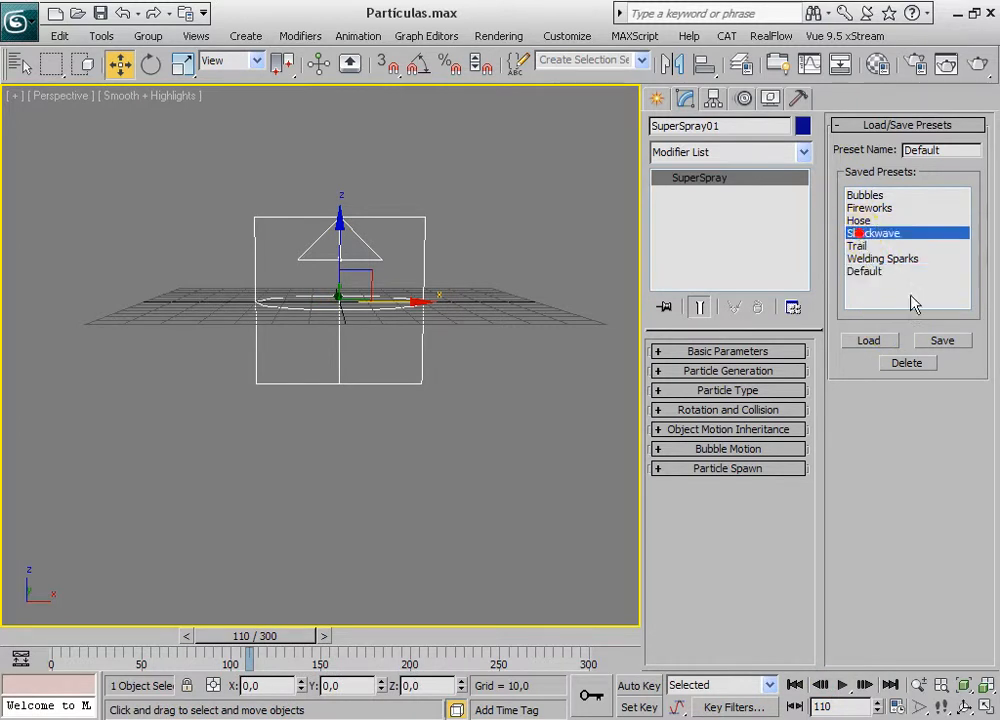
pyautogui.click(941, 340)
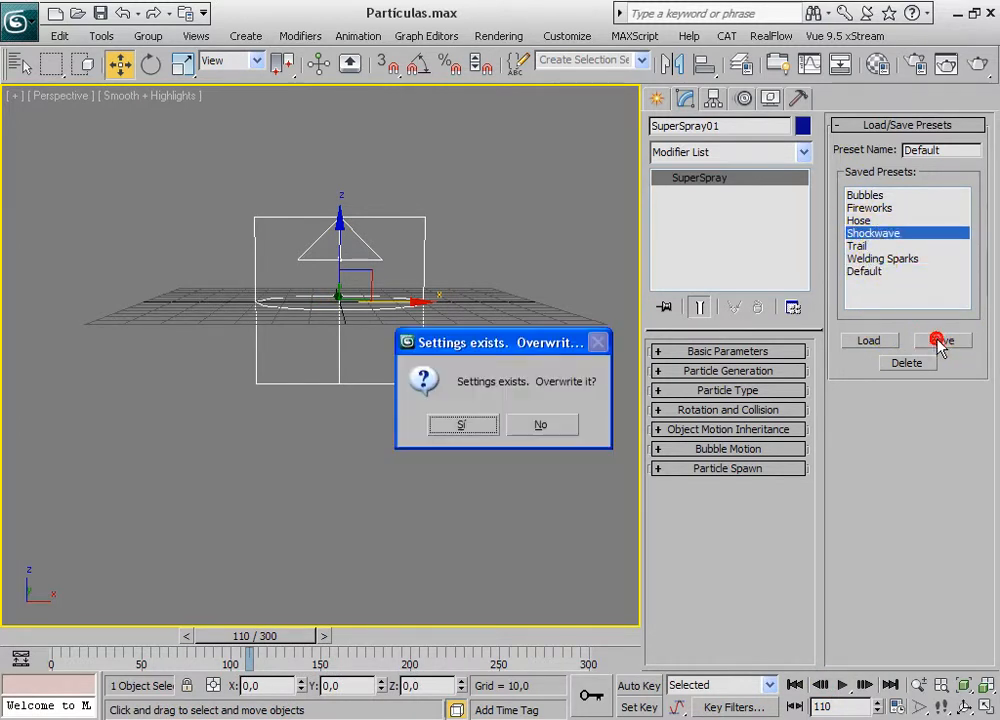
pyautogui.click(536, 425)
# - Play the Shockwave animation from the start, seen slightly from above, and stop it at frame 16
pyautogui.scroll(-3, 520, 449)
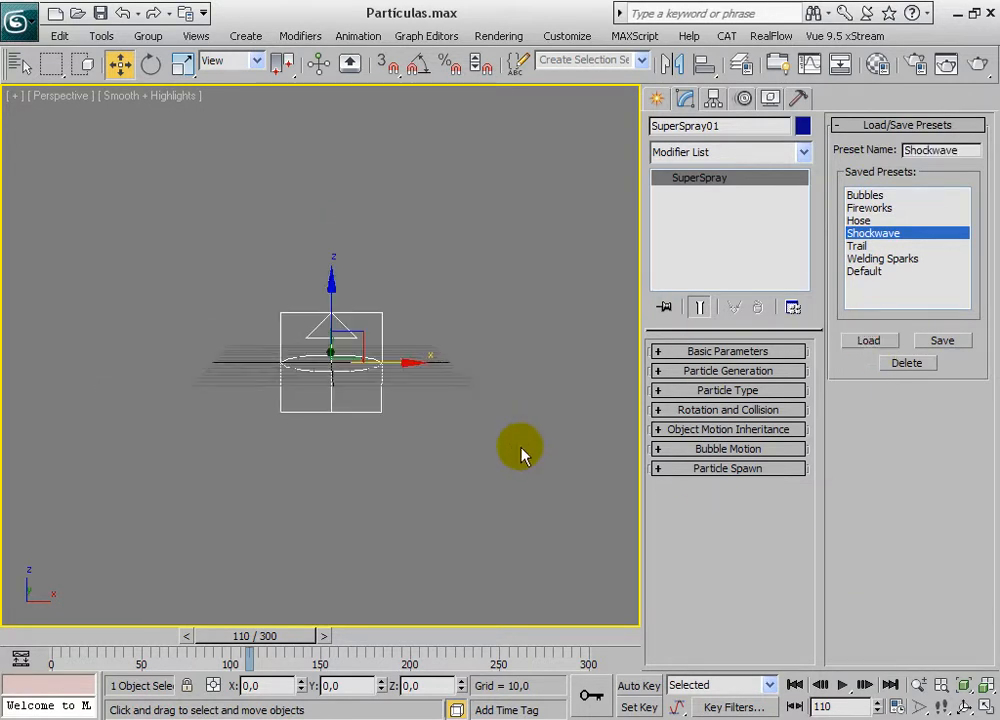
pyautogui.keyDown('alt'); pyautogui.moveTo(411, 368); pyautogui.dragTo(415, 396, button='middle'); pyautogui.keyUp('alt')
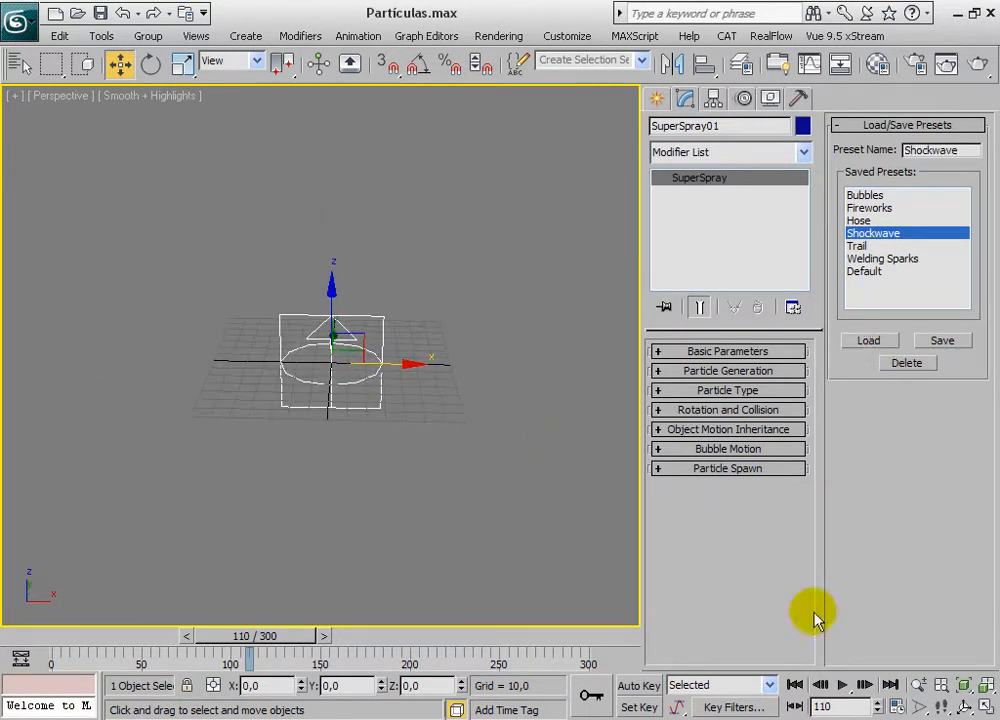
pyautogui.click(845, 684)
pyautogui.click(795, 684)
pyautogui.click(845, 684)
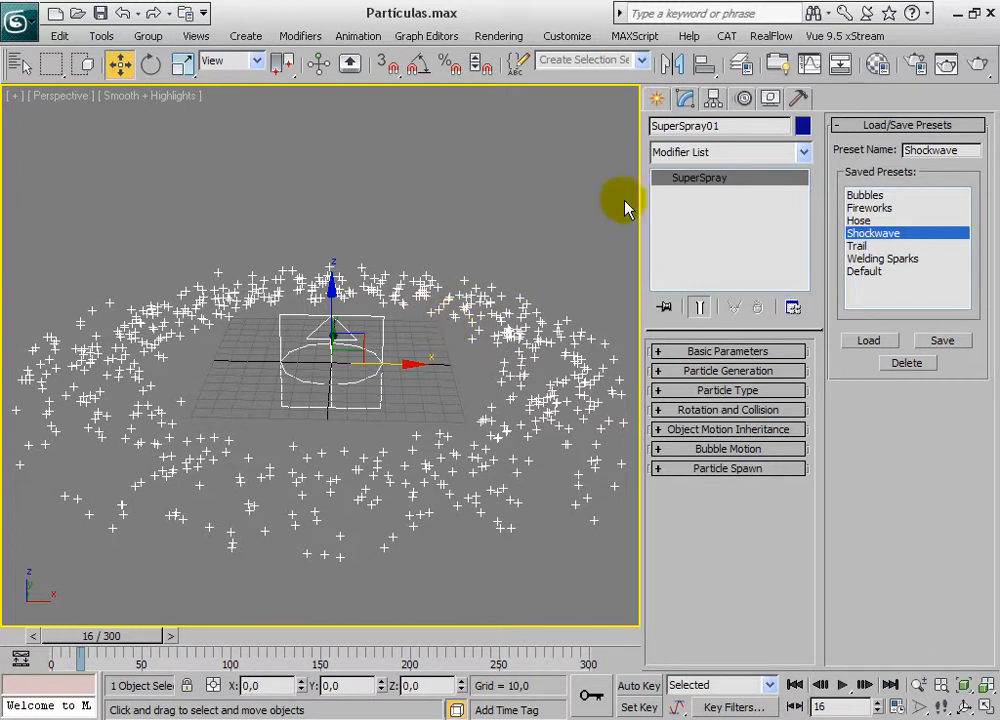
pyautogui.click(492, 36)
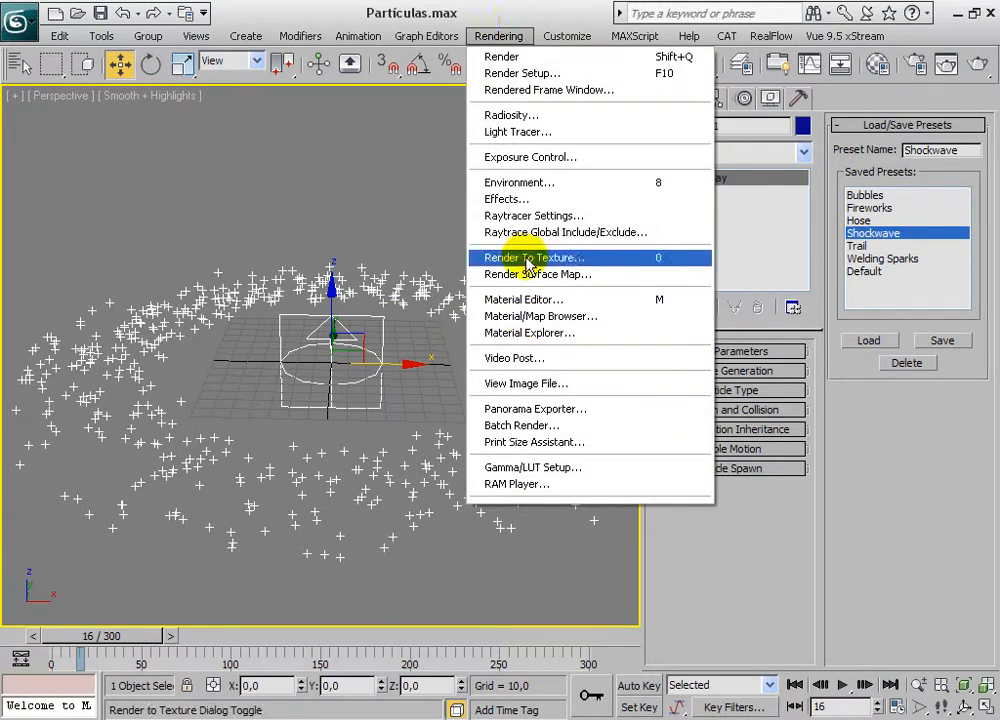
pyautogui.click(515, 15)
pyautogui.moveTo(458, 259); pyautogui.dragTo(554, 341)
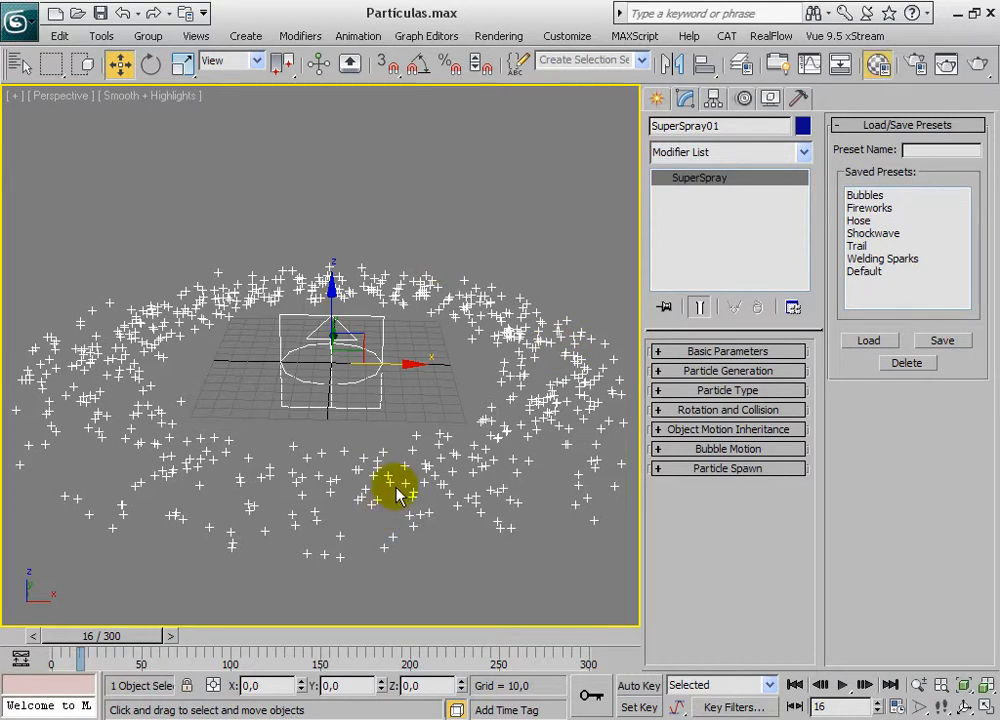
# - Assign the blue 02 - Default material to the Super Spray and close the Material Editor
pyautogui.press('m')
pyautogui.moveTo(745, 18); pyautogui.dragTo(780, 14)
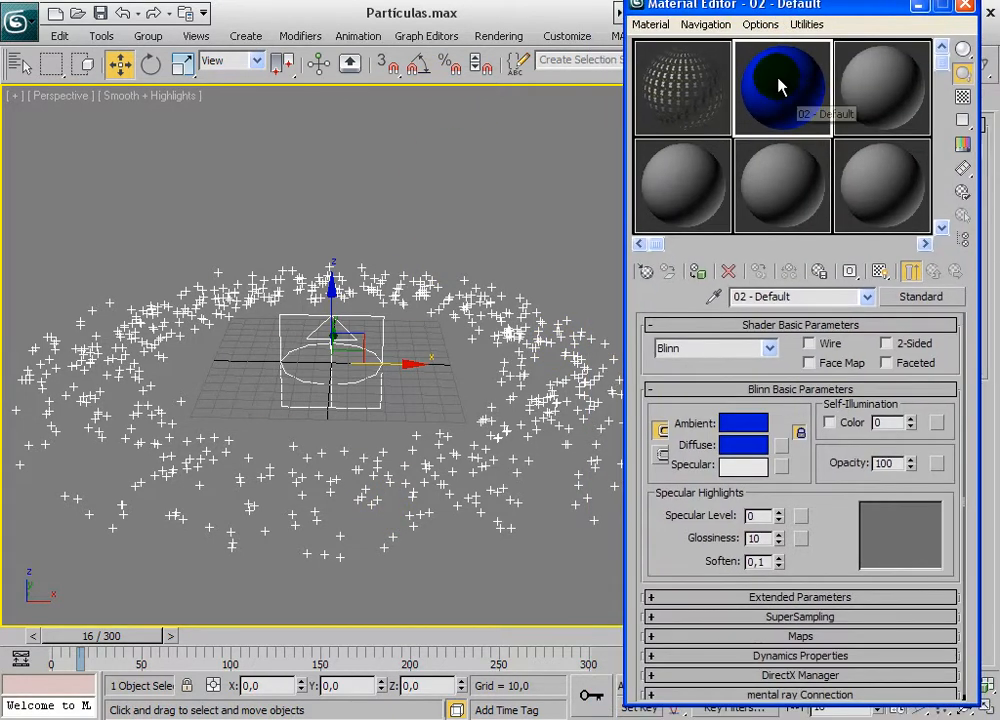
pyautogui.moveTo(405, 383); pyautogui.dragTo(385, 415)
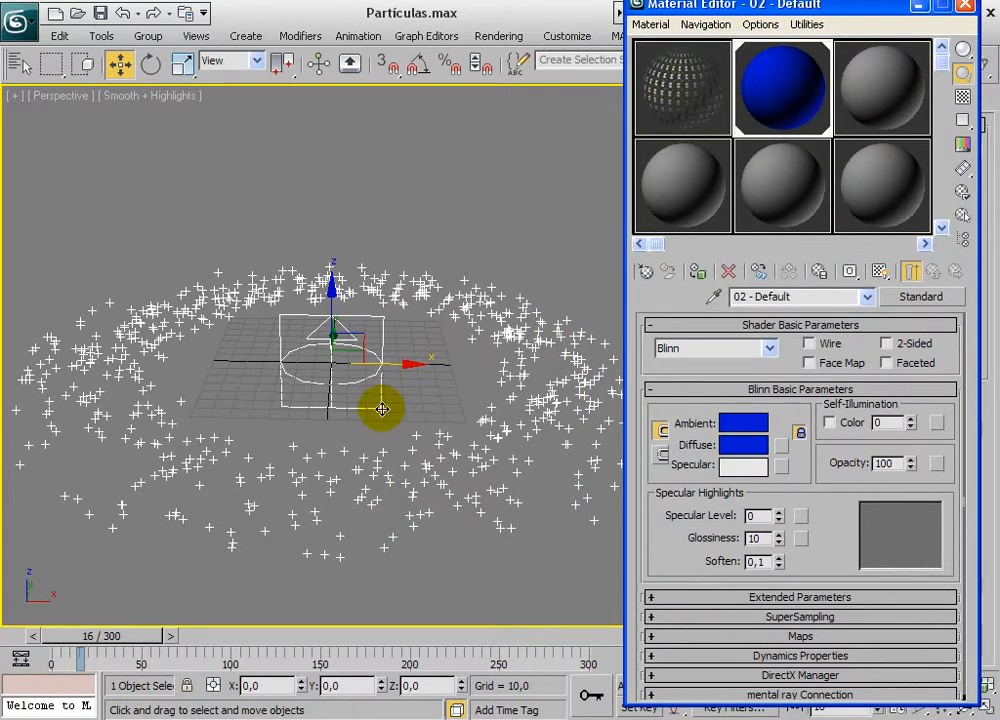
pyautogui.moveTo(846, 528); pyautogui.dragTo(846, 527)
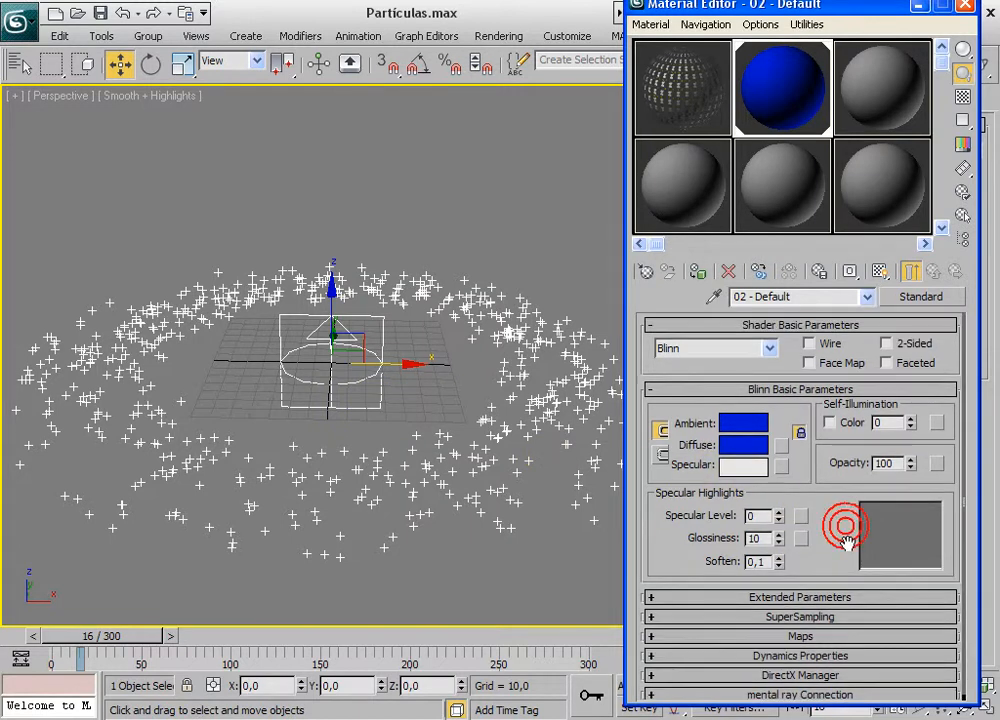
pyautogui.click(963, 7)
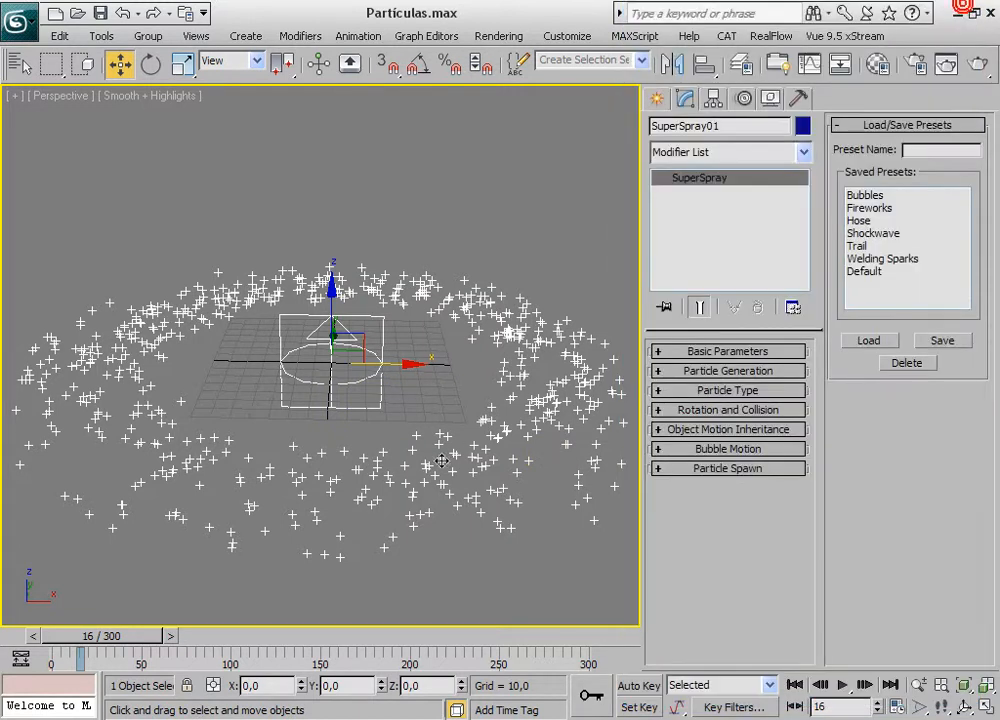
# - Set the Super Spray's G-Buffer Object ID to 1 in its object properties
pyautogui.rightClick(377, 407)
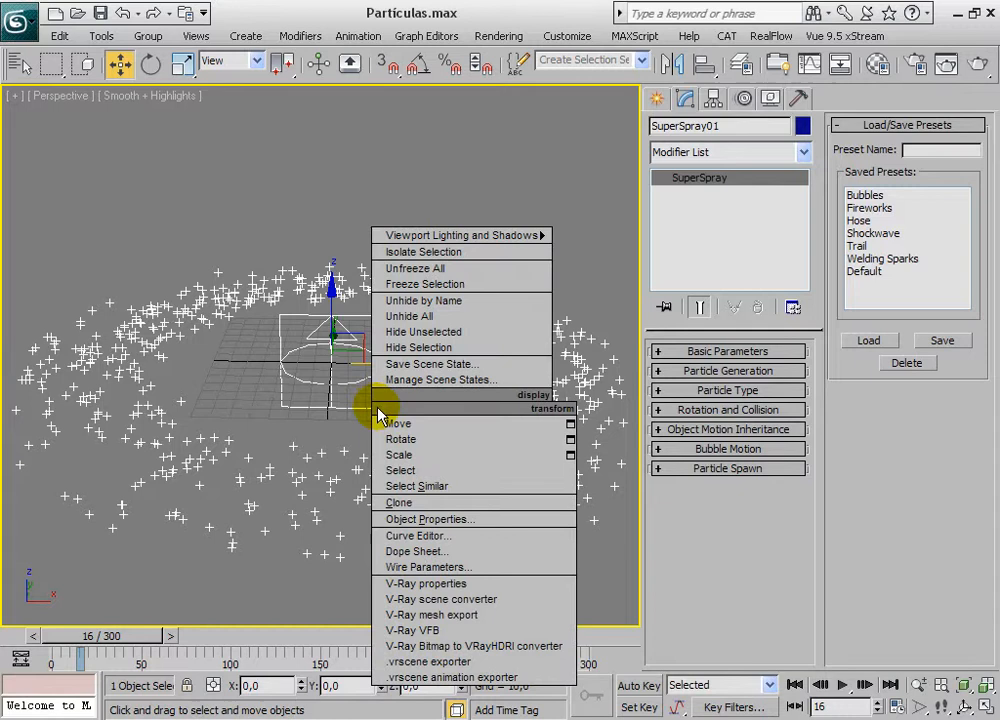
pyautogui.click(432, 522)
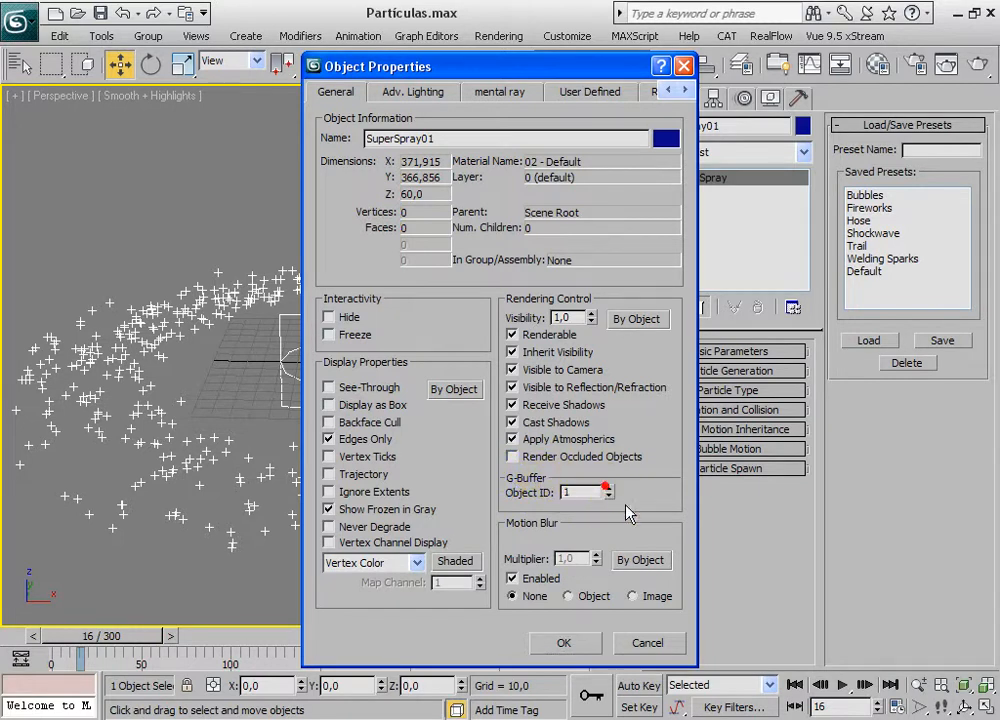
pyautogui.click(570, 641)
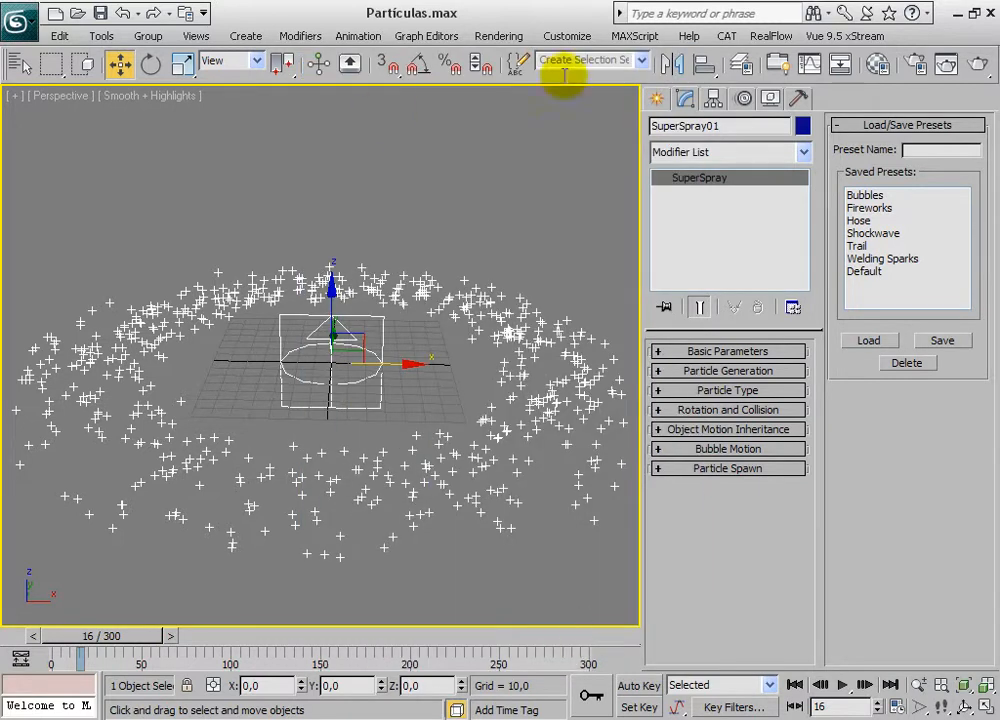
# - Open Video Post and add a scene event for the Perspective view covering frames 0 to 300
pyautogui.click(500, 36)
pyautogui.click(526, 358)
pyautogui.moveTo(437, 116); pyautogui.dragTo(518, 20)
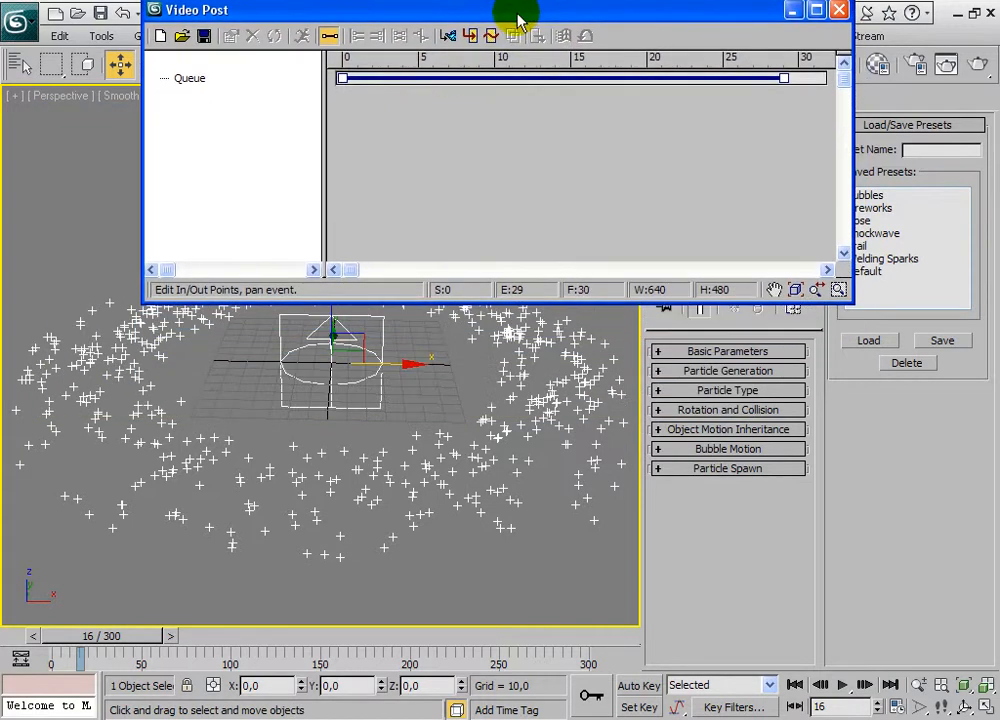
pyautogui.click(448, 37)
pyautogui.moveTo(418, 25); pyautogui.dragTo(544, 93)
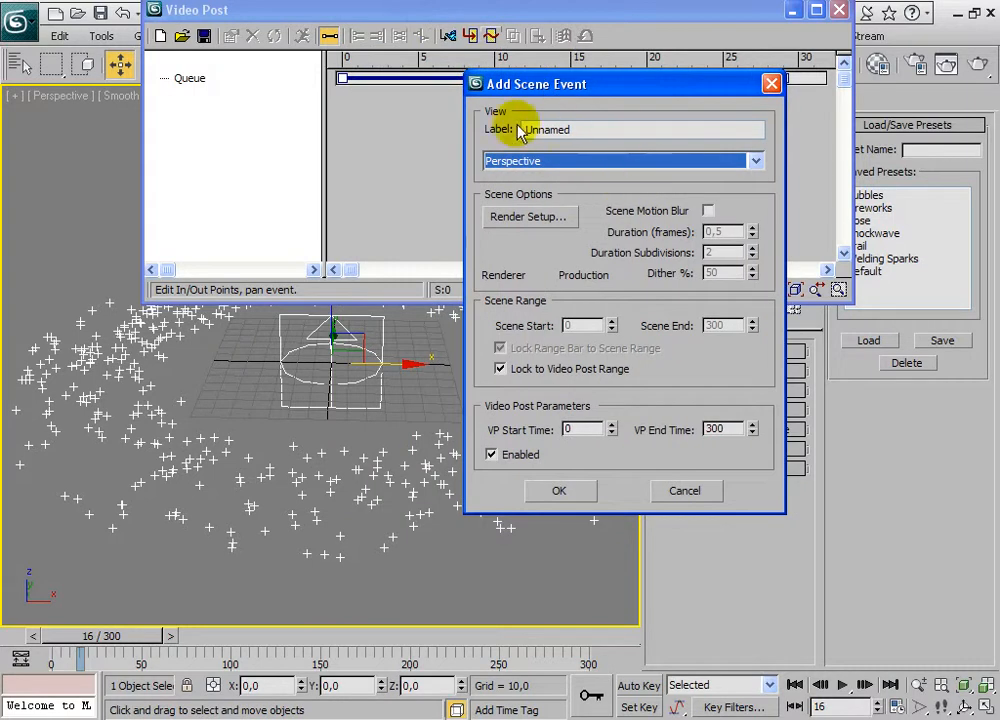
pyautogui.click(580, 491)
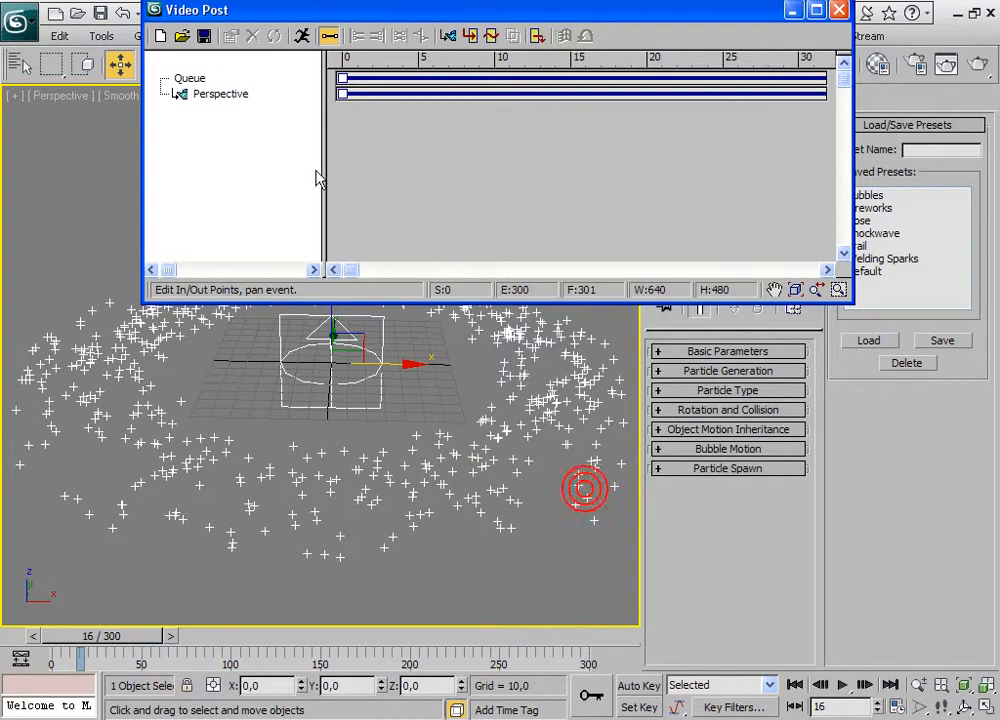
# - Add a Lens Effects Highlight image filter event to the Video Post queue for frames 0 to 300
pyautogui.click(492, 38)
pyautogui.moveTo(480, 50); pyautogui.dragTo(557, 107)
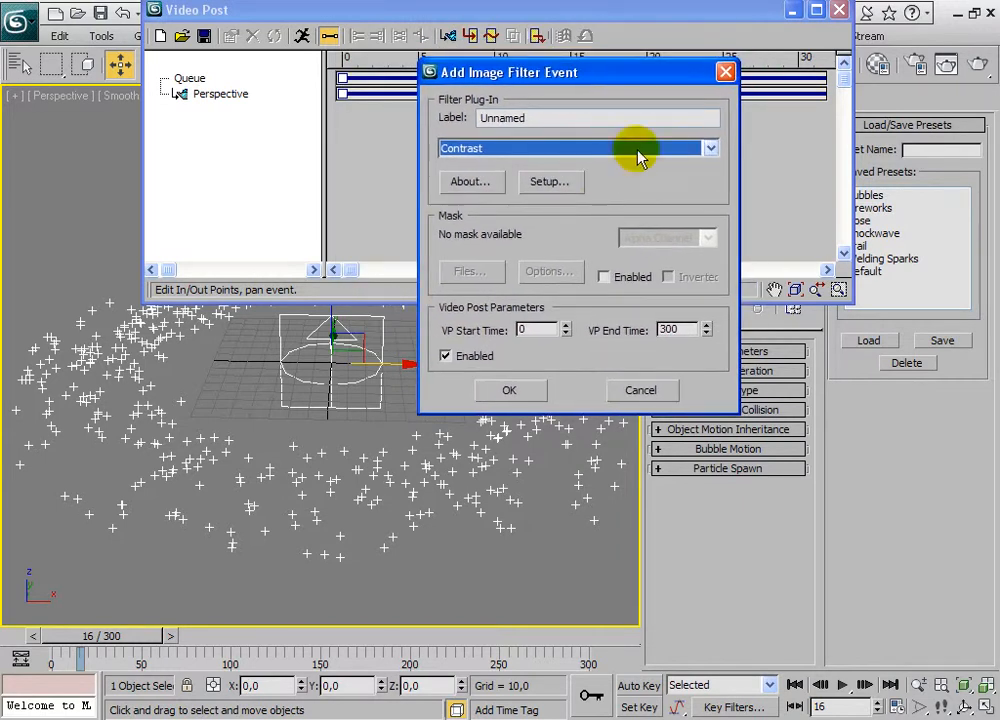
pyautogui.click(685, 150)
pyautogui.moveTo(711, 200); pyautogui.dragTo(711, 215)
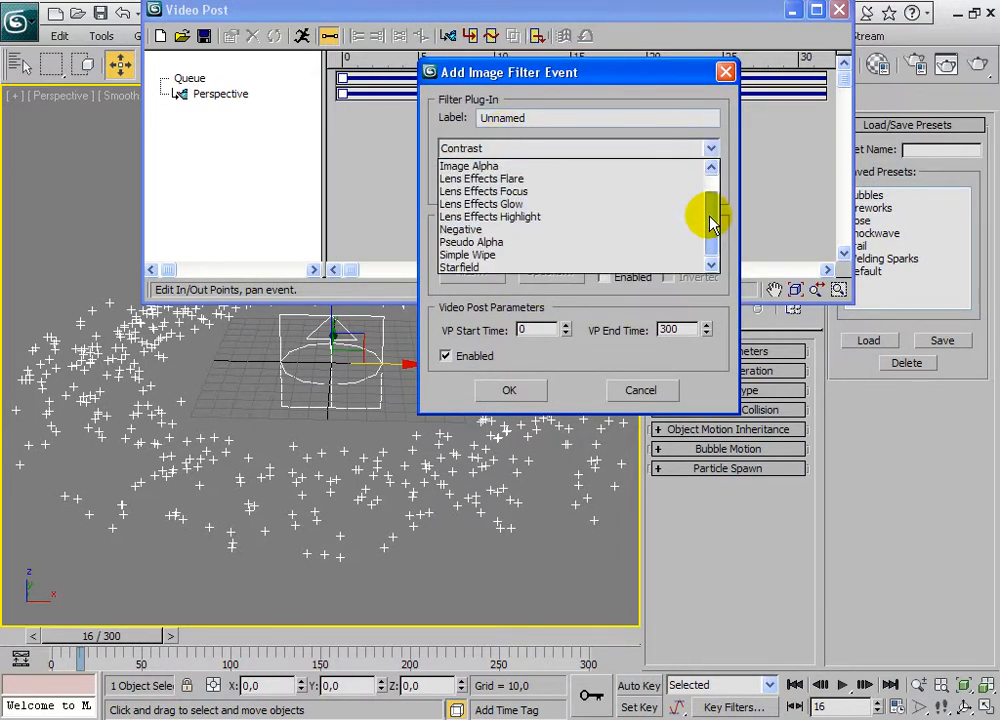
pyautogui.click(520, 216)
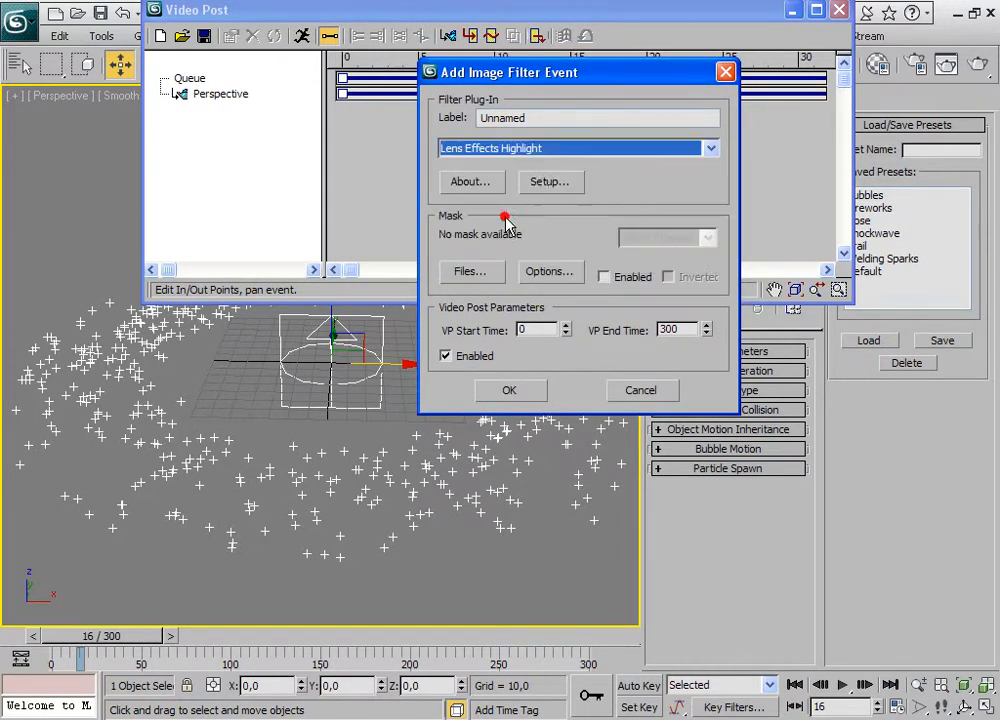
pyautogui.click(510, 389)
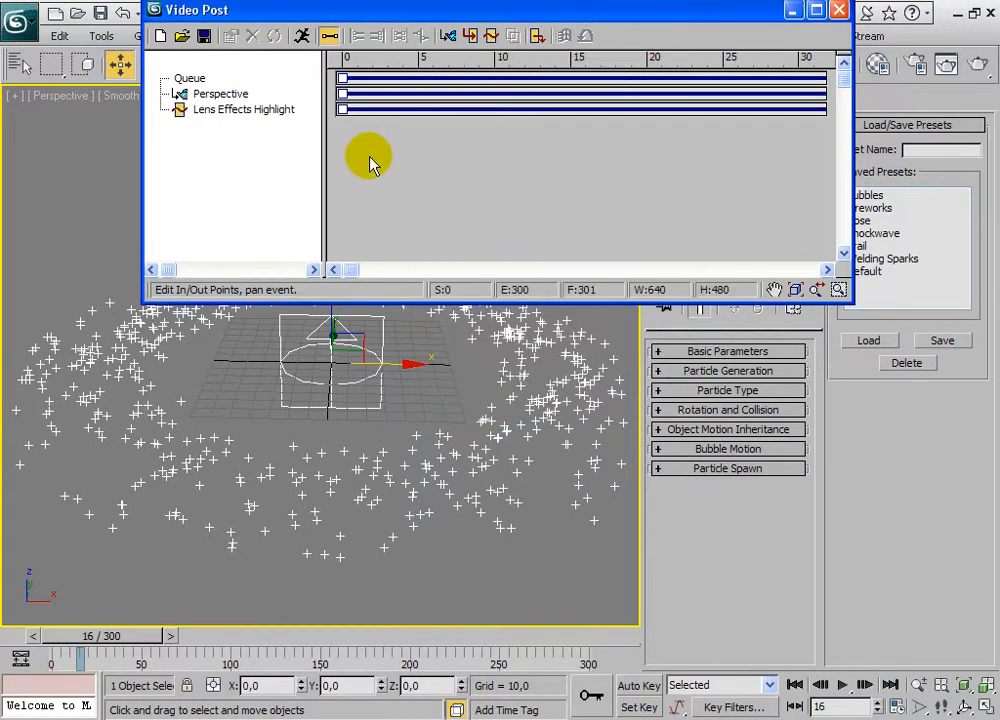
# - Try executing the Video Post queue for frames 0 to 300 at 640x480, and cancel the rendering
pyautogui.click(229, 112)
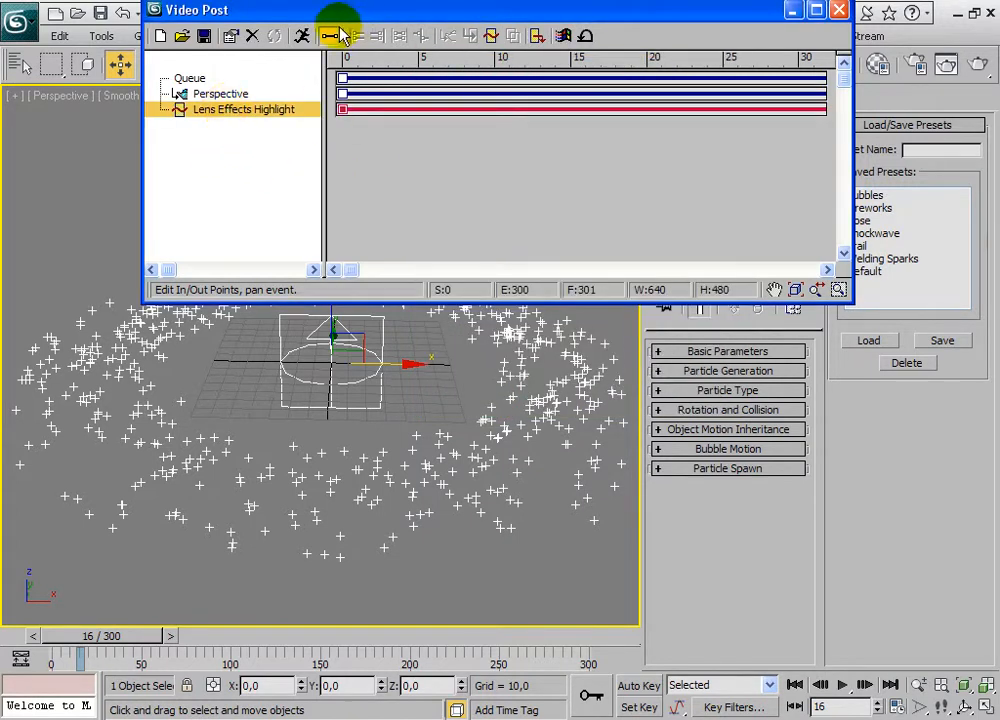
pyautogui.click(302, 37)
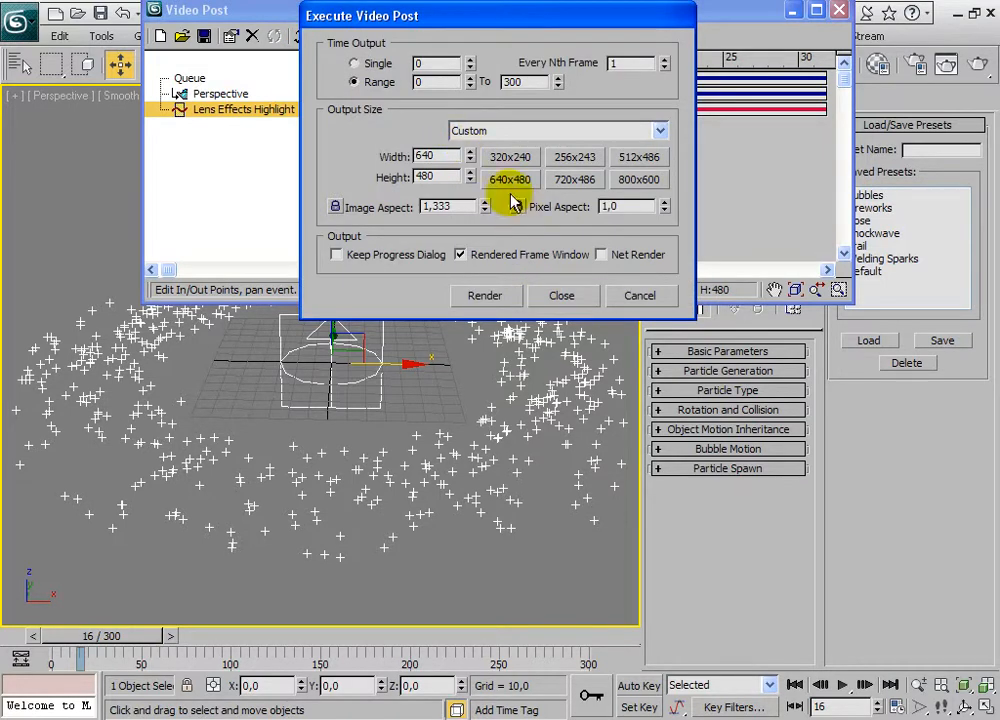
pyautogui.click(507, 291)
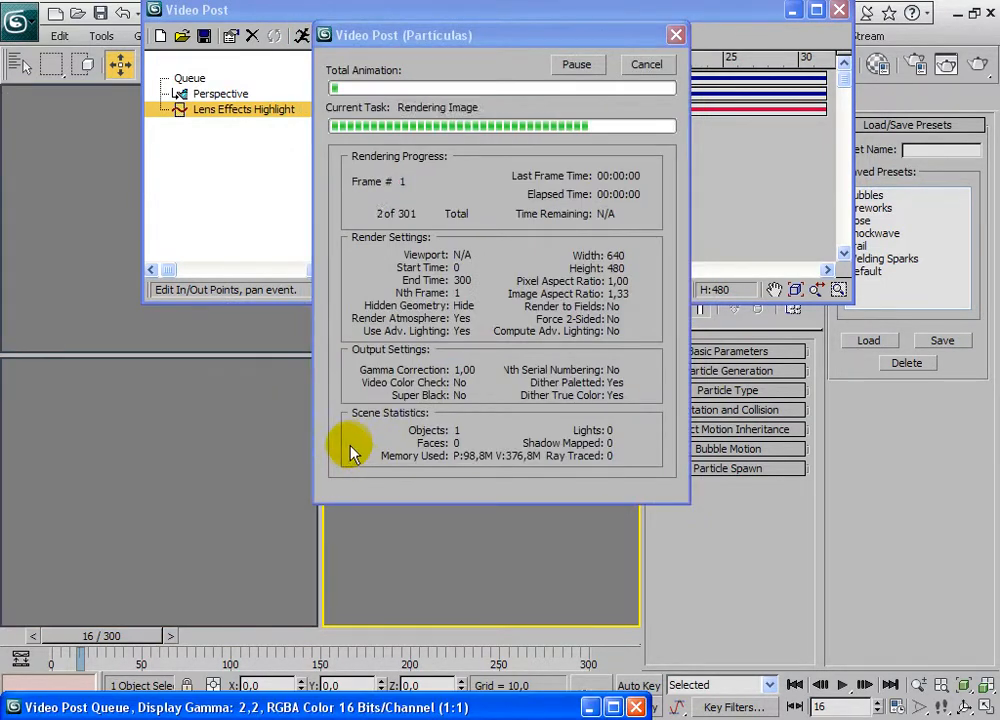
pyautogui.click(646, 64)
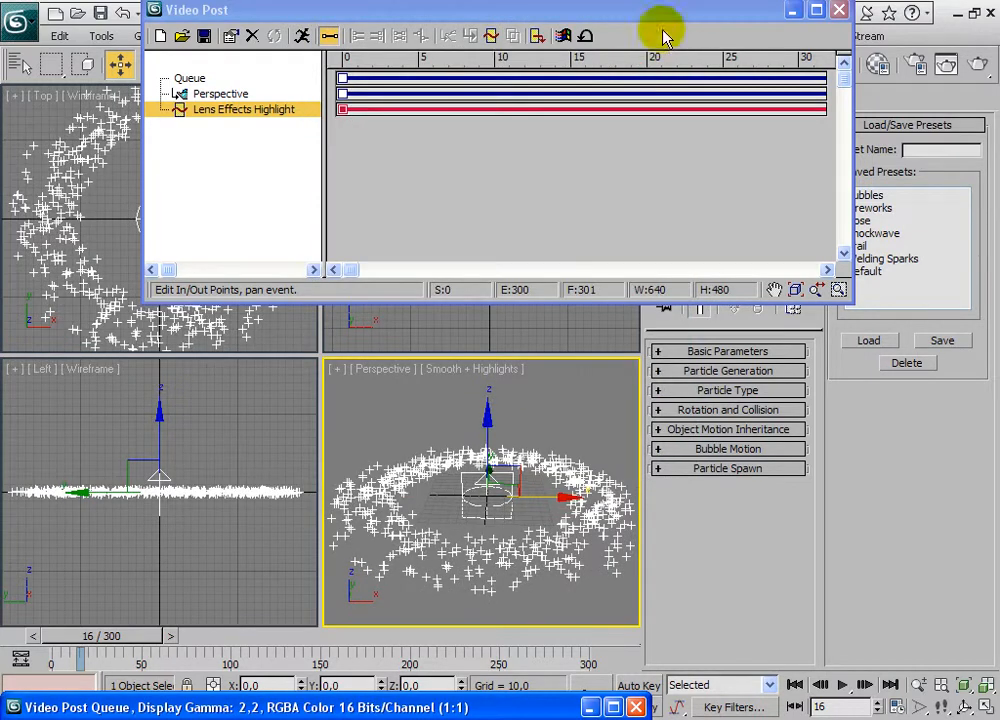
pyautogui.doubleClick(203, 110)
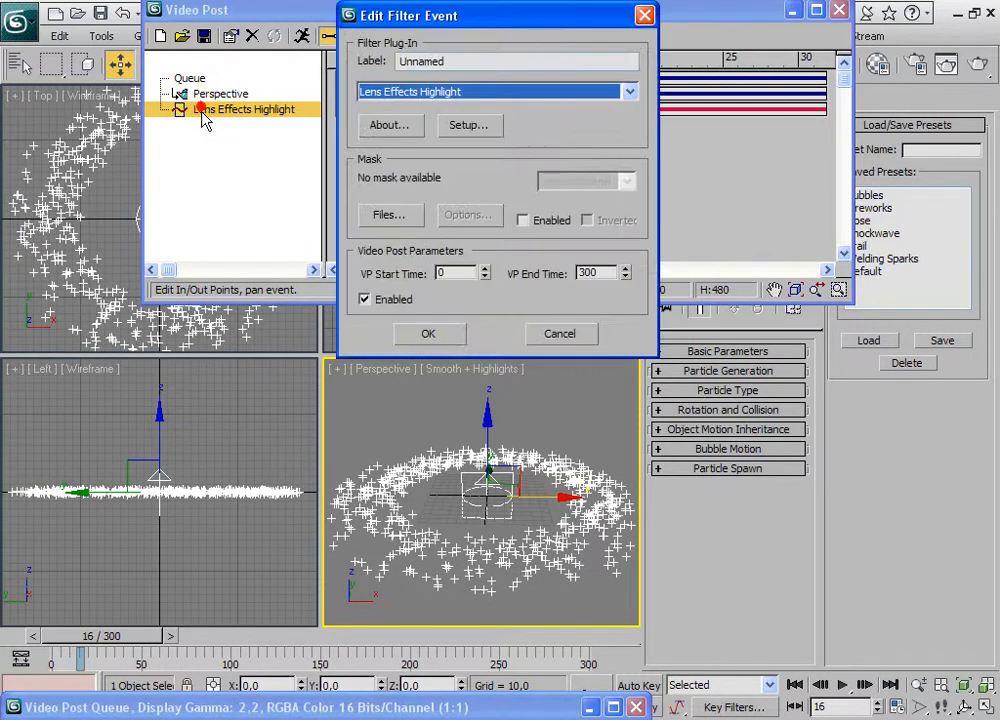
pyautogui.click(598, 273)
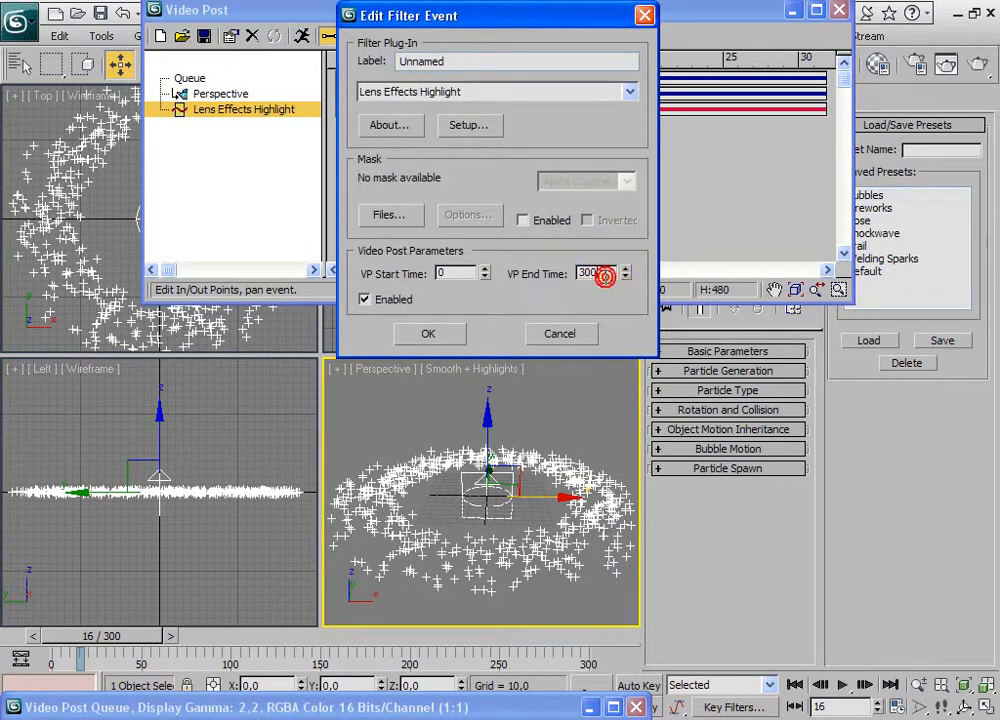
pyautogui.click(558, 334)
# - Render single frame 0 of the Video Post queue at 640x480, view the image and close it
pyautogui.click(300, 36)
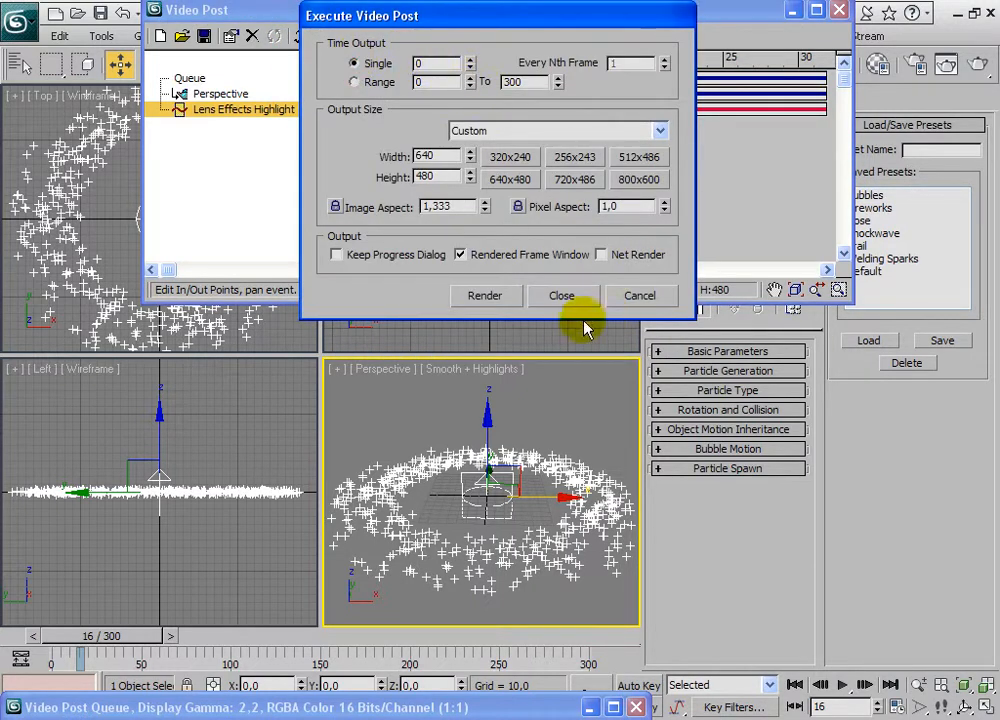
pyautogui.click(494, 293)
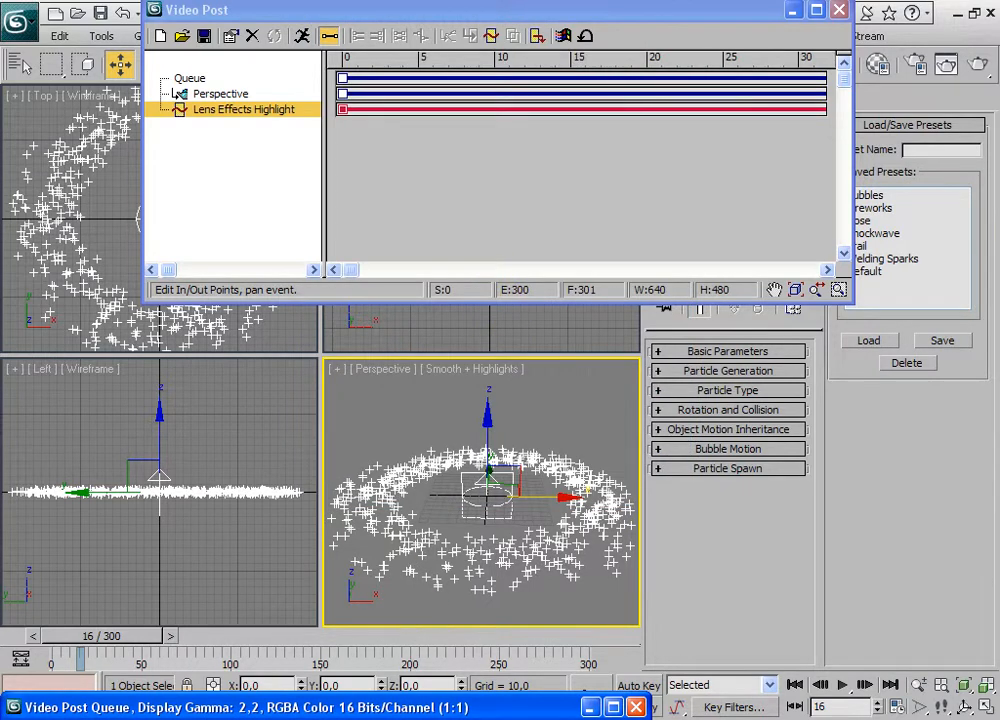
pyautogui.doubleClick(393, 707)
pyautogui.moveTo(446, 688); pyautogui.dragTo(527, 110)
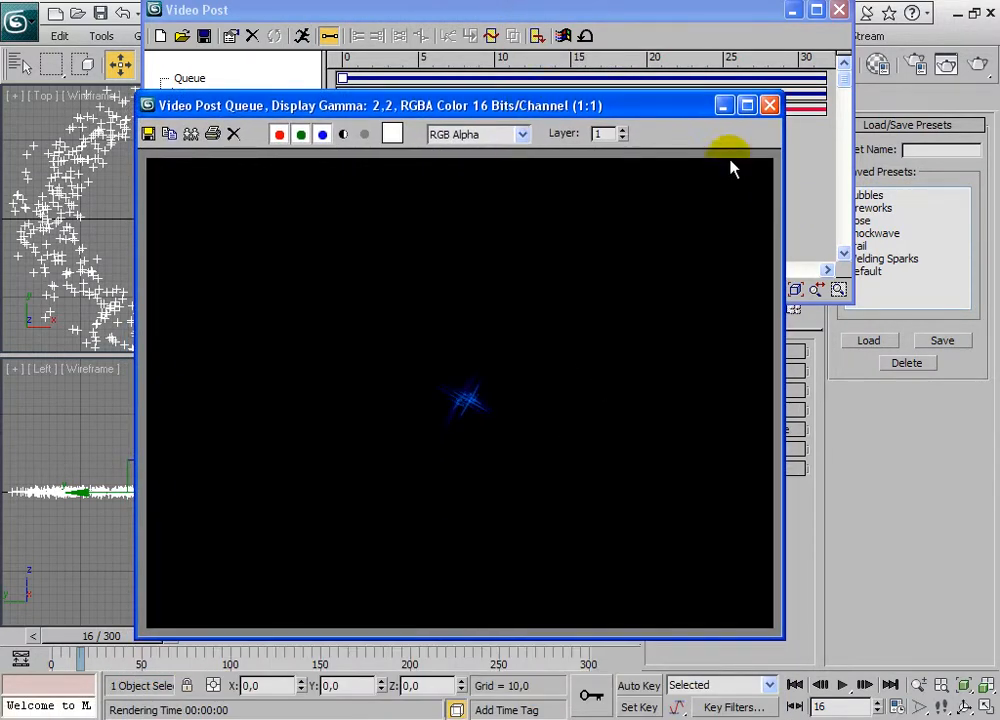
pyautogui.click(770, 105)
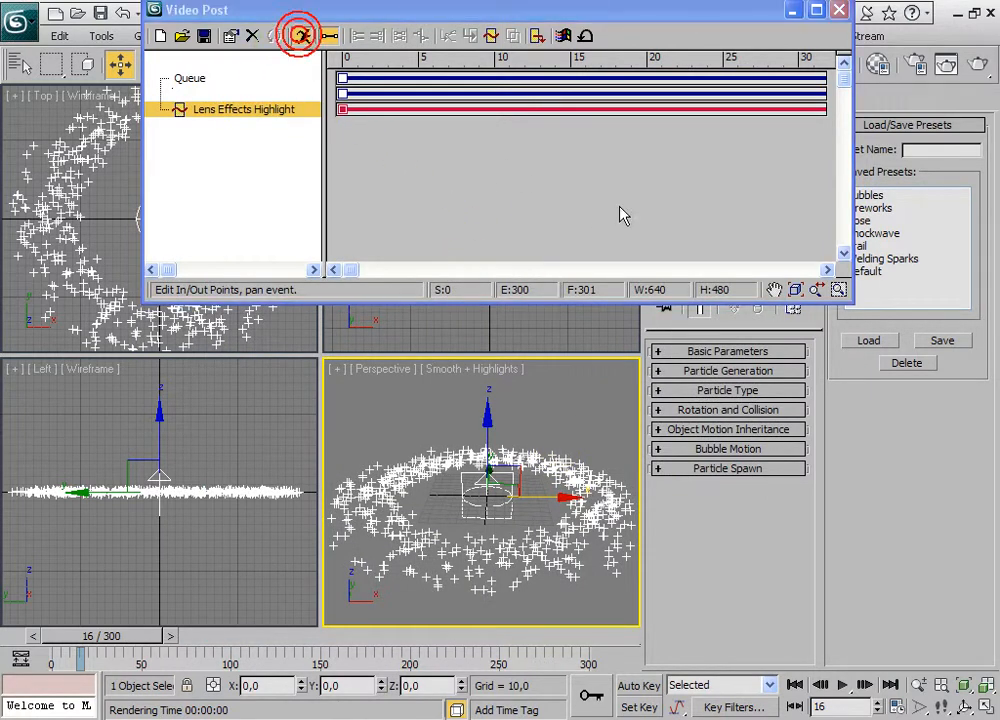
# - Render a single Video Post frame at 640x480 in which the particles form a wide ring, and close the image
pyautogui.click(300, 36)
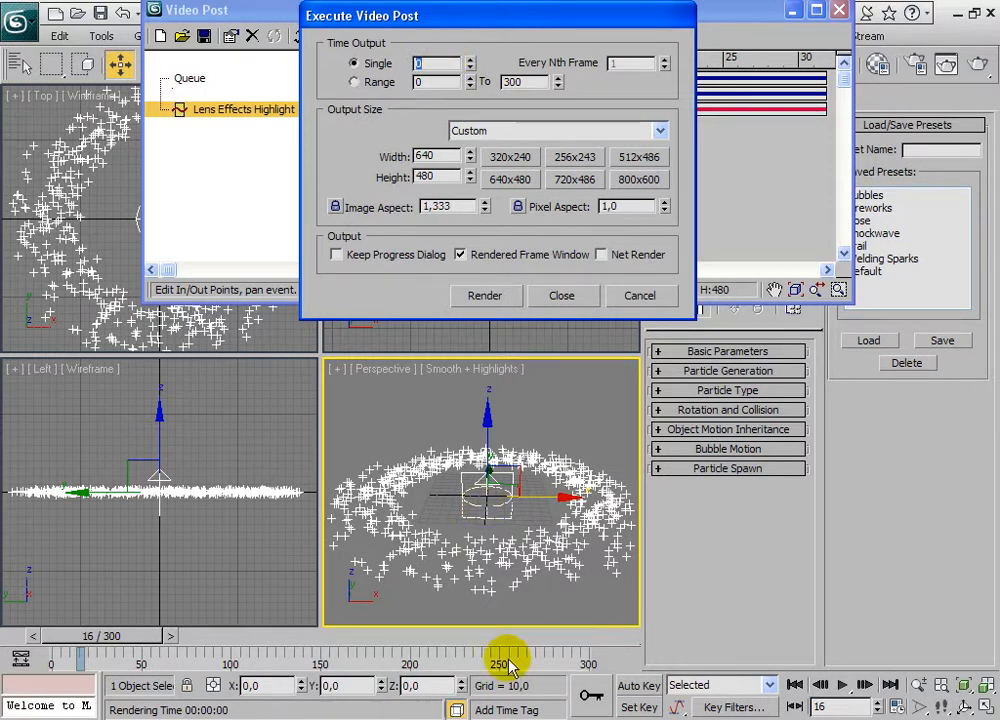
pyautogui.click(441, 64)
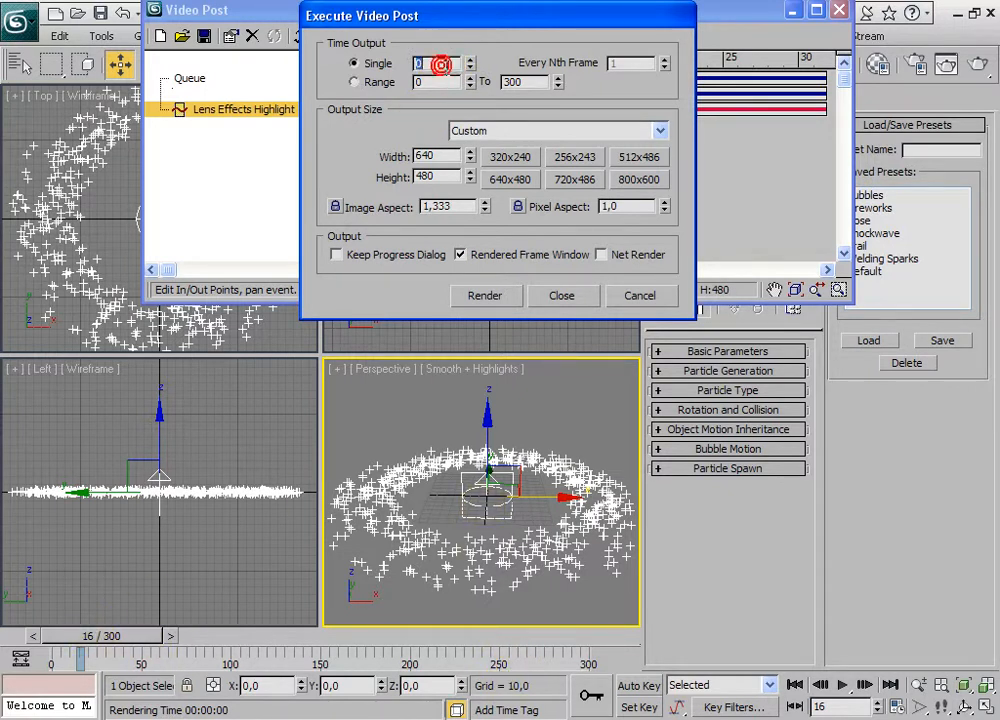
pyautogui.click(478, 293)
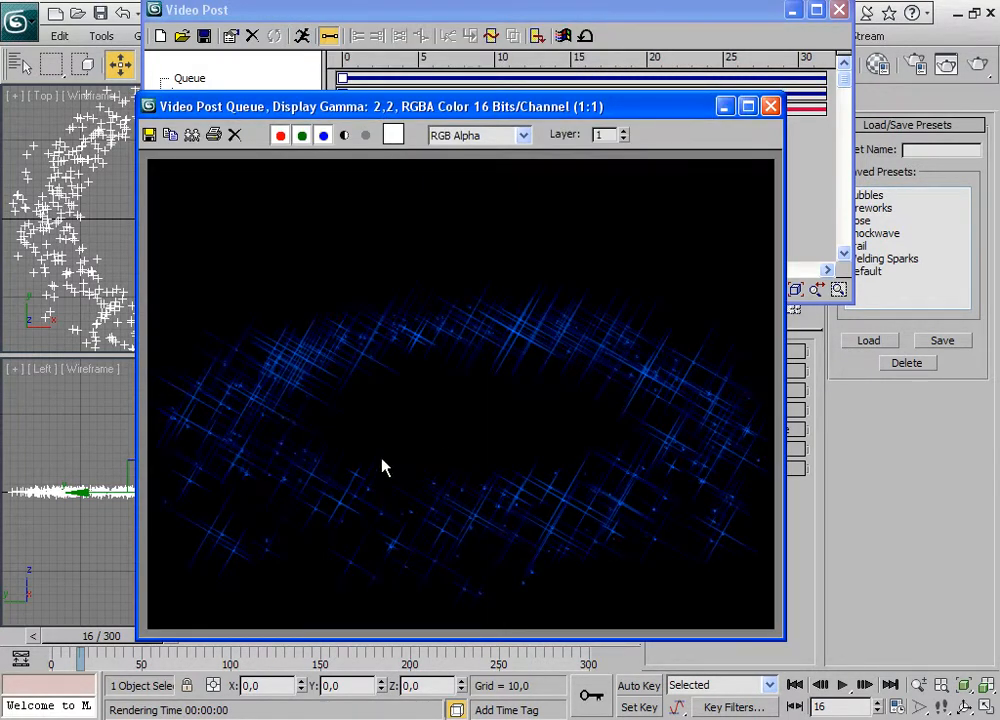
pyautogui.click(771, 106)
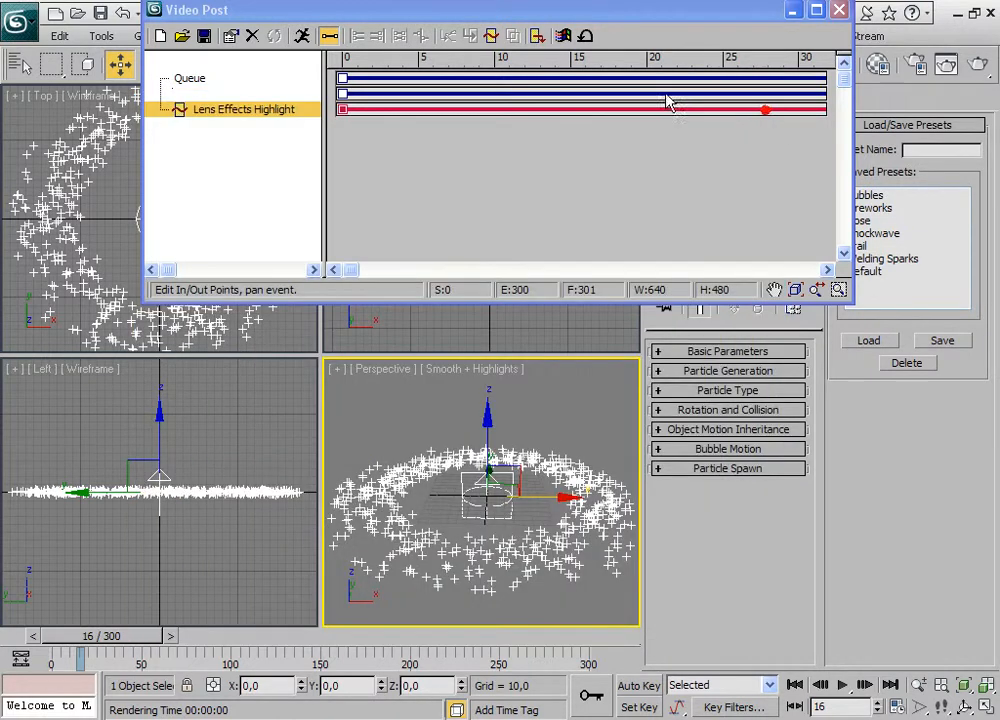
# - Open the Lens Effects Highlight filter's setup and preview the effect on the Video Post queue's particles
pyautogui.doubleClick(234, 112)
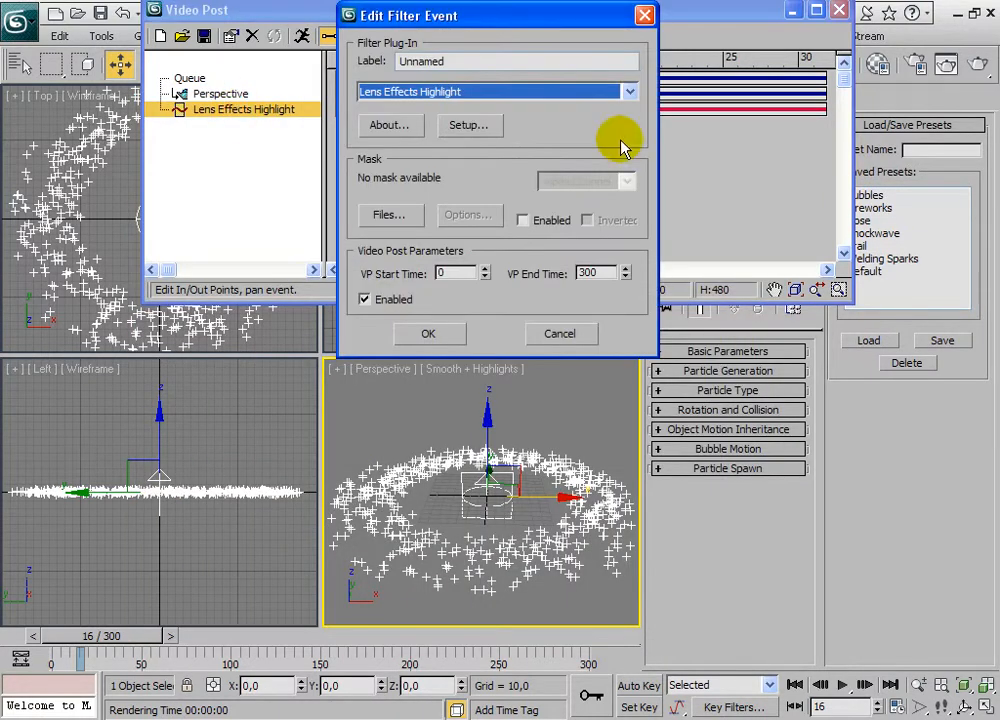
pyautogui.click(468, 126)
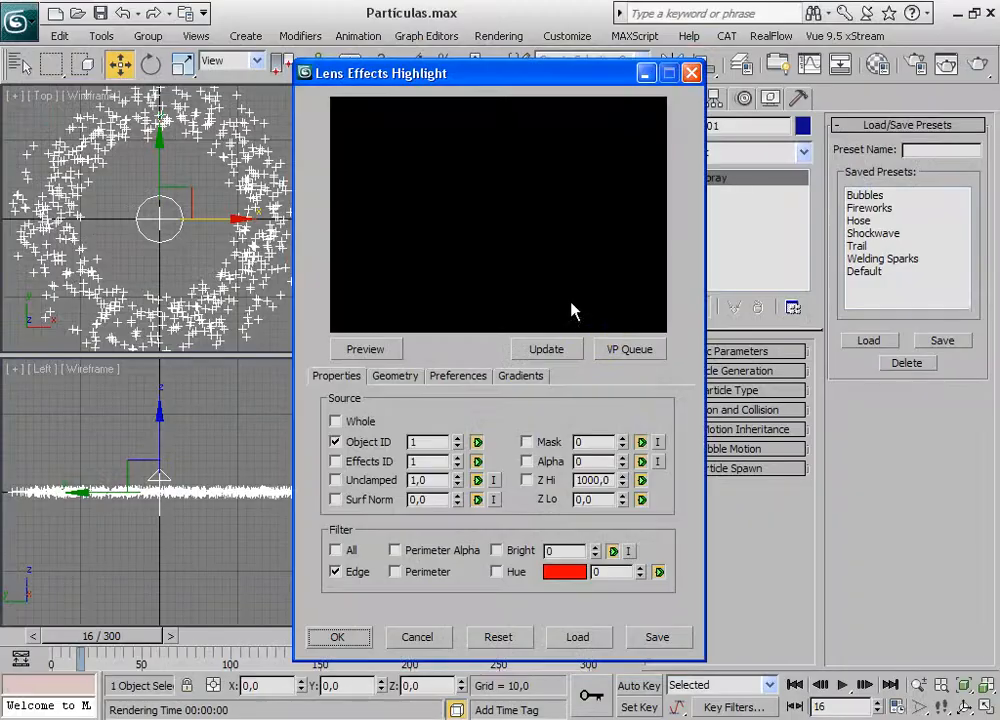
pyautogui.click(560, 349)
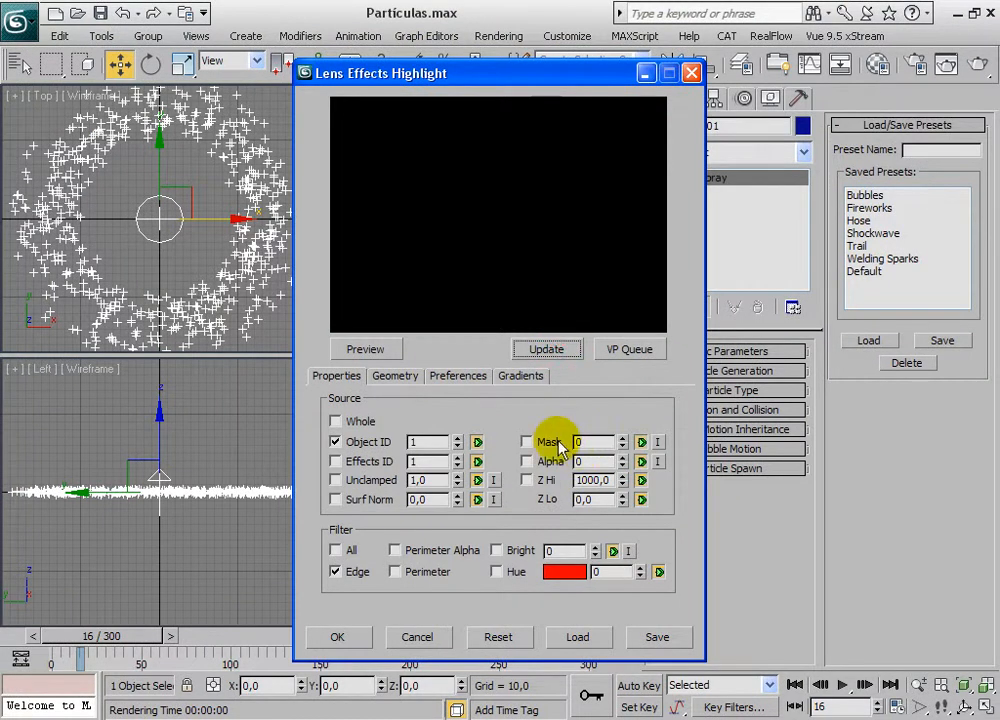
pyautogui.click(345, 349)
pyautogui.click(625, 350)
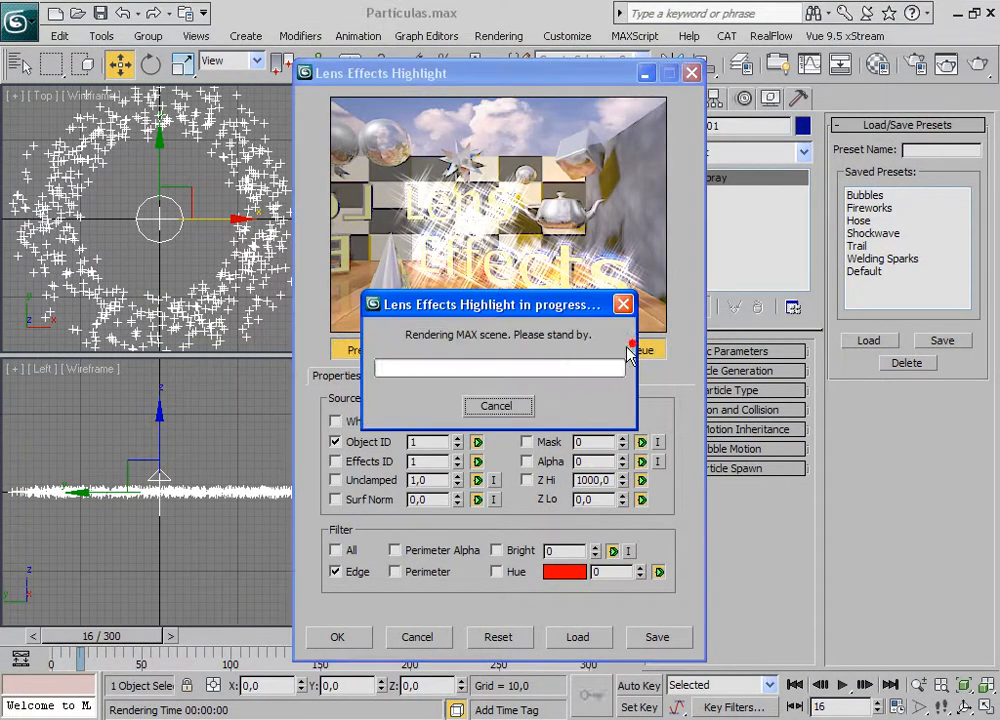
pyautogui.click(542, 349)
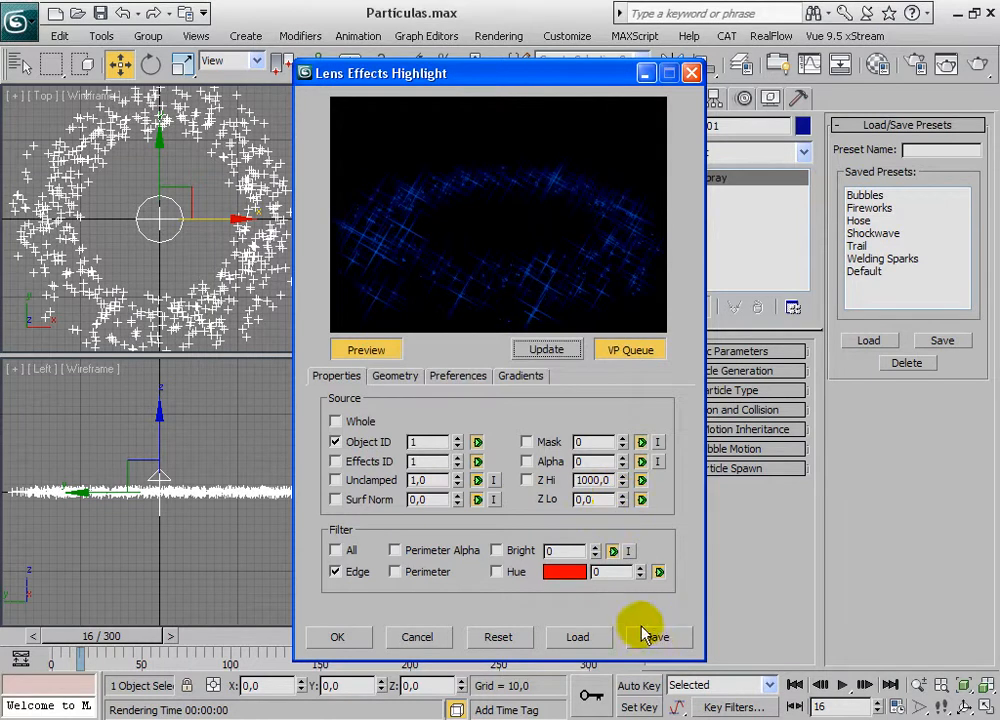
# - Switch the highlight's color source to User with light blue (red 104, green 185, blue 241) and accept the filter settings
pyautogui.click(395, 375)
pyautogui.click(458, 375)
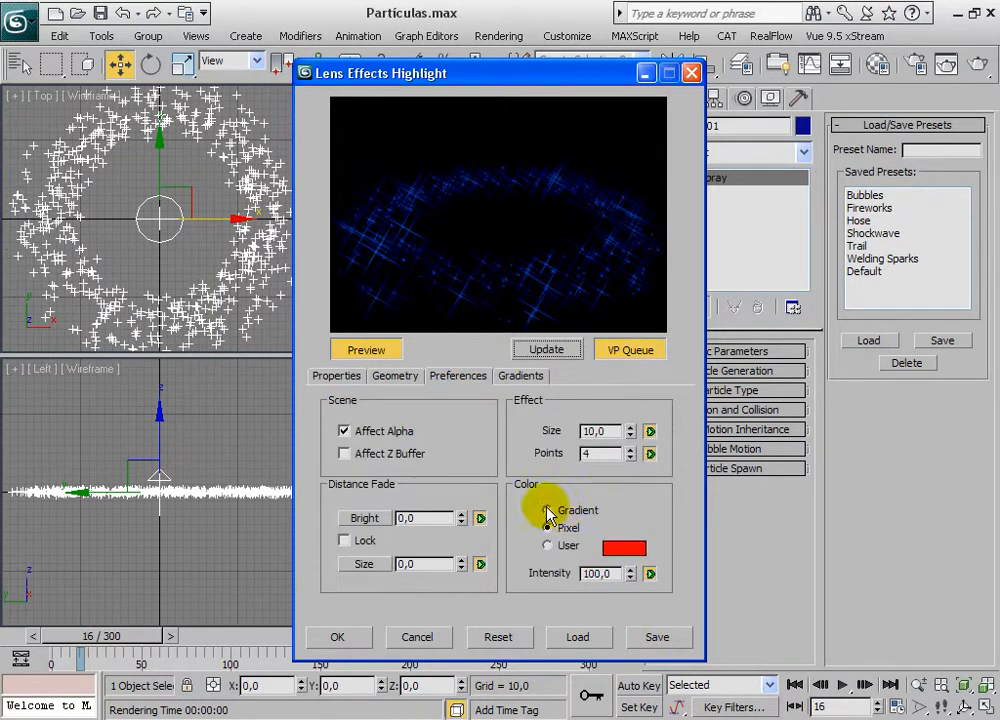
pyautogui.click(546, 546)
pyautogui.click(624, 548)
pyautogui.click(477, 141)
pyautogui.moveTo(558, 161); pyautogui.dragTo(562, 206)
pyautogui.click(556, 222)
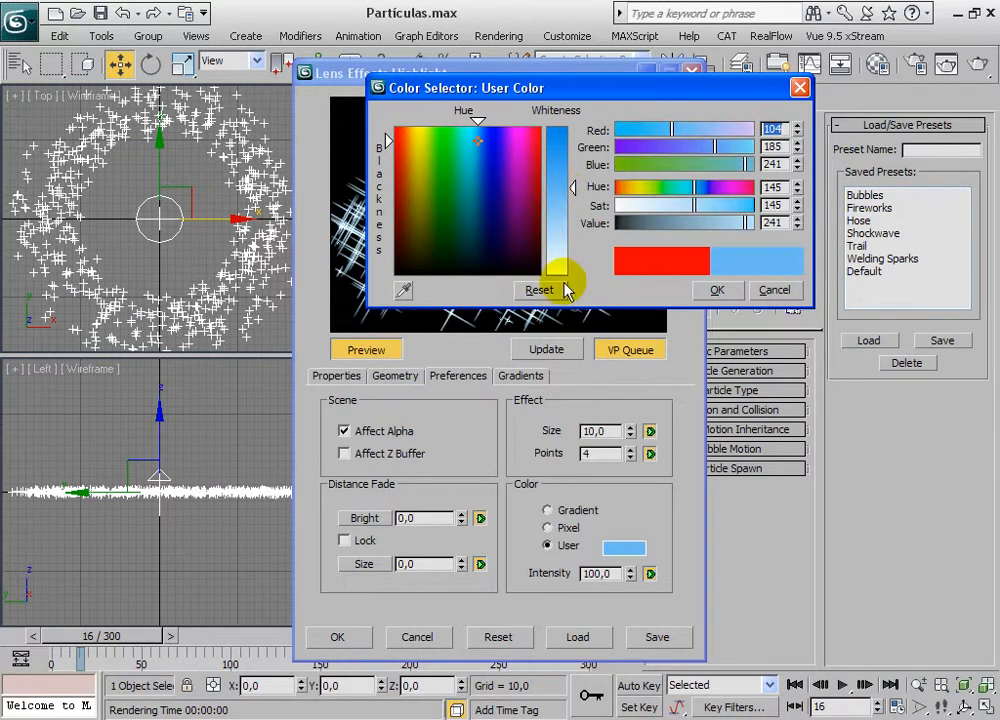
pyautogui.click(700, 295)
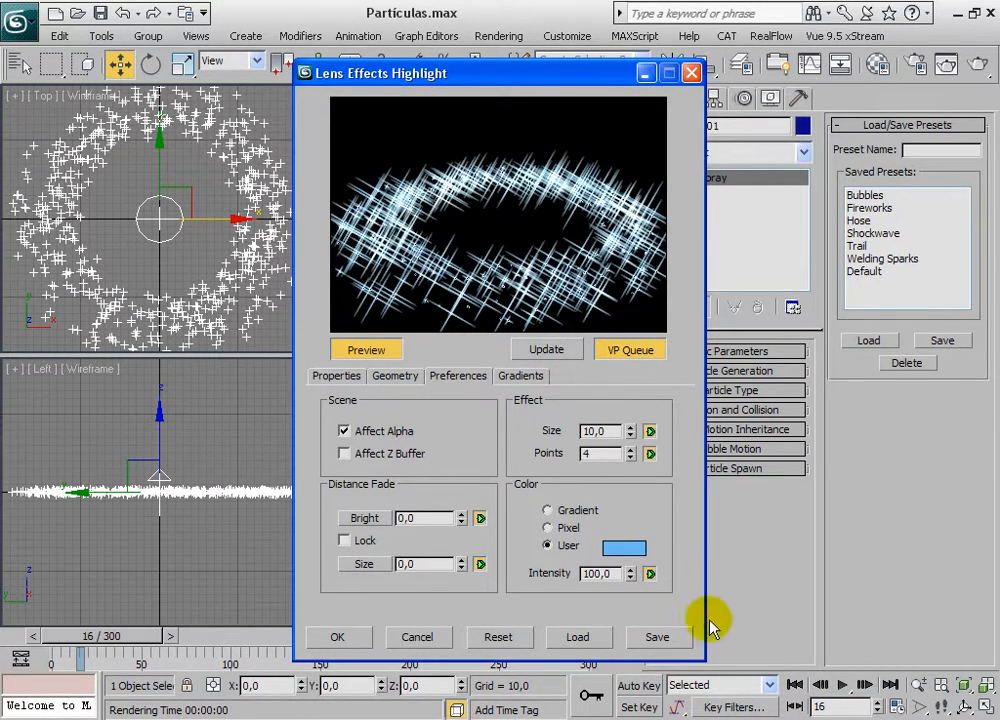
pyautogui.click(337, 637)
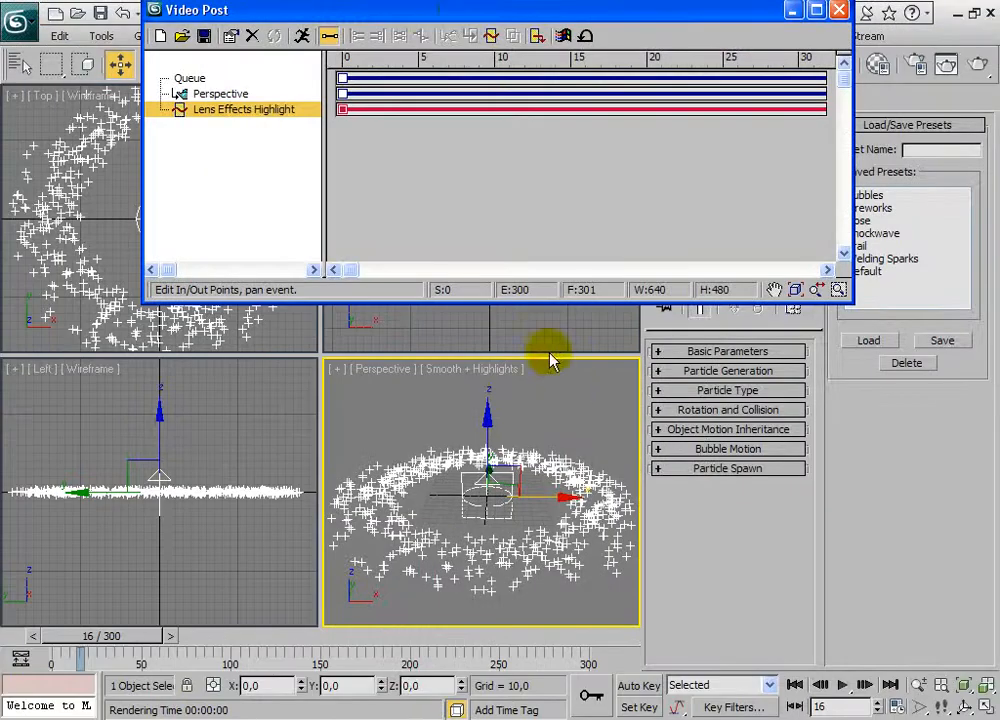
# - Execute the Video Post queue to inspect the highlights in the rendered frame, and close the image and Video Post
pyautogui.click(299, 37)
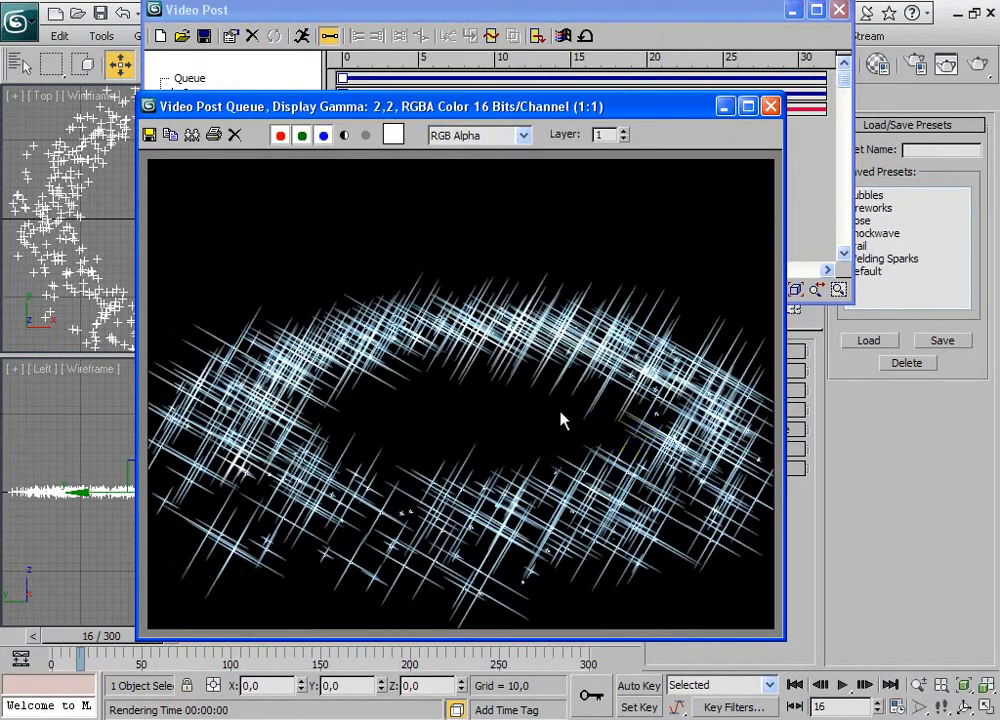
pyautogui.moveTo(445, 108); pyautogui.dragTo(480, 37)
pyautogui.moveTo(625, 50); pyautogui.dragTo(592, 103)
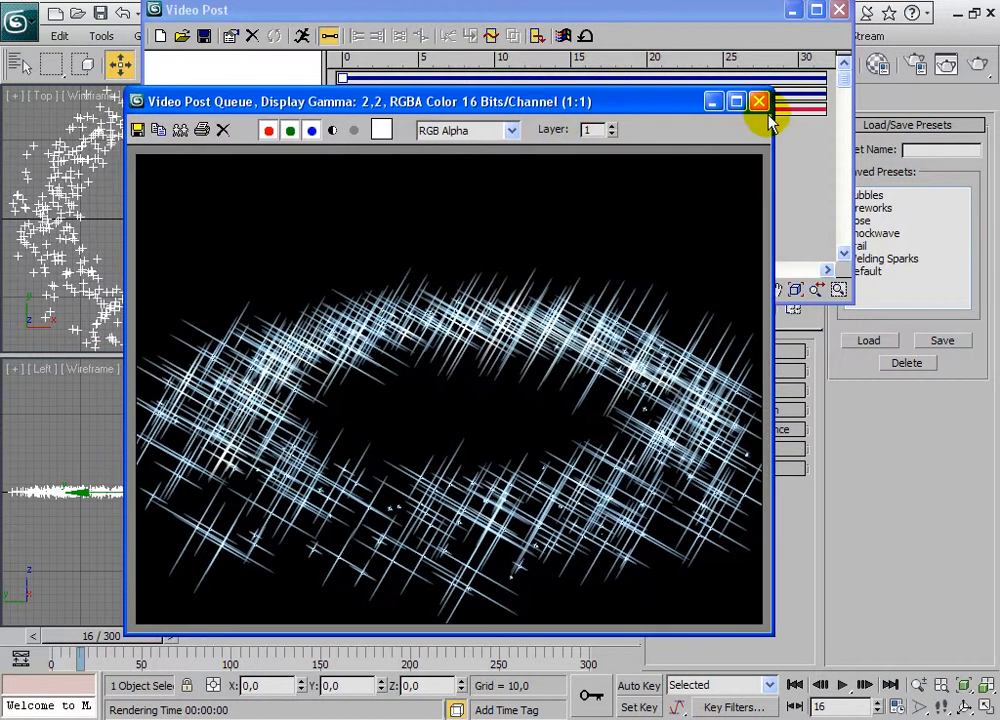
pyautogui.click(762, 101)
pyautogui.click(839, 11)
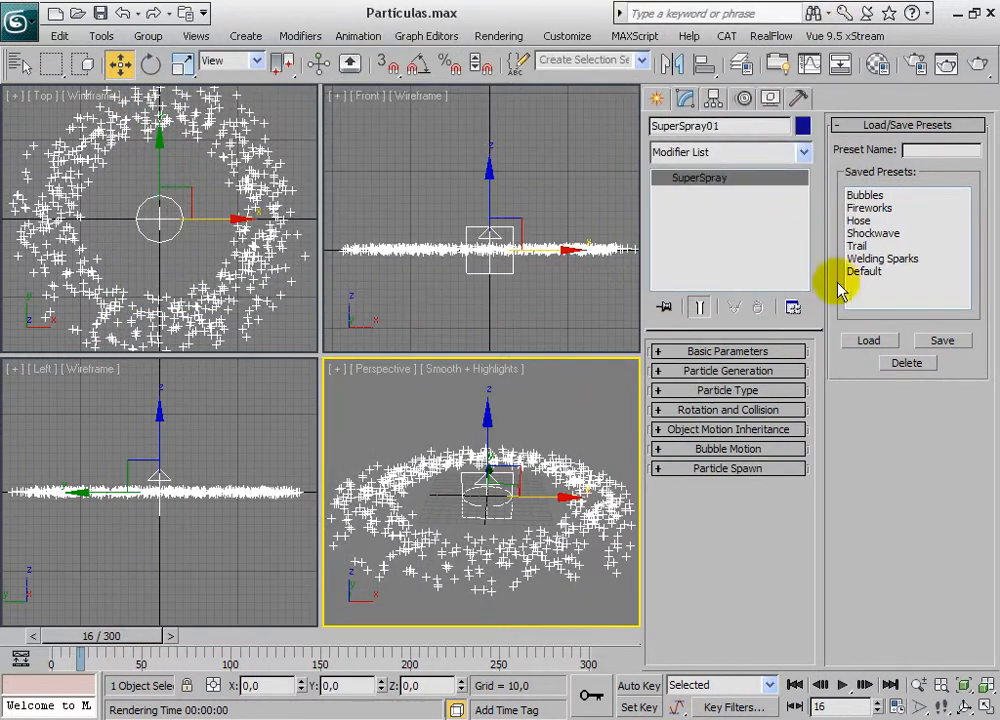
pyautogui.click(656, 100)
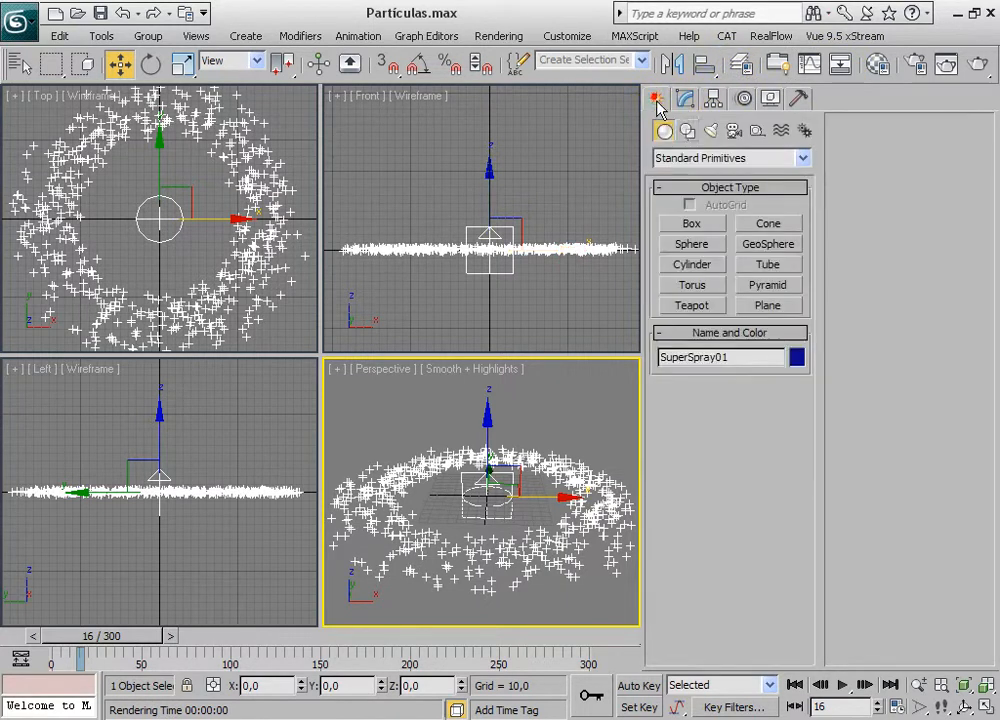
pyautogui.click(666, 159)
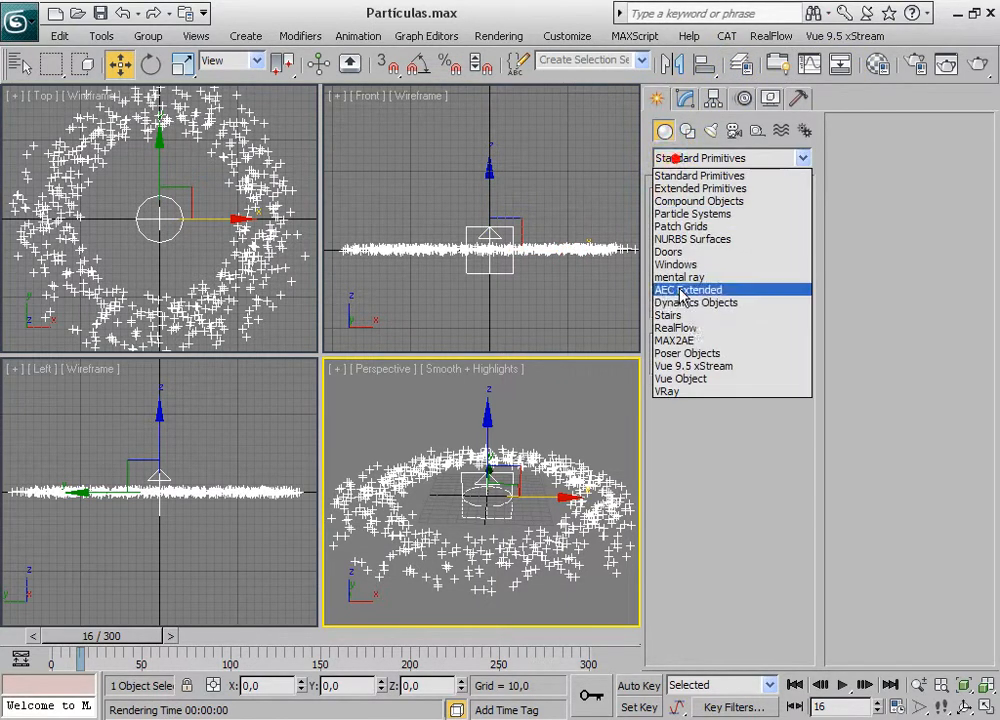
pyautogui.click(690, 216)
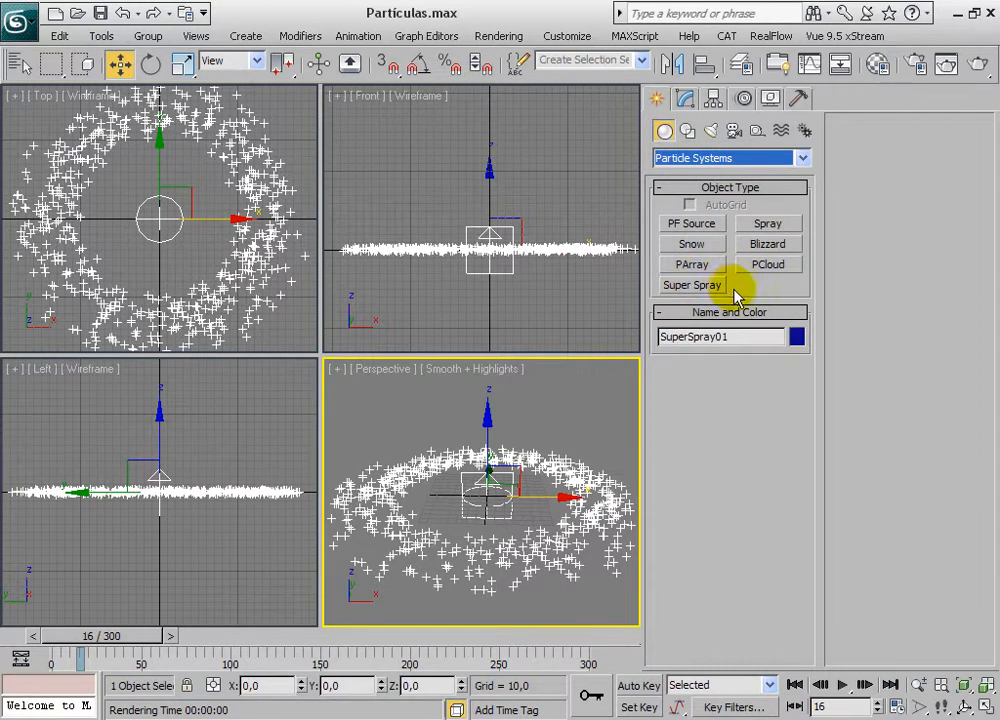
# - Reset the scene without saving the changes to the Super Spray file
pyautogui.click(20, 20)
pyautogui.click(64, 165)
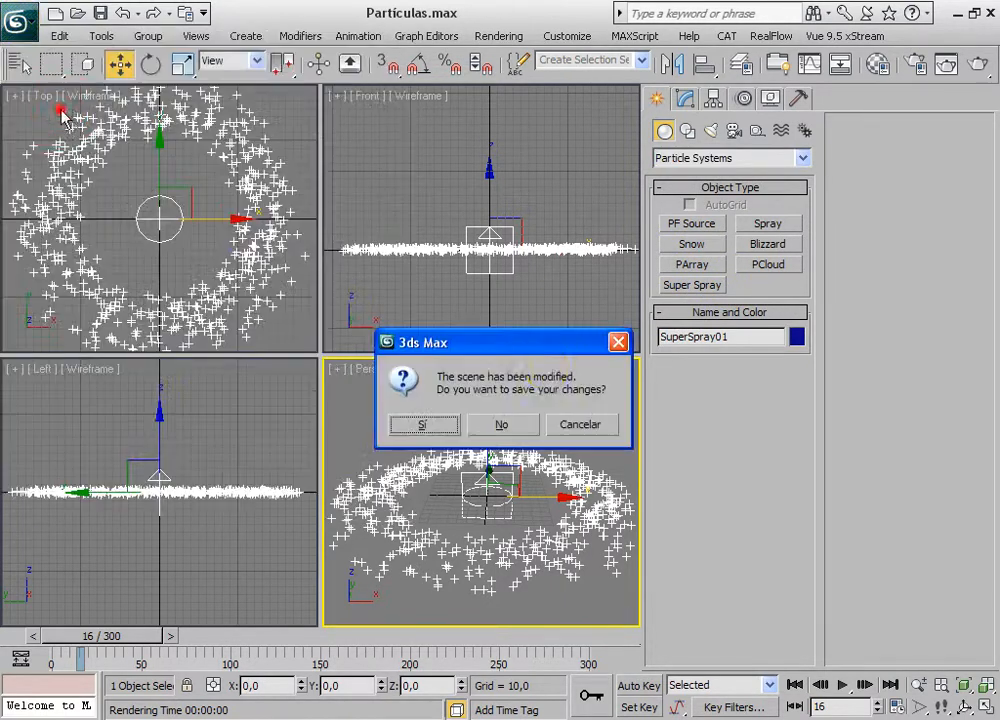
pyautogui.click(519, 419)
pyautogui.press('Return')
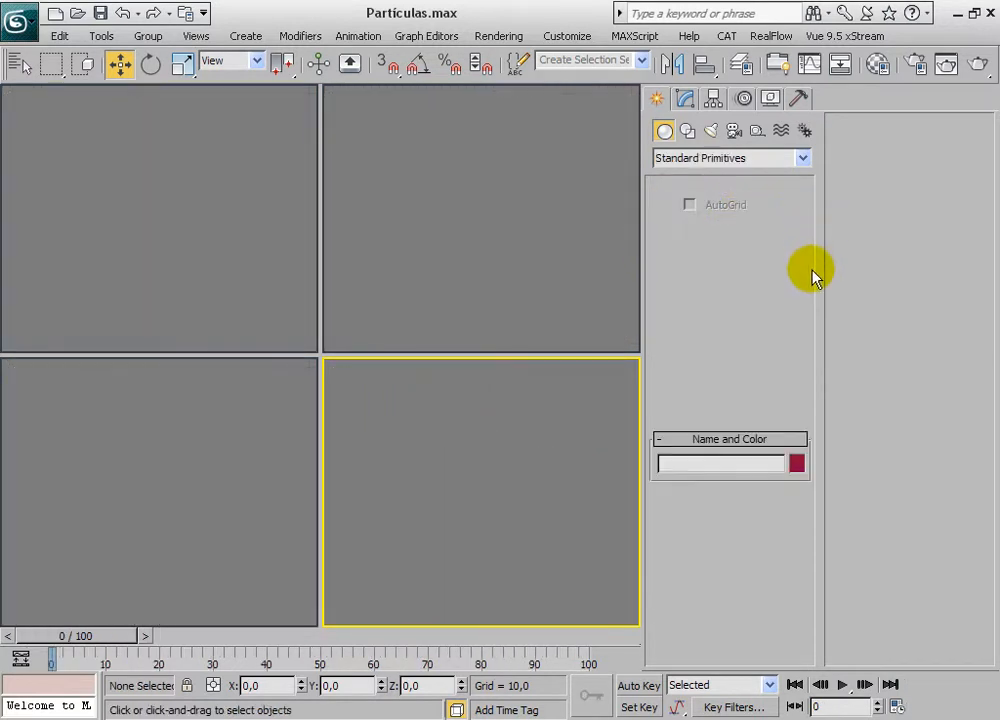
# - Create a Snow particle emitter about 91 wide and 76 long near the origin in the Top view
pyautogui.click(708, 158)
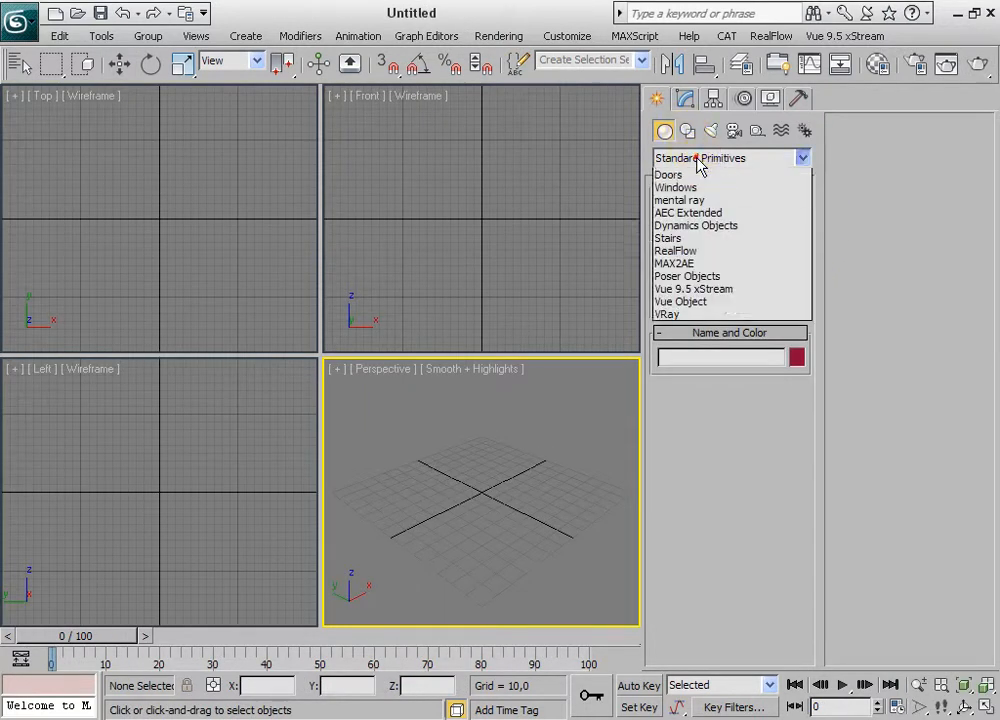
pyautogui.click(689, 214)
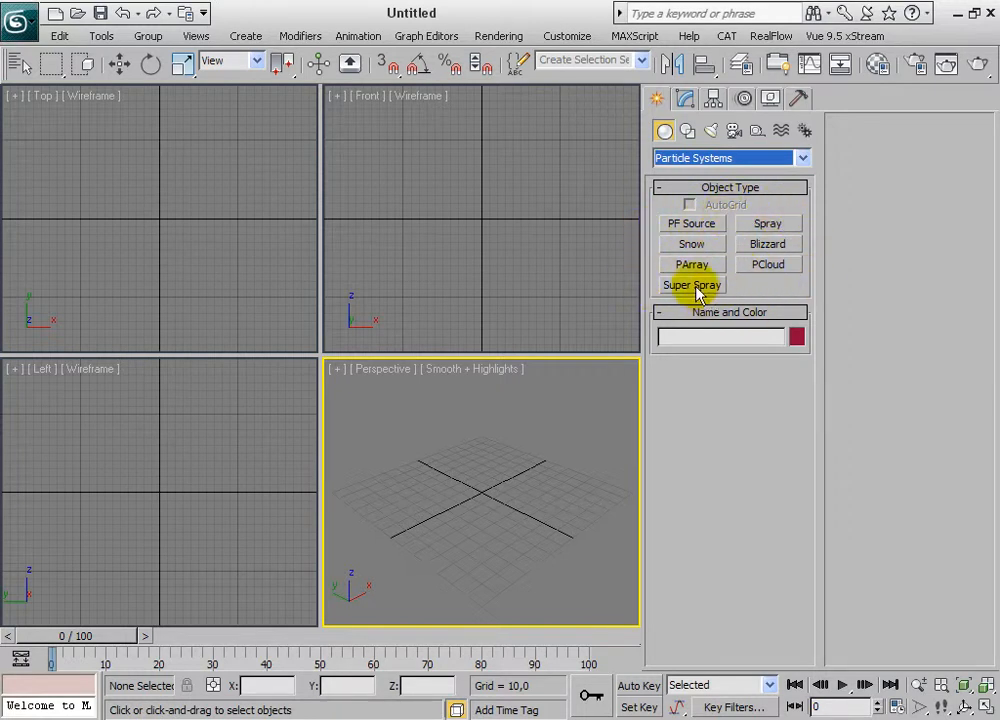
pyautogui.click(693, 243)
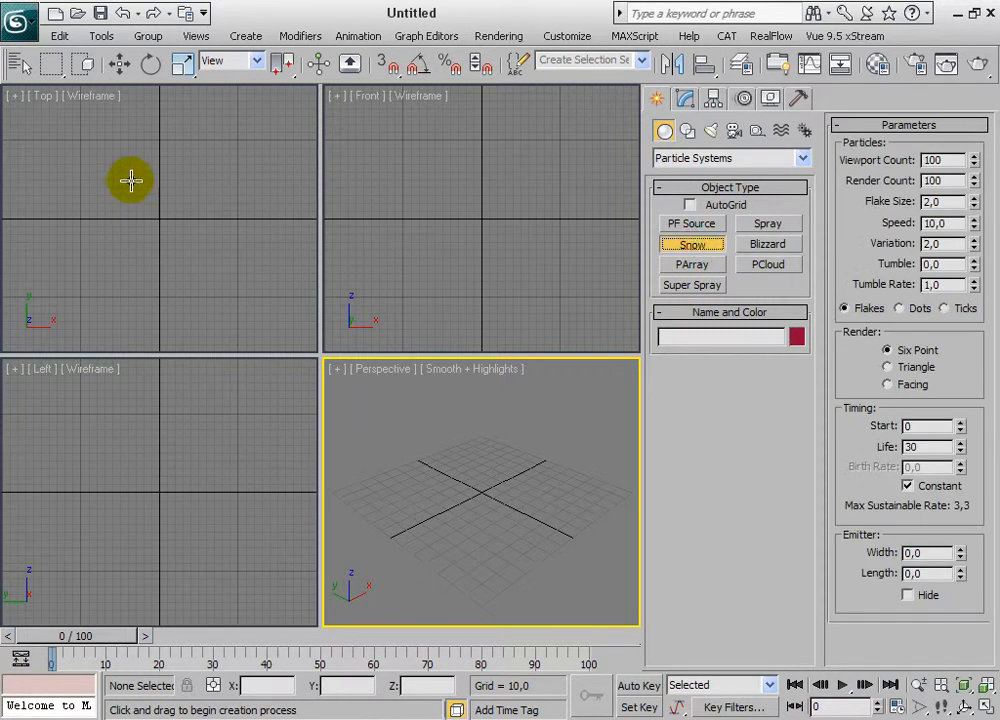
pyautogui.moveTo(139, 197); pyautogui.dragTo(211, 257)
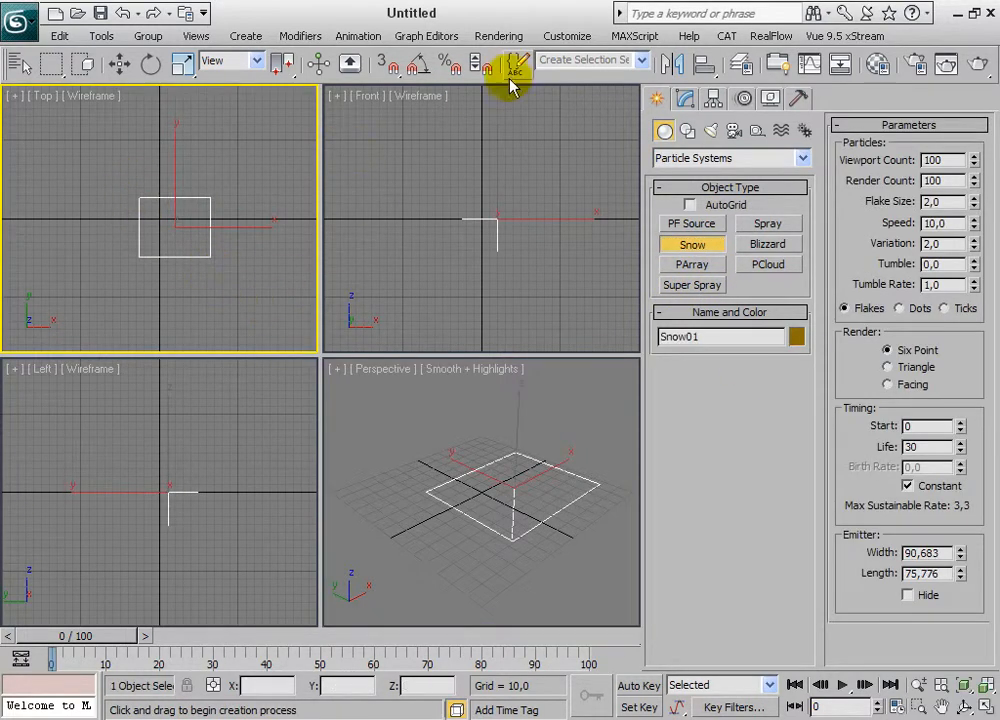
# - Move the Snow emitter to the world origin by zeroing its absolute X and Y coordinates
pyautogui.moveTo(518, 435); pyautogui.dragTo(513, 484, button='middle')
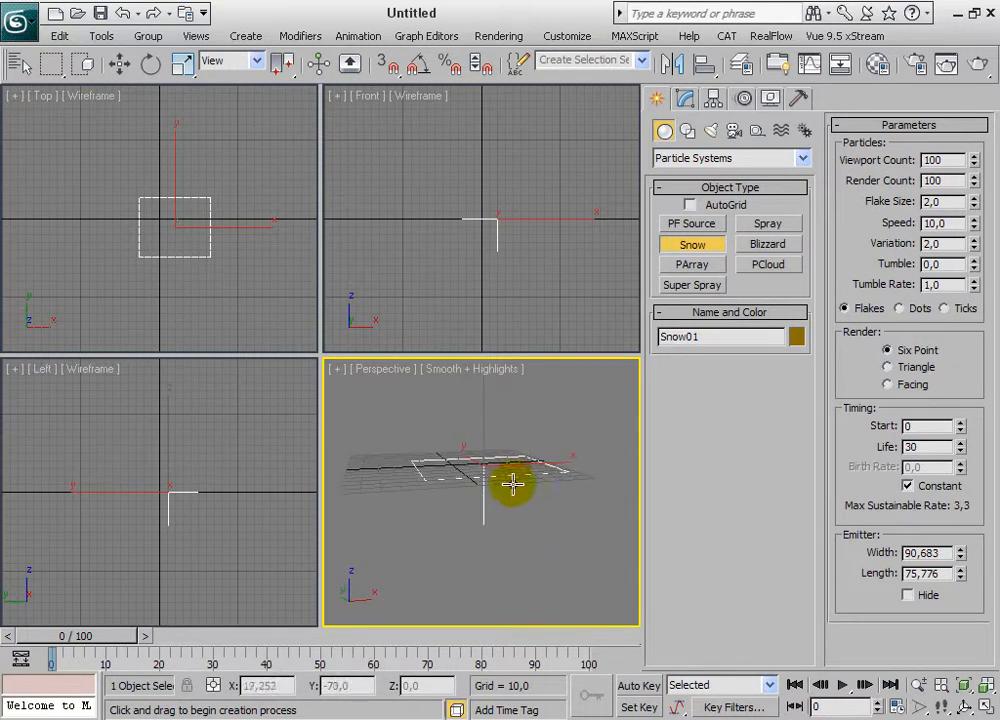
pyautogui.rightClick(122, 63)
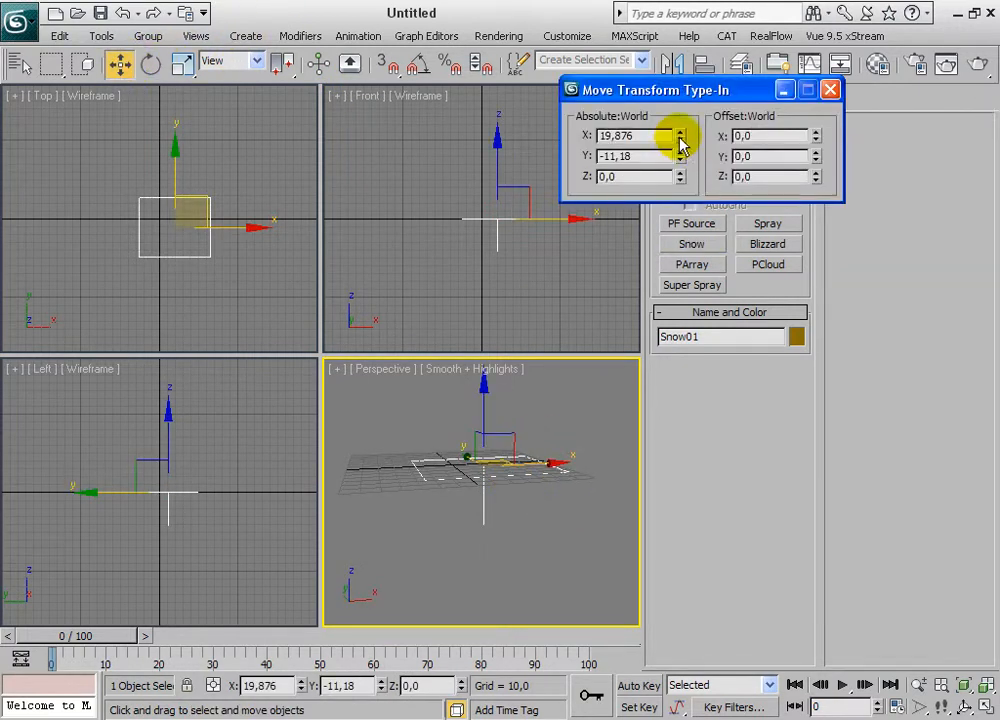
pyautogui.rightClick(679, 140)
pyautogui.rightClick(679, 156)
pyautogui.click(830, 90)
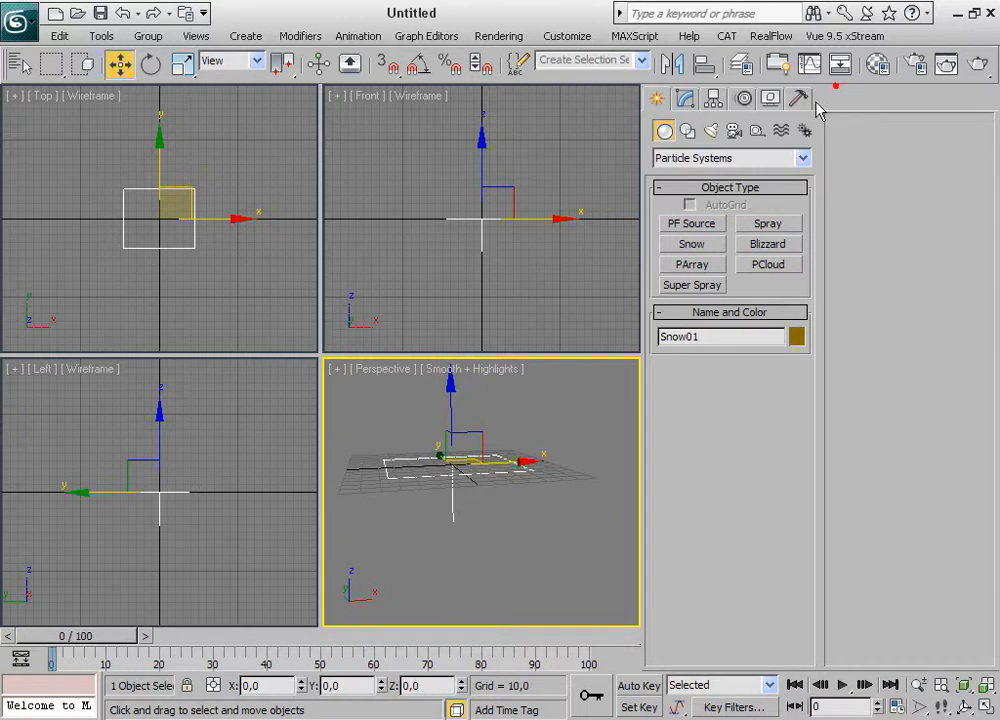
# - Play the snowfall, stop it at frame 80, and show the flakes close up in a maximized Perspective viewport
pyautogui.click(843, 685)
pyautogui.moveTo(466, 517); pyautogui.dragTo(466, 492, button='middle')
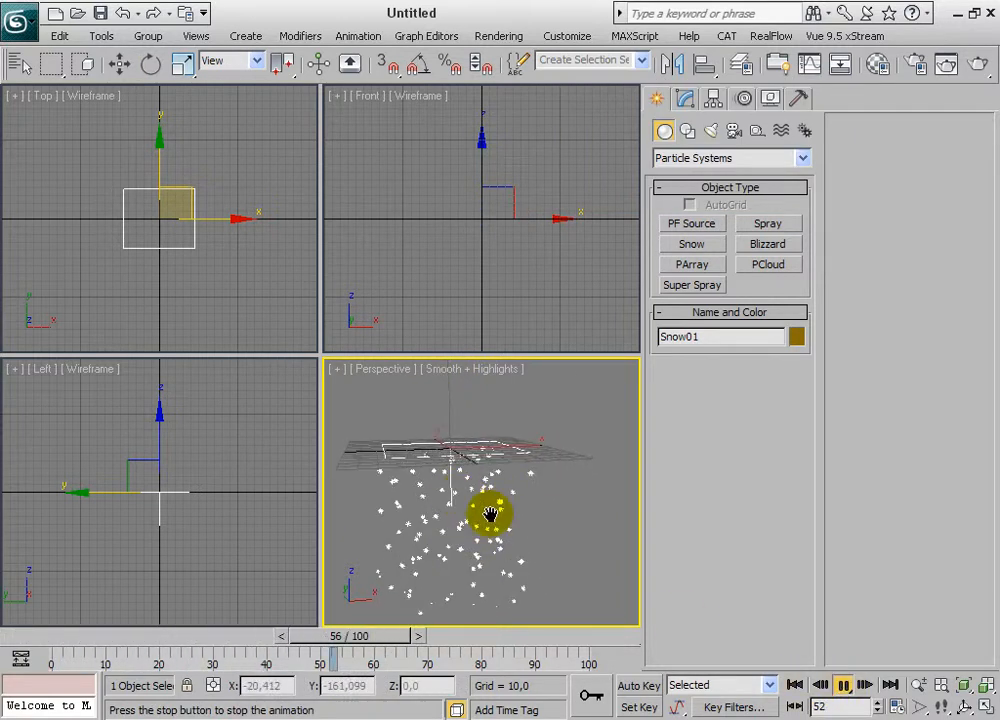
pyautogui.click(843, 685)
pyautogui.click(442, 509)
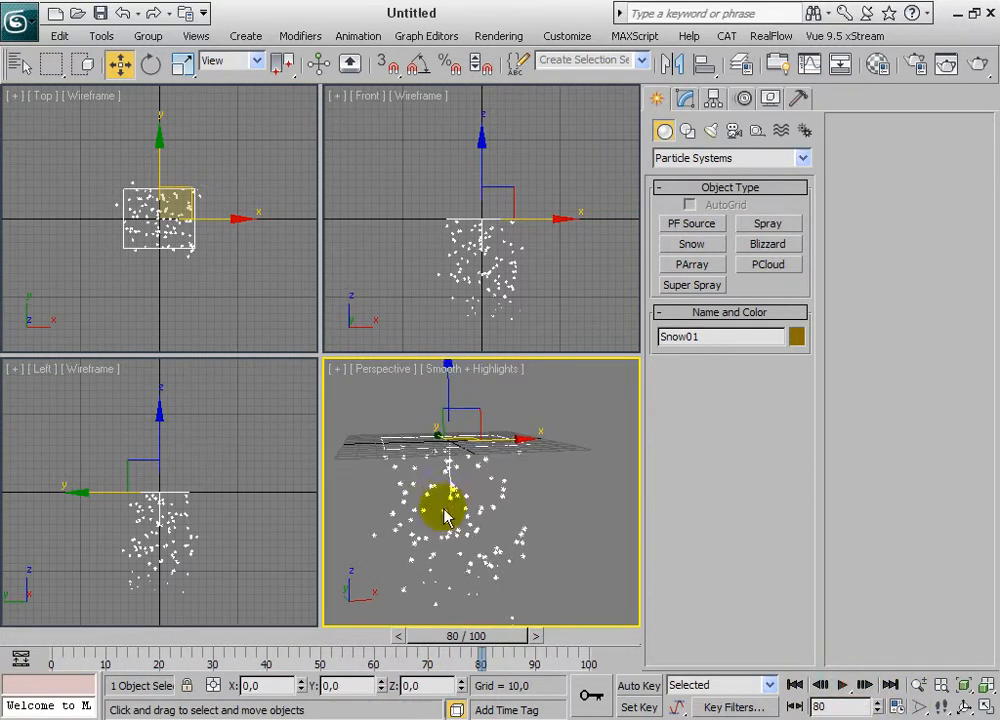
pyautogui.click(986, 686)
pyautogui.moveTo(357, 413); pyautogui.dragTo(390, 318, button='middle')
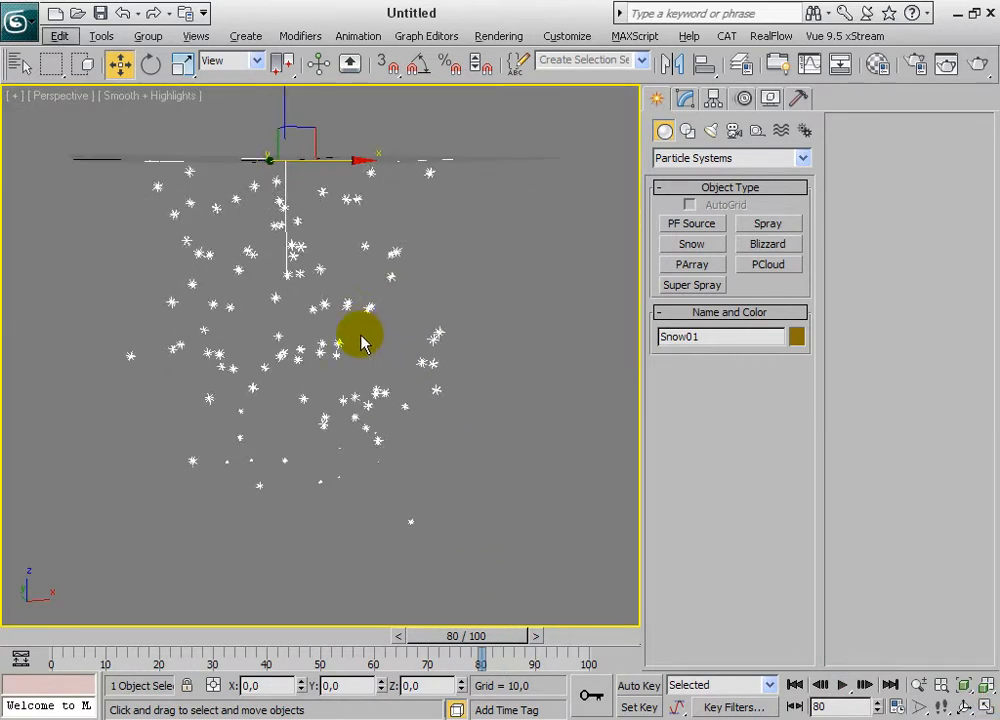
pyautogui.scroll(6, 357, 350)
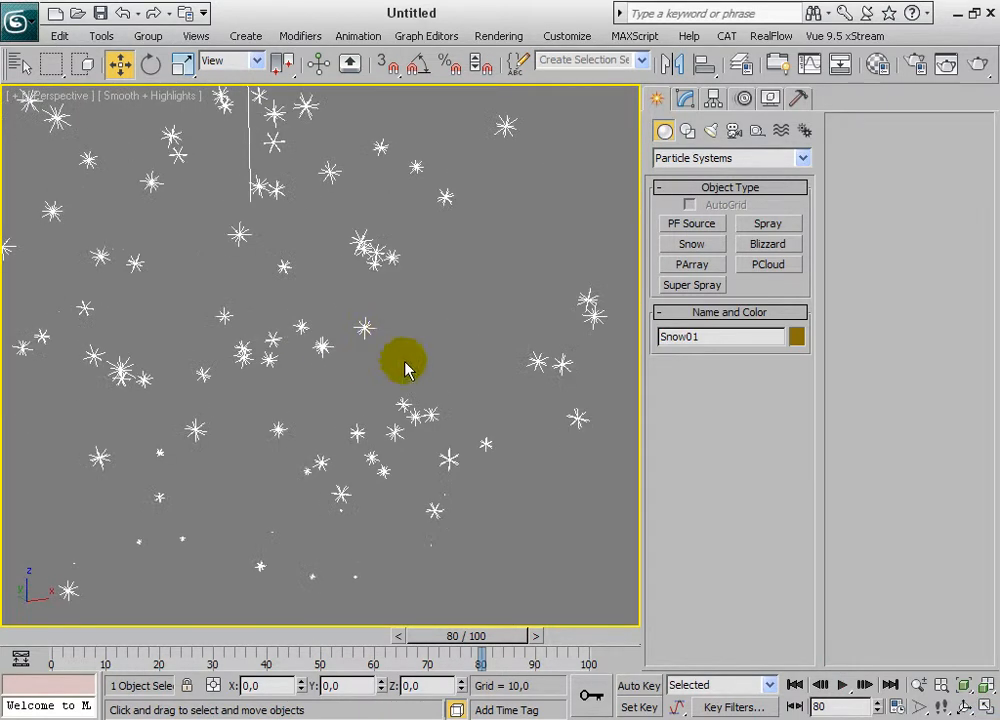
# - Play the animation, stop it at frame 28, render the Perspective view to inspect the flakes, and close the image
pyautogui.click(838, 684)
pyautogui.click(838, 684)
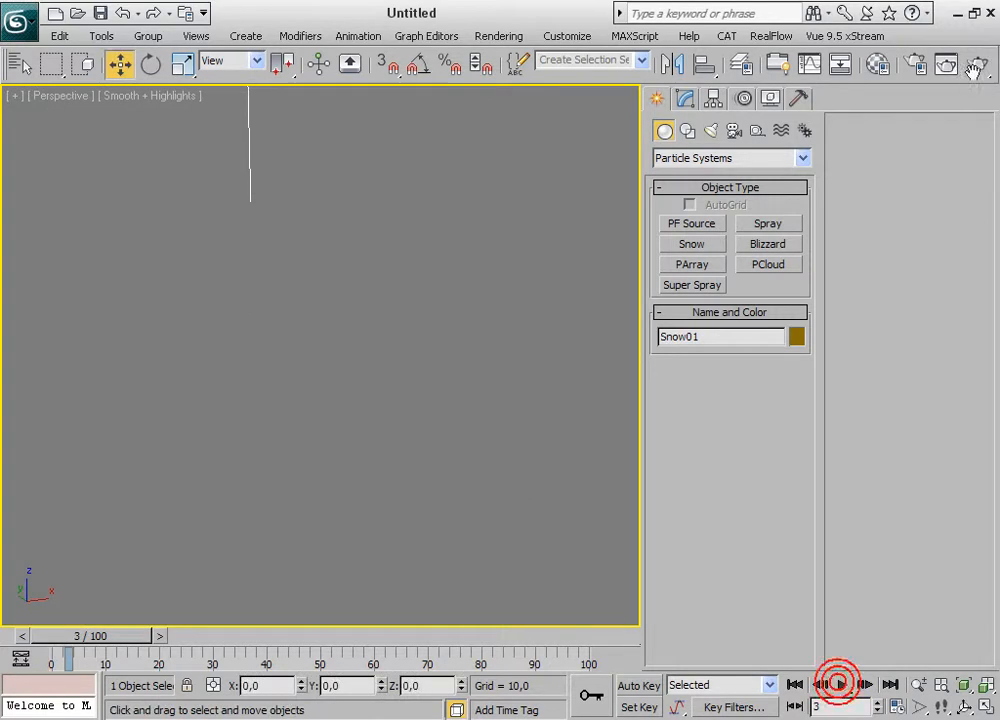
pyautogui.click(842, 684)
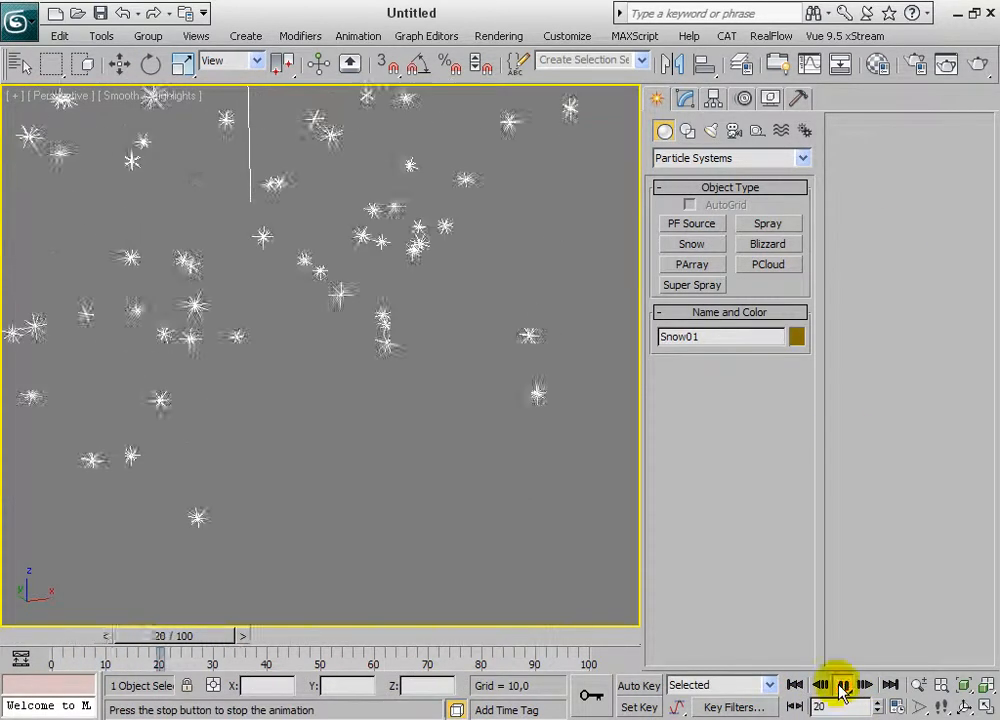
pyautogui.click(842, 684)
pyautogui.click(977, 64)
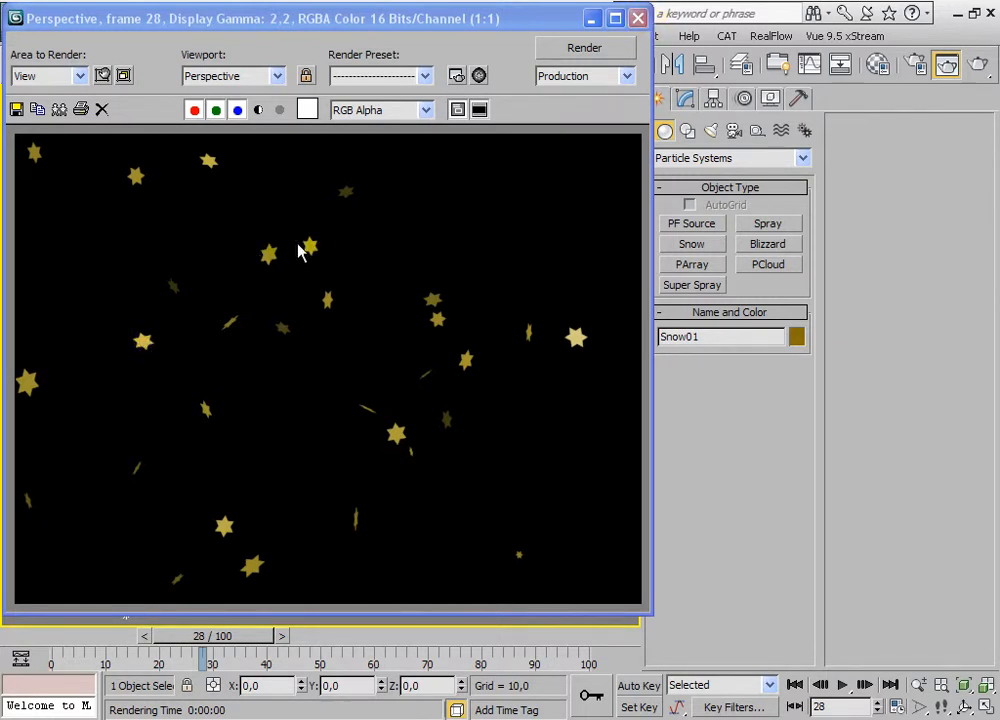
pyautogui.click(638, 19)
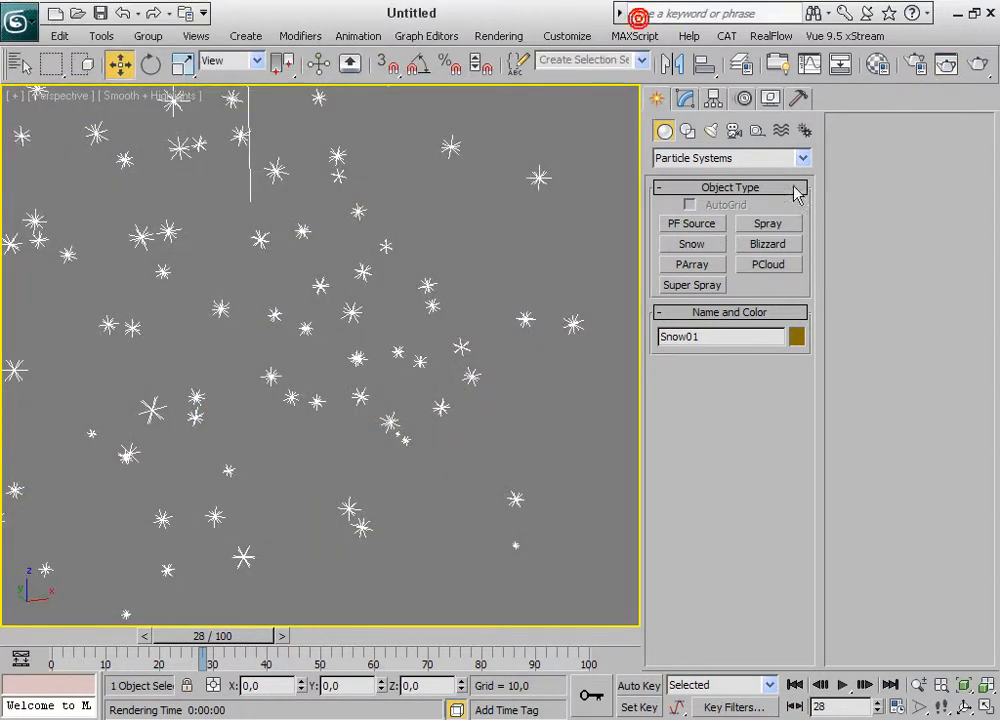
# - Examine the Snow emitter's particle, render and timing parameters
pyautogui.click(684, 100)
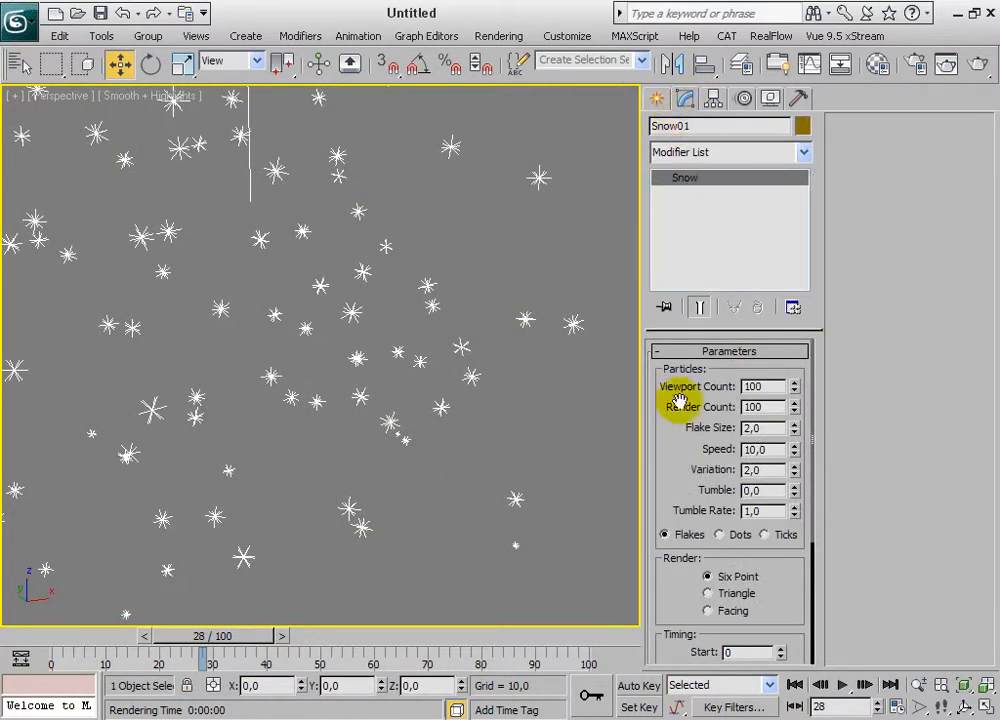
pyautogui.click(714, 352)
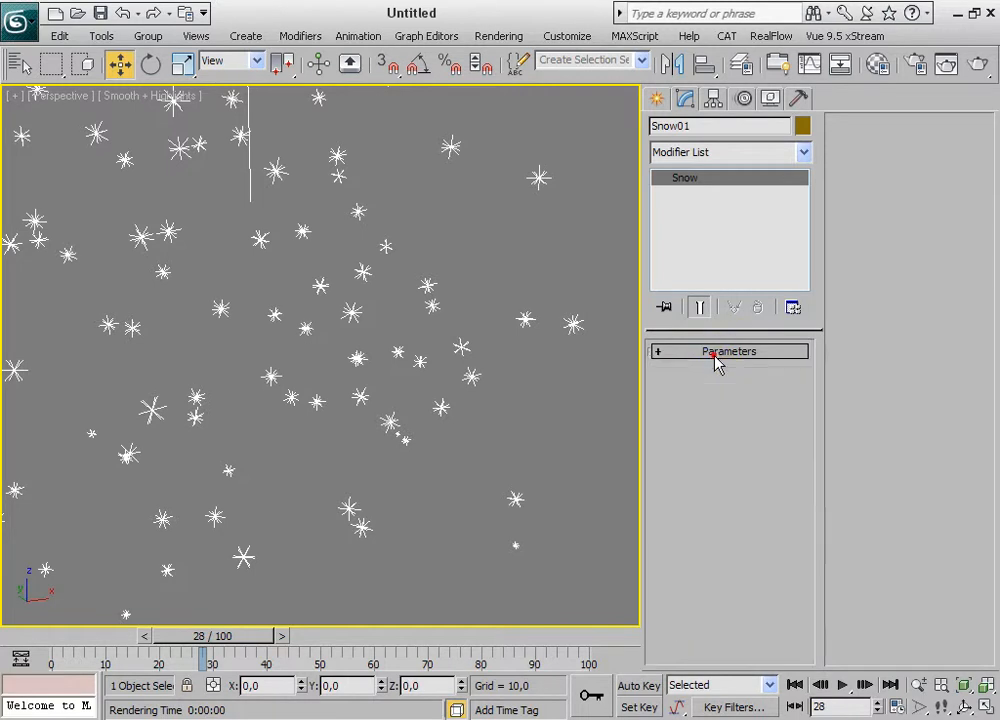
pyautogui.click(657, 352)
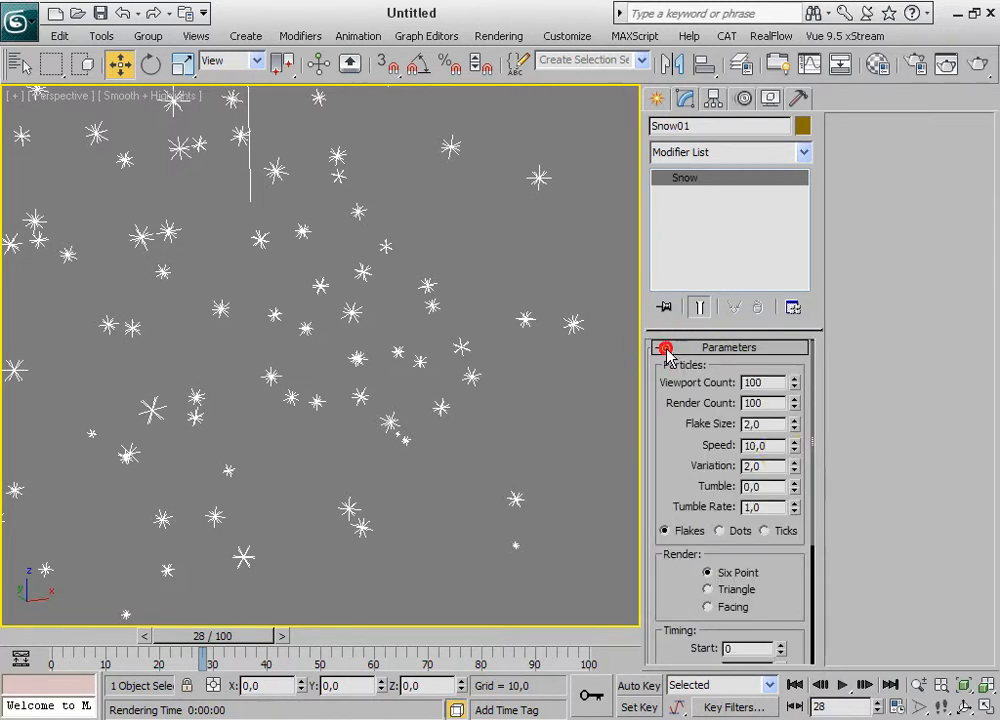
pyautogui.moveTo(795, 598)
pyautogui.mouseDown()
pyautogui.moveTo(810, 325)
pyautogui.moveTo(797, 605)
pyautogui.moveTo(832, 418)
pyautogui.moveTo(799, 597)
pyautogui.mouseUp()
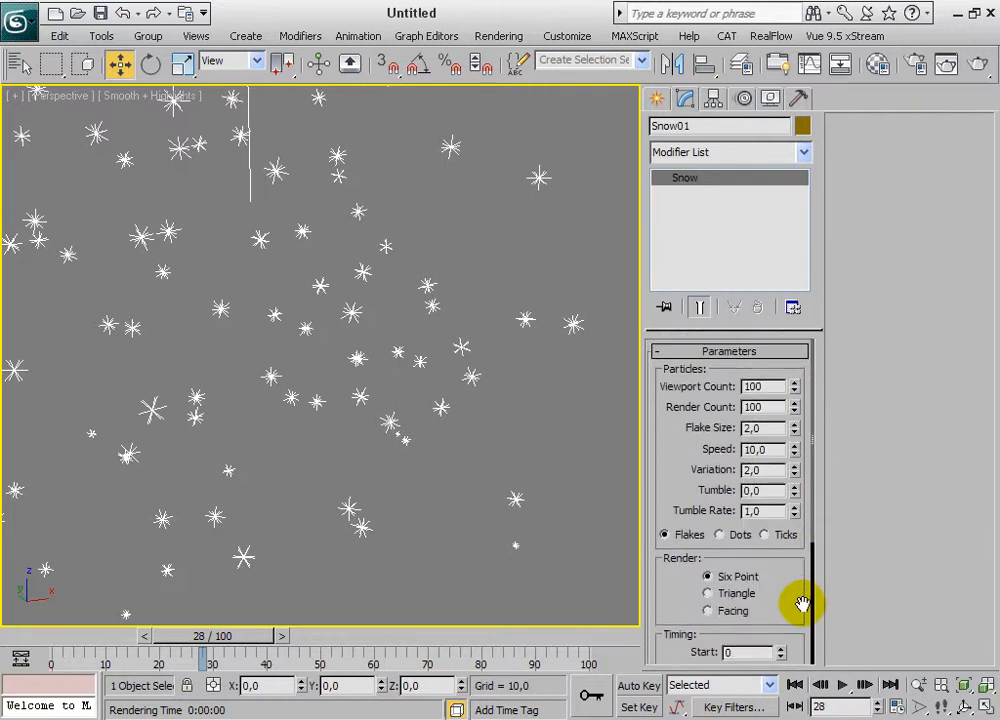
pyautogui.moveTo(752, 541); pyautogui.dragTo(803, 655)
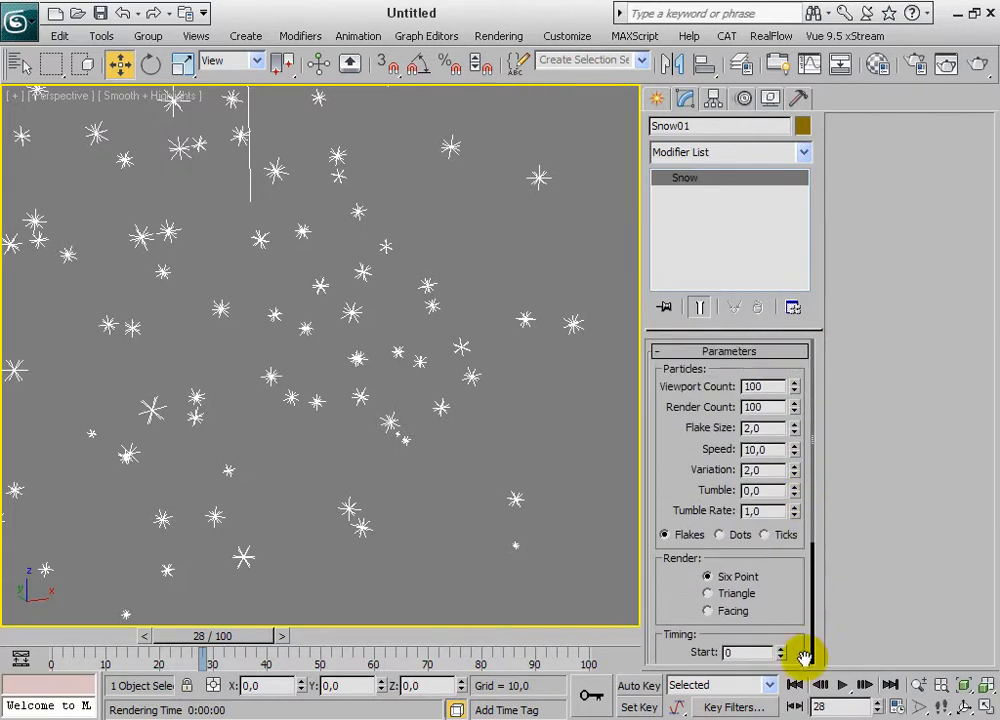
# - Reset to an empty scene, discarding the Snow emitter without saving
pyautogui.click(15, 23)
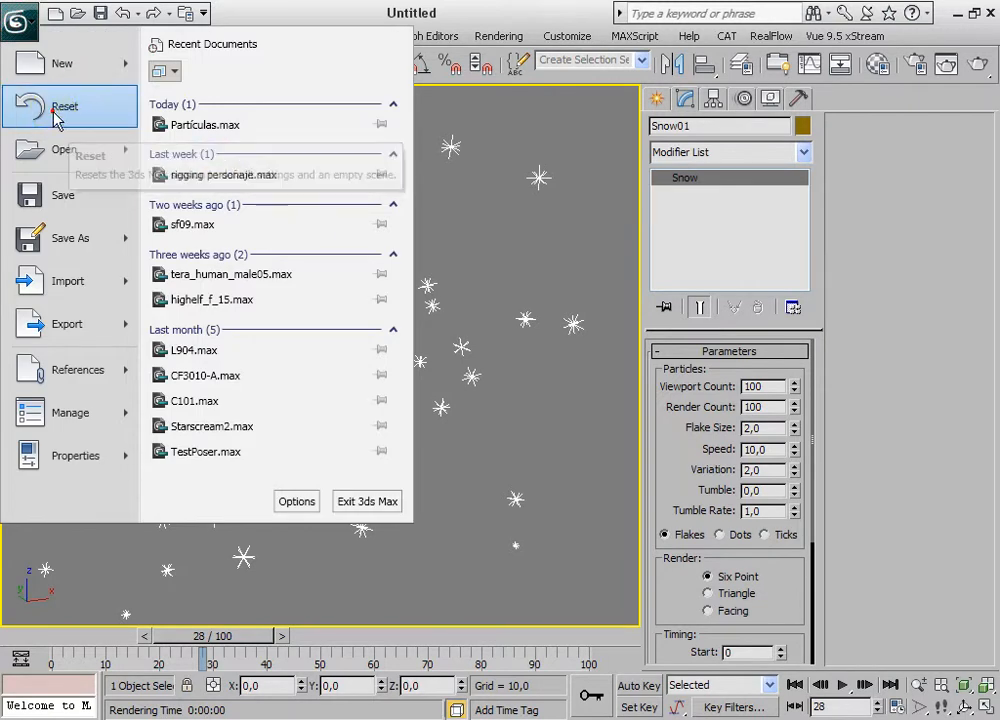
pyautogui.click(55, 112)
pyautogui.click(500, 426)
pyautogui.click(462, 400)
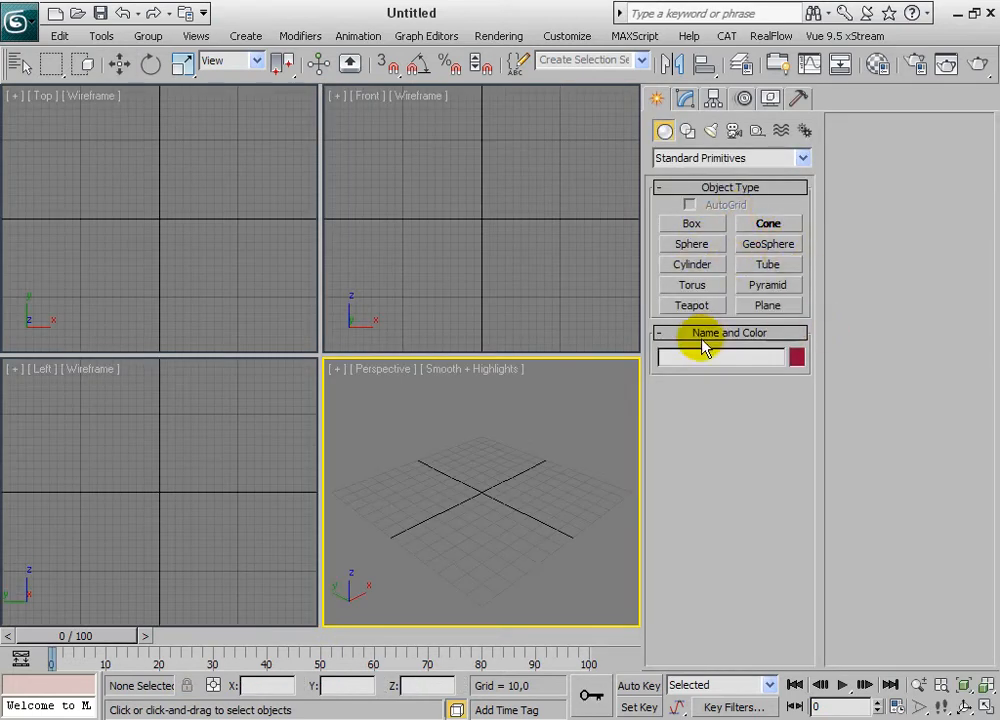
# - Open the choice of geometry categories for creating a new object
pyautogui.click(685, 159)
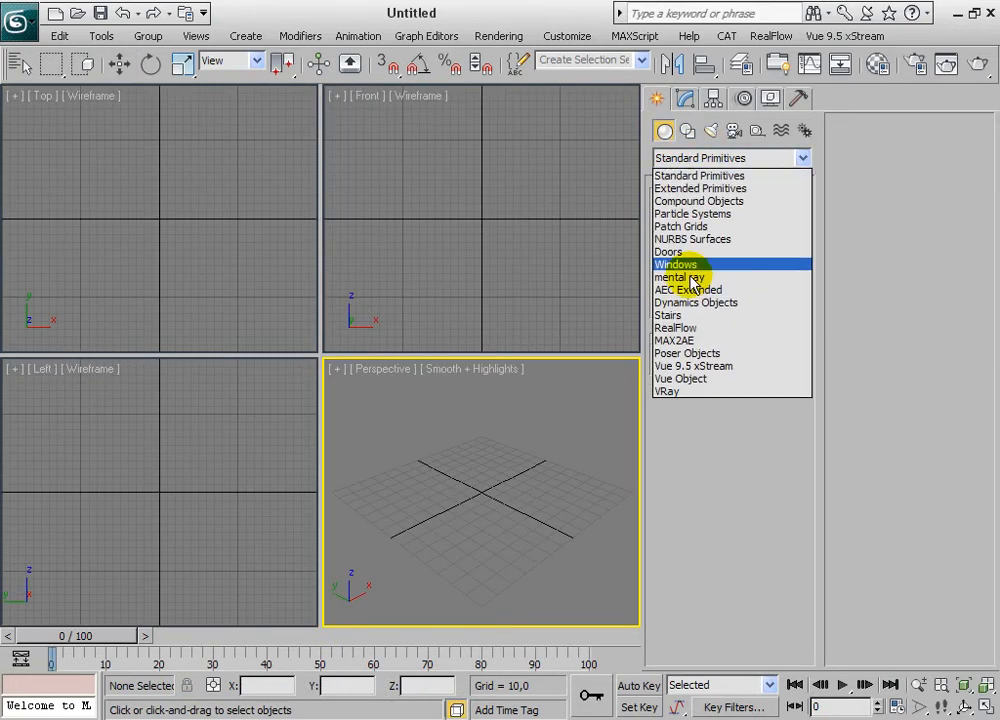